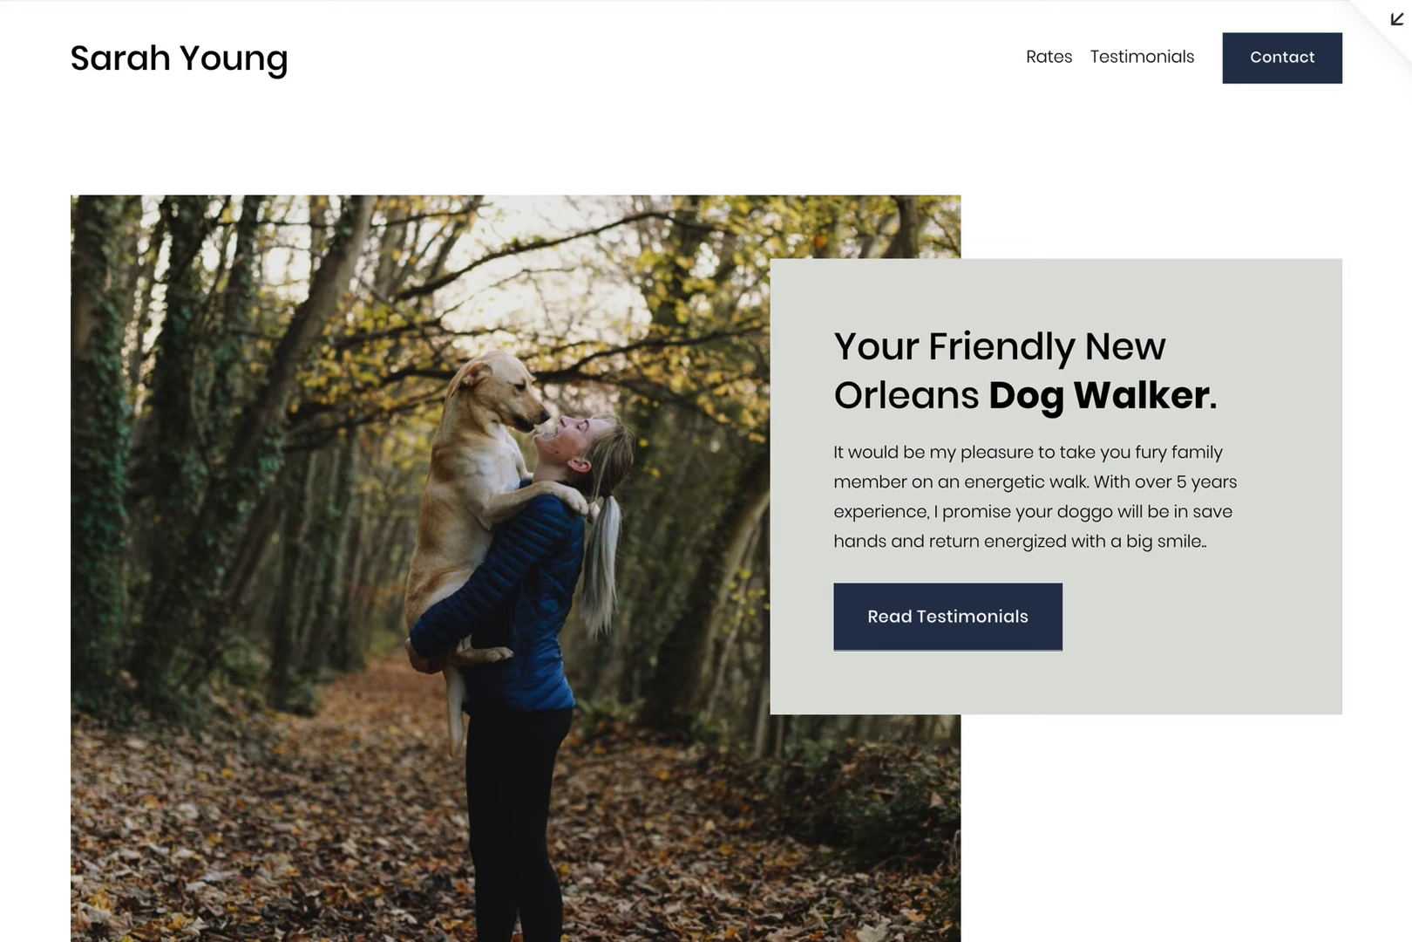
Step: Scroll through the finished dog walker page from top to bottom and back up
{"action": "scroll", "coordinate": [1378, 409], "scroll_direction": "down", "scroll_amount": 5}
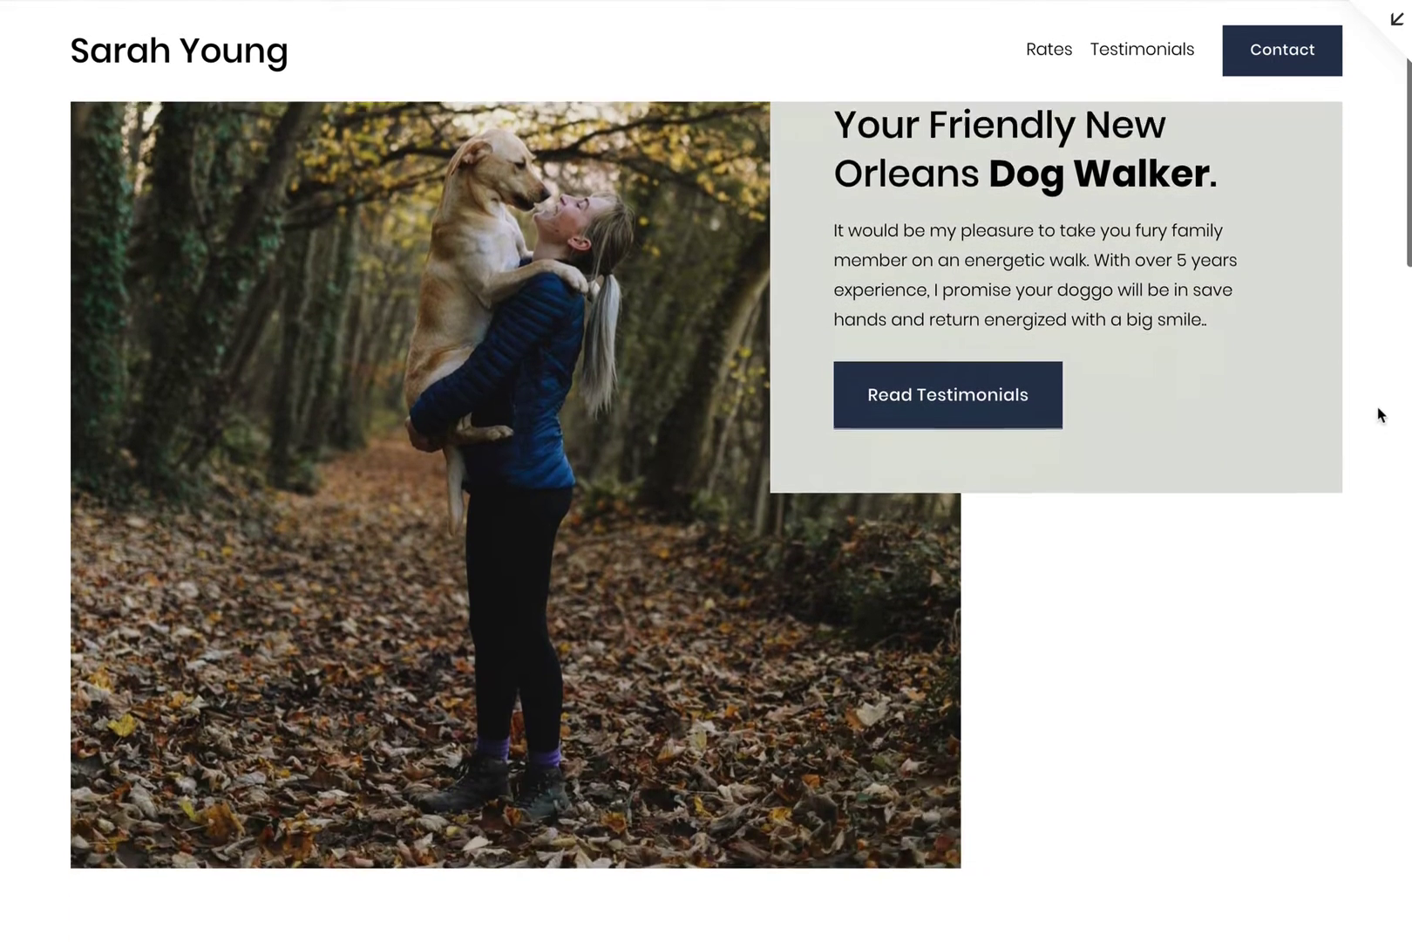
{"action": "scroll", "coordinate": [1378, 408], "scroll_direction": "down", "scroll_amount": 5}
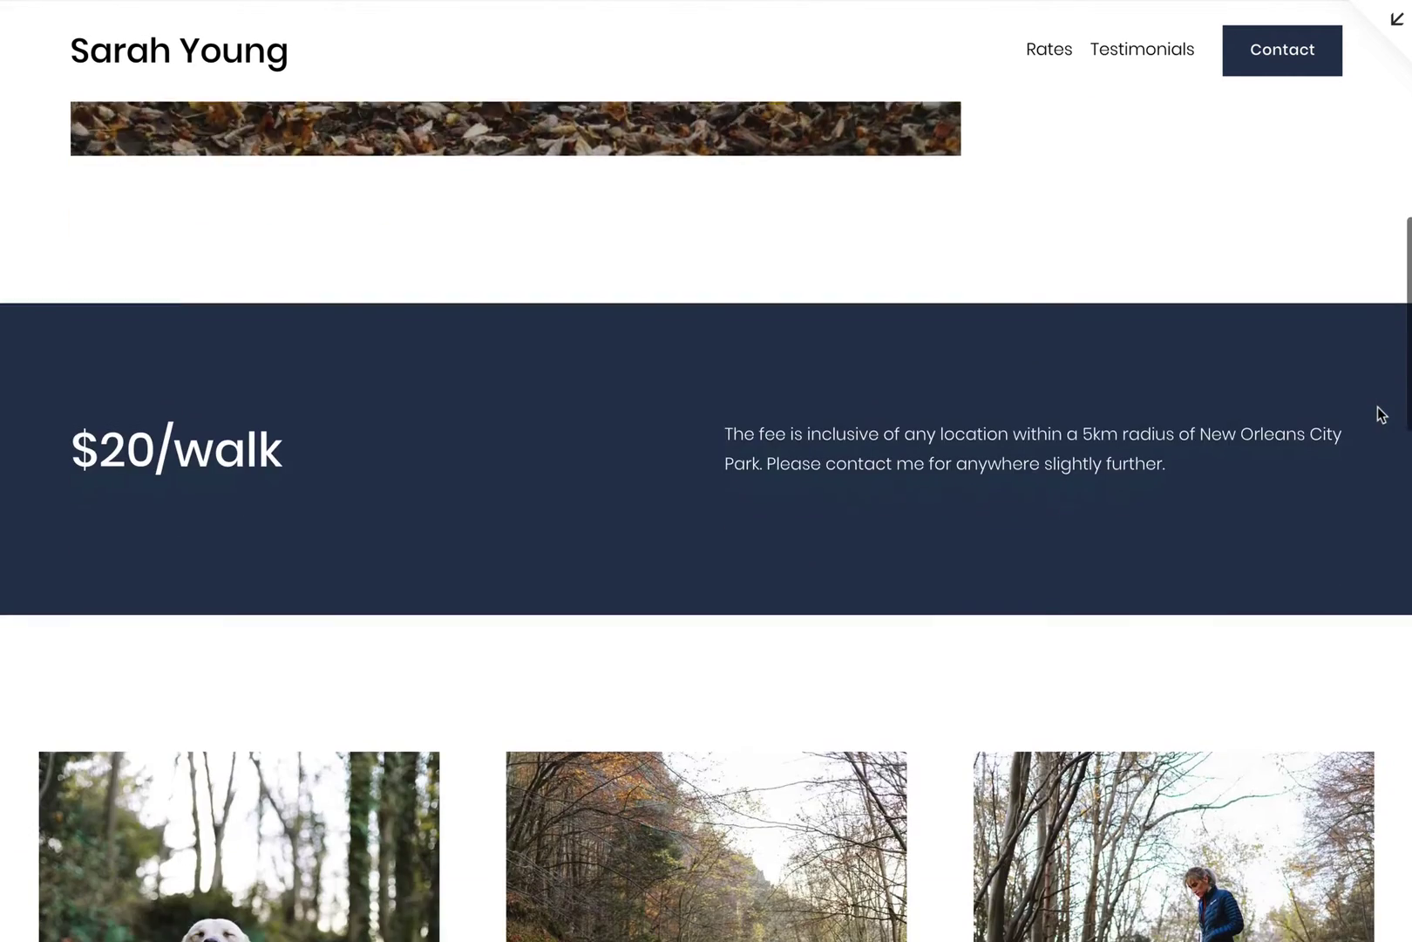
{"action": "scroll", "coordinate": [1381, 415], "scroll_direction": "down", "scroll_amount": 5}
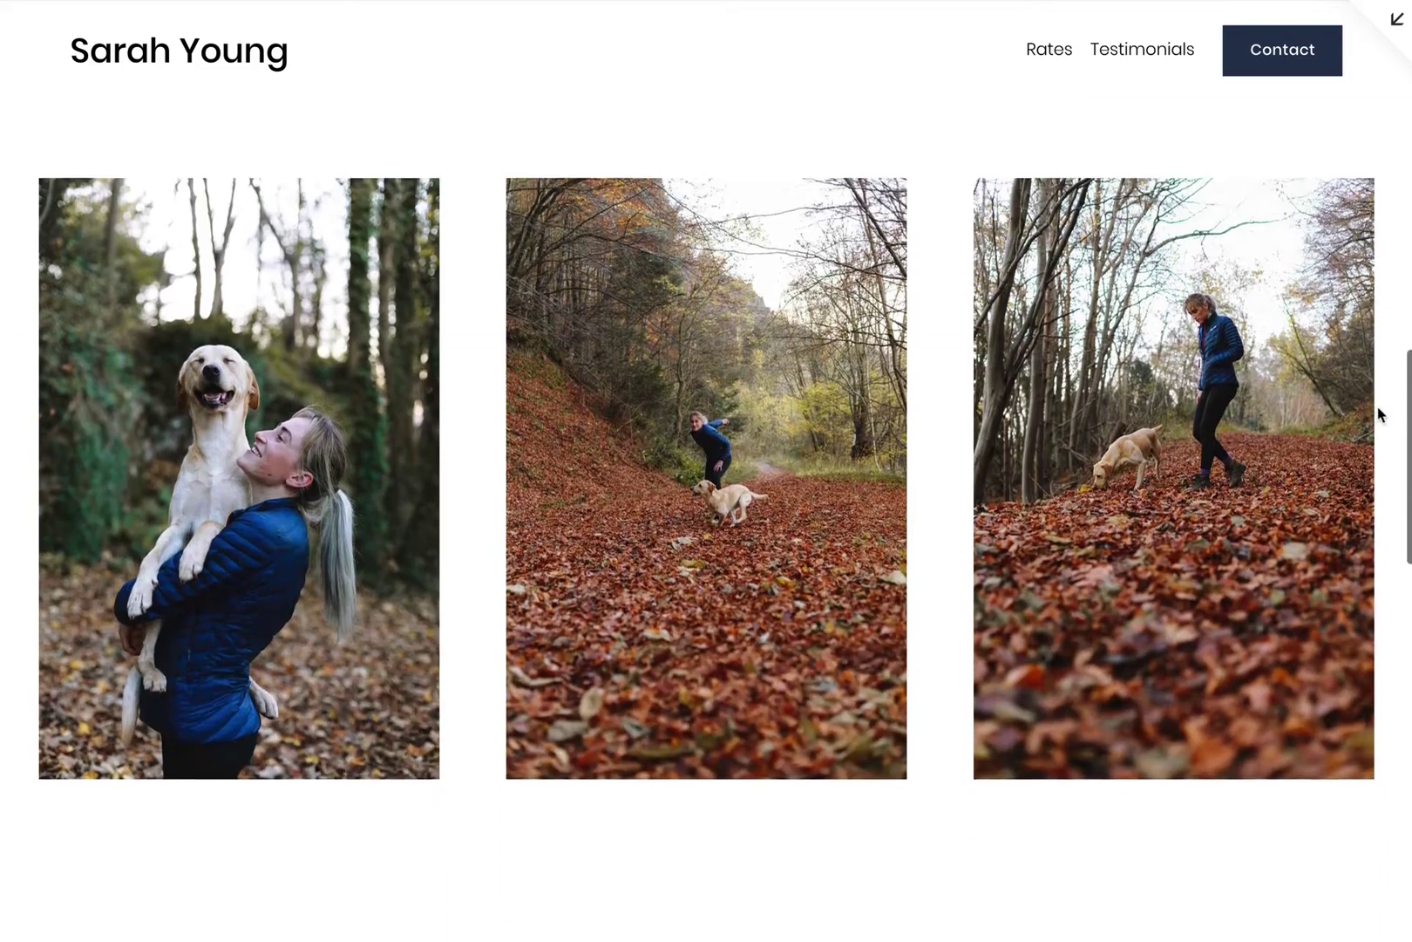
{"action": "scroll", "coordinate": [1381, 415], "scroll_direction": "down", "scroll_amount": 4}
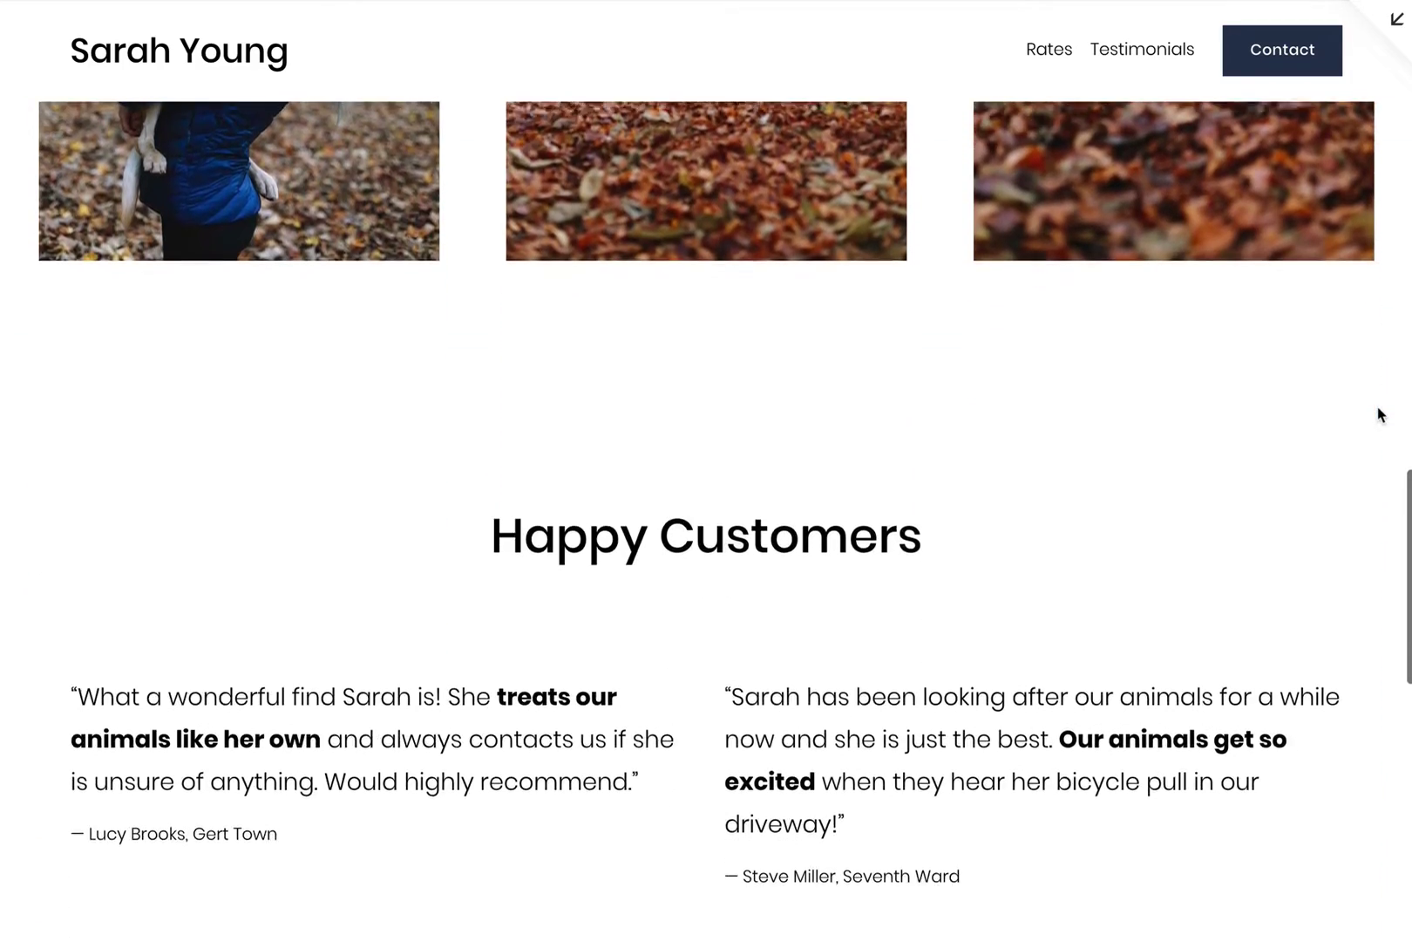
{"action": "scroll", "coordinate": [1381, 415], "scroll_direction": "down", "scroll_amount": 3}
{"action": "scroll", "coordinate": [1378, 413], "scroll_direction": "down", "scroll_amount": 2}
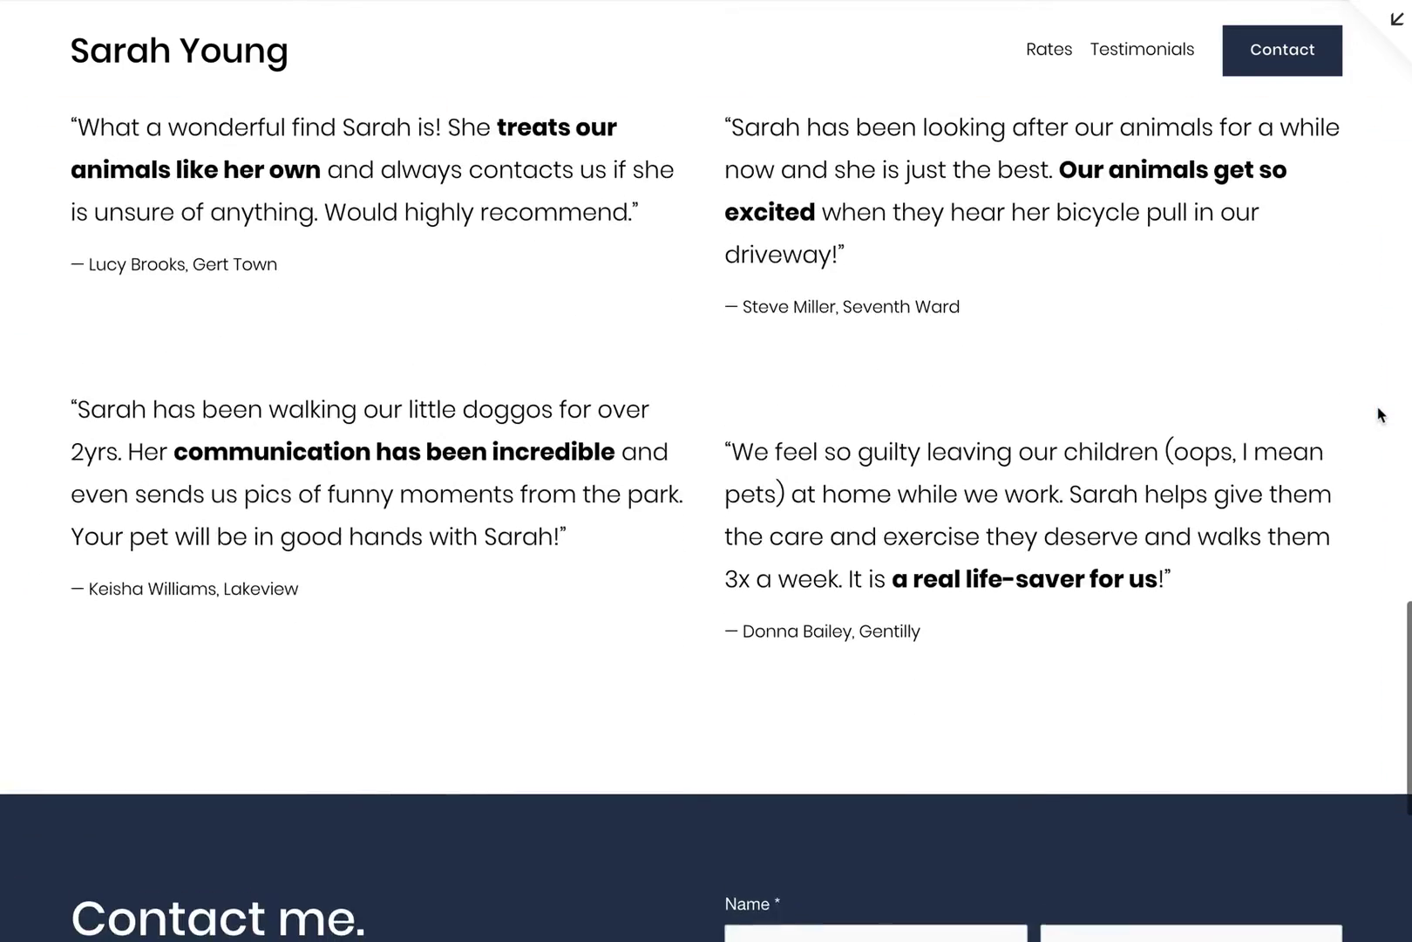
{"action": "scroll", "coordinate": [1381, 415], "scroll_direction": "down", "scroll_amount": 6}
{"action": "scroll", "coordinate": [1381, 415], "scroll_direction": "down", "scroll_amount": 1}
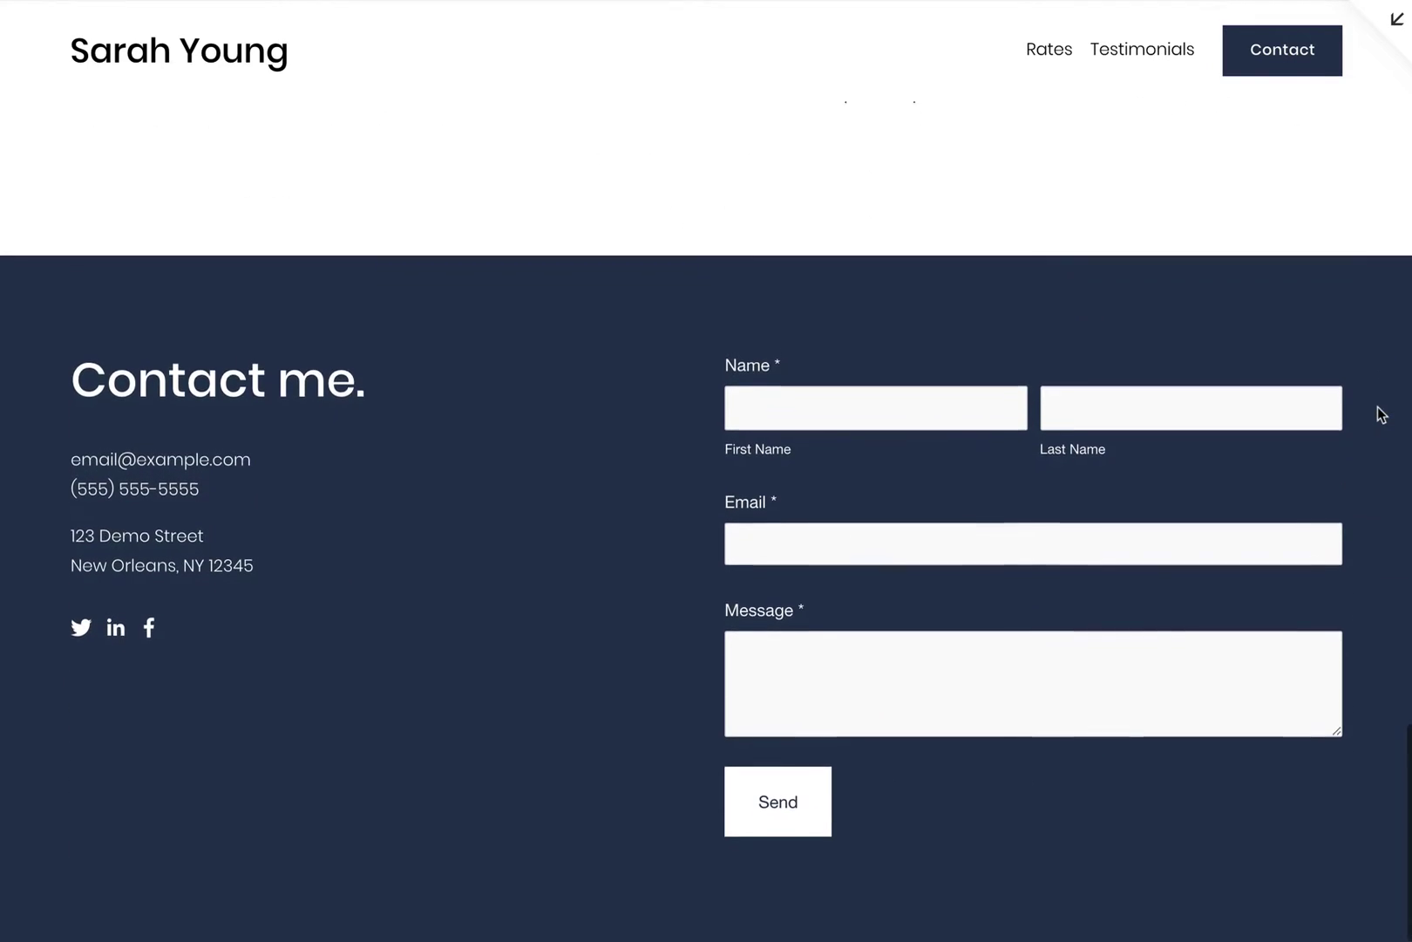
{"action": "scroll", "coordinate": [1389, 348], "scroll_direction": "up", "scroll_amount": 20}
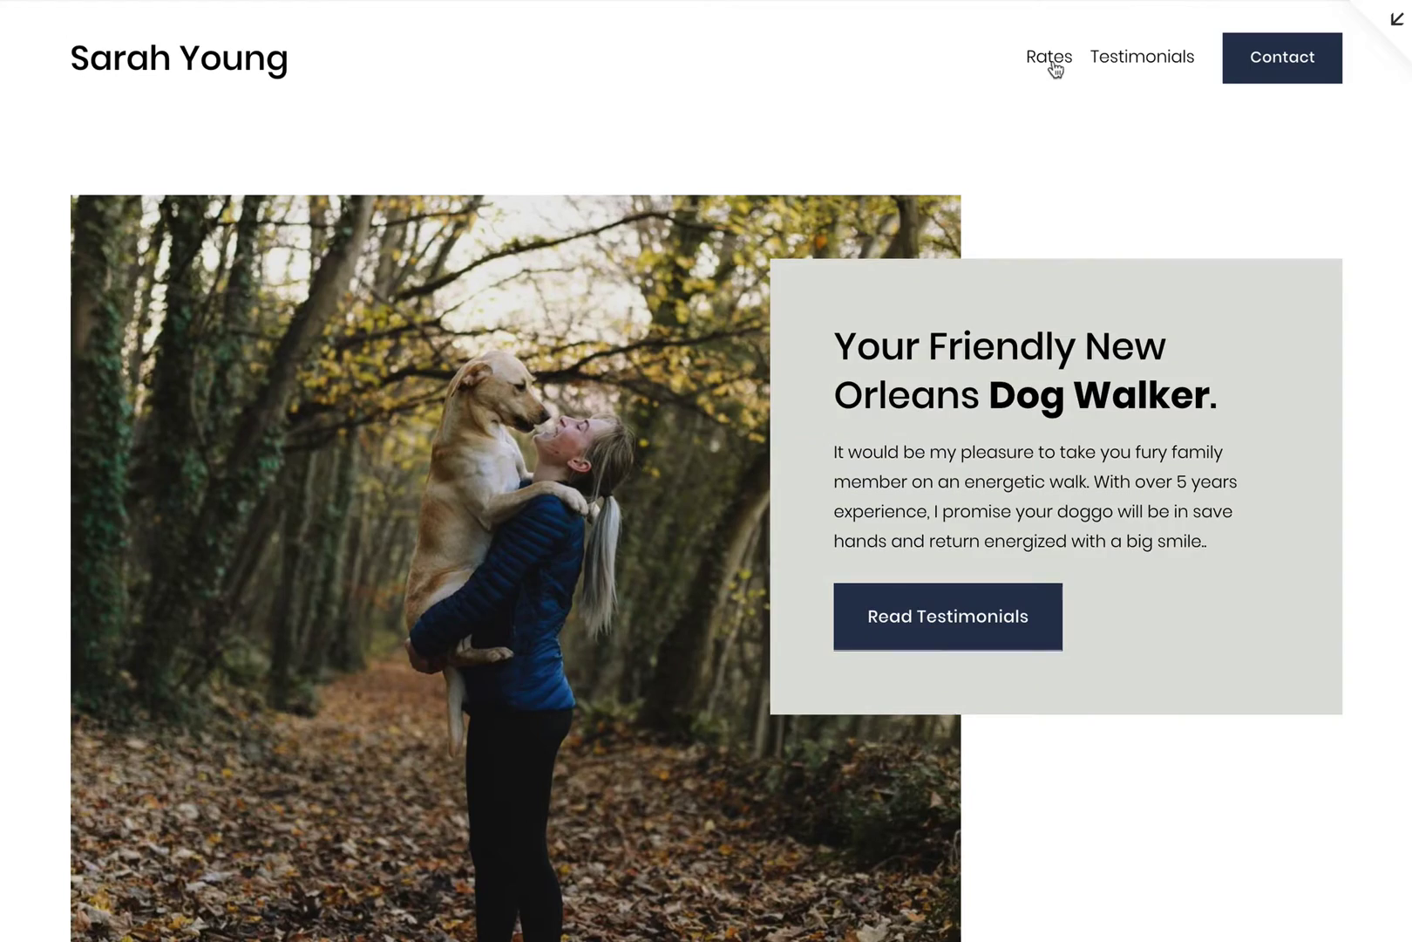
Step: Test smooth scrolling with the Rates, Testimonials and Contact navigation links
{"action": "left_click", "coordinate": [1053, 66]}
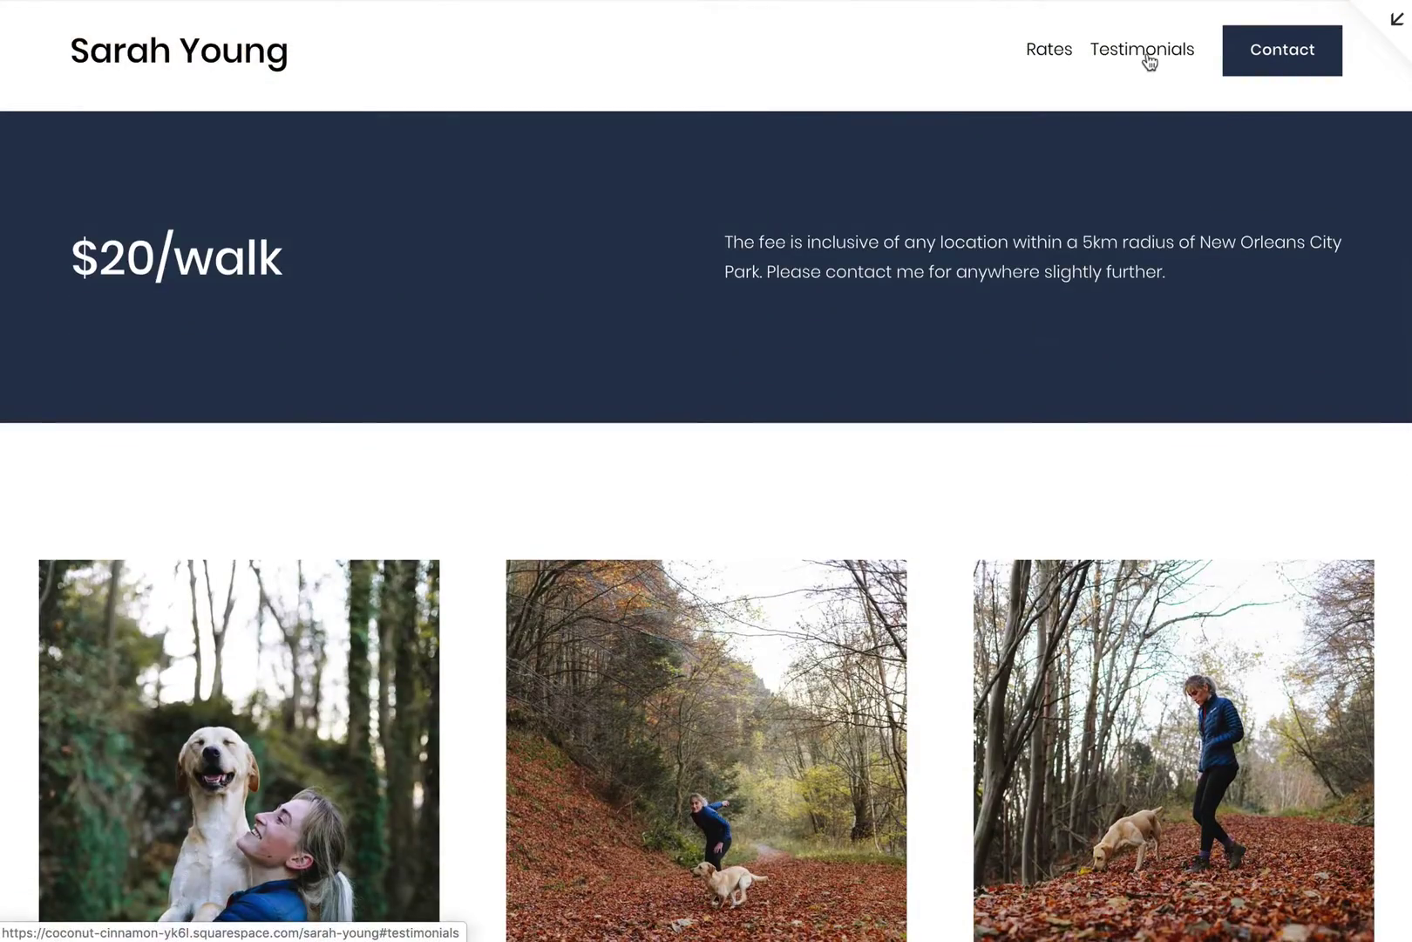
{"action": "left_click", "coordinate": [1149, 54]}
{"action": "left_click", "coordinate": [1274, 55]}
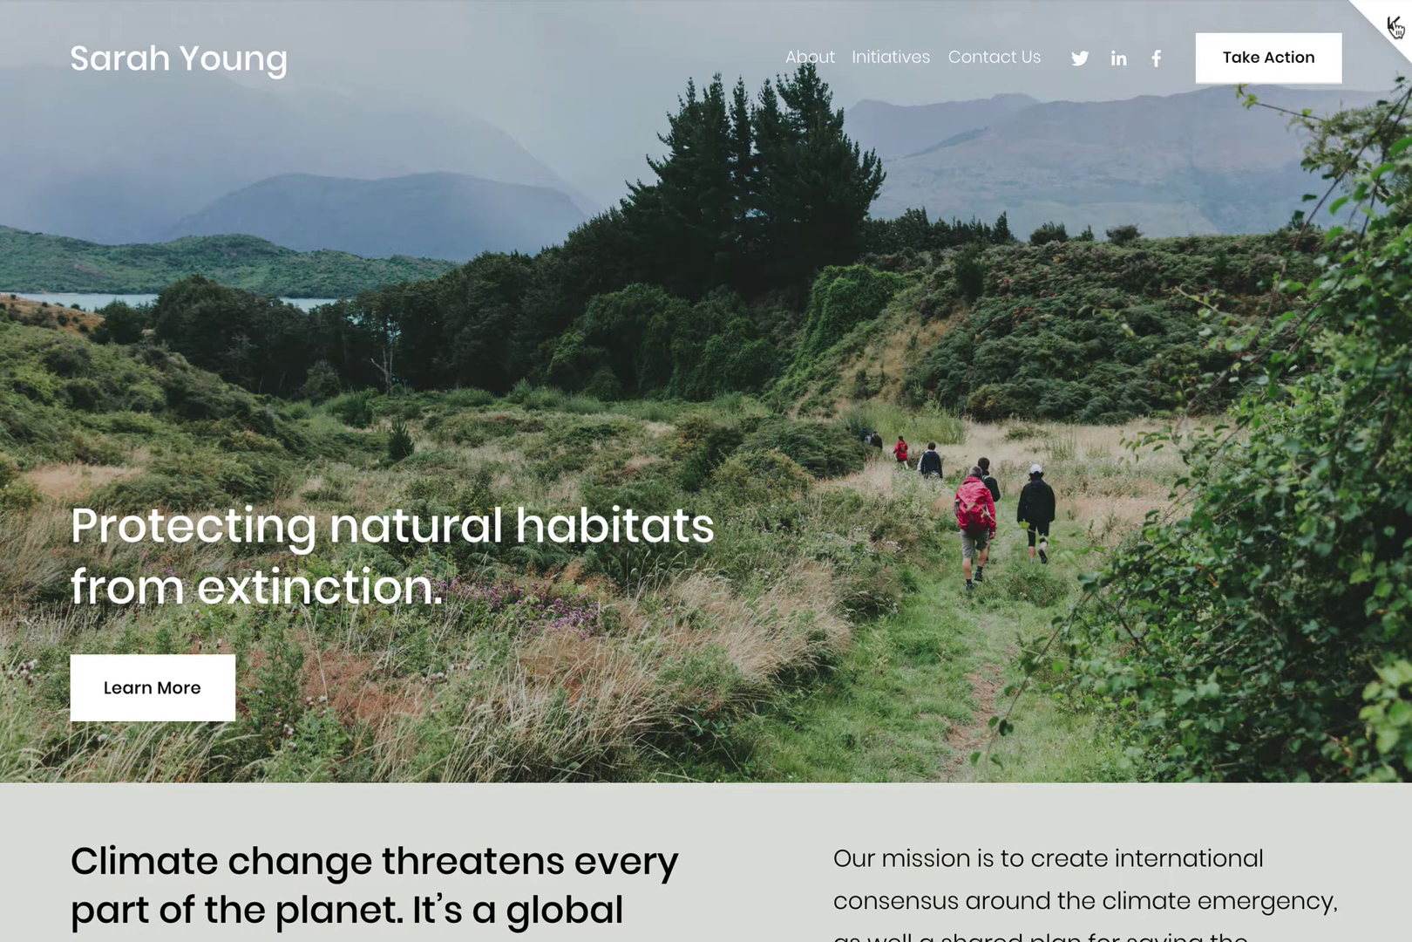
Step: Add a blank page to Main Navigation of the template, named with the owner's full name
{"action": "left_click", "coordinate": [1393, 26]}
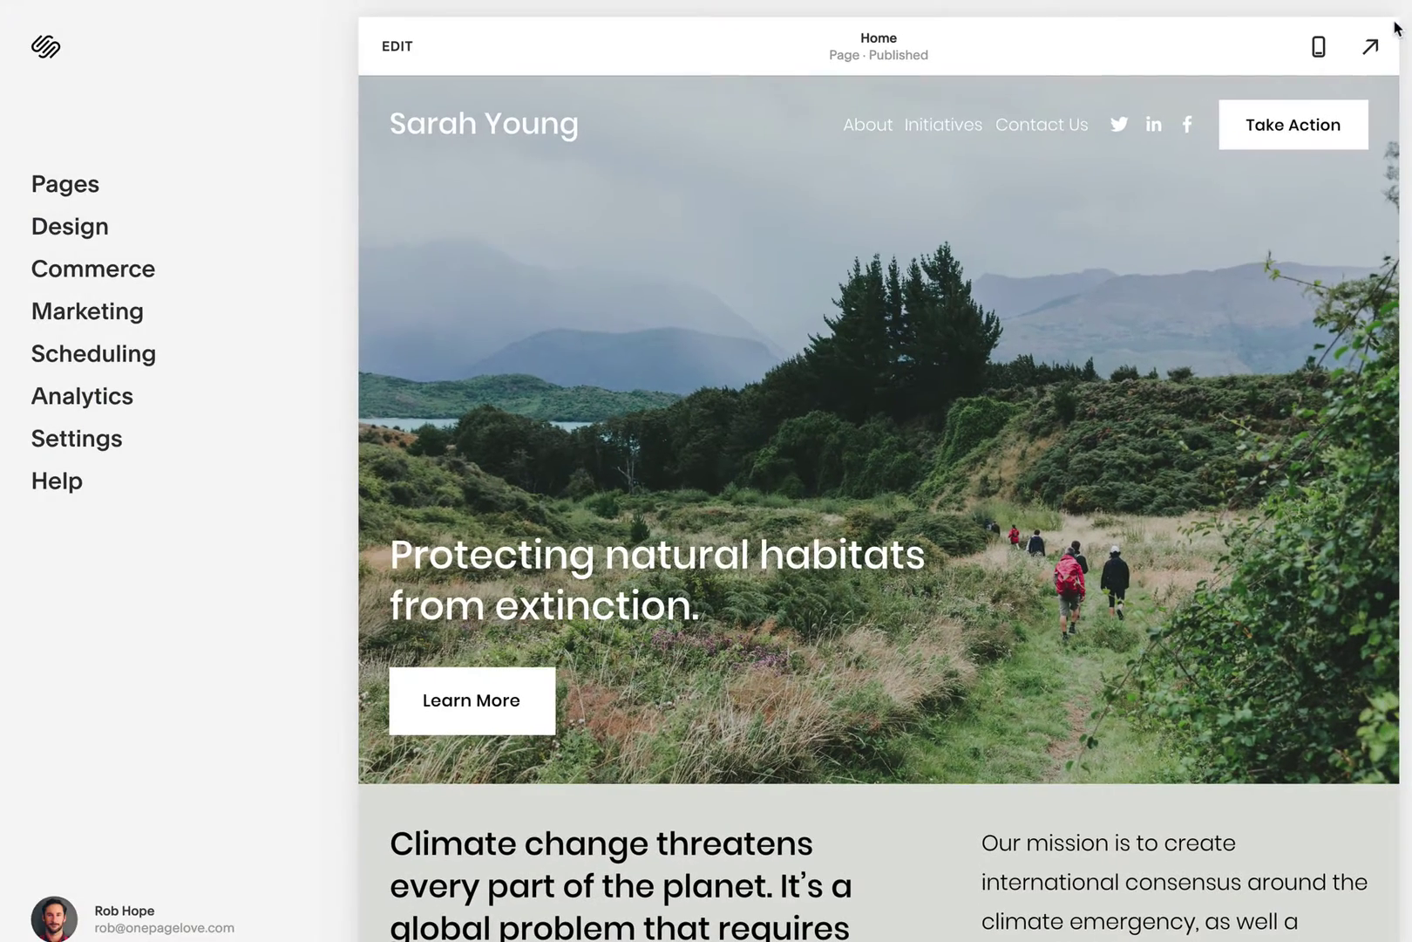
{"action": "left_click", "coordinate": [101, 188]}
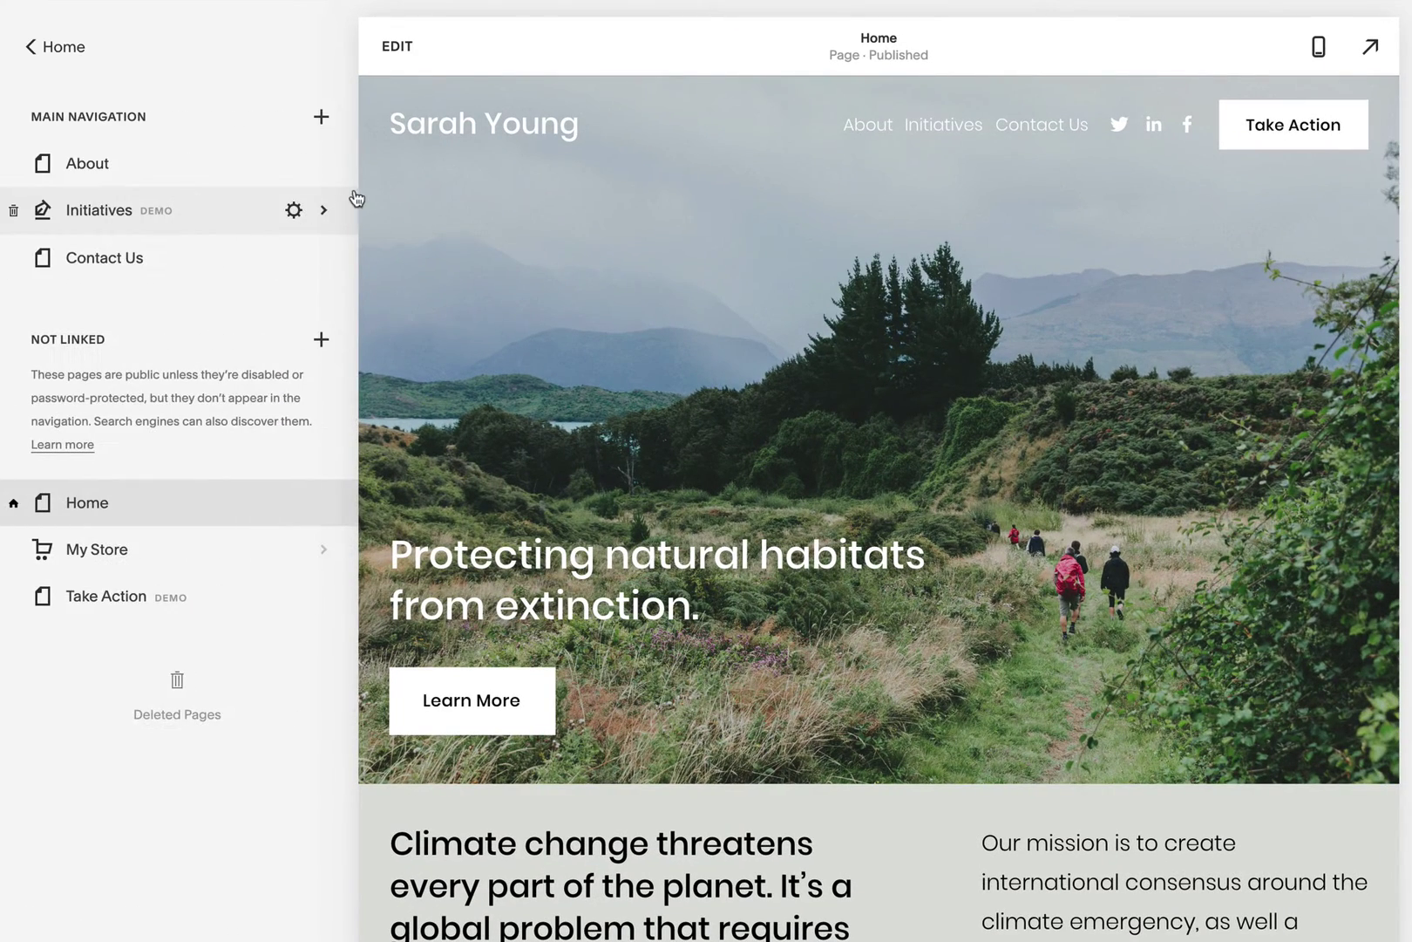
{"action": "left_click", "coordinate": [320, 119]}
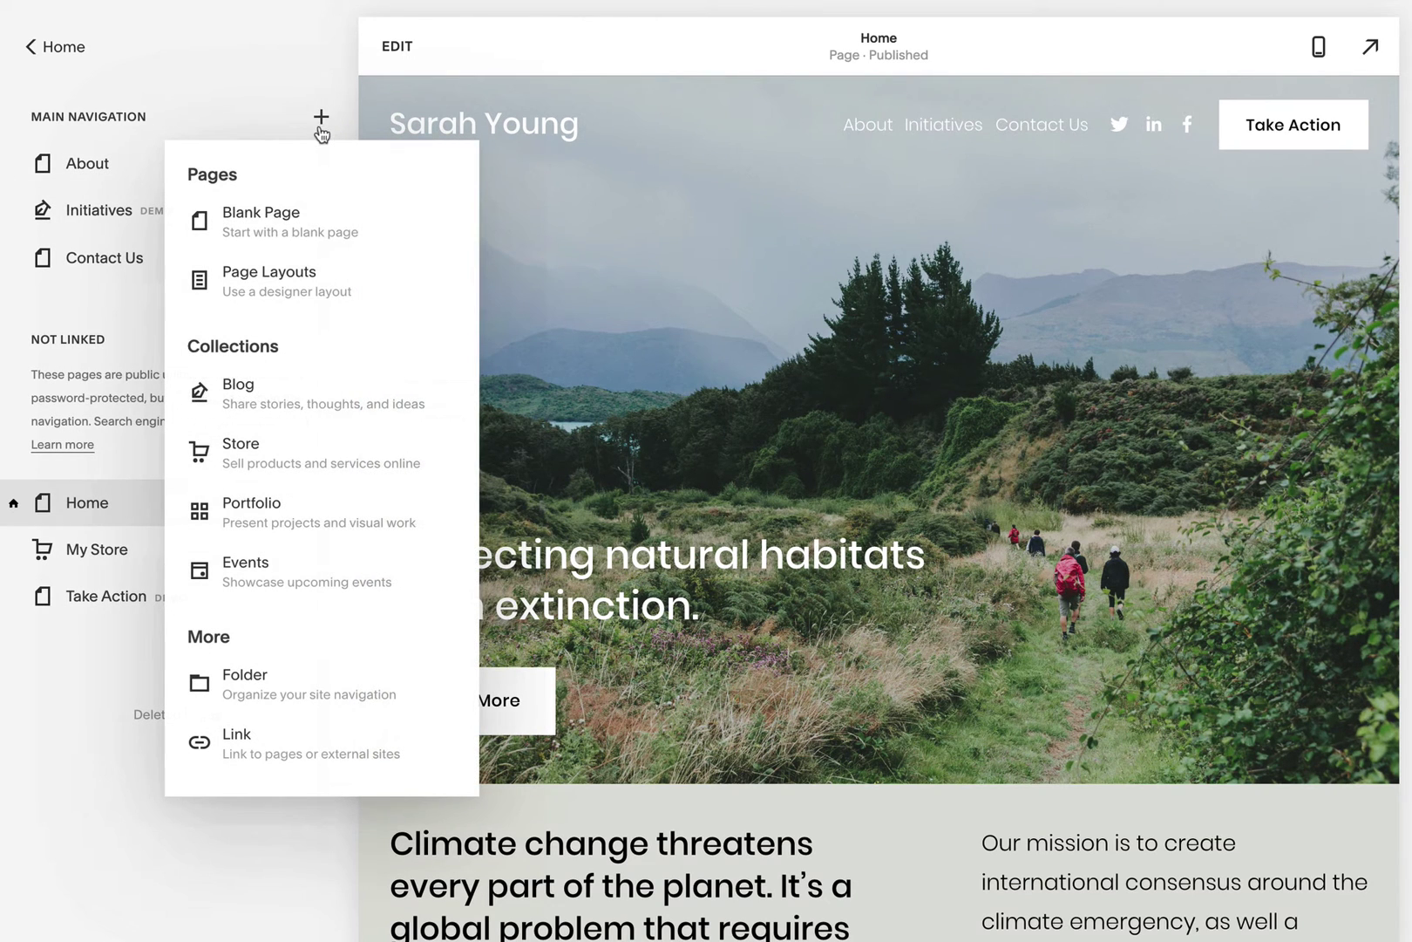
{"action": "left_click", "coordinate": [373, 227]}
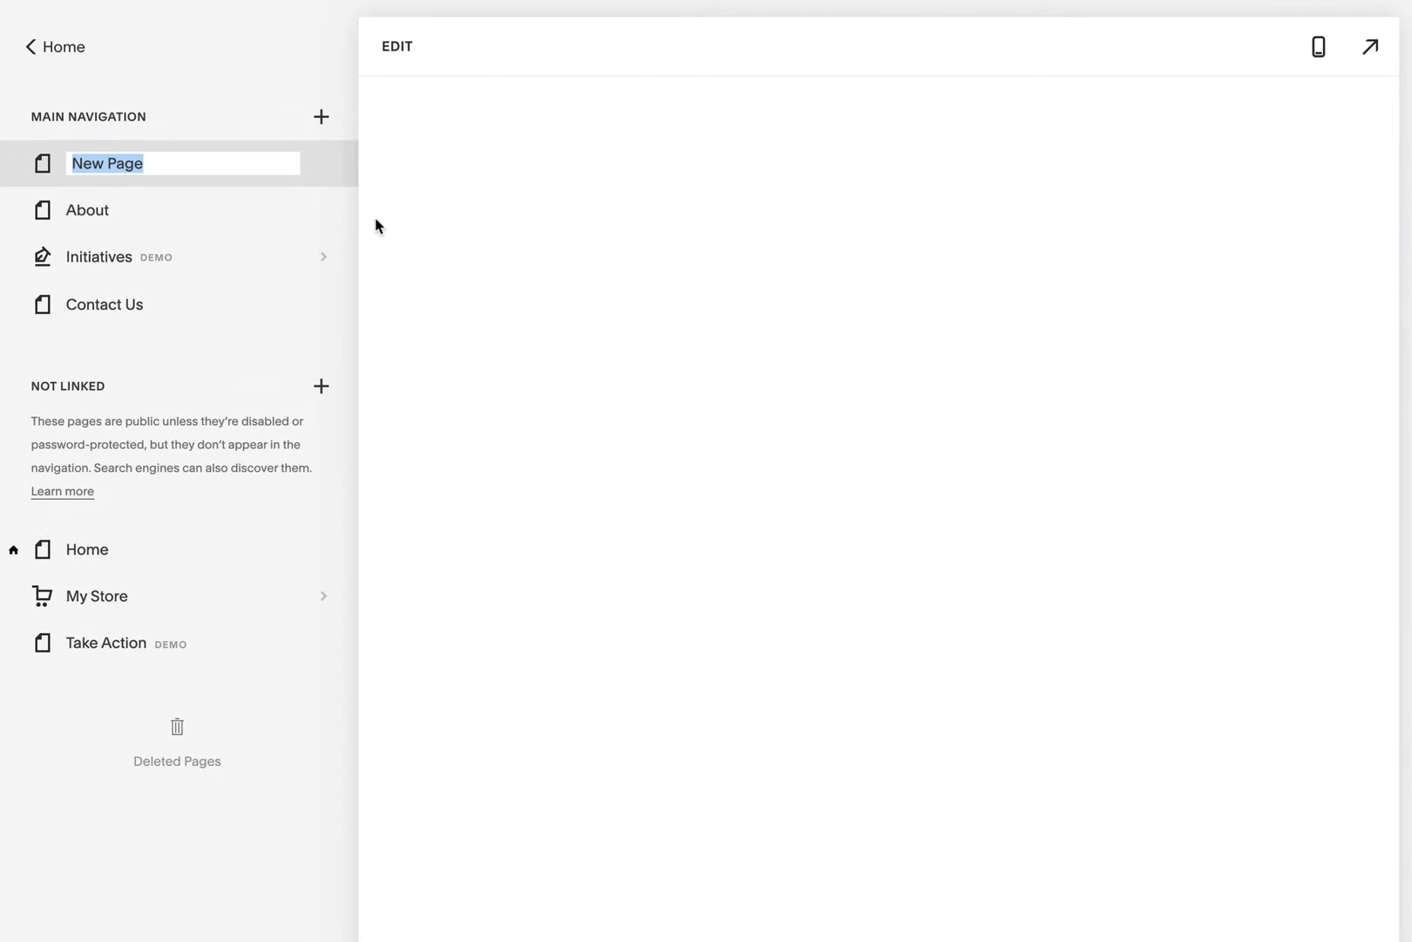
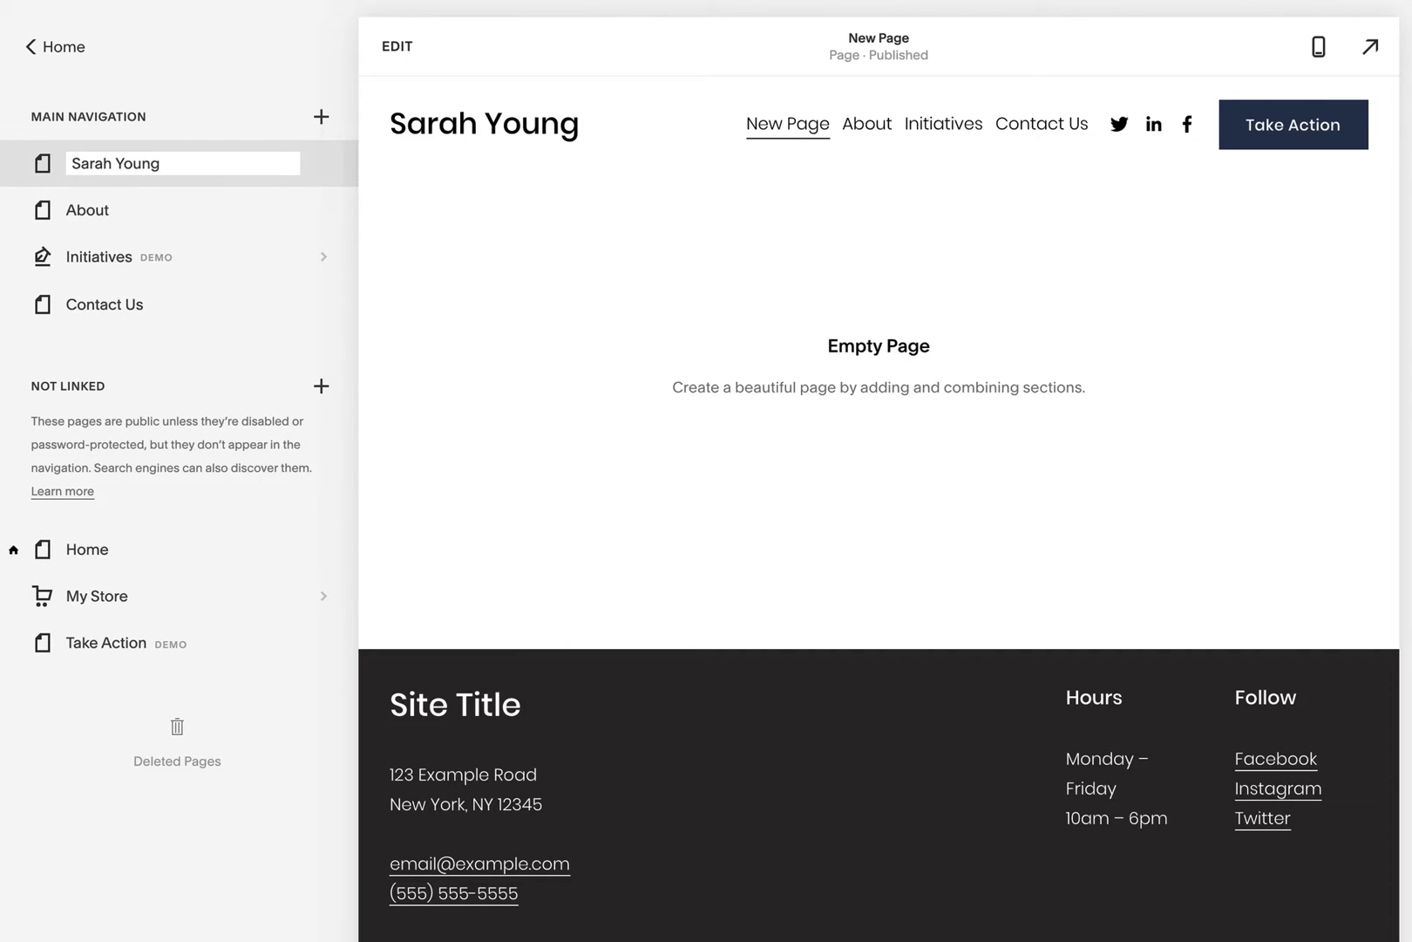
{"action": "key", "text": "Return"}
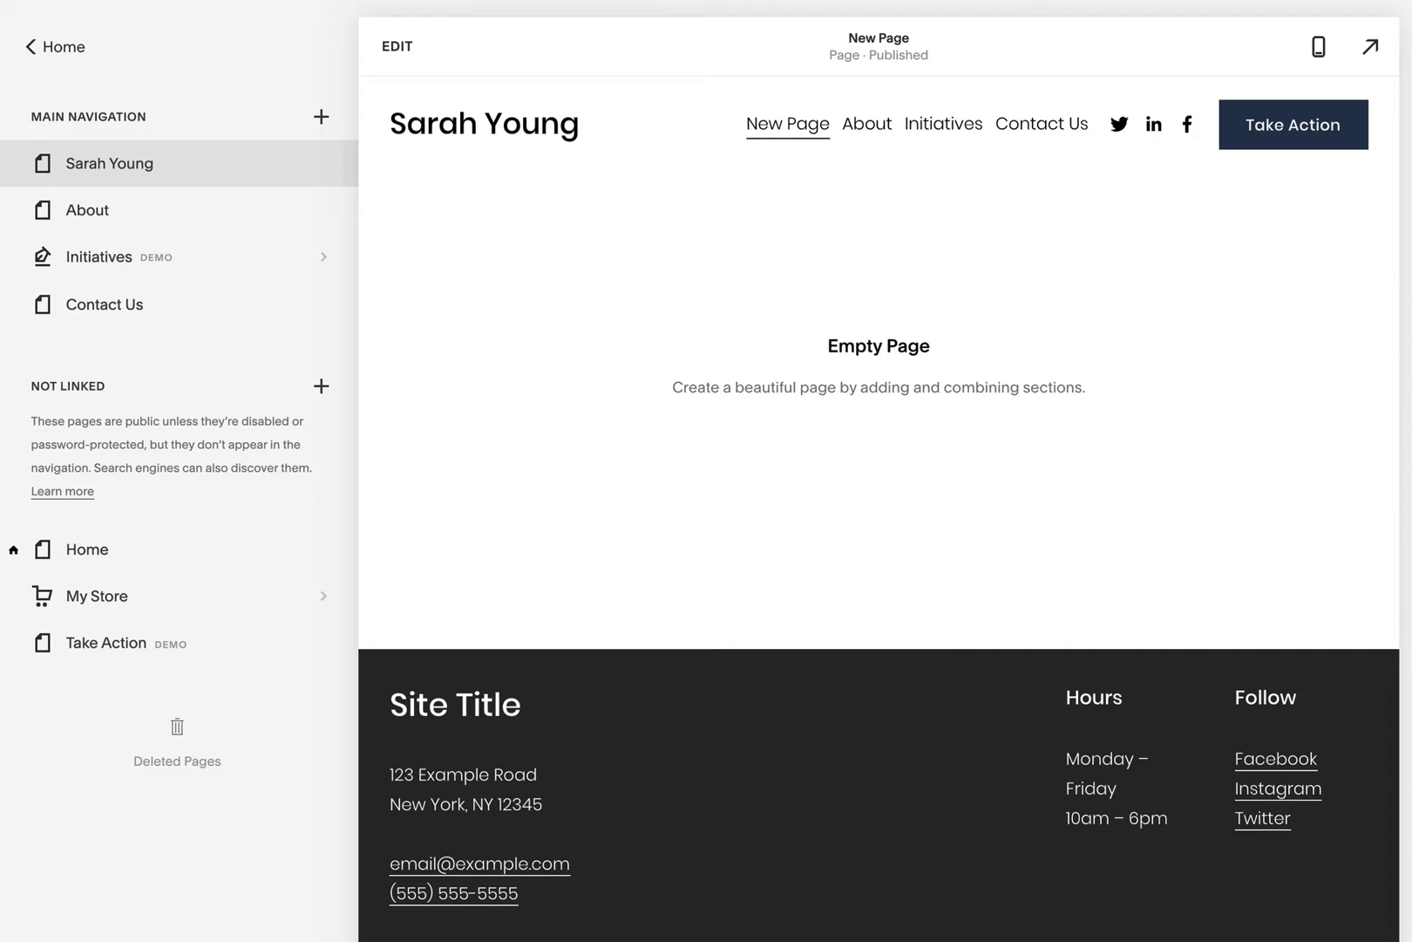
{"action": "left_click", "coordinate": [414, 63]}
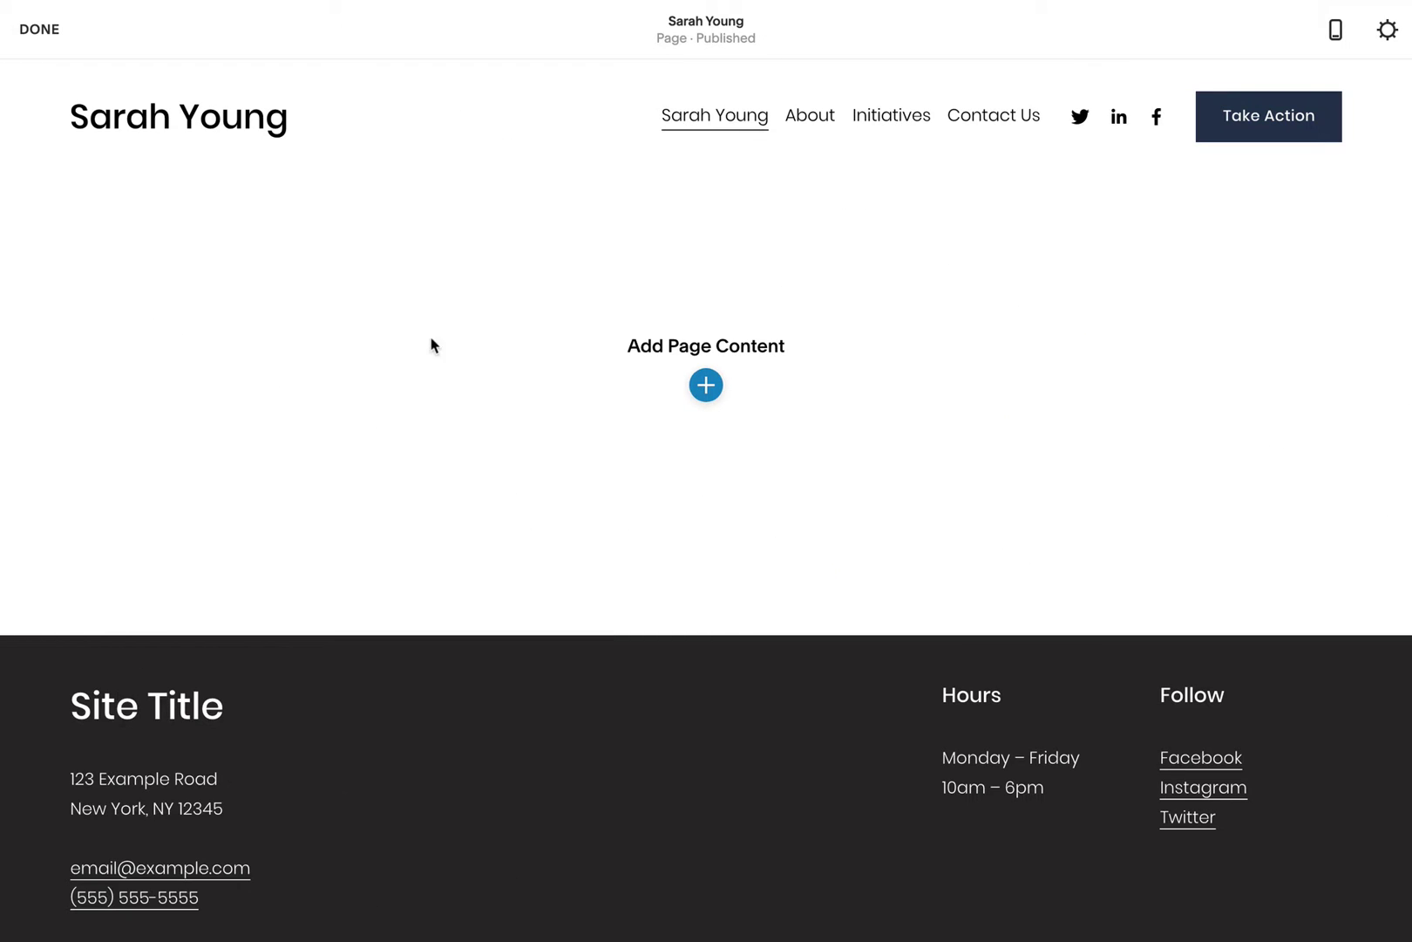
Step: Browse the List, Gallery, Images and Headlines section layouts for the empty page
{"action": "mouse_move", "coordinate": [558, 143]}
{"action": "left_click", "coordinate": [706, 385]}
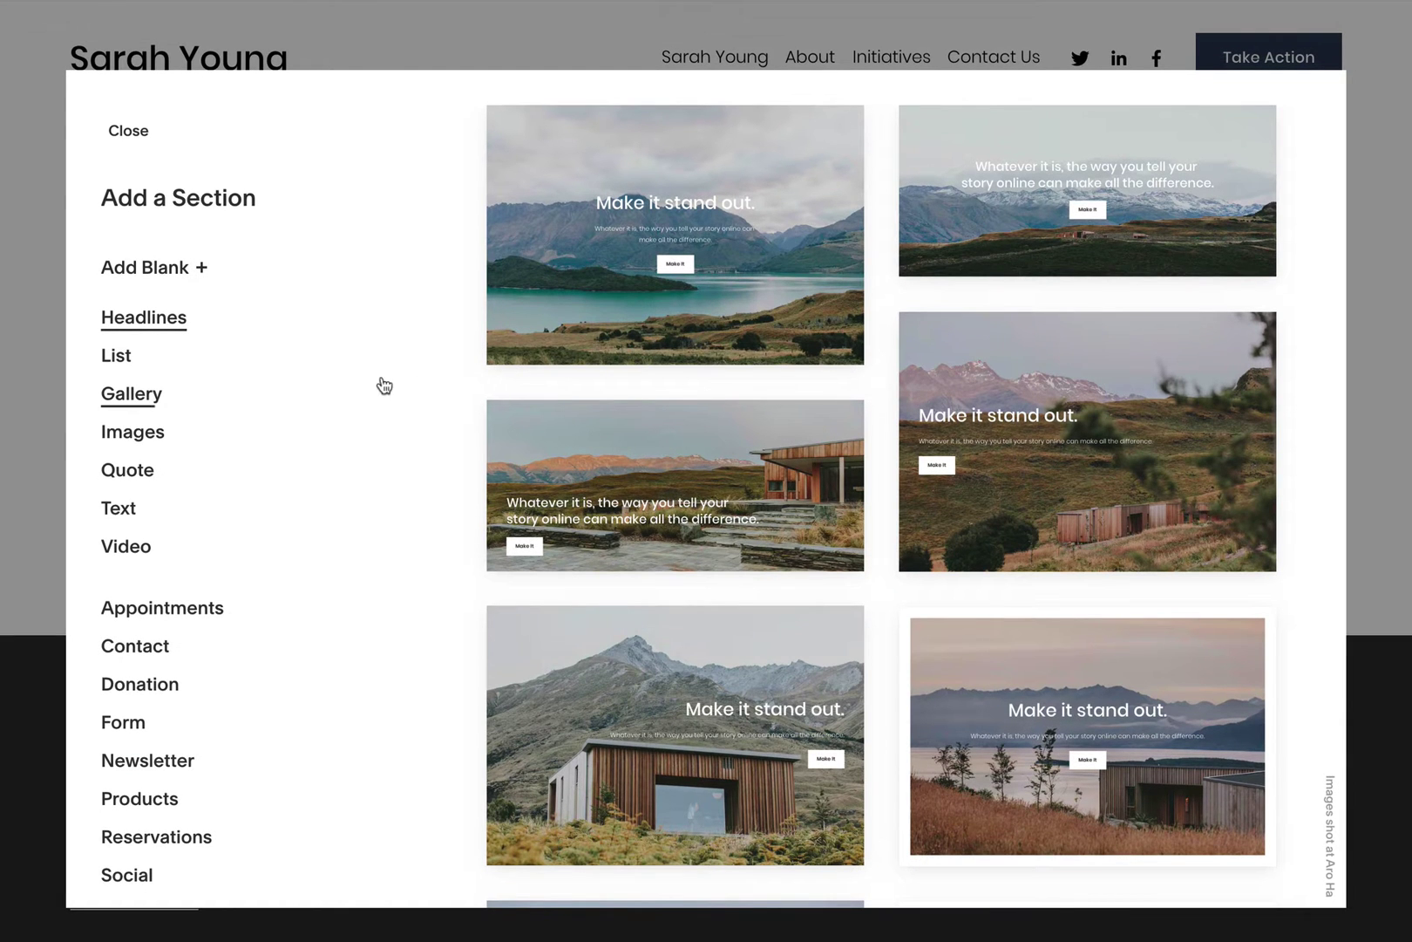
{"action": "left_click", "coordinate": [162, 364]}
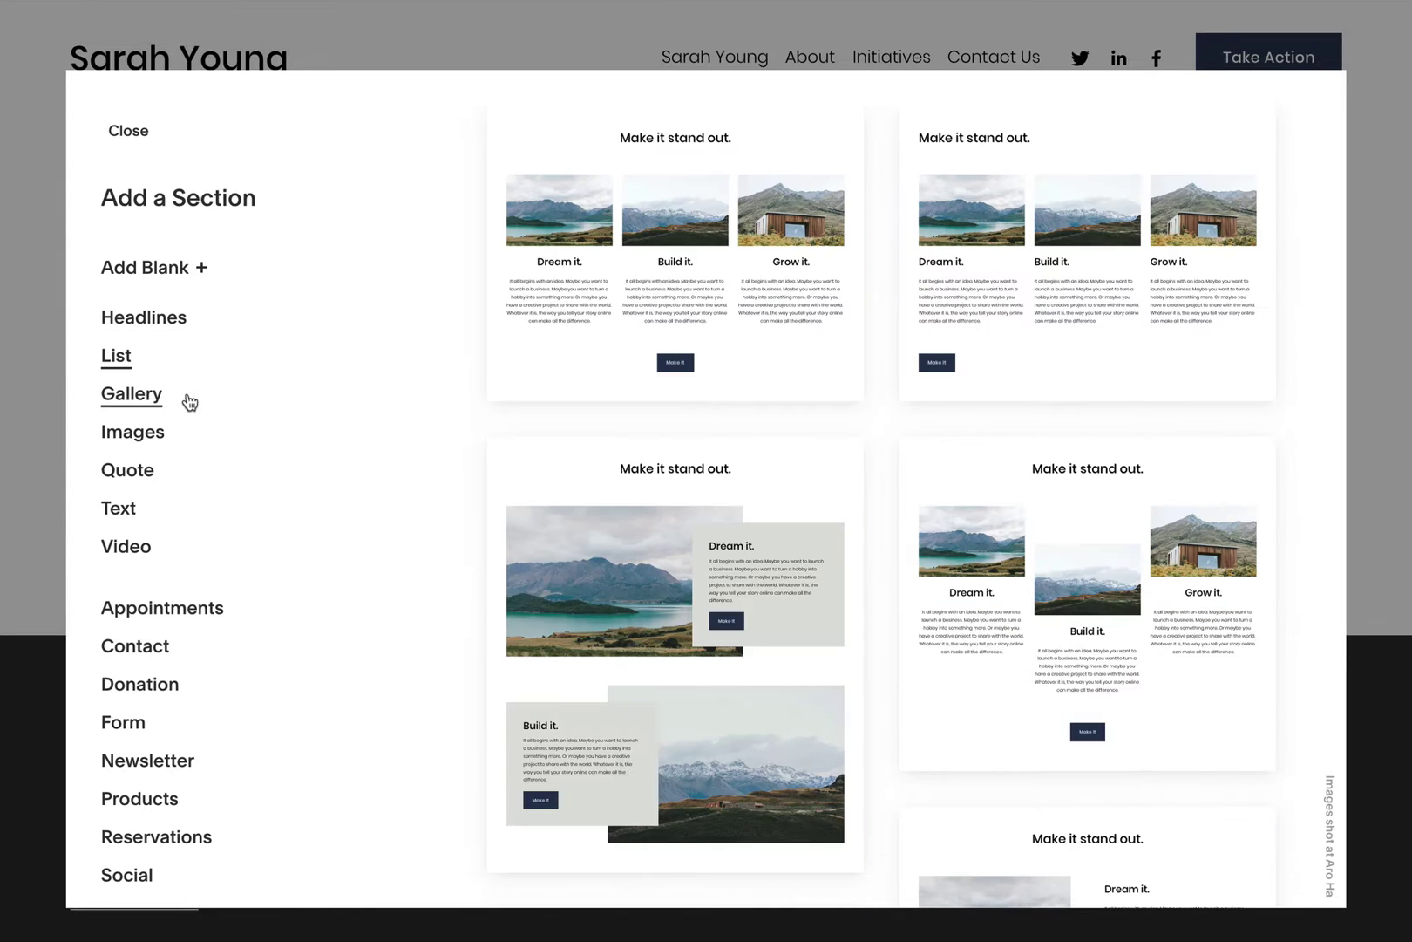
{"action": "left_click", "coordinate": [190, 402]}
{"action": "left_click", "coordinate": [200, 437]}
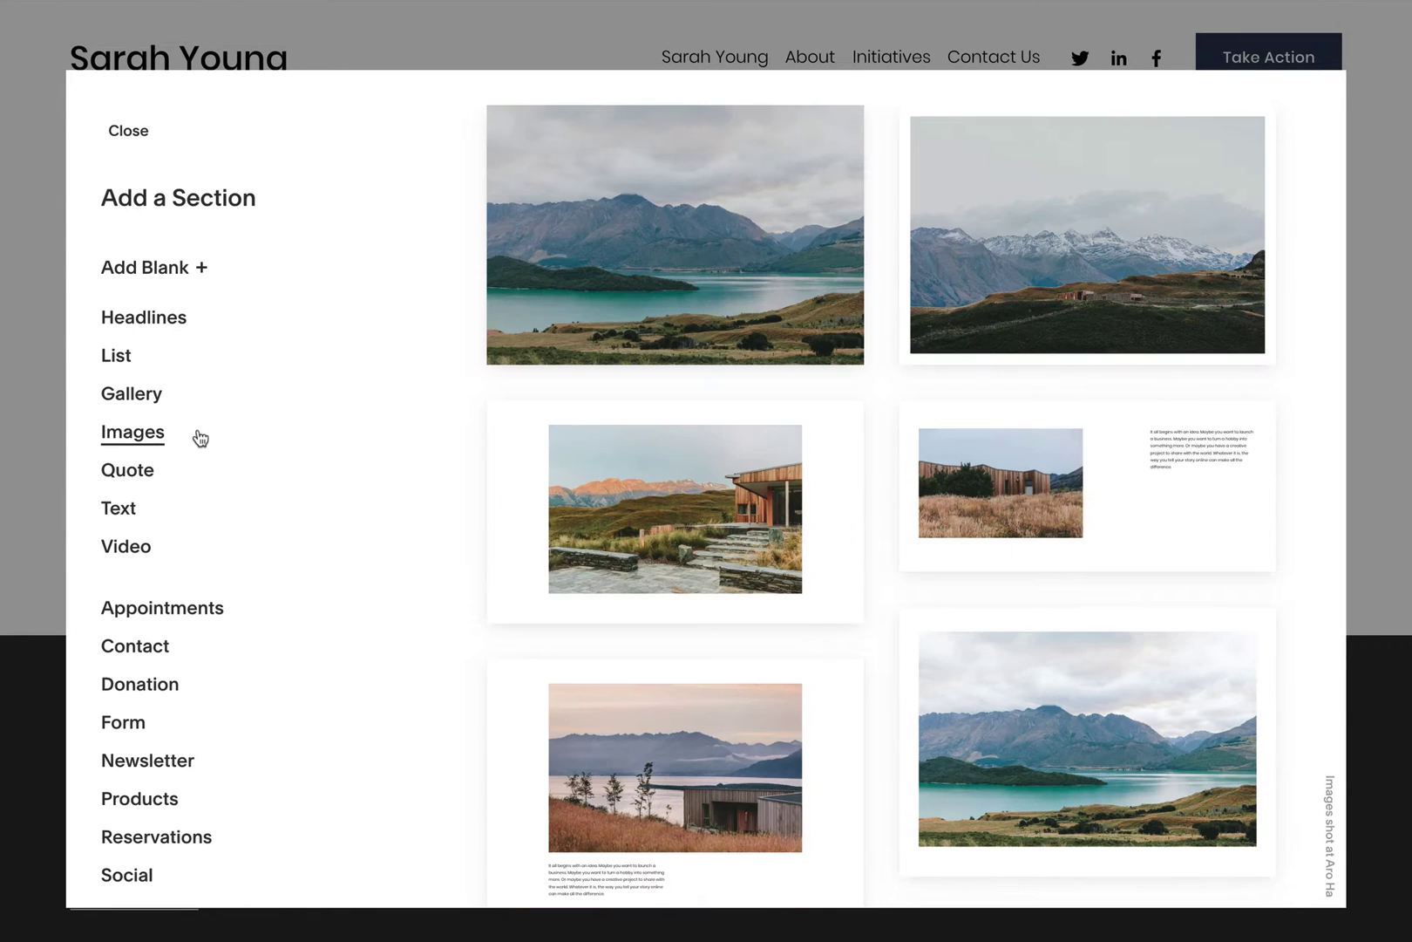
{"action": "left_click", "coordinate": [201, 321]}
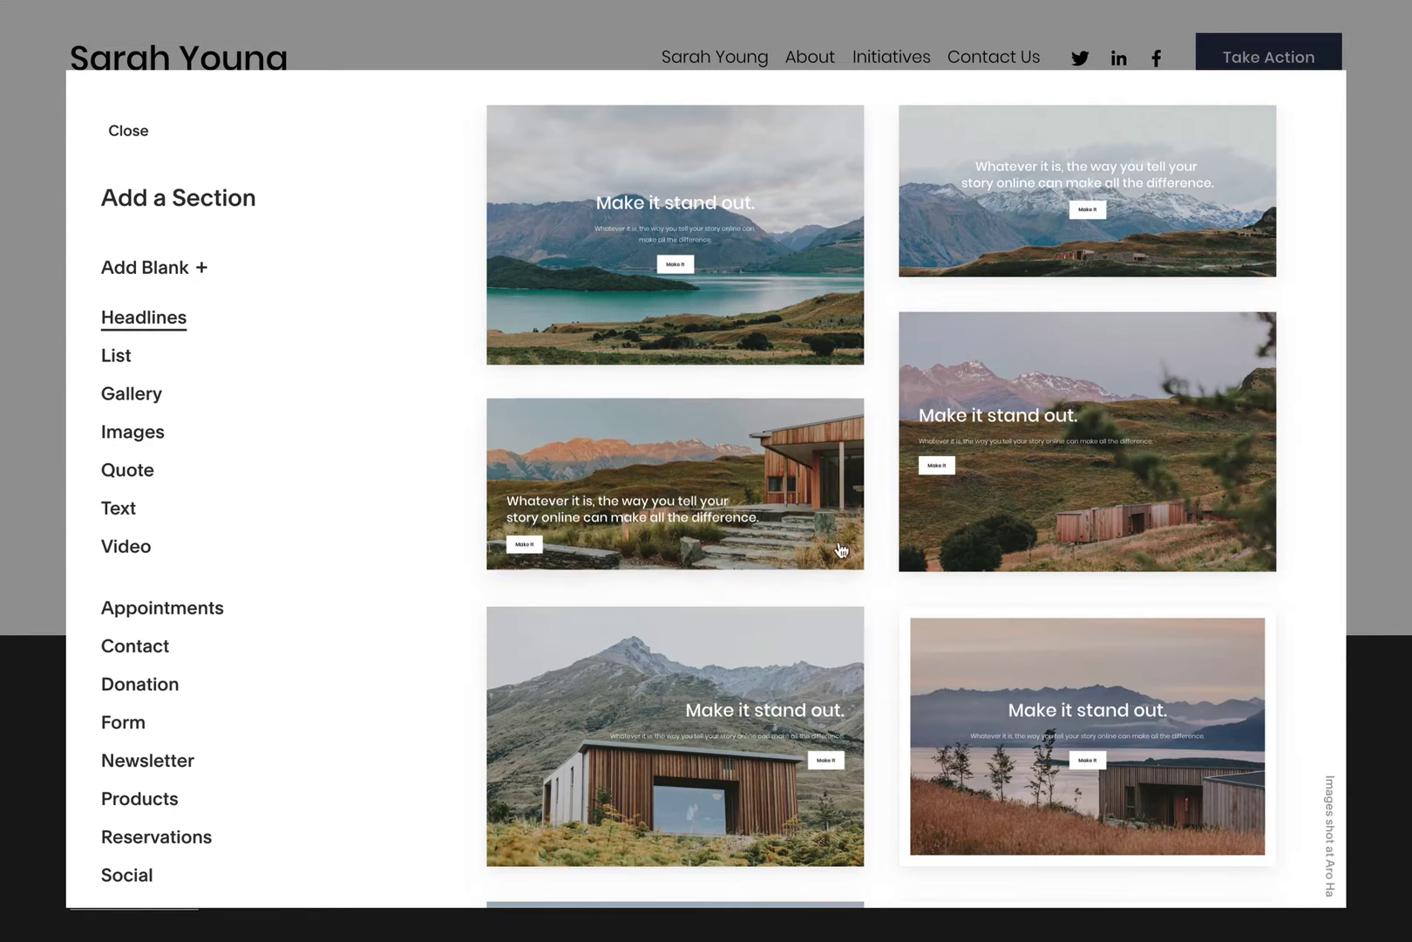
{"action": "scroll", "coordinate": [879, 582], "scroll_direction": "down", "scroll_amount": 8}
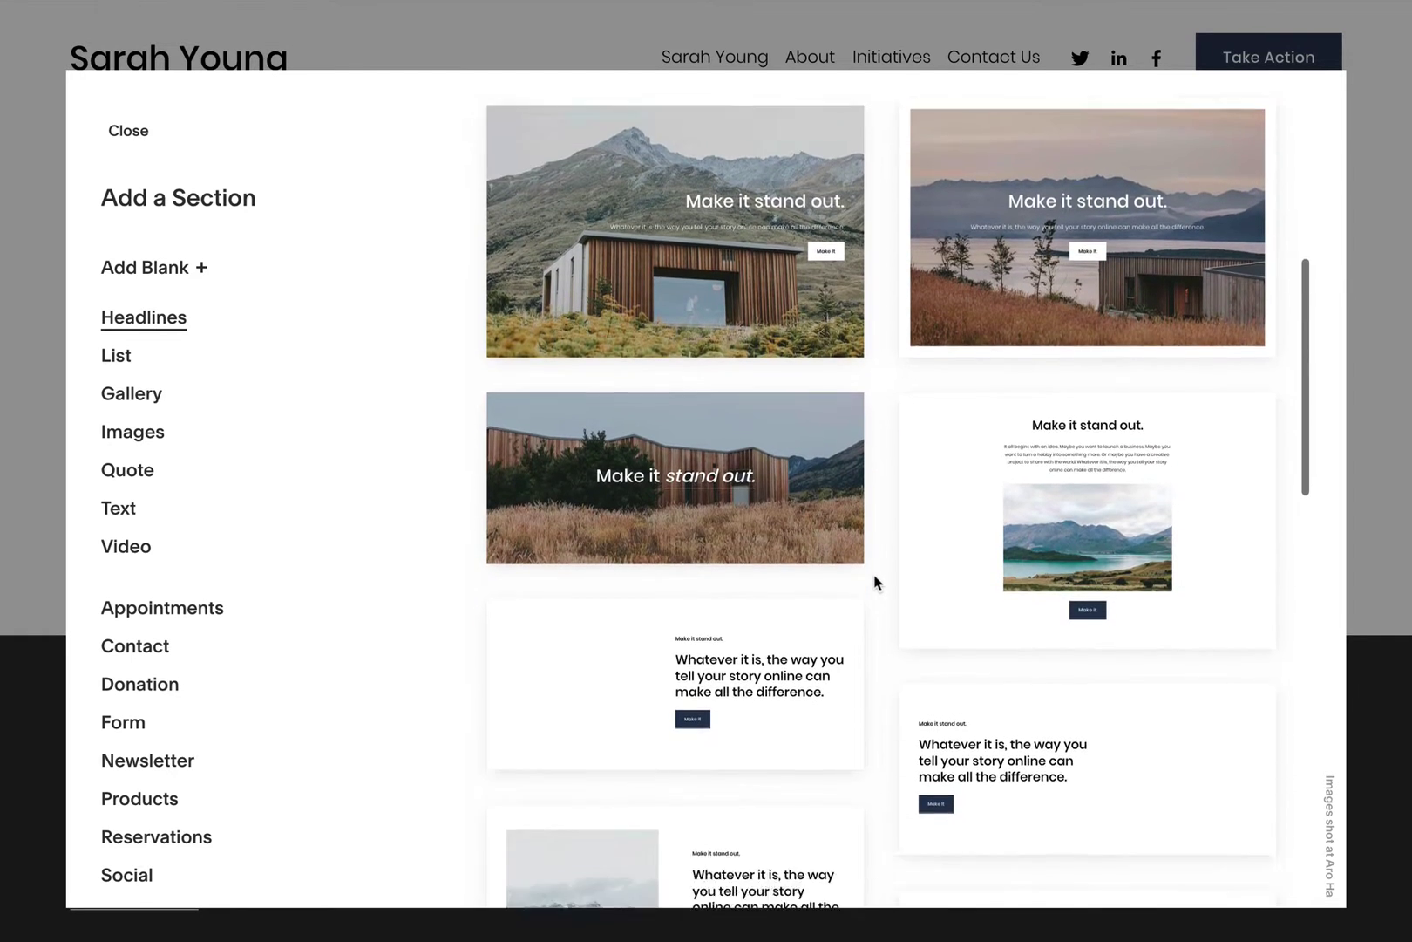
{"action": "scroll", "coordinate": [876, 582], "scroll_direction": "down", "scroll_amount": 5}
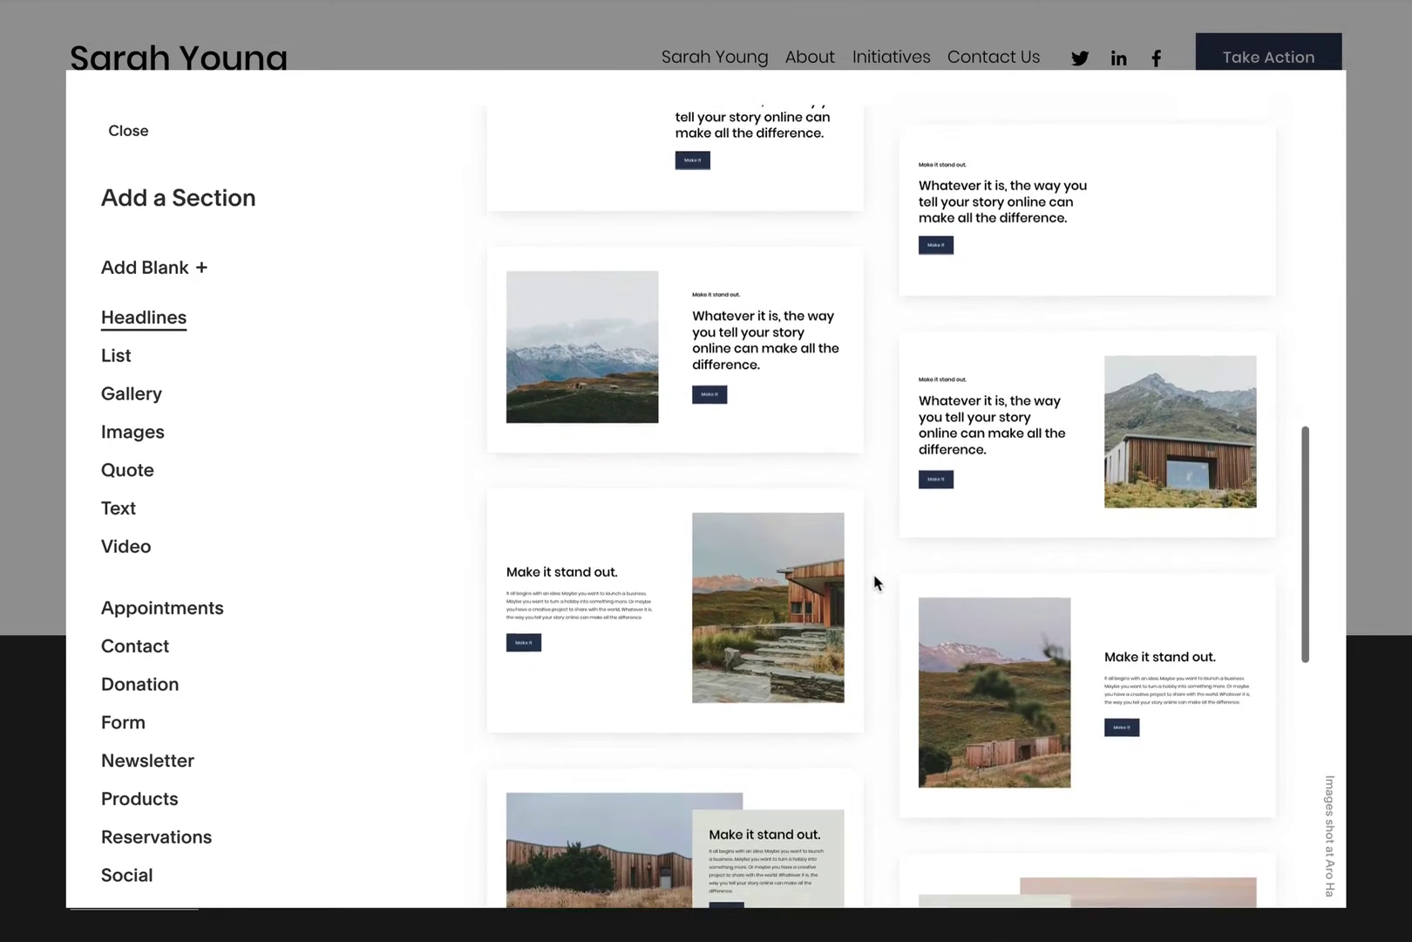
{"action": "scroll", "coordinate": [877, 583], "scroll_direction": "down", "scroll_amount": 2}
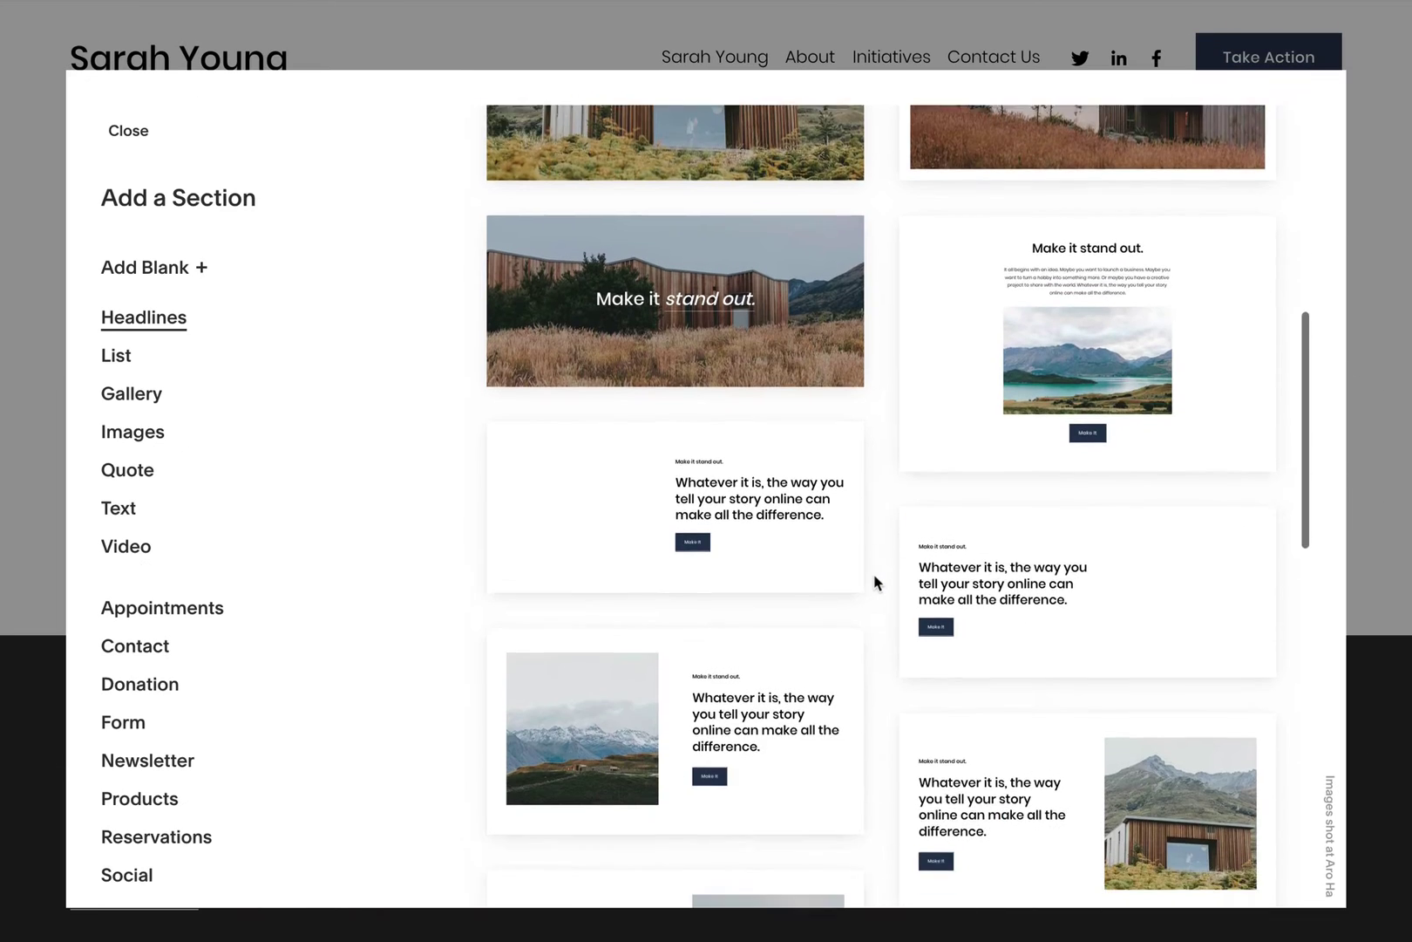
Step: Insert the Headlines layout with a photo and overlapping grey text box
{"action": "scroll", "coordinate": [876, 582], "scroll_direction": "down", "scroll_amount": 2}
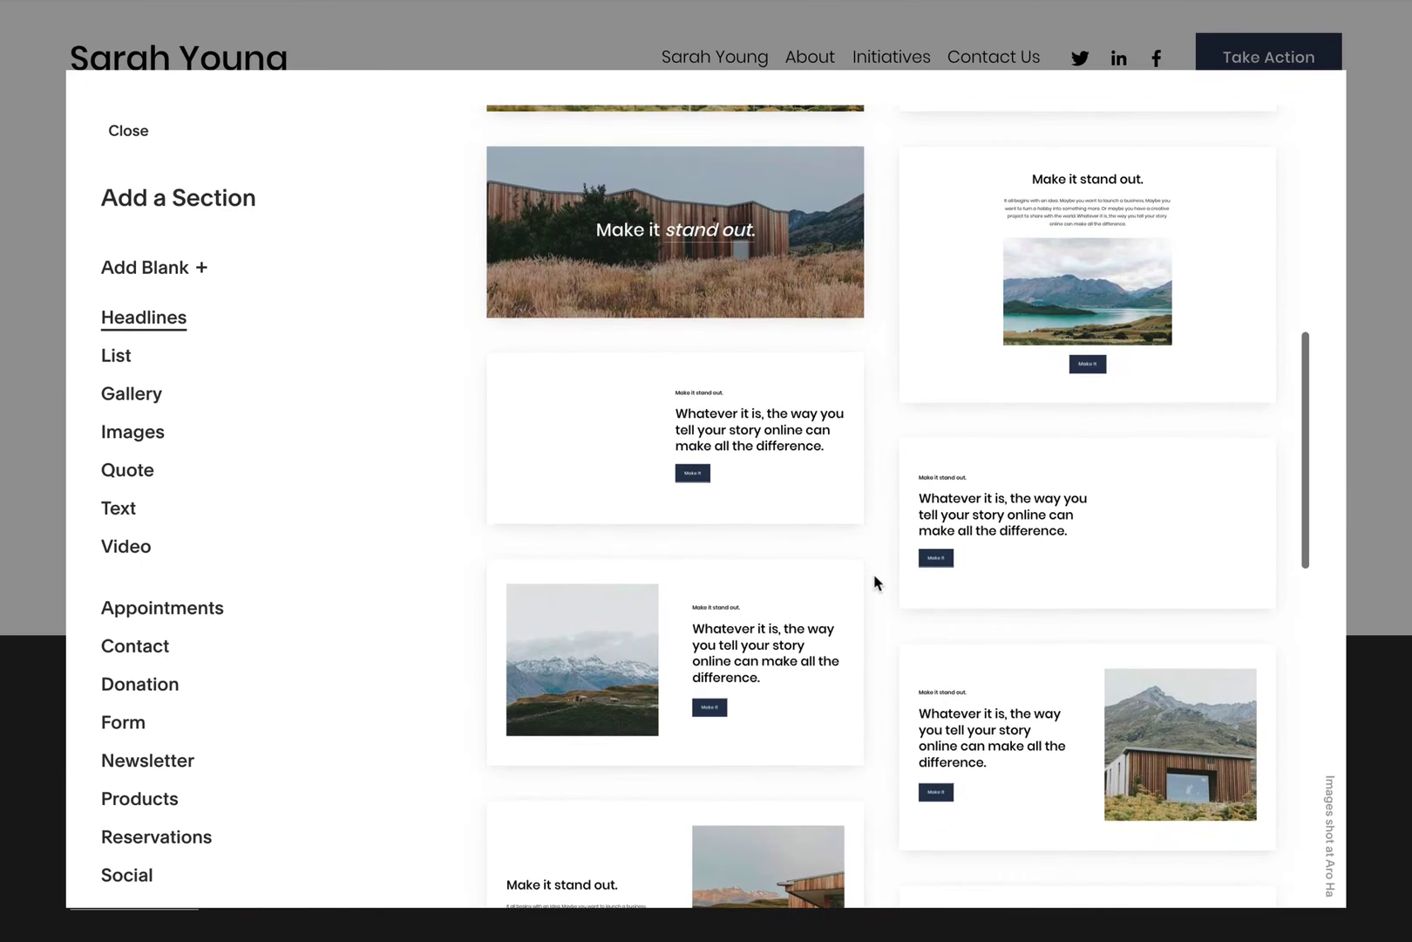
{"action": "scroll", "coordinate": [876, 582], "scroll_direction": "down", "scroll_amount": 8}
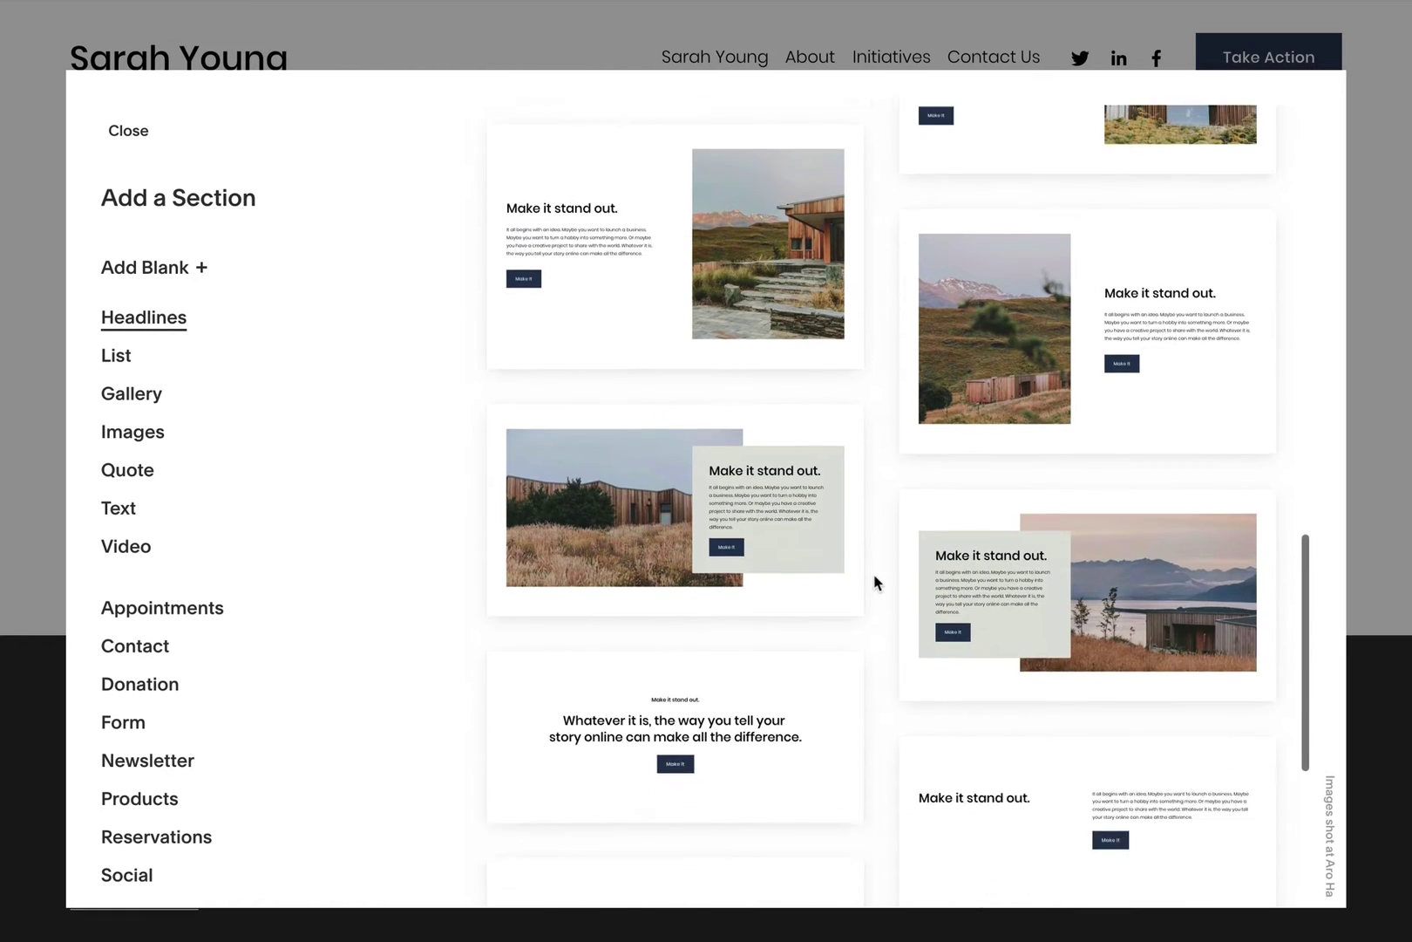
{"action": "scroll", "coordinate": [876, 582], "scroll_direction": "down", "scroll_amount": 2}
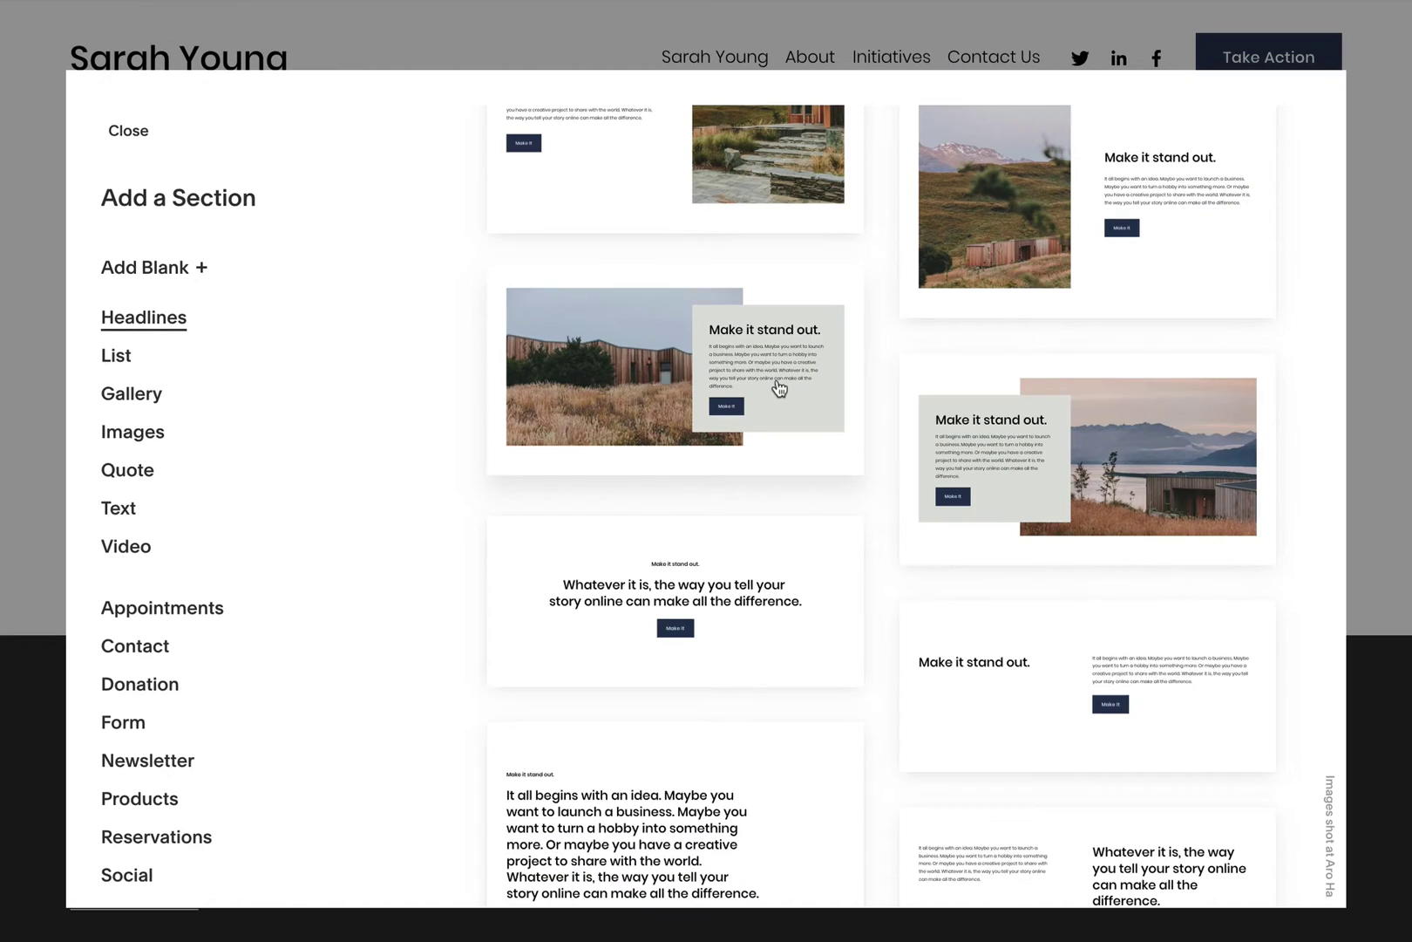
{"action": "left_click", "coordinate": [779, 388]}
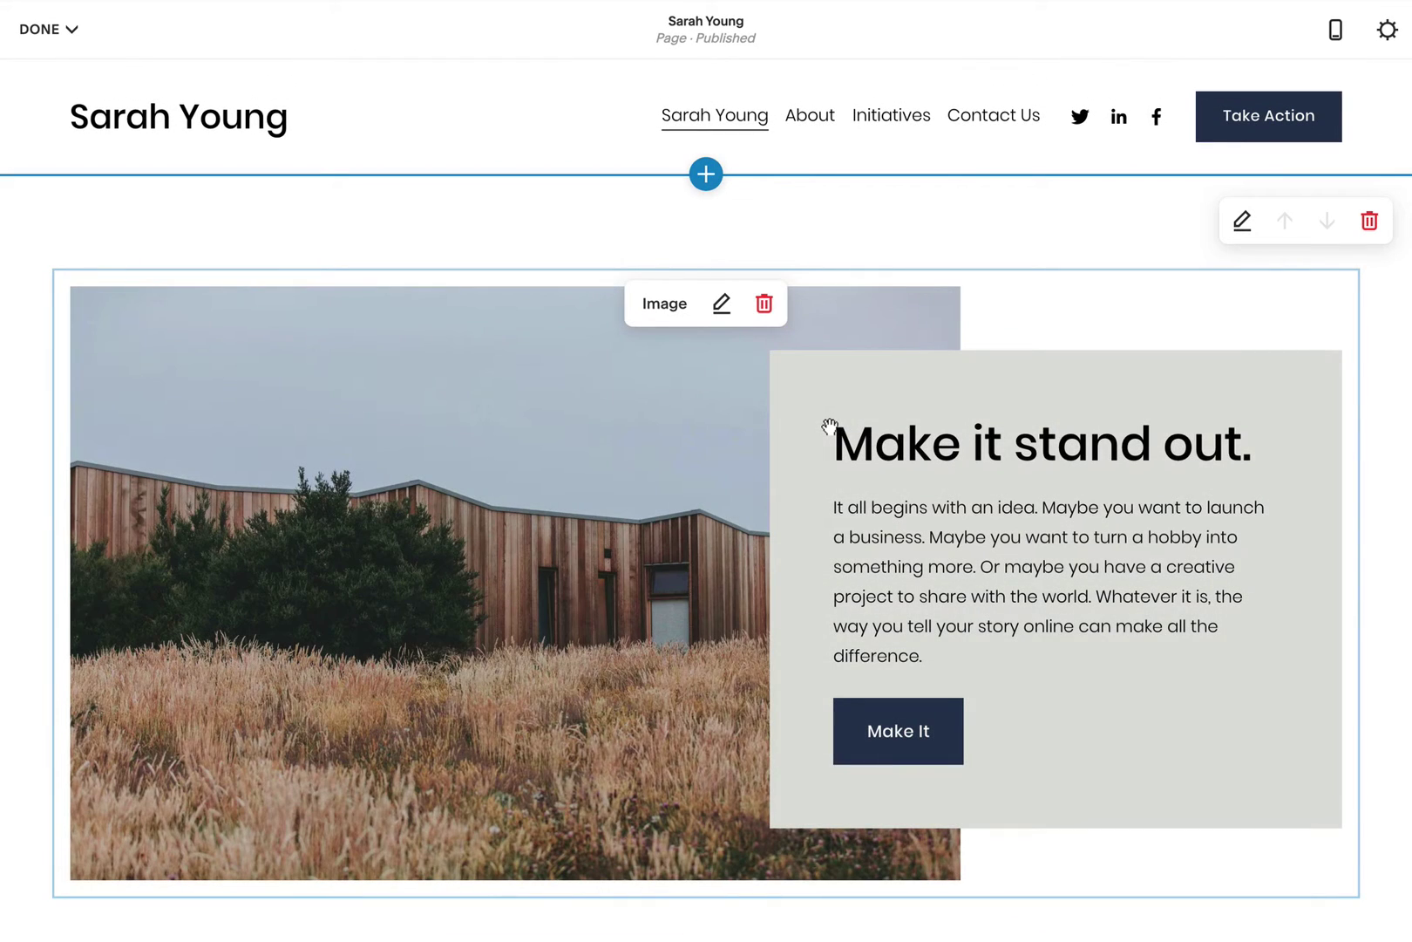
Step: Replace the headline's placeholder image with the first uploaded dog photo JPG
{"action": "left_click", "coordinate": [722, 305]}
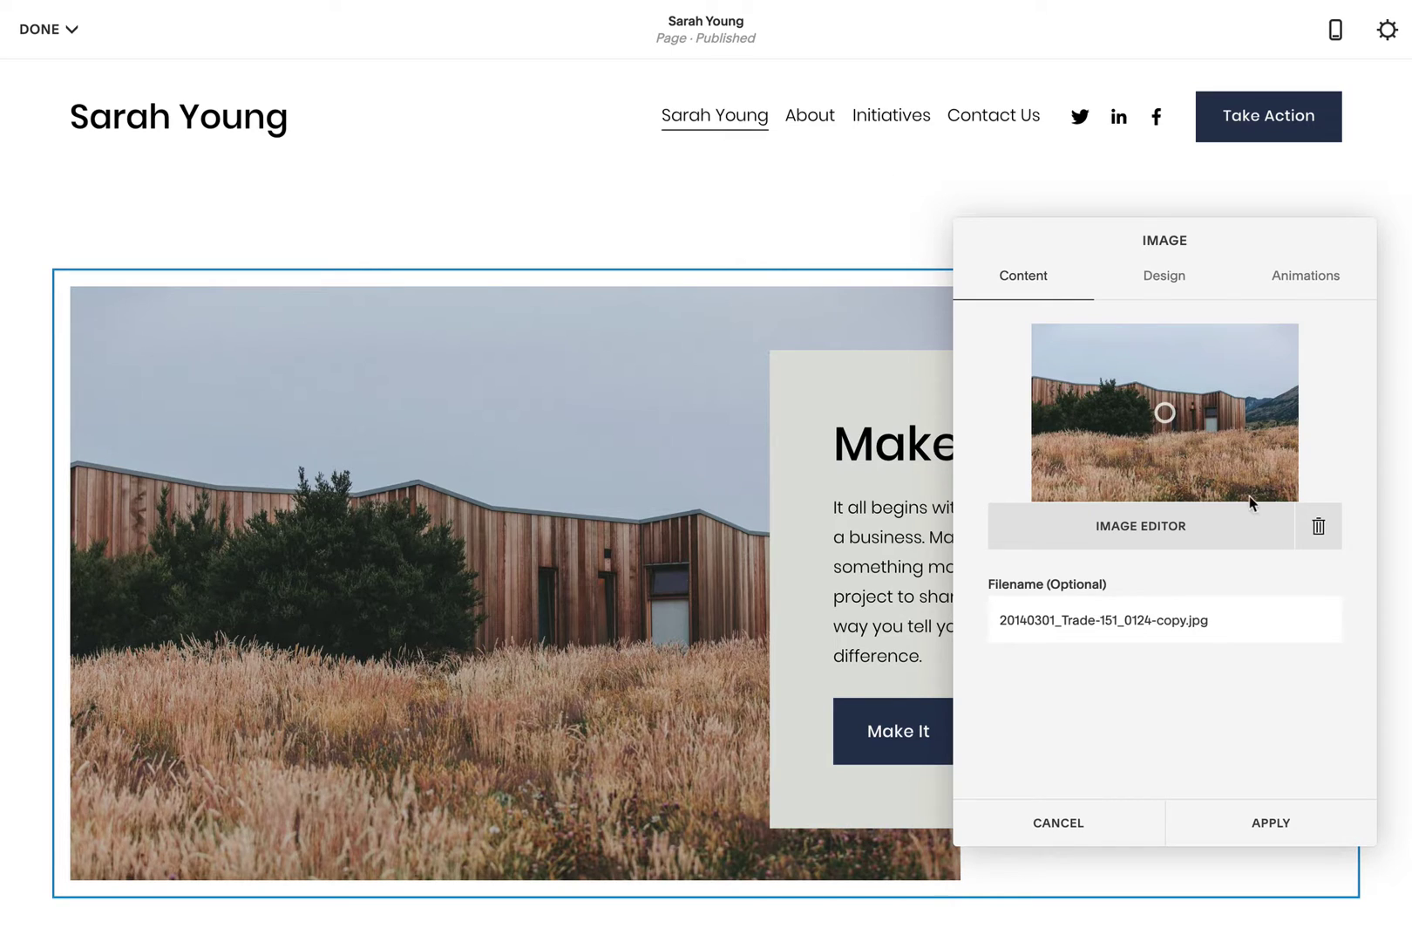
{"action": "left_click", "coordinate": [1319, 526]}
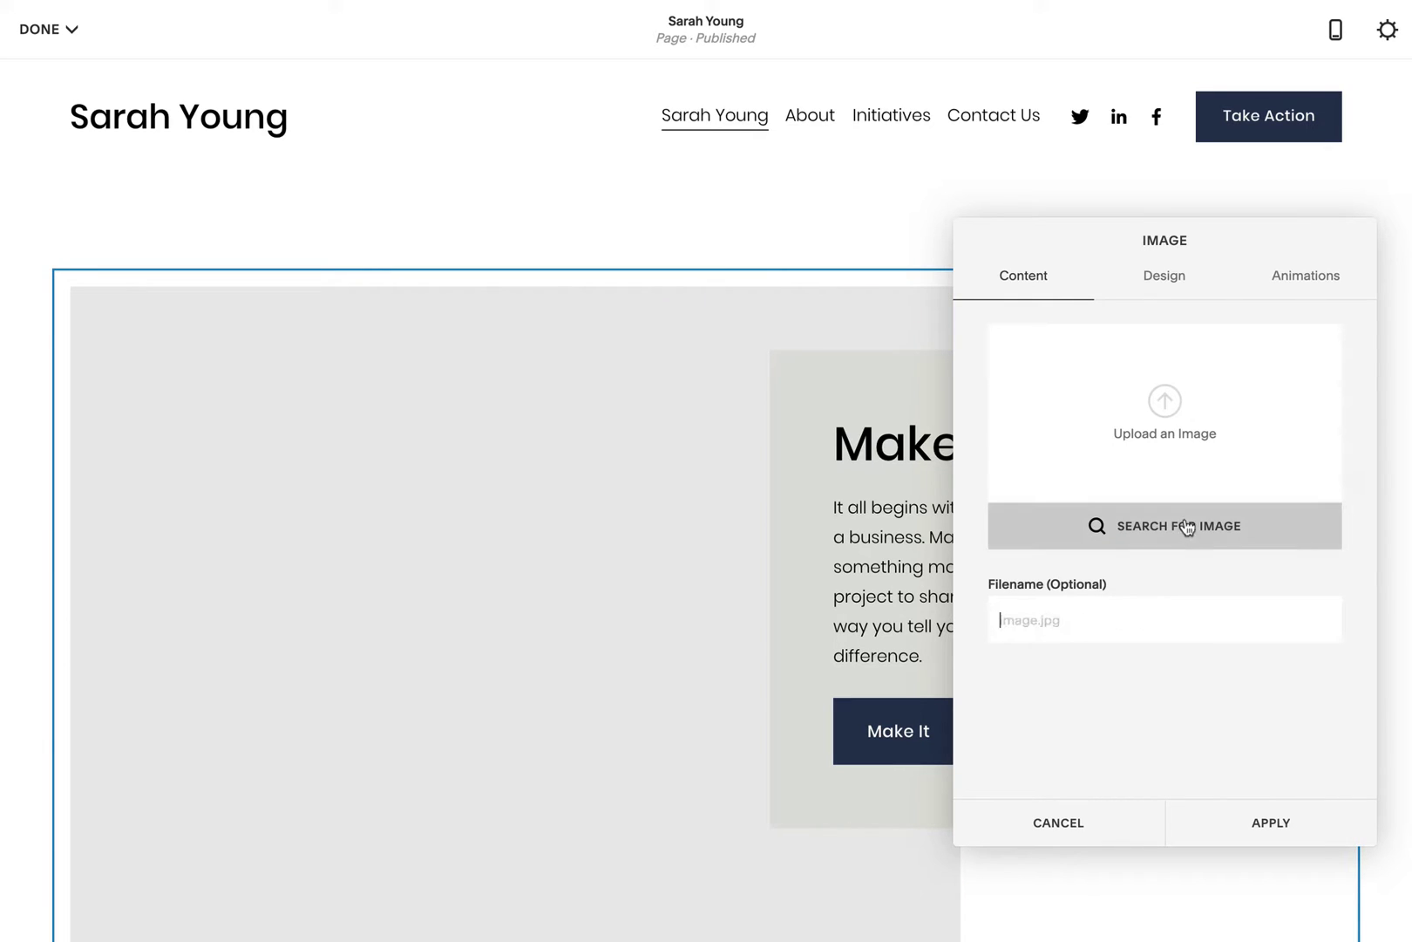
{"action": "left_click", "coordinate": [1165, 402]}
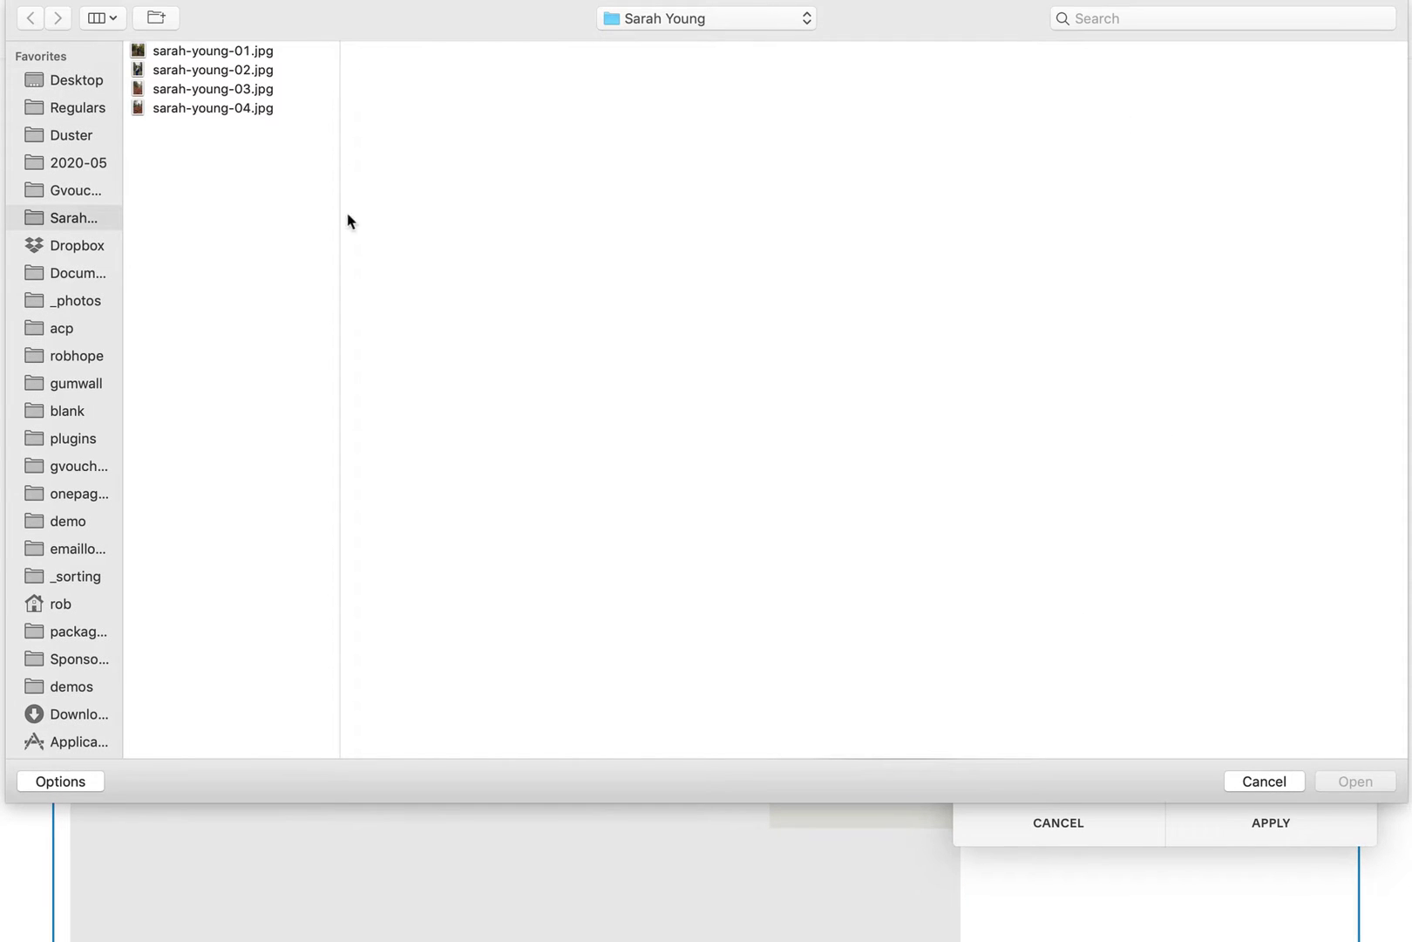
{"action": "left_click", "coordinate": [304, 54]}
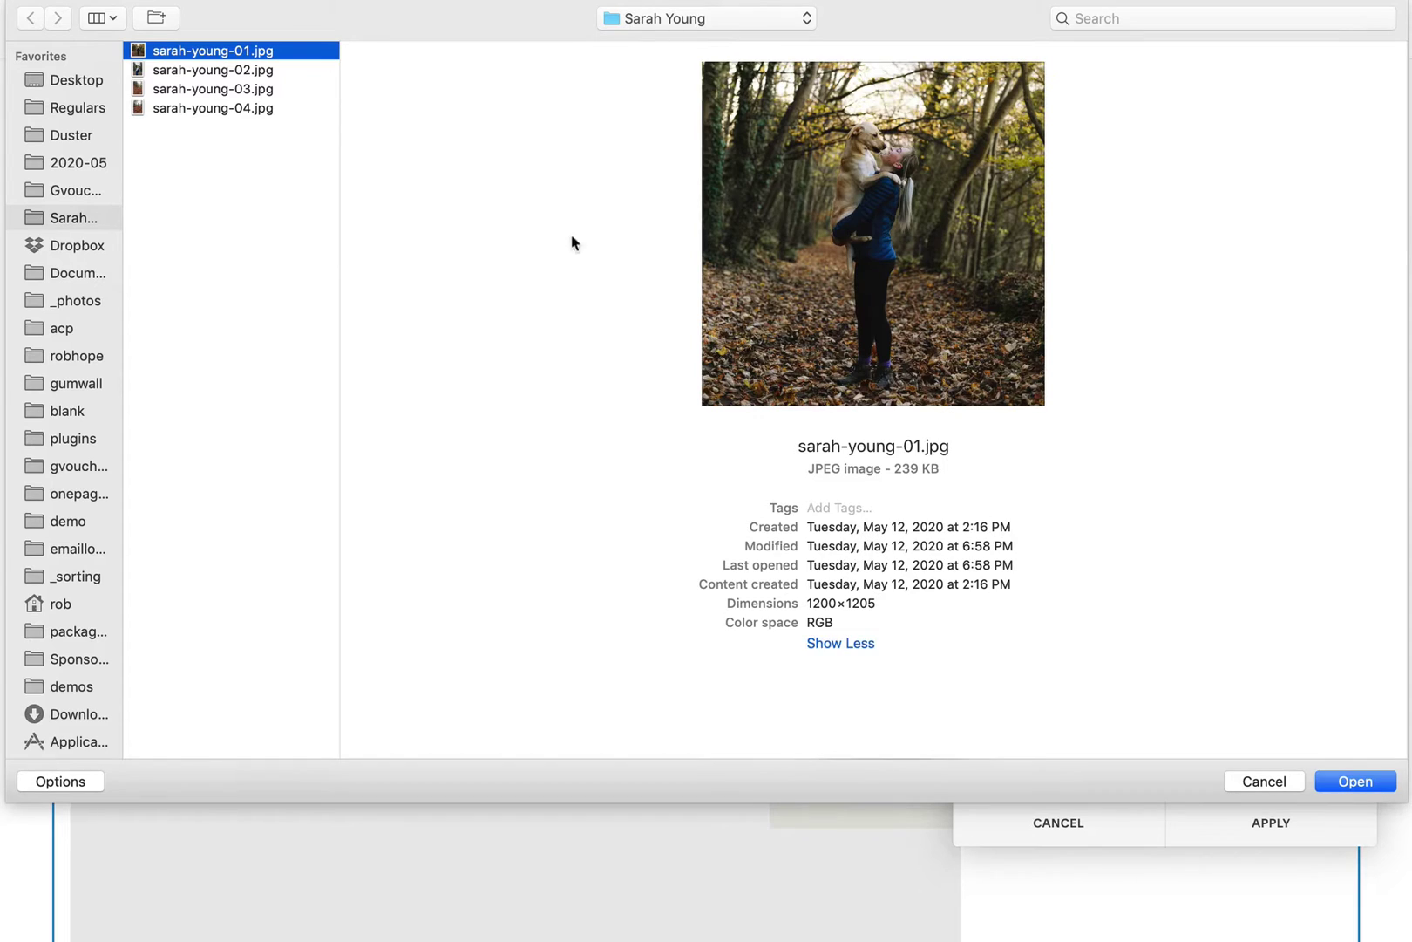
{"action": "left_click", "coordinate": [1356, 781]}
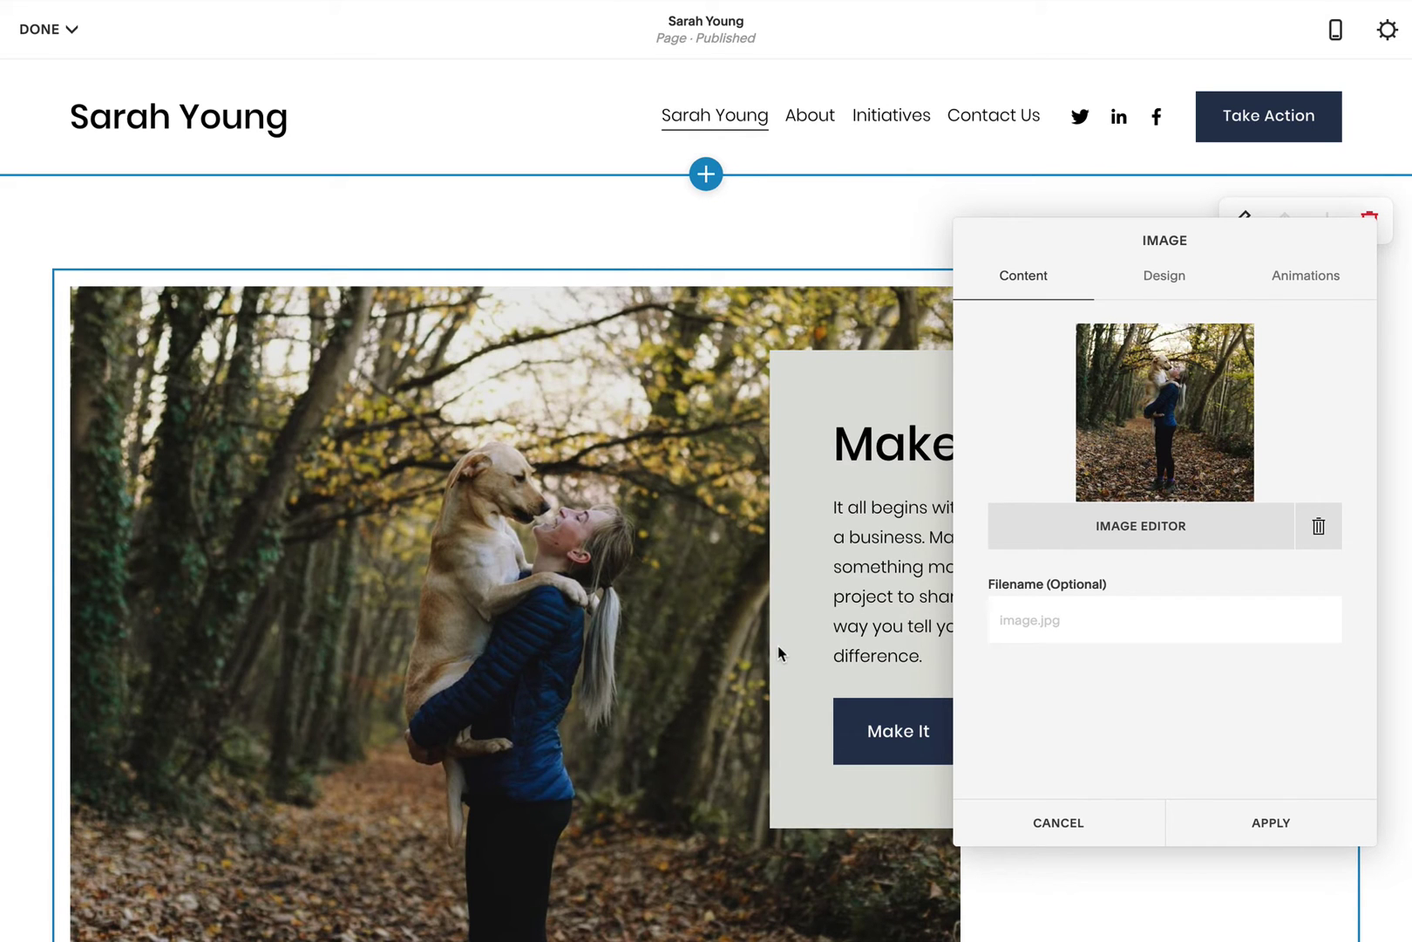
{"action": "left_click", "coordinate": [1164, 288]}
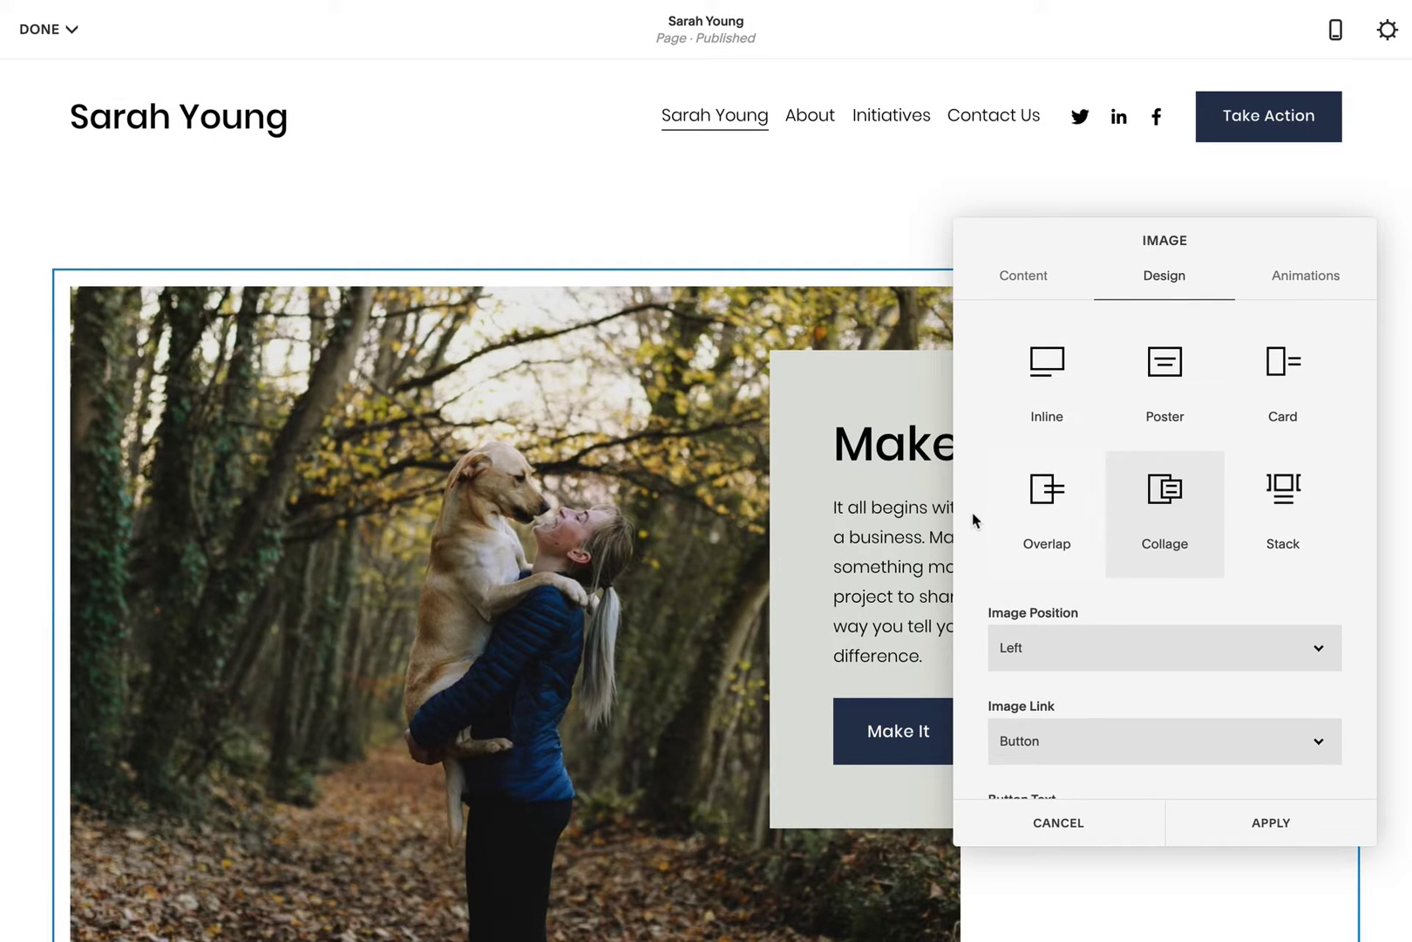
Step: Change the image button text from 'Make It' to 'Read Testimonials' and apply it
{"action": "scroll", "coordinate": [973, 519], "scroll_direction": "down", "scroll_amount": 3}
{"action": "left_click", "coordinate": [1049, 660]}
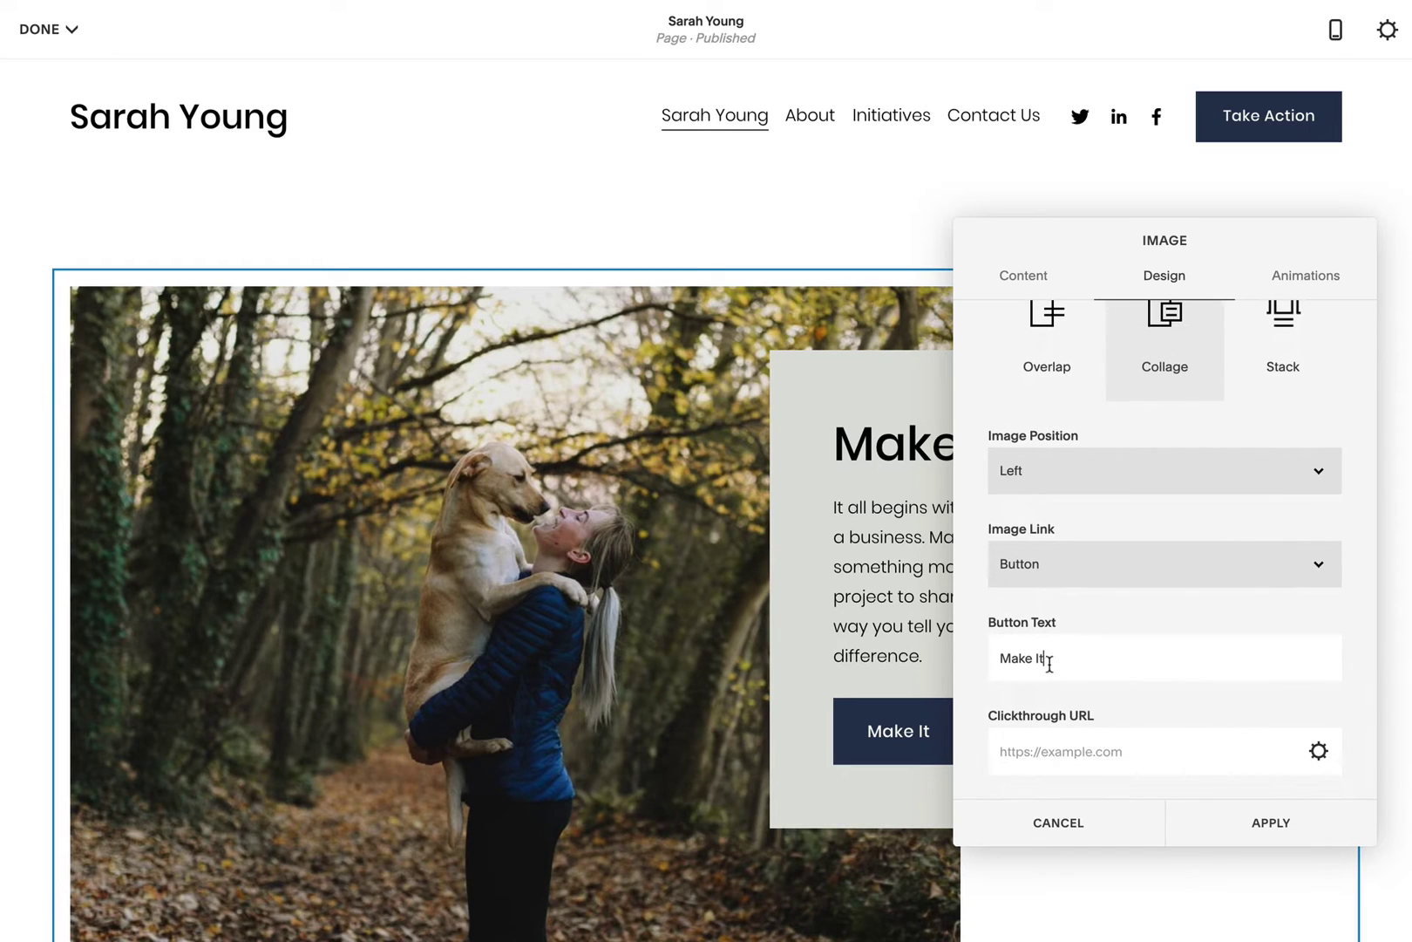
{"action": "triple_click", "coordinate": [1050, 660]}
{"action": "type", "text": "Read"}
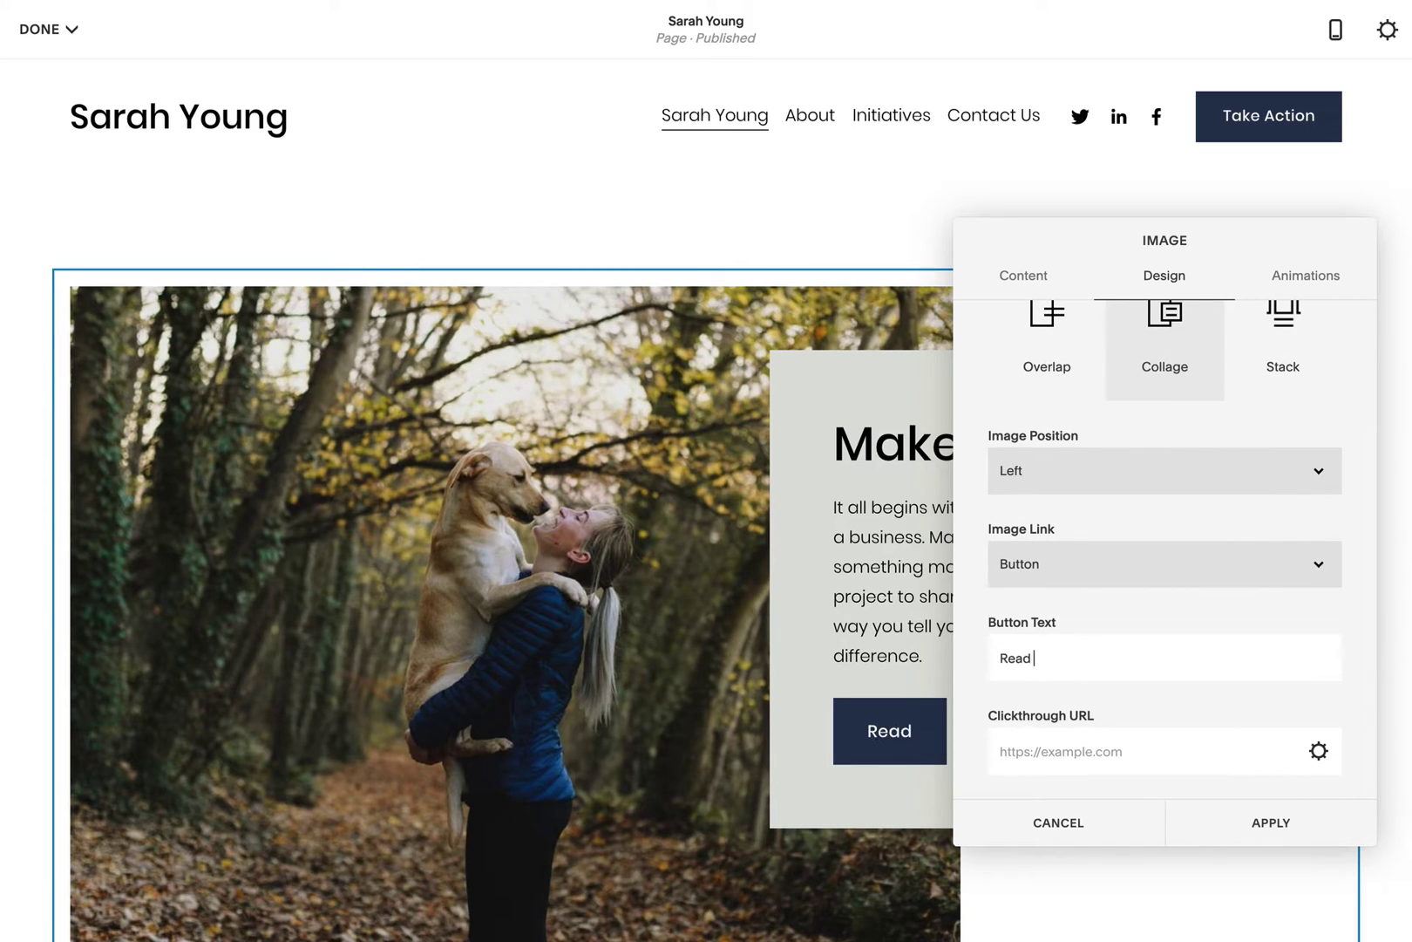
{"action": "type", "text": " TEstimonials"}
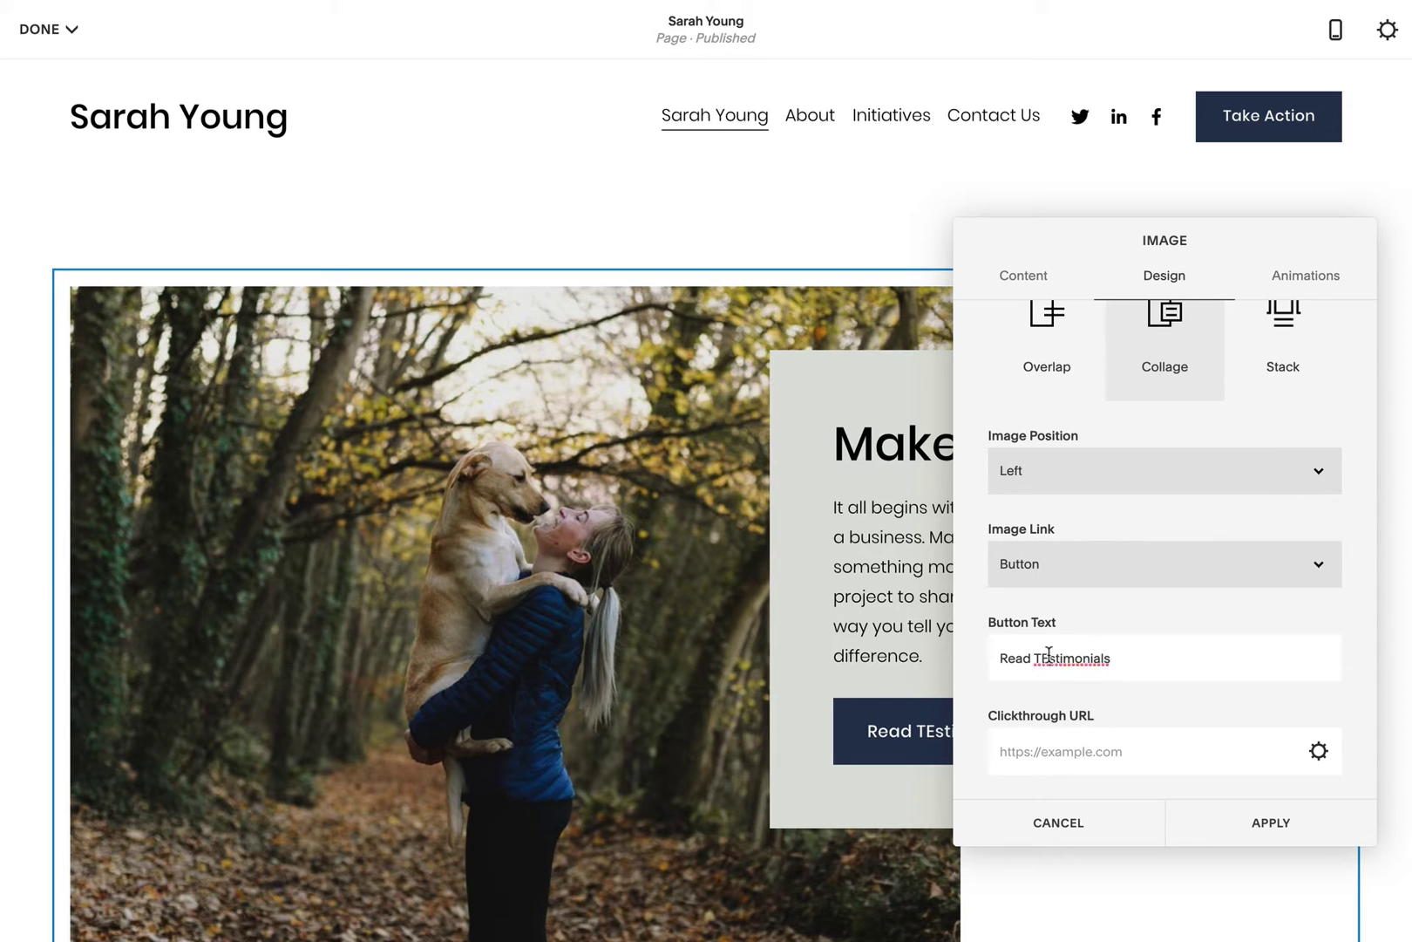
{"action": "left_click", "coordinate": [1049, 654]}
{"action": "key", "text": "BackSpace"}
{"action": "type", "text": "e"}
{"action": "left_click", "coordinate": [1259, 814]}
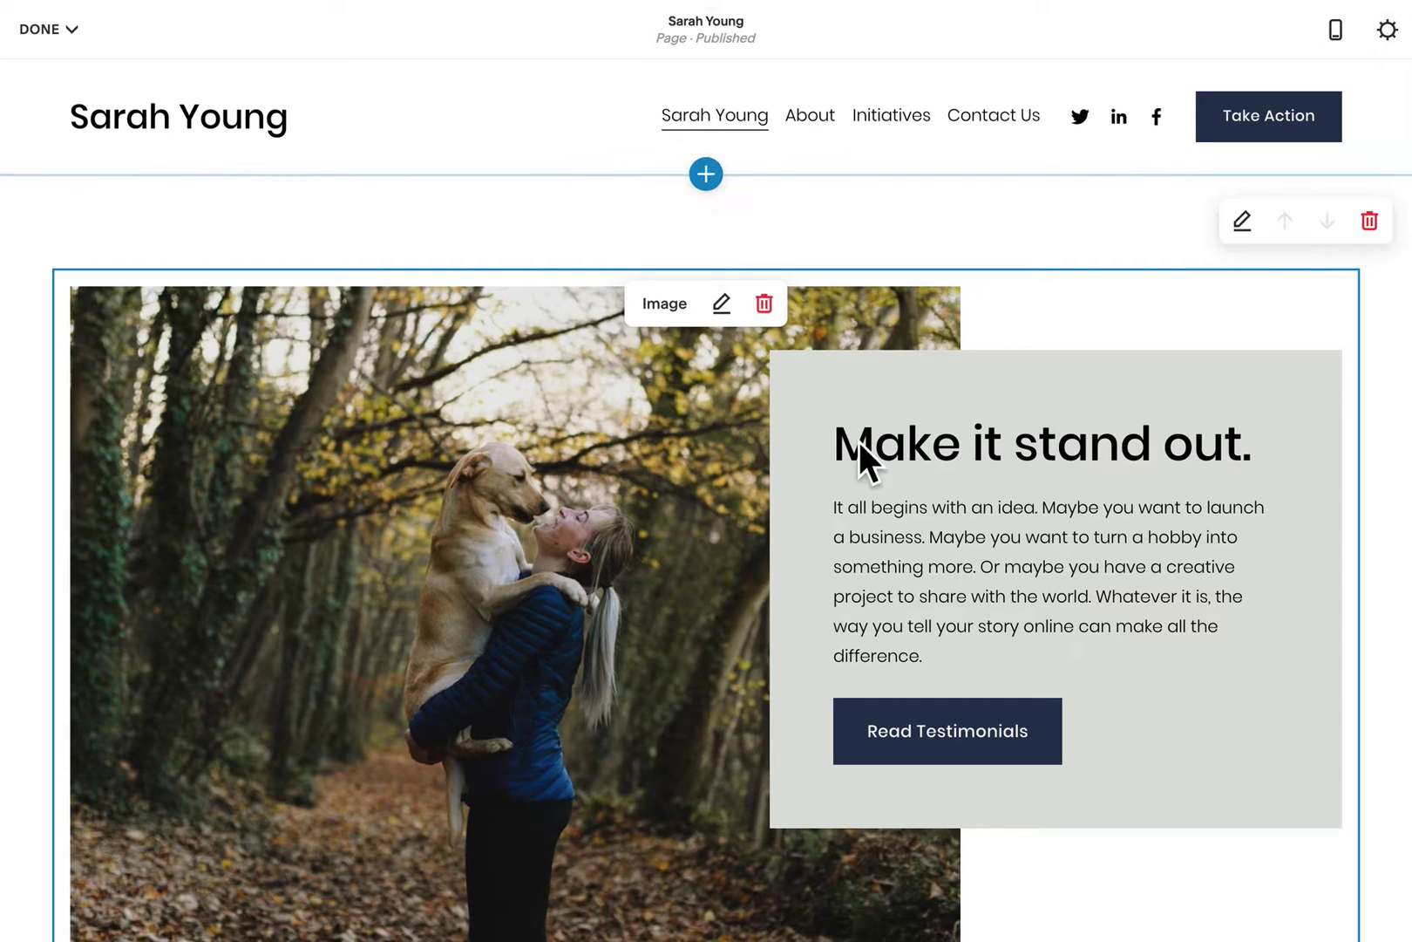
Step: Make the heading 'Your Friendly New Orleans Dog Walker.' in Heading 3 with 'Dog Walker' bold
{"action": "left_click_drag", "start_coordinate": [836, 444], "coordinate": [1242, 448]}
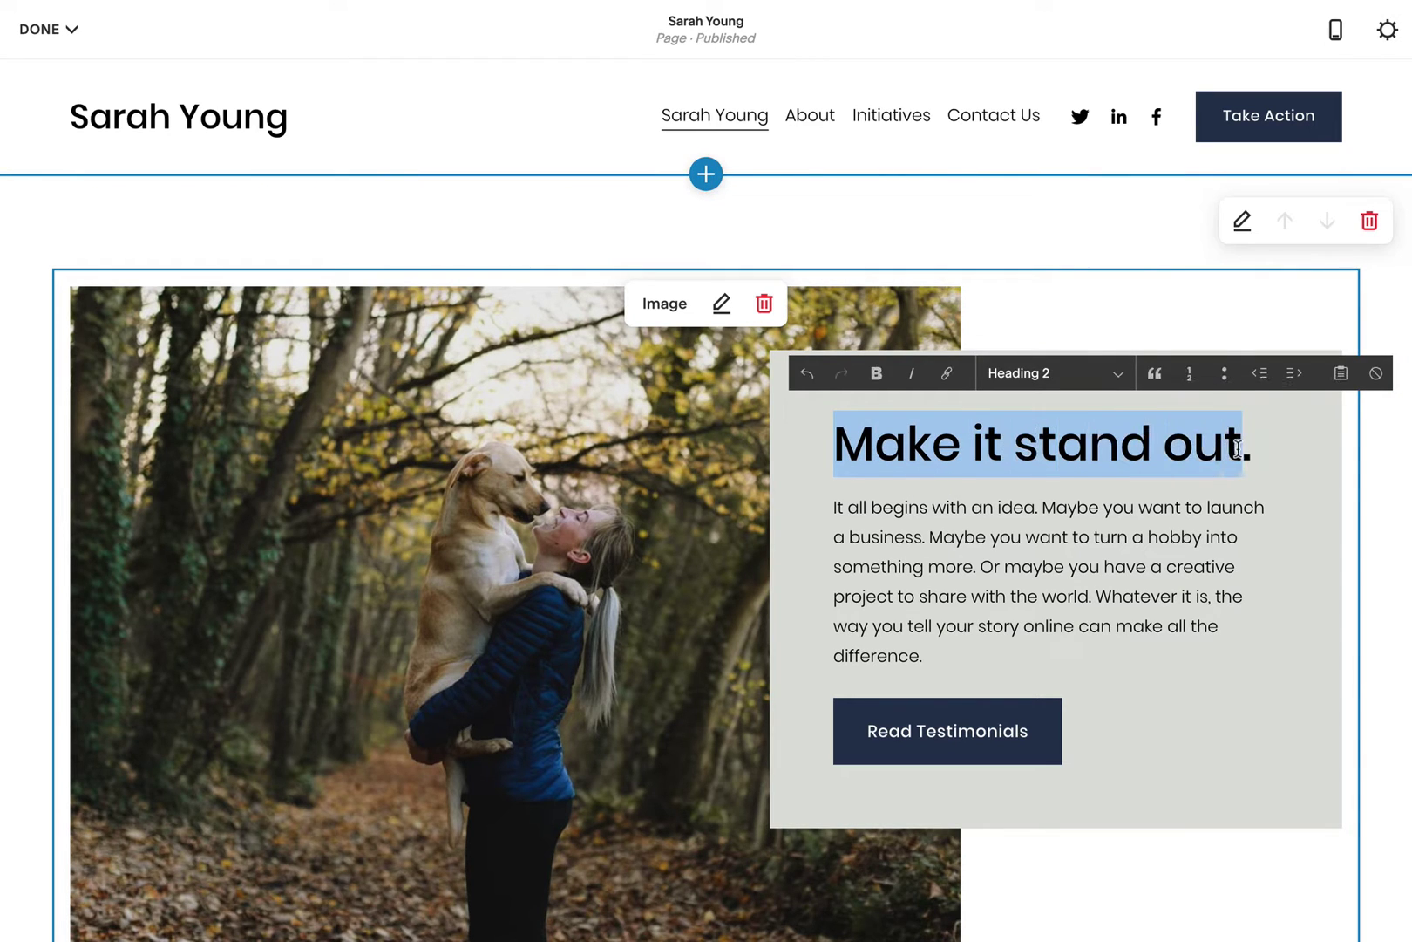
{"action": "type", "text": "Your Friendly New Orleans Dog Walker."}
{"action": "left_click_drag", "start_coordinate": [1040, 574], "coordinate": [810, 450]}
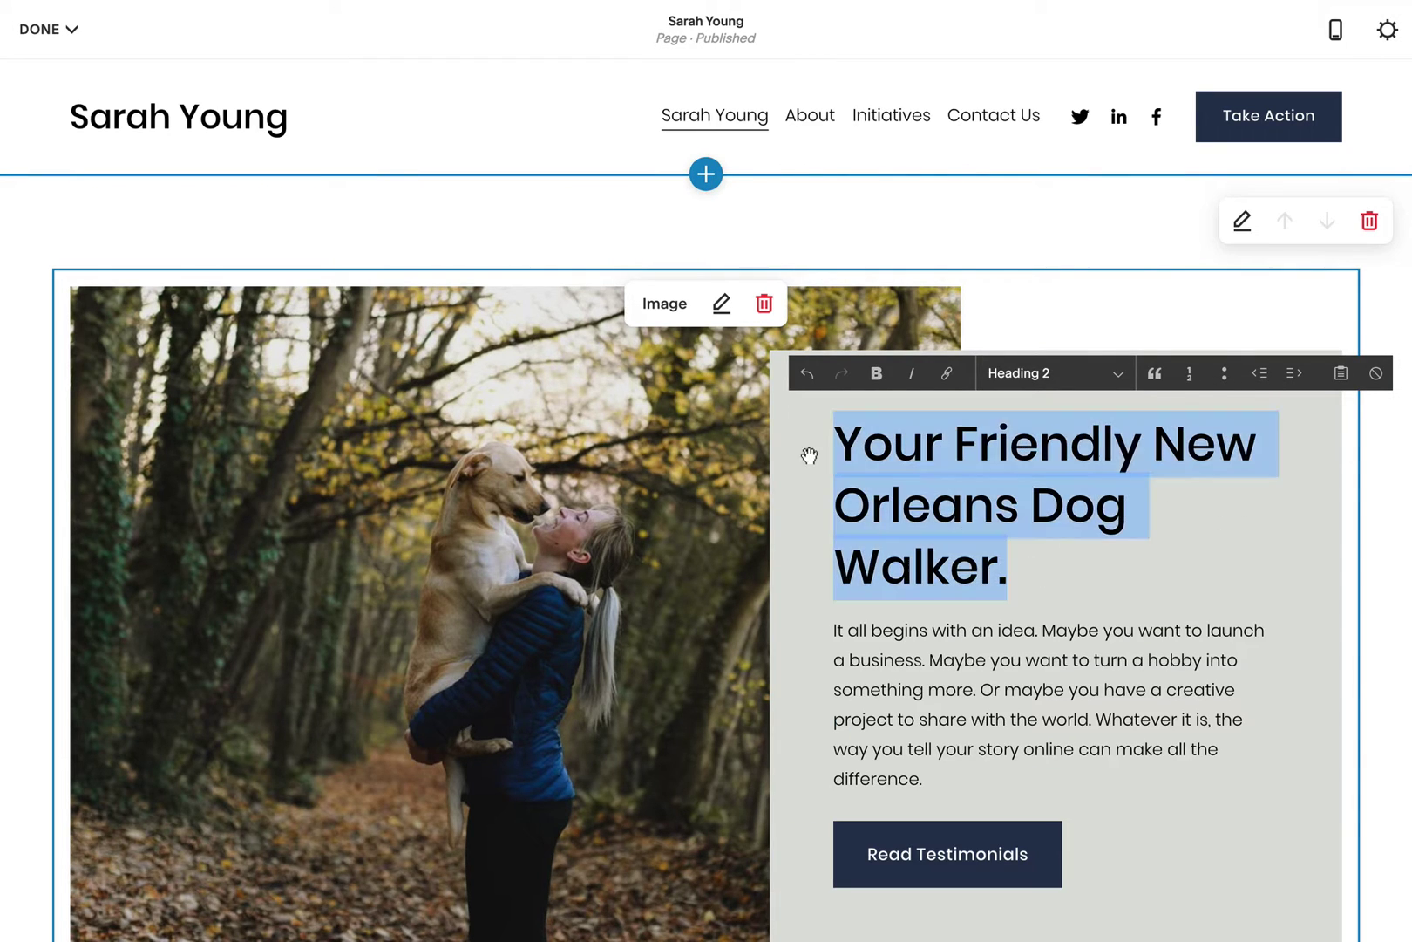
{"action": "left_click", "coordinate": [1066, 375]}
{"action": "left_click", "coordinate": [1072, 397]}
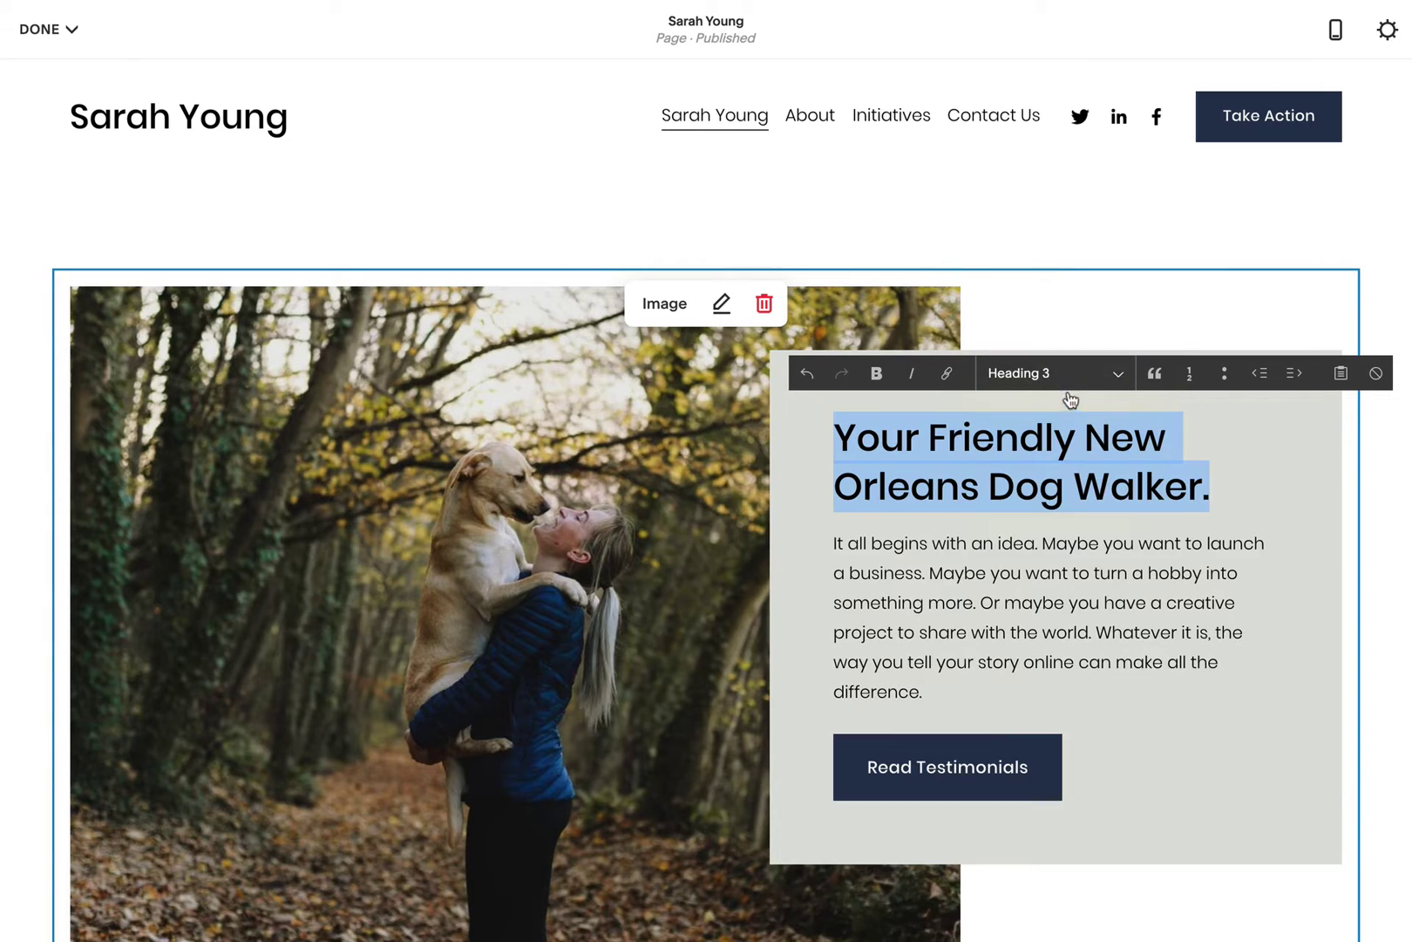
{"action": "left_click", "coordinate": [1109, 486]}
{"action": "left_click_drag", "start_coordinate": [989, 485], "coordinate": [1203, 486]}
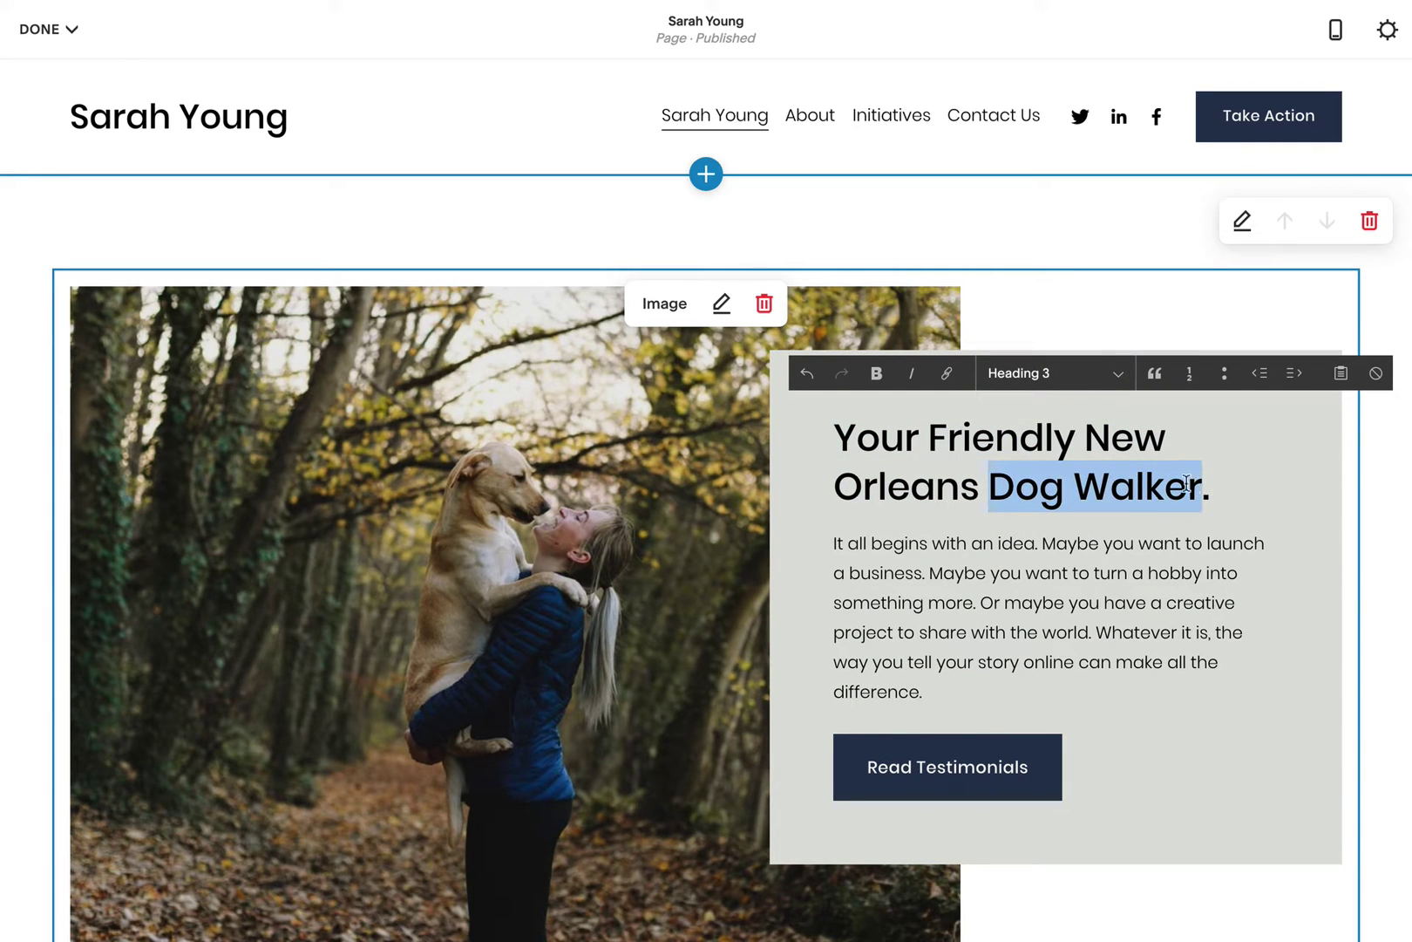
{"action": "left_click", "coordinate": [877, 375]}
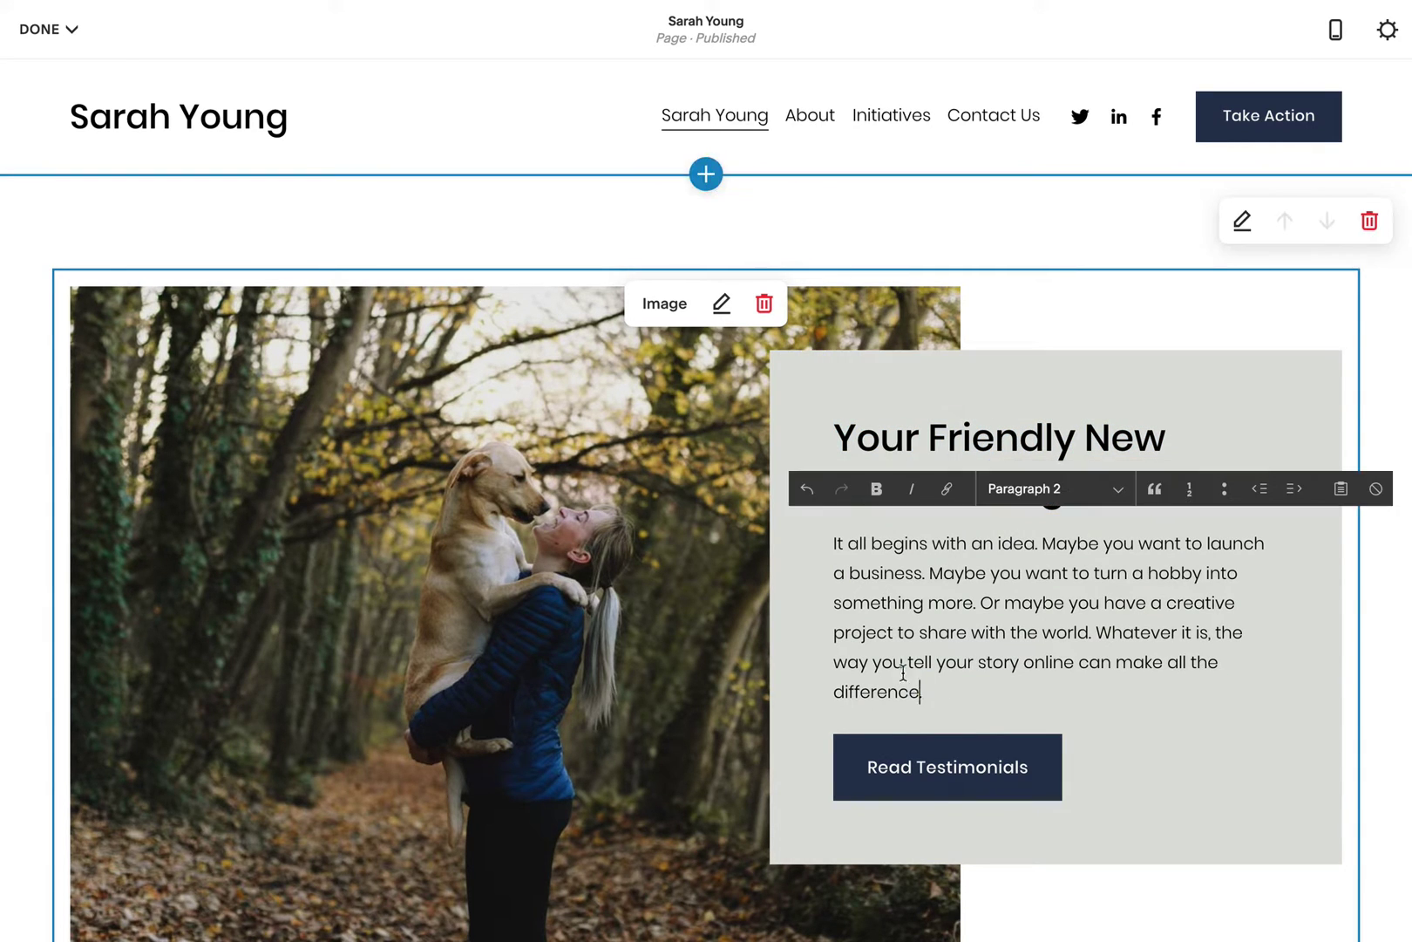
Step: Paste the dog-walking pitch over the placeholder paragraph
{"action": "left_click_drag", "start_coordinate": [922, 691], "coordinate": [828, 537]}
{"action": "type", "text": "It would be my pleasure to take you fury family member on an energetic walk. With over 5 years experience, I promise your doggo will be in save hands and return energized with a big smile."}
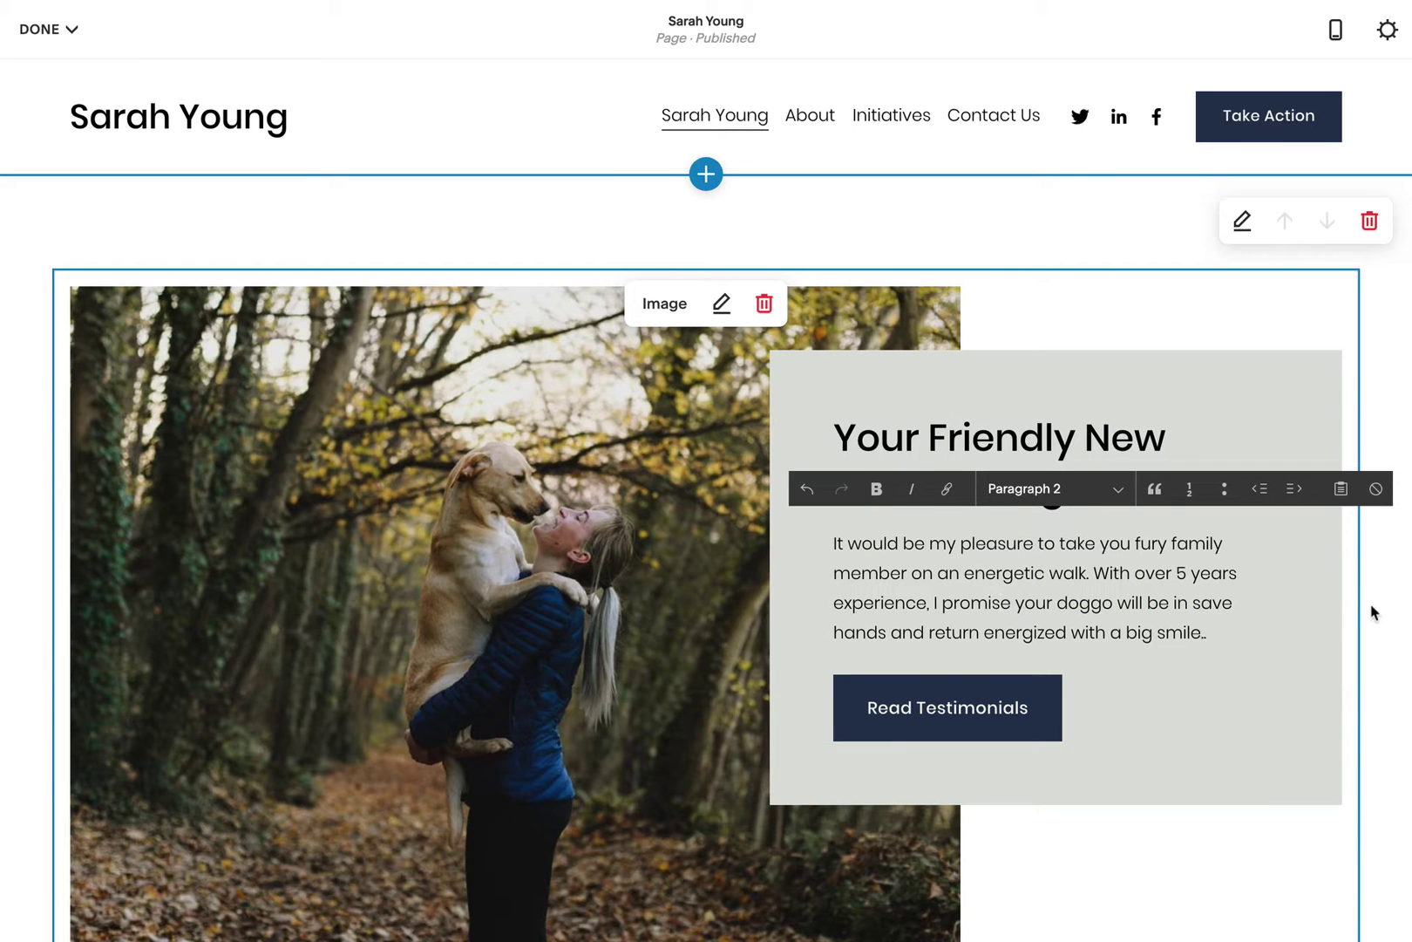
{"action": "key", "text": "Escape"}
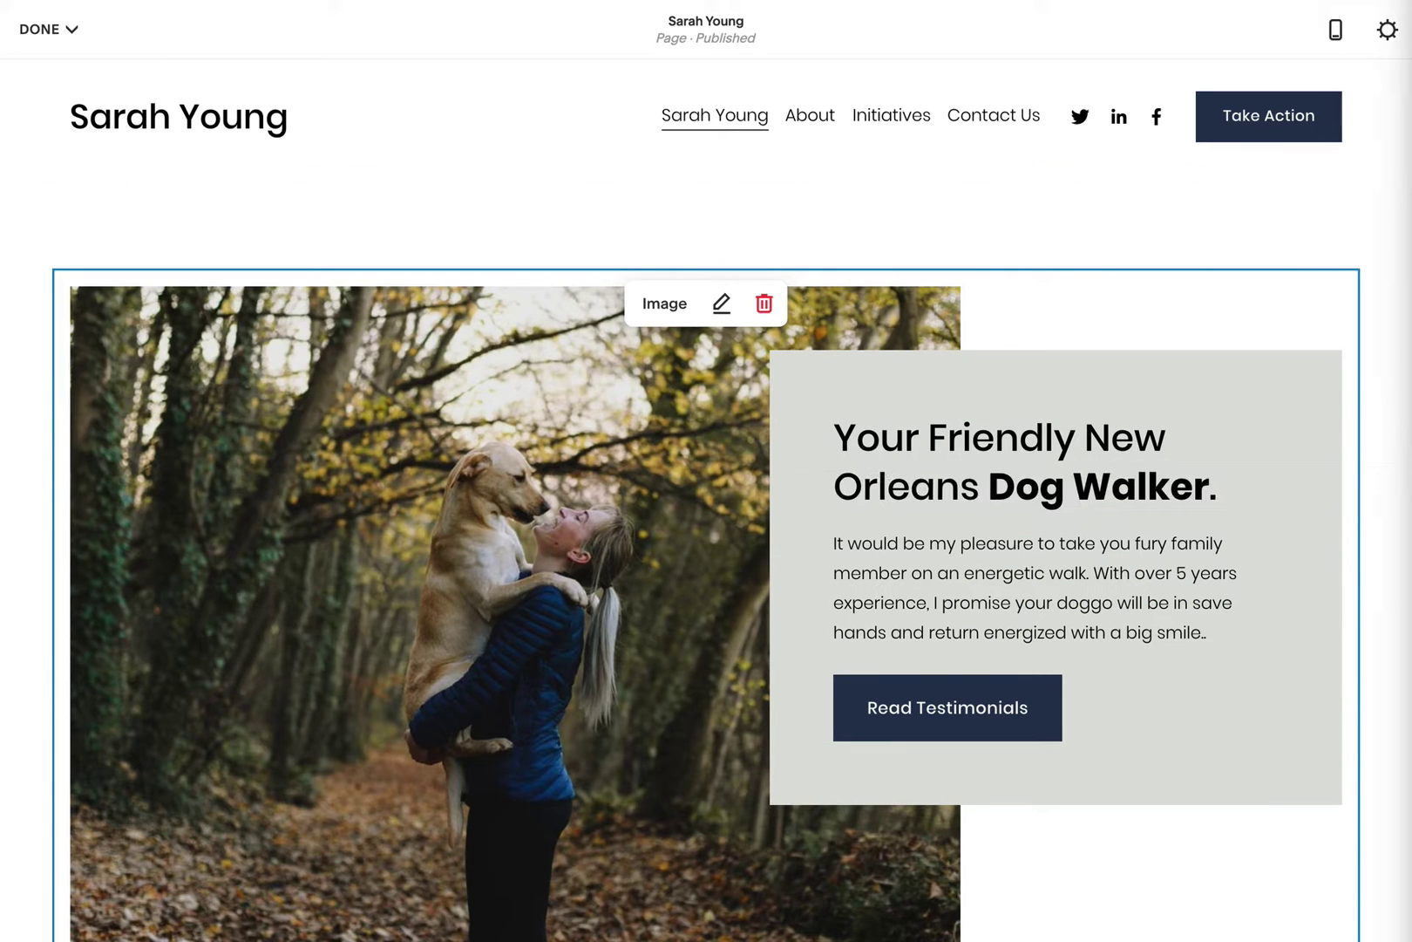
{"action": "scroll", "coordinate": [552, 261], "scroll_direction": "down", "scroll_amount": 7}
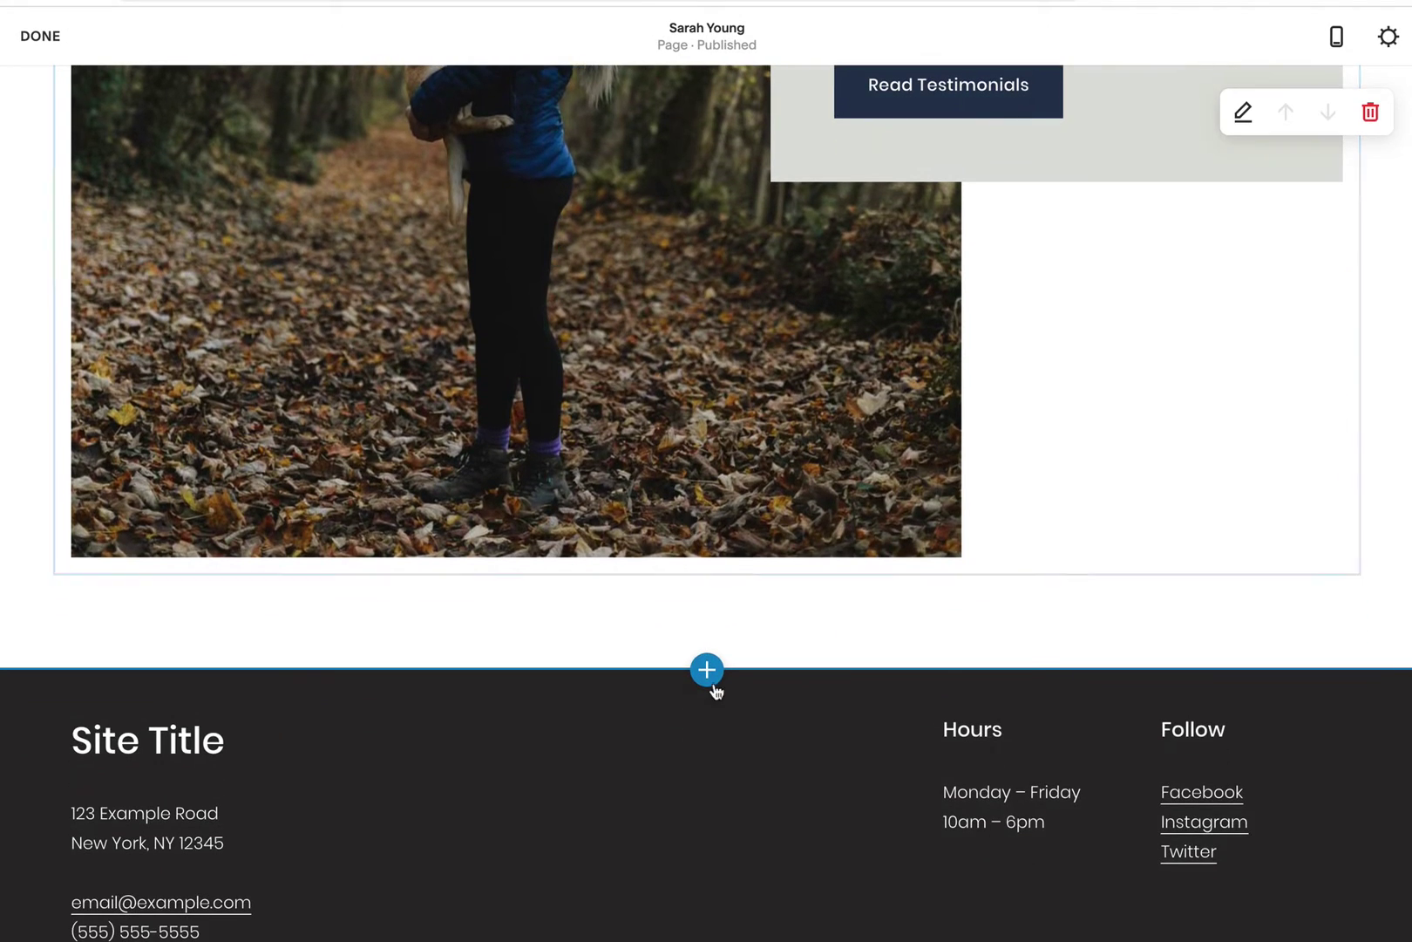
Step: Add a text section headed '$20/walk' with the pasted 5km fee description
{"action": "left_click", "coordinate": [706, 670]}
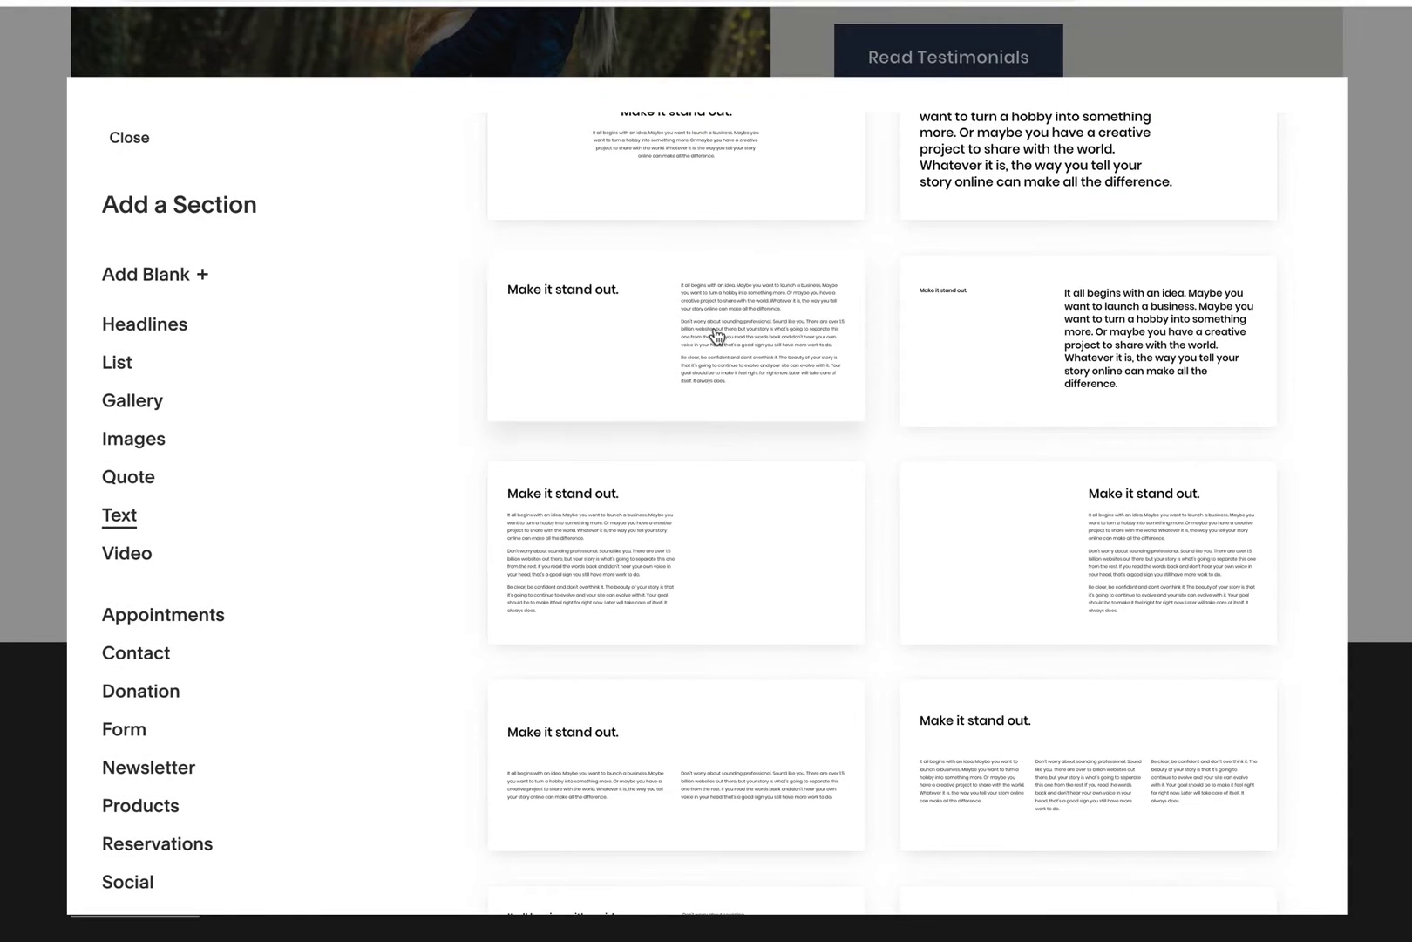
{"action": "left_click", "coordinate": [767, 386]}
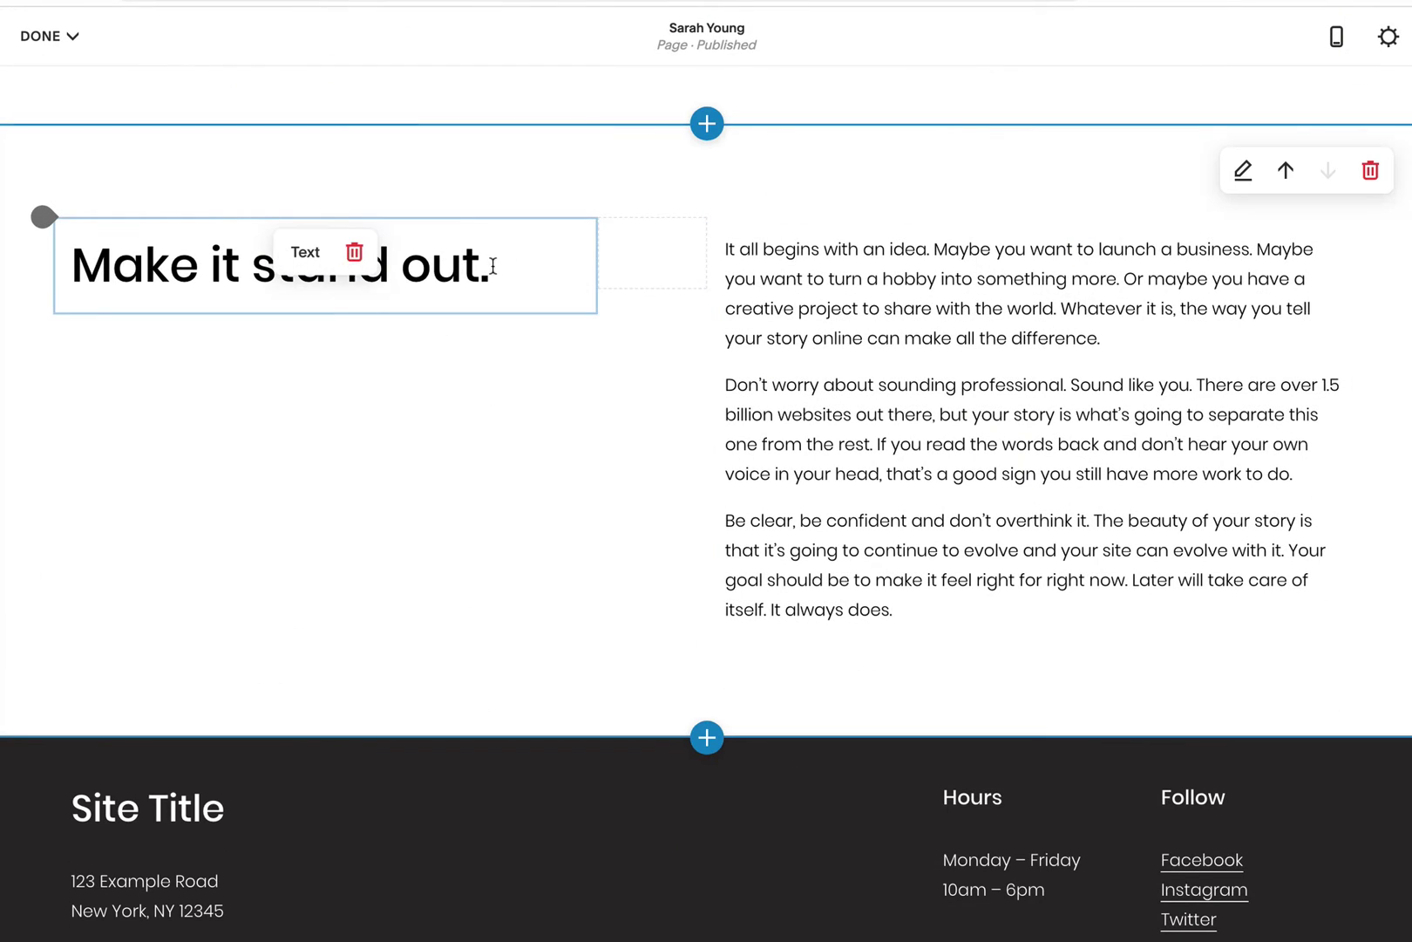
{"action": "left_click_drag", "start_coordinate": [490, 265], "coordinate": [71, 261]}
{"action": "type", "text": "$20/walk"}
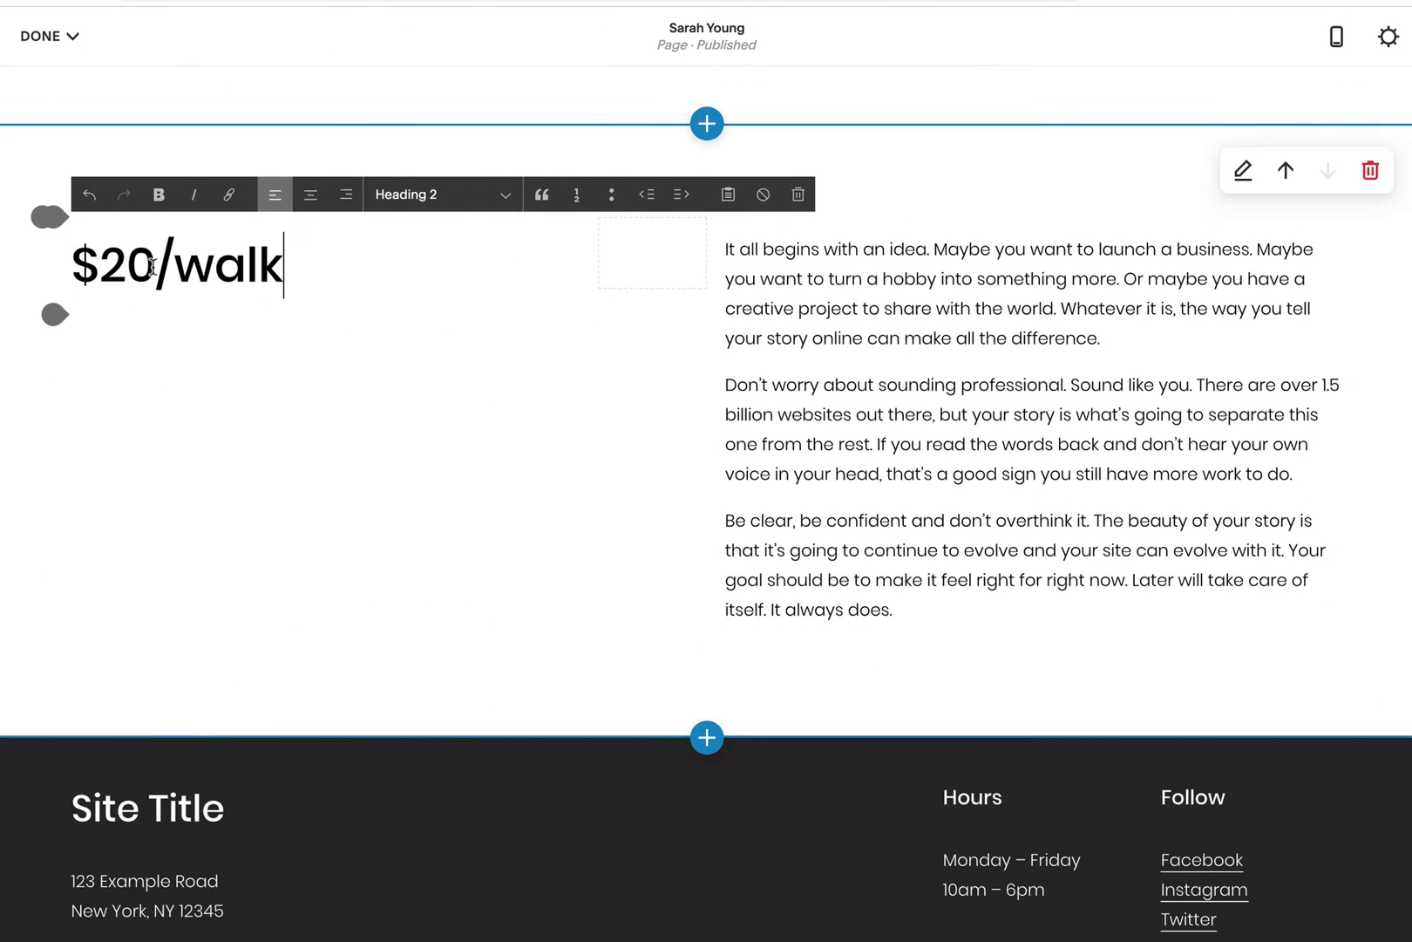
{"action": "left_click_drag", "start_coordinate": [722, 246], "coordinate": [938, 599]}
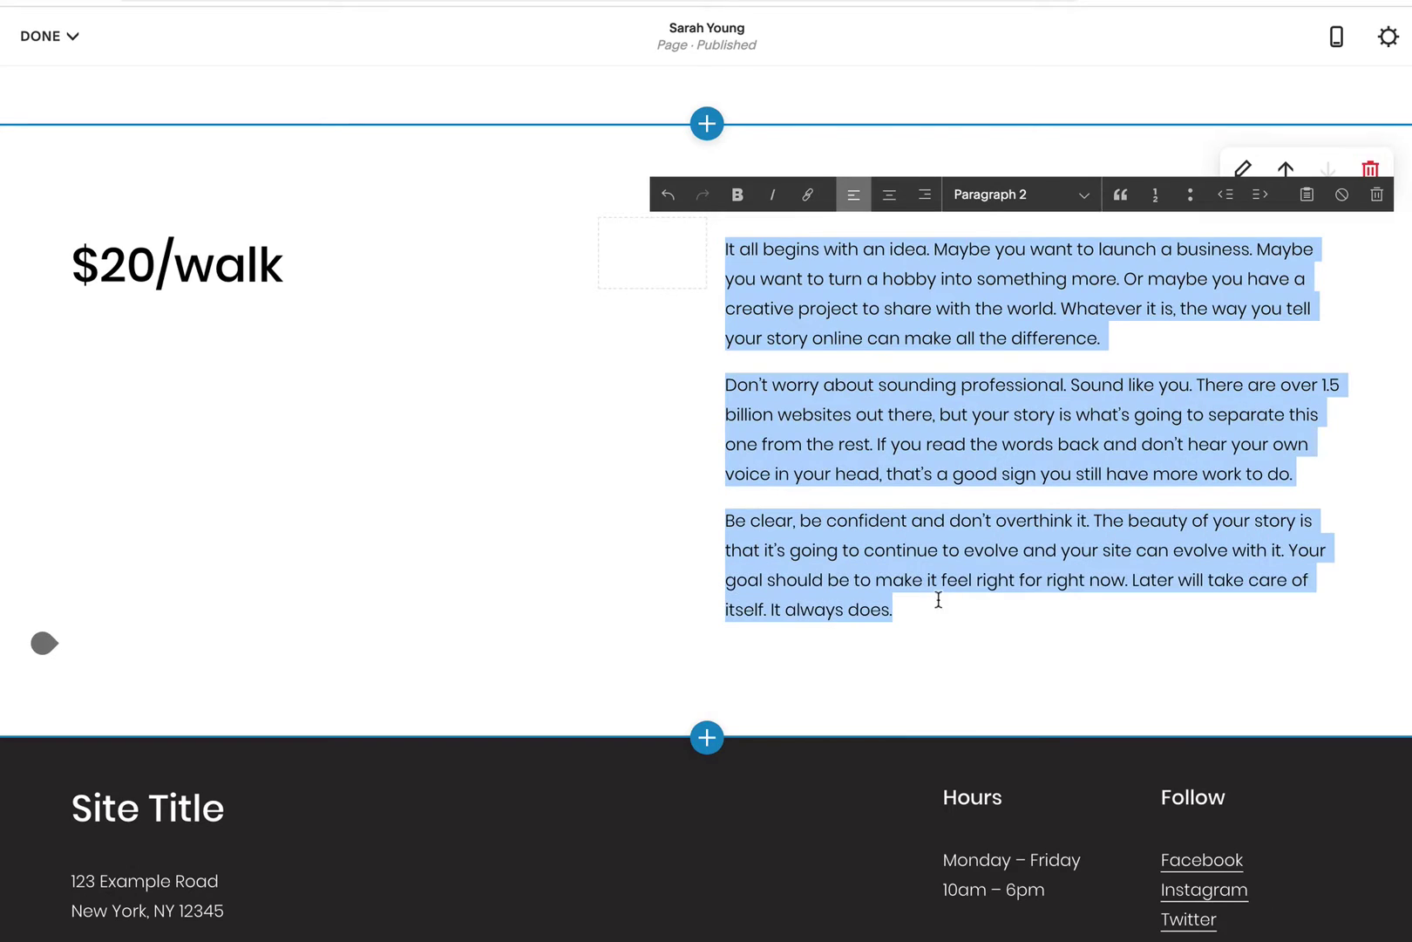
{"action": "type", "text": "The fee is inclusive of any location within a 5km radius of New Orleans City Park. Please contact me for anywhere slightly further."}
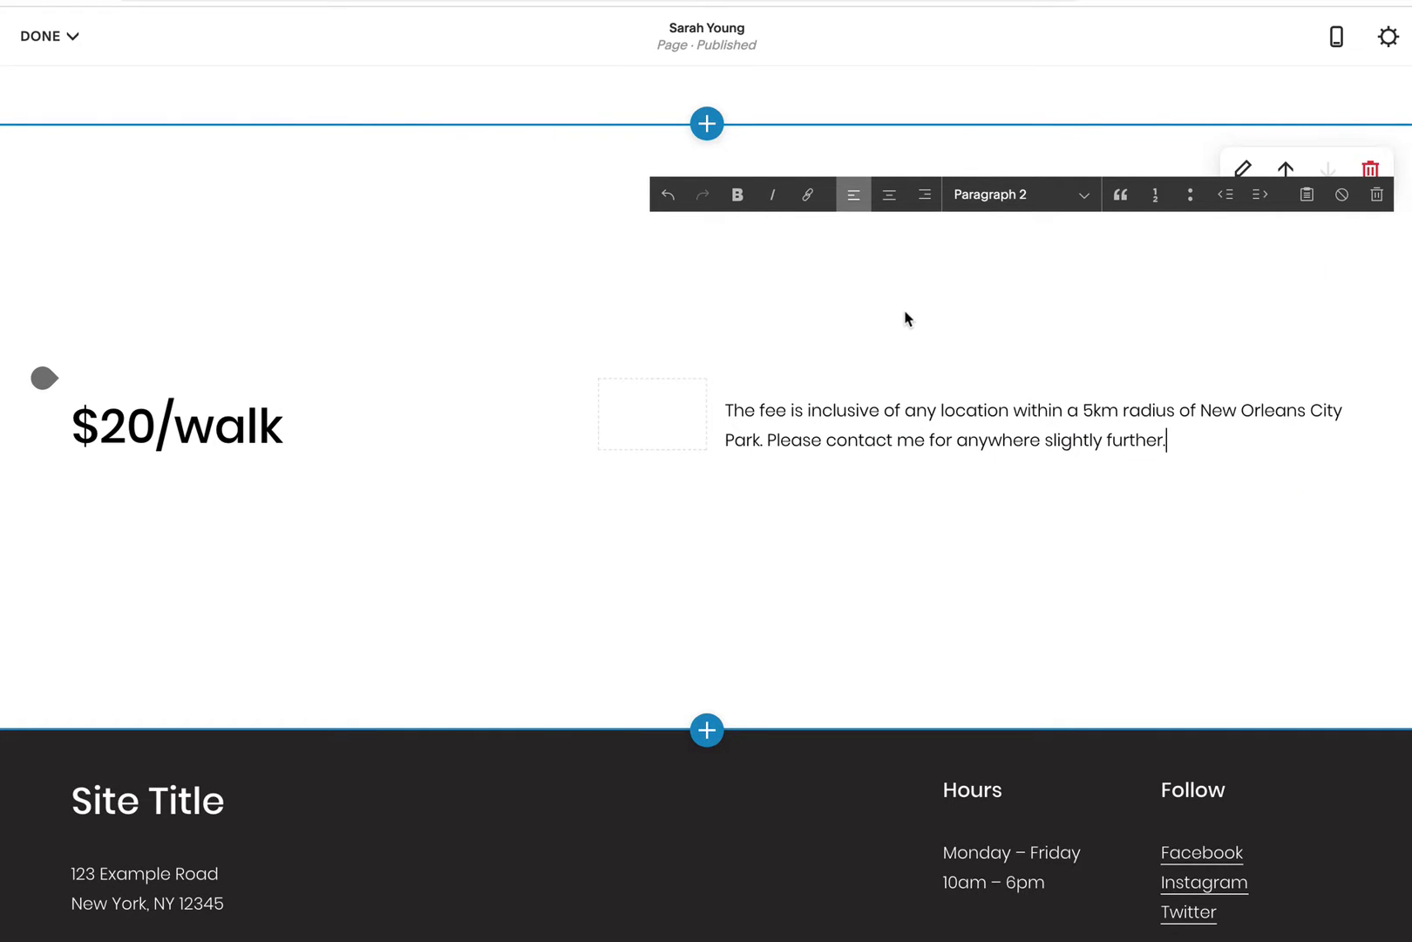
{"action": "left_click", "coordinate": [979, 267]}
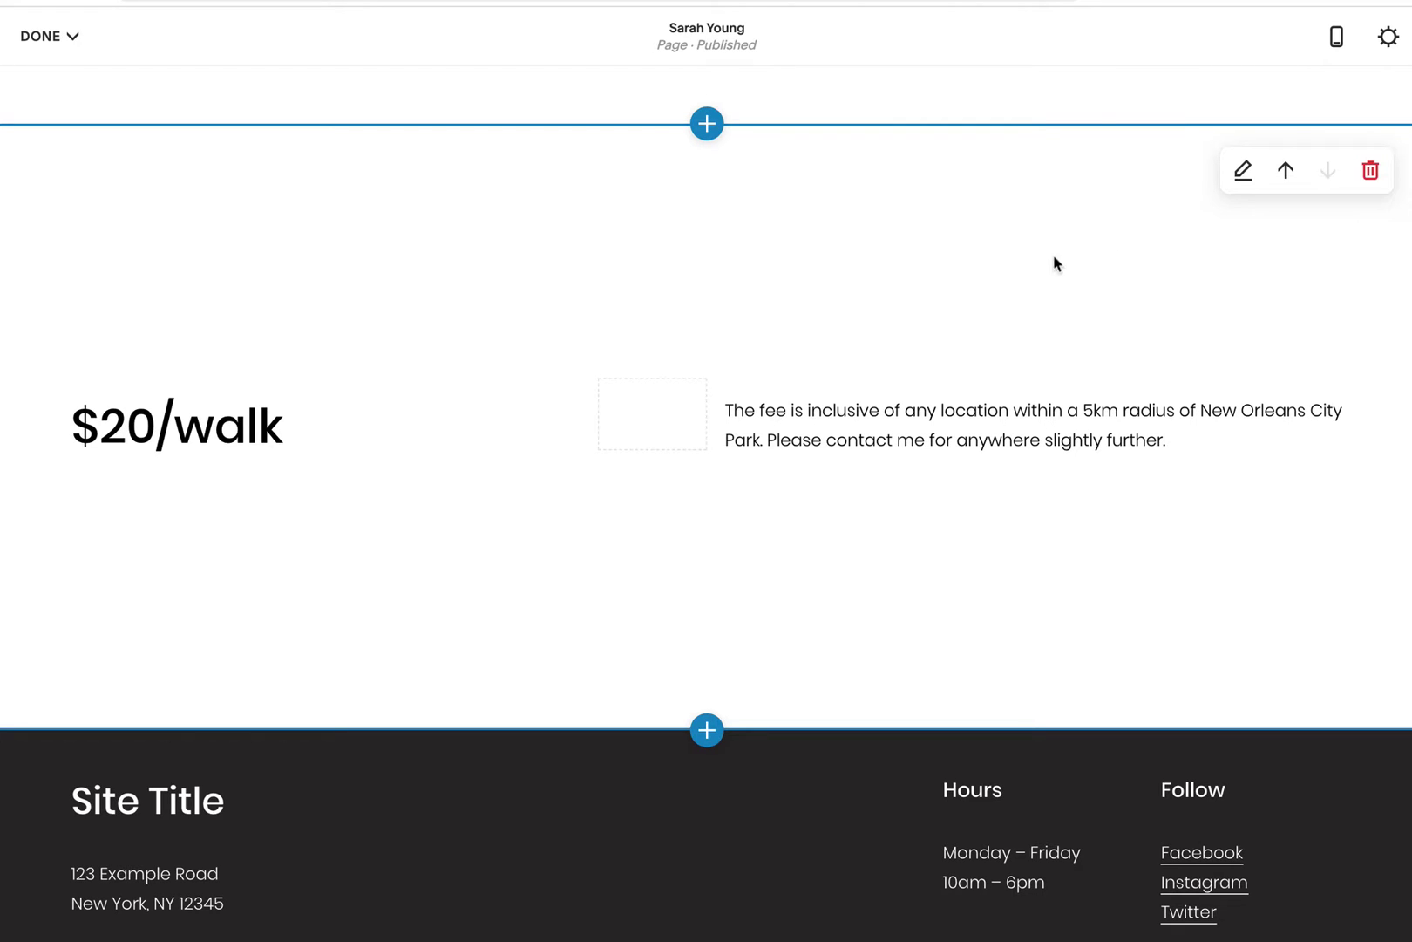
Step: Give the $20/walk section the Accent Dark colour theme and section height S
{"action": "left_click", "coordinate": [1242, 179]}
{"action": "left_click", "coordinate": [1350, 185]}
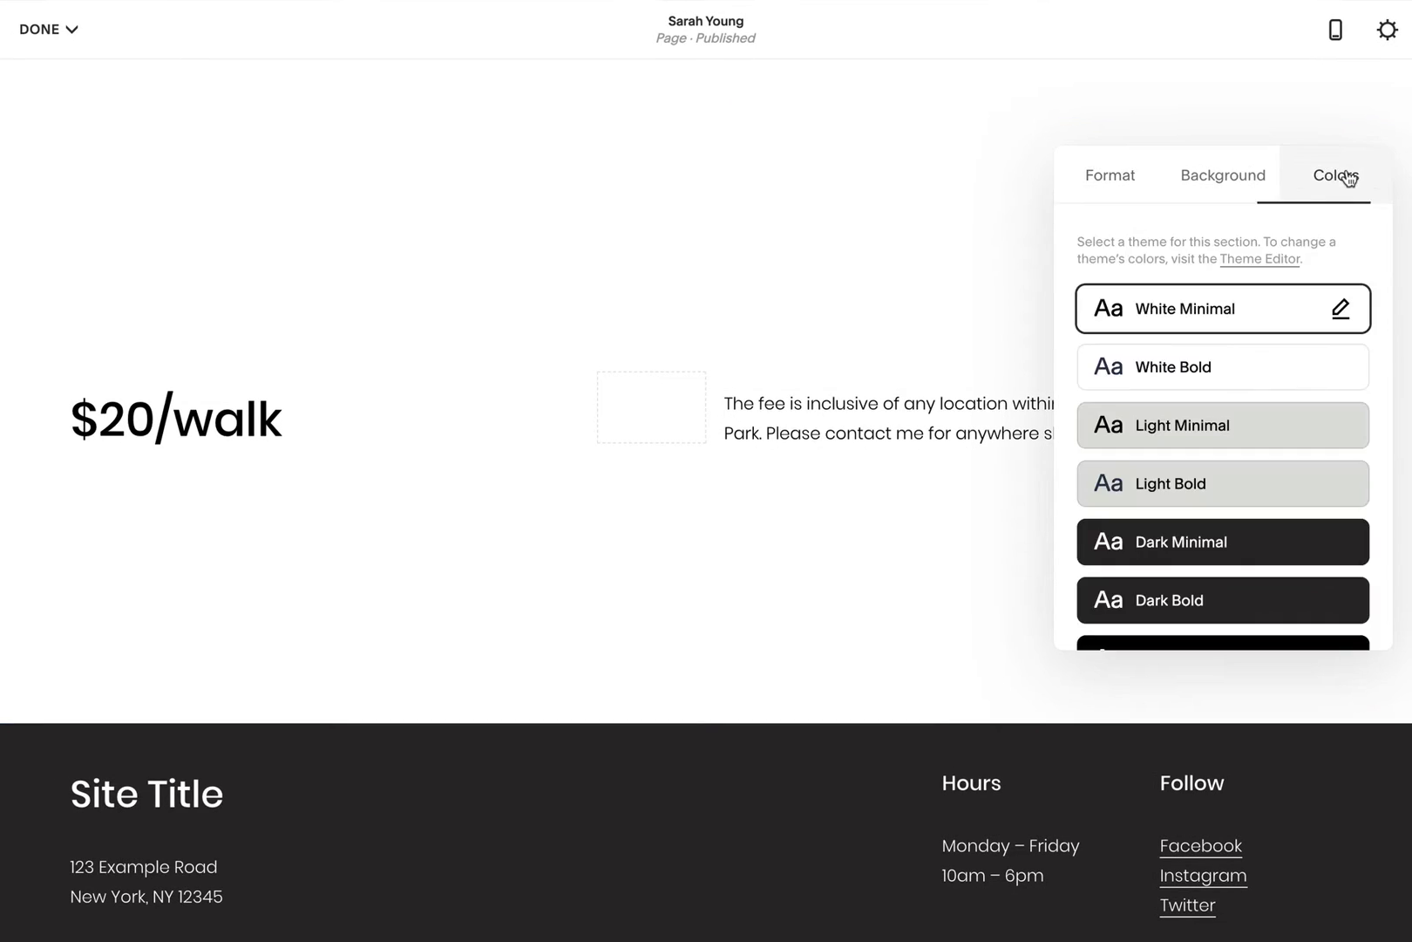
{"action": "scroll", "coordinate": [1326, 453], "scroll_direction": "down", "scroll_amount": 5}
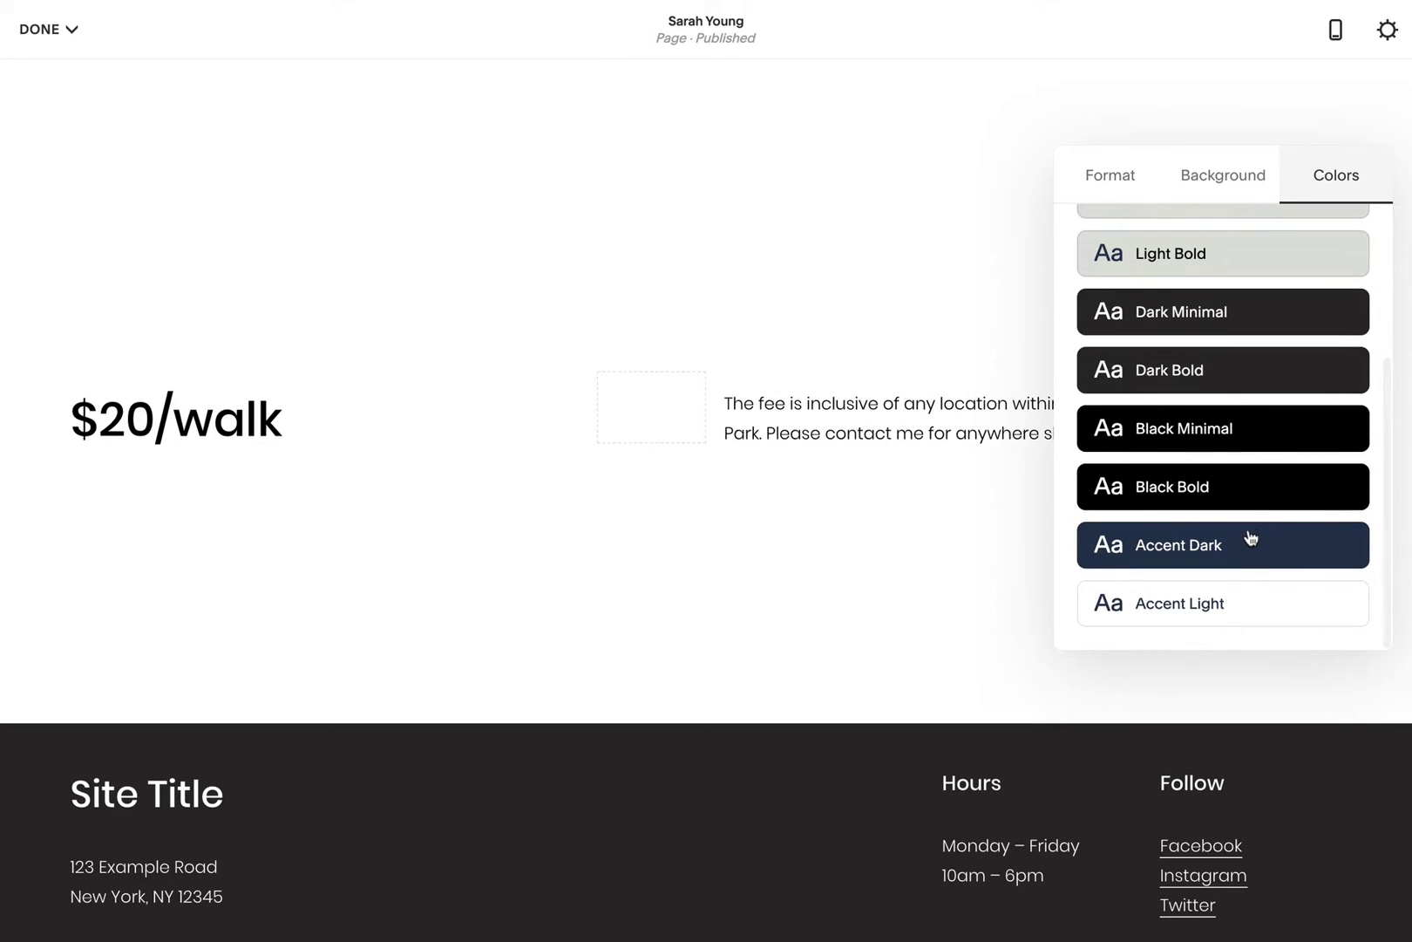
{"action": "left_click", "coordinate": [1249, 542]}
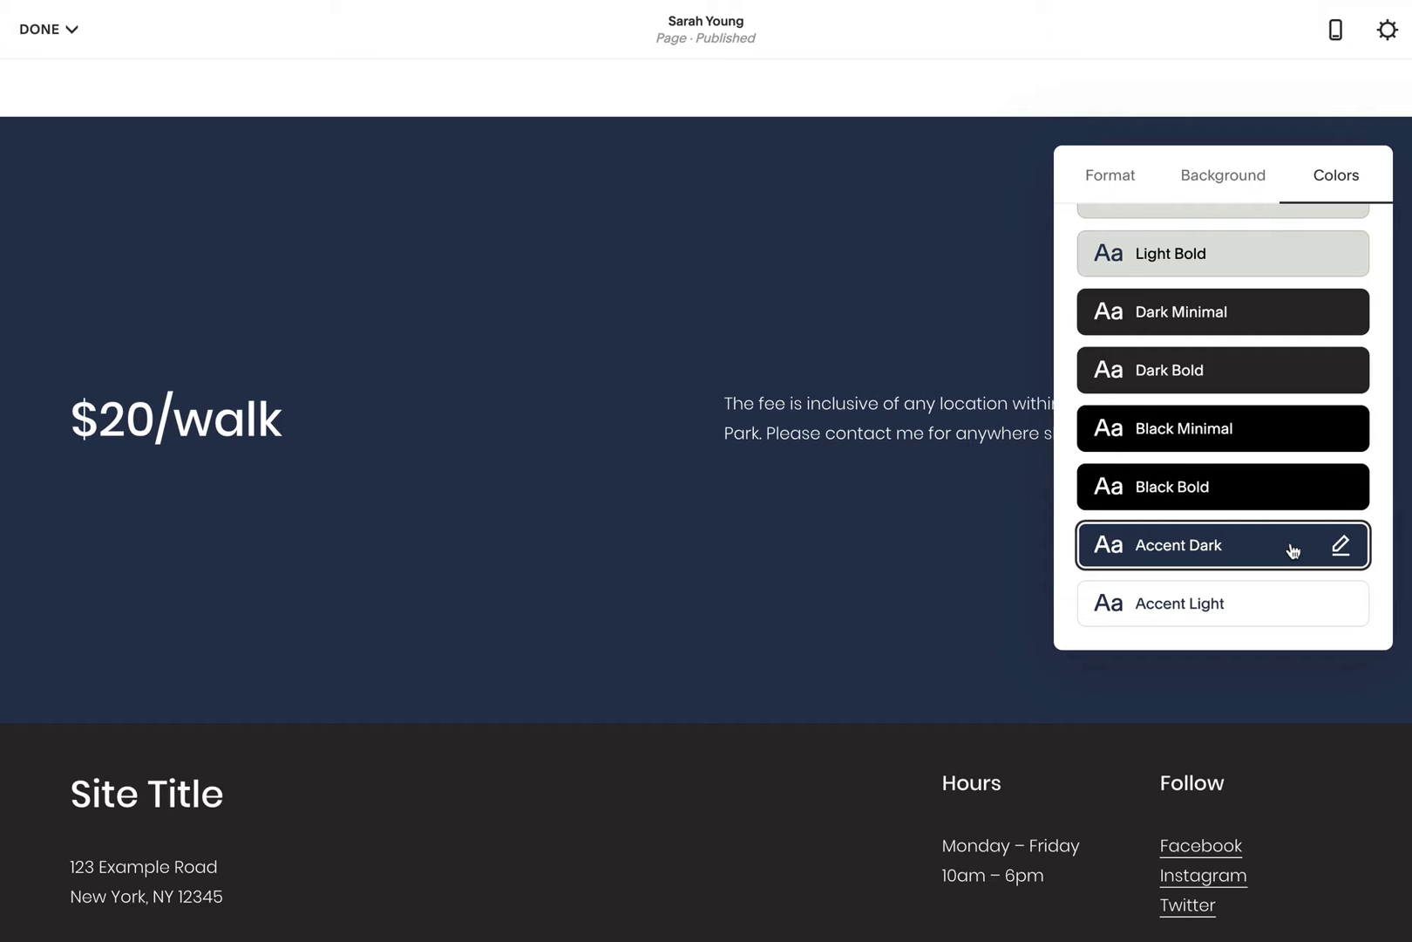
{"action": "left_click", "coordinate": [1141, 169]}
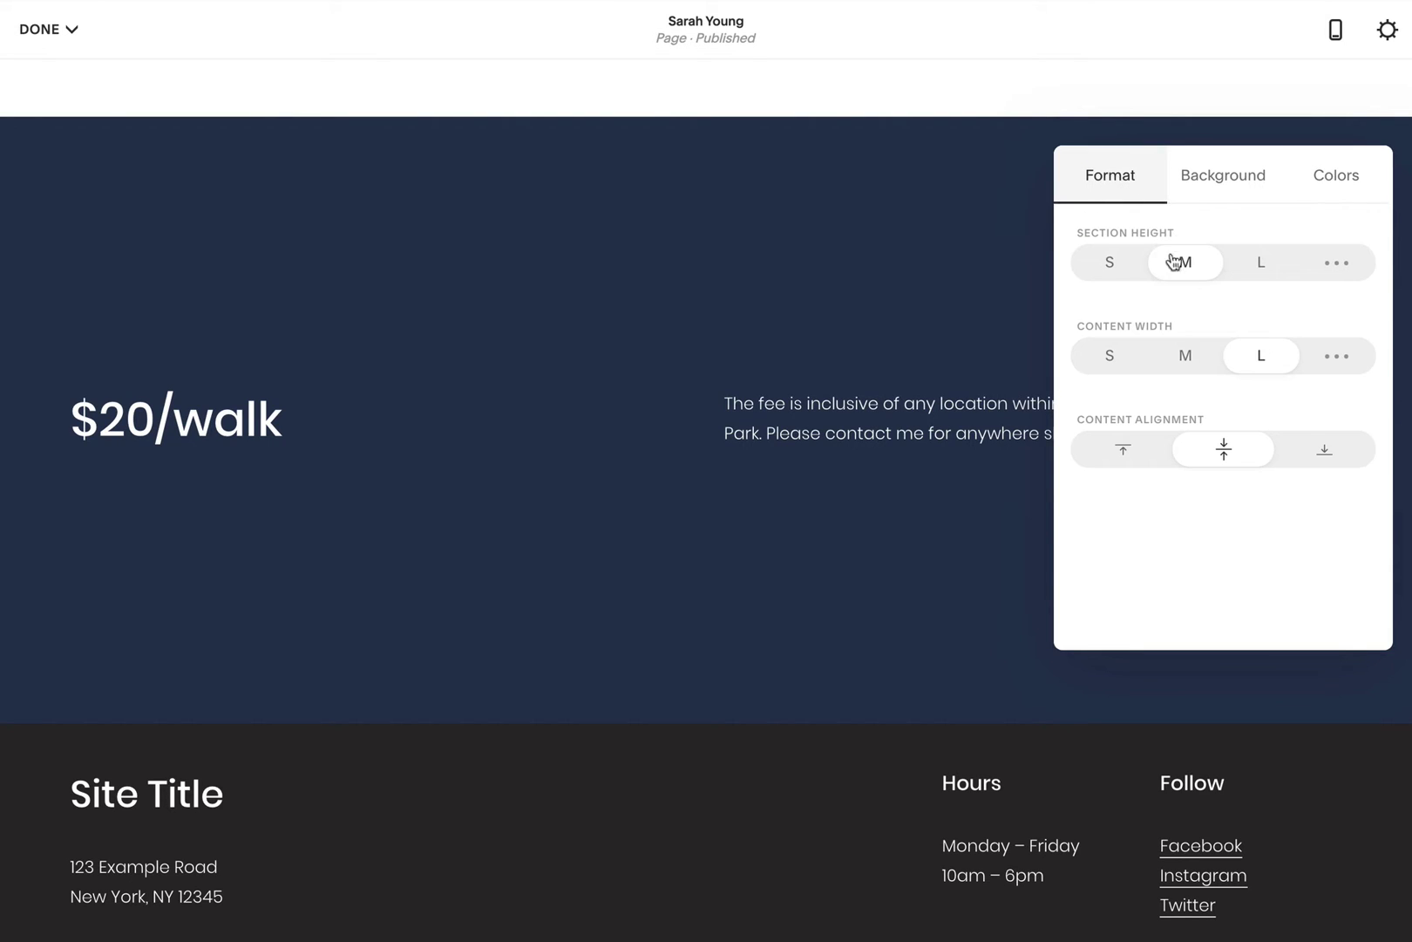
{"action": "left_click", "coordinate": [1109, 269]}
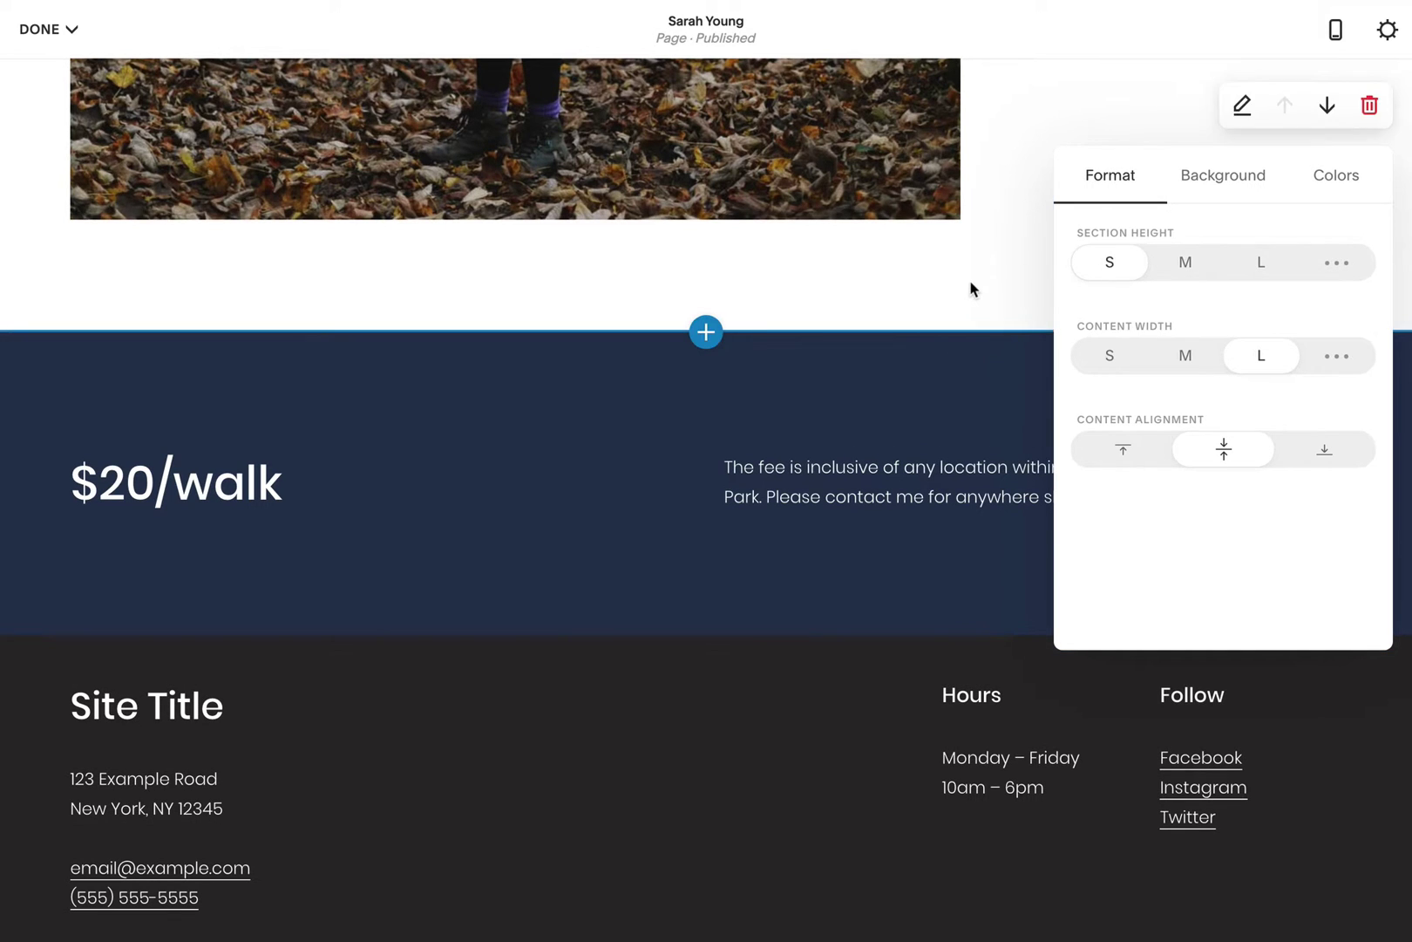
Step: Add a four-quote testimonials section headed 'Happy Customers' in Heading 2
{"action": "left_click", "coordinate": [706, 634]}
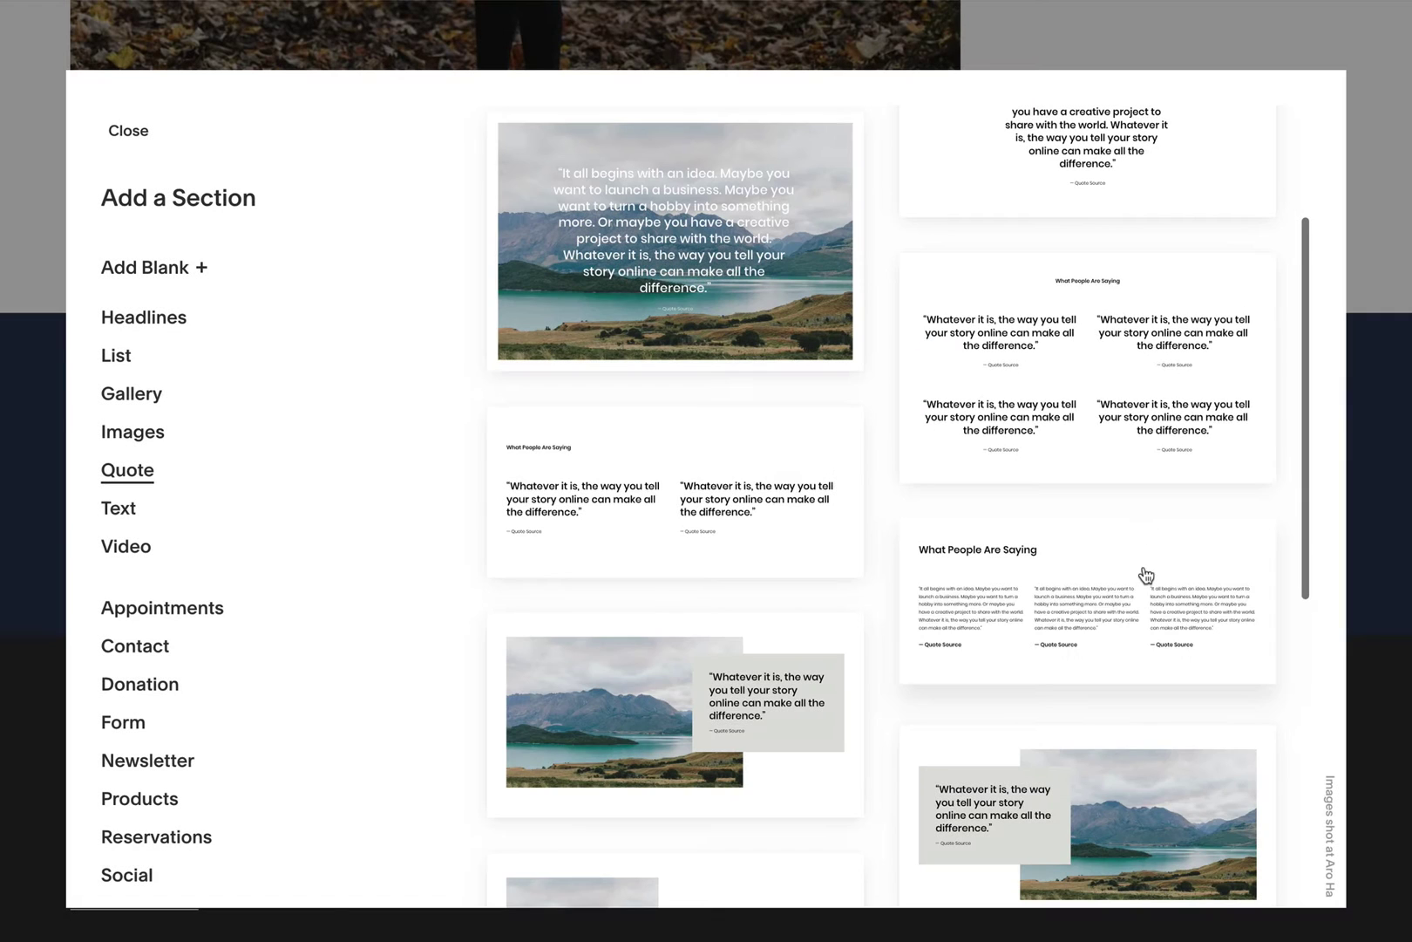
{"action": "left_click", "coordinate": [1110, 370]}
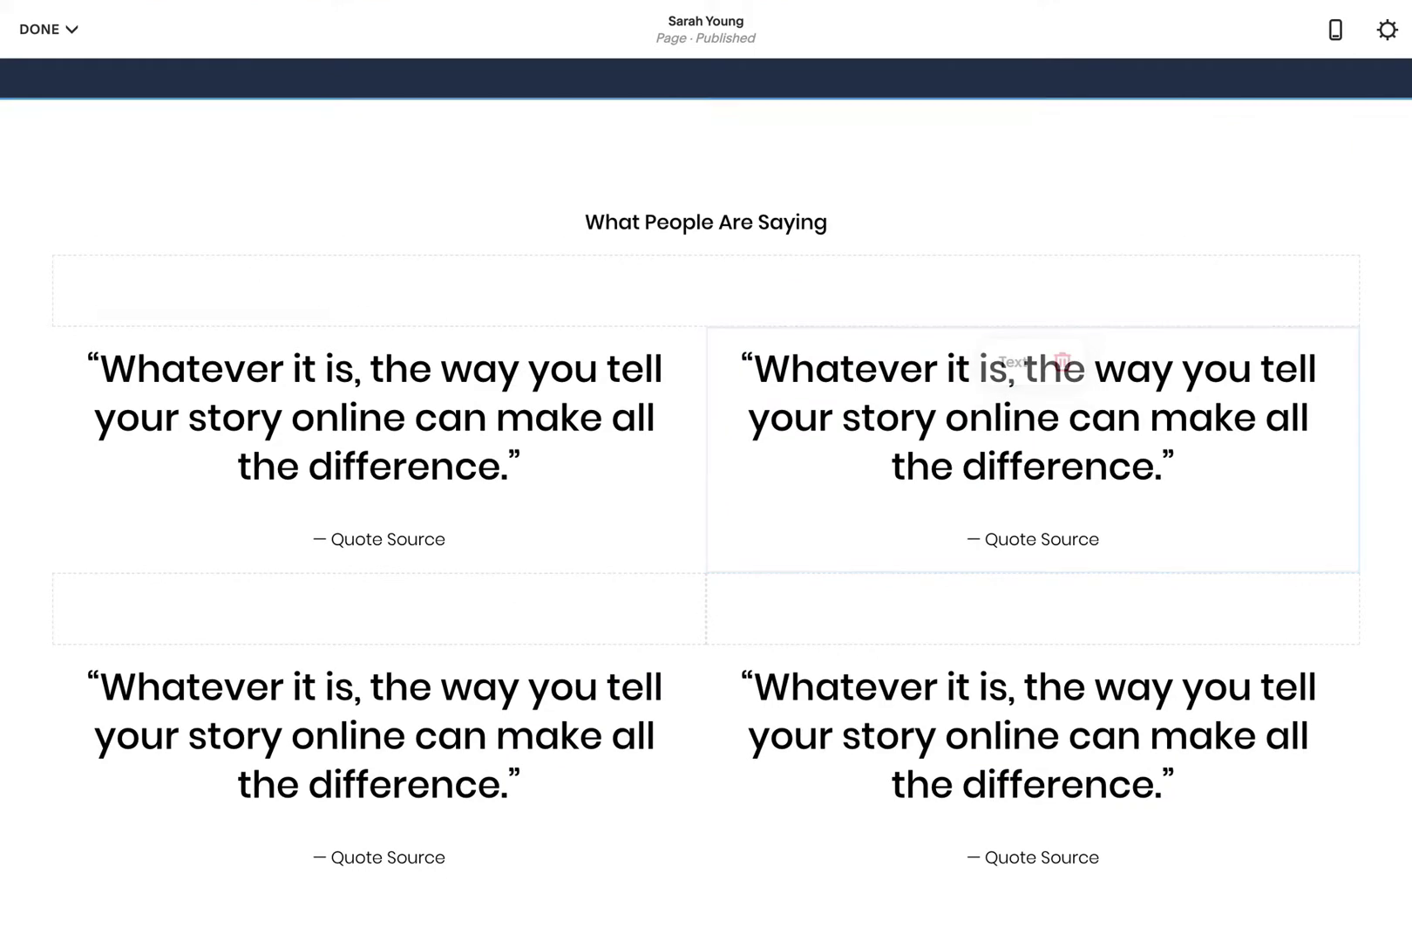
{"action": "double_click", "coordinate": [607, 224]}
{"action": "triple_click", "coordinate": [608, 225]}
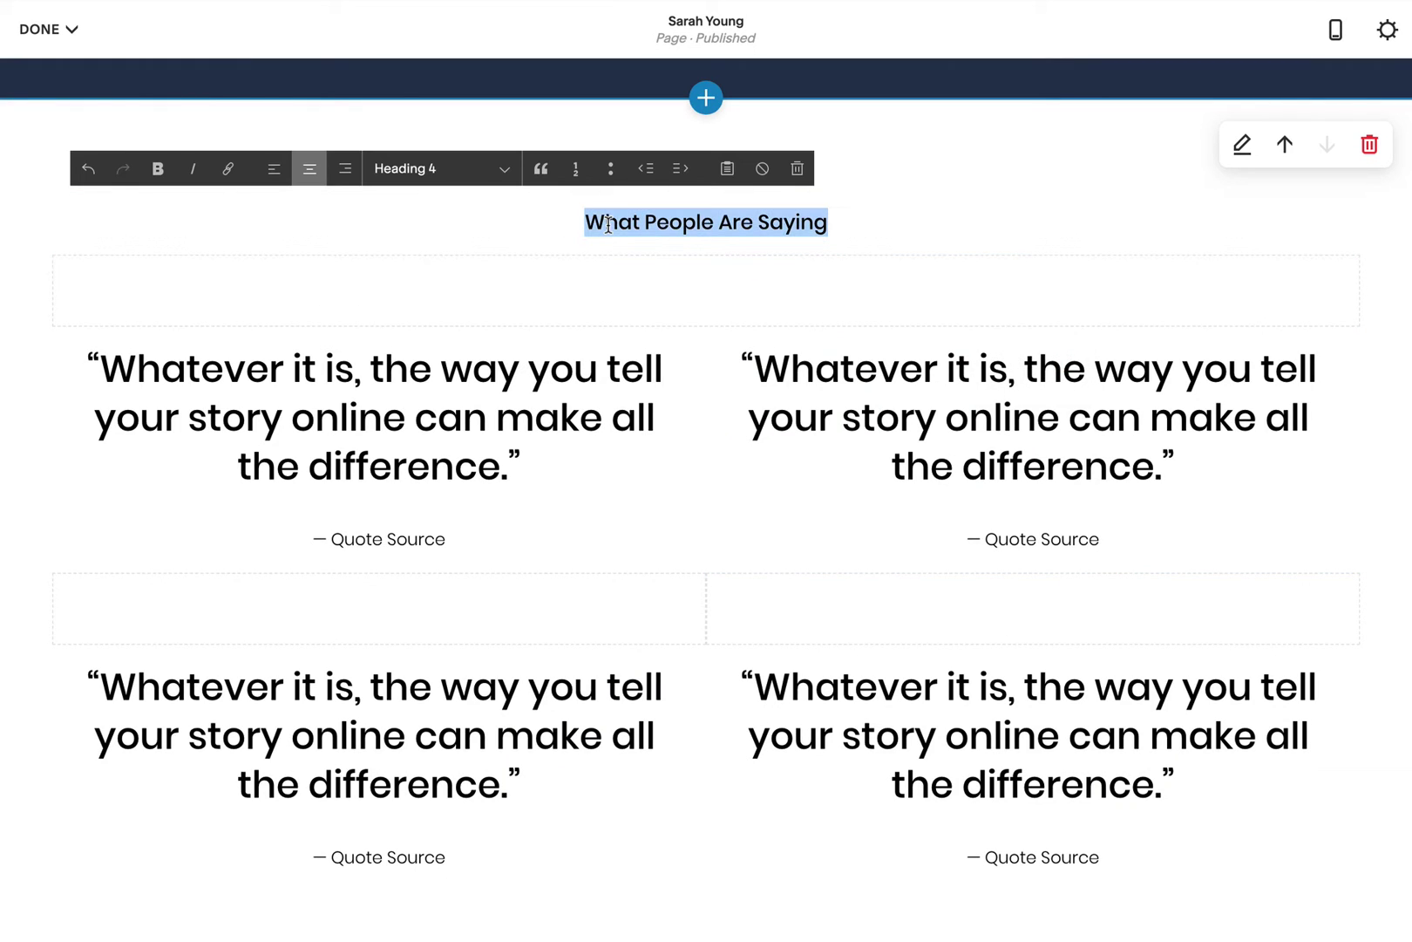
{"action": "type", "text": "Happy Customers"}
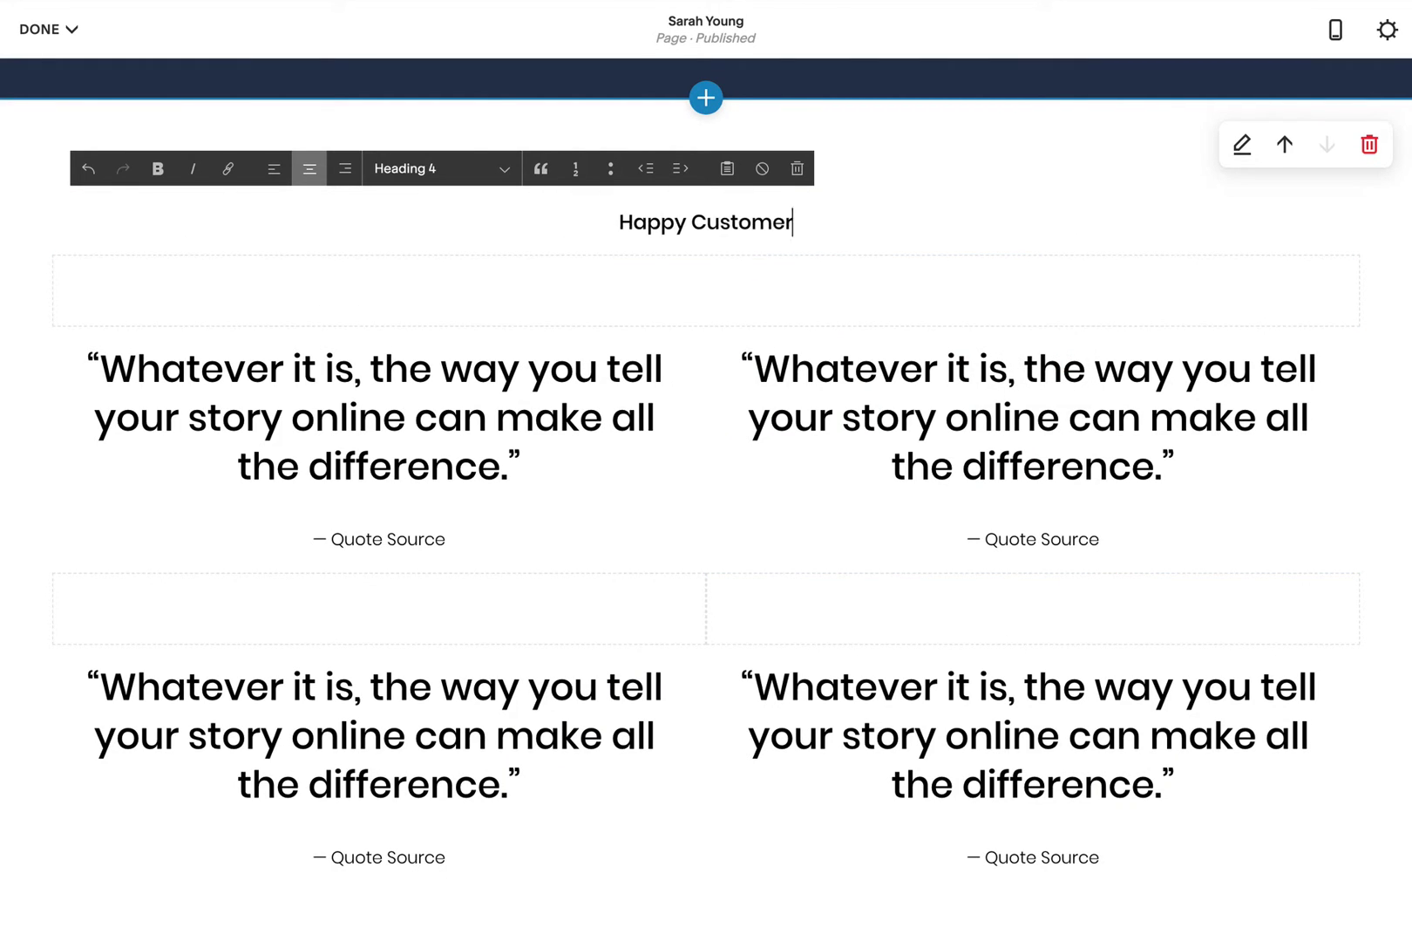
{"action": "double_click", "coordinate": [709, 224]}
{"action": "triple_click", "coordinate": [709, 224]}
{"action": "left_click", "coordinate": [464, 168]}
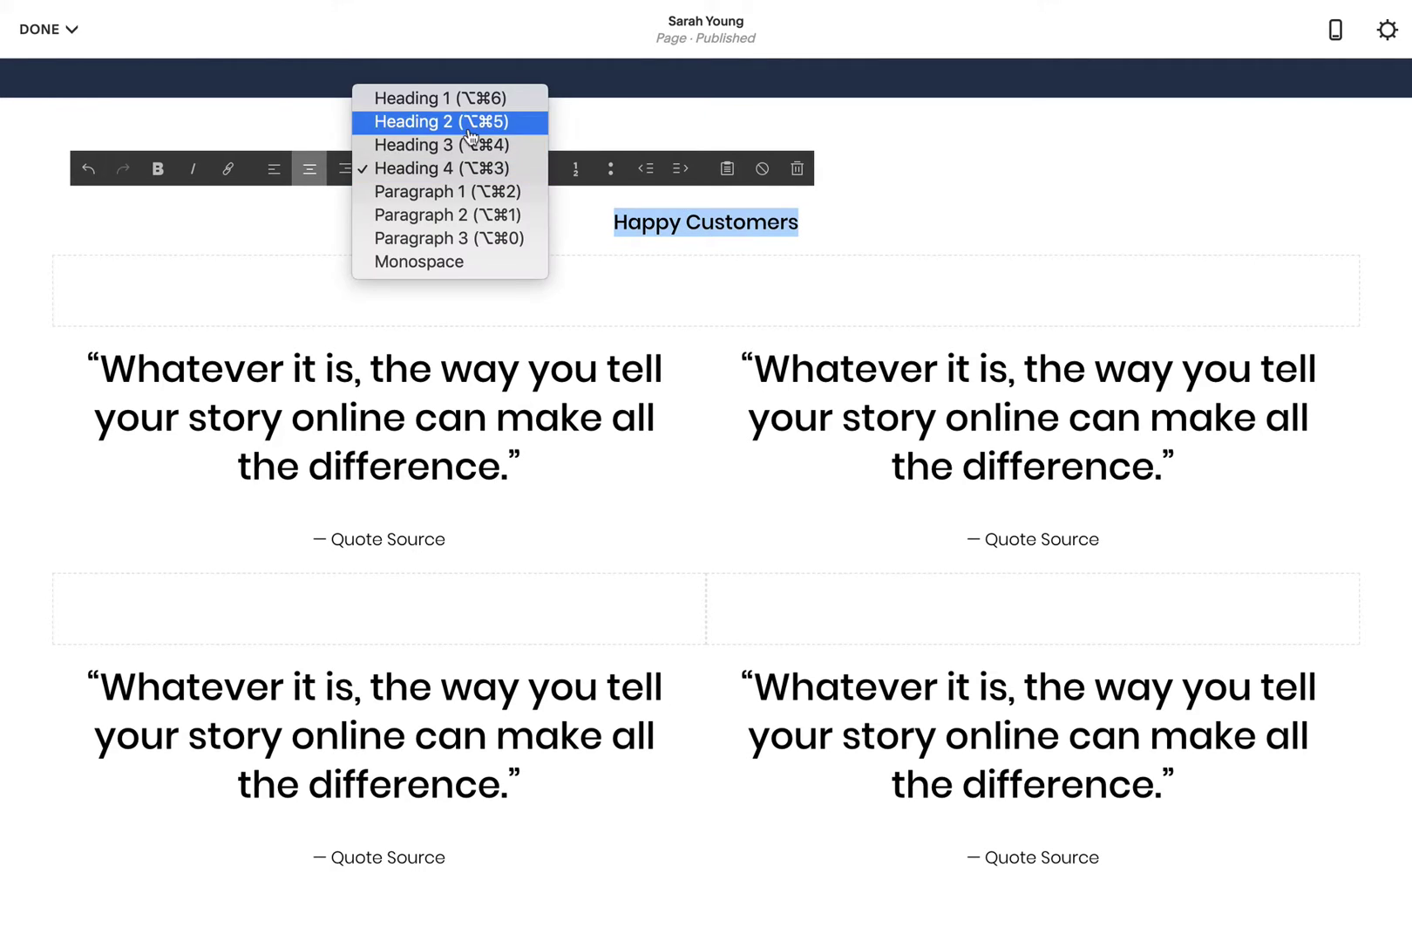
{"action": "left_click", "coordinate": [453, 120]}
Step: Replace the four placeholder quotes and their source lines with customer testimonials
{"action": "triple_click", "coordinate": [375, 451]}
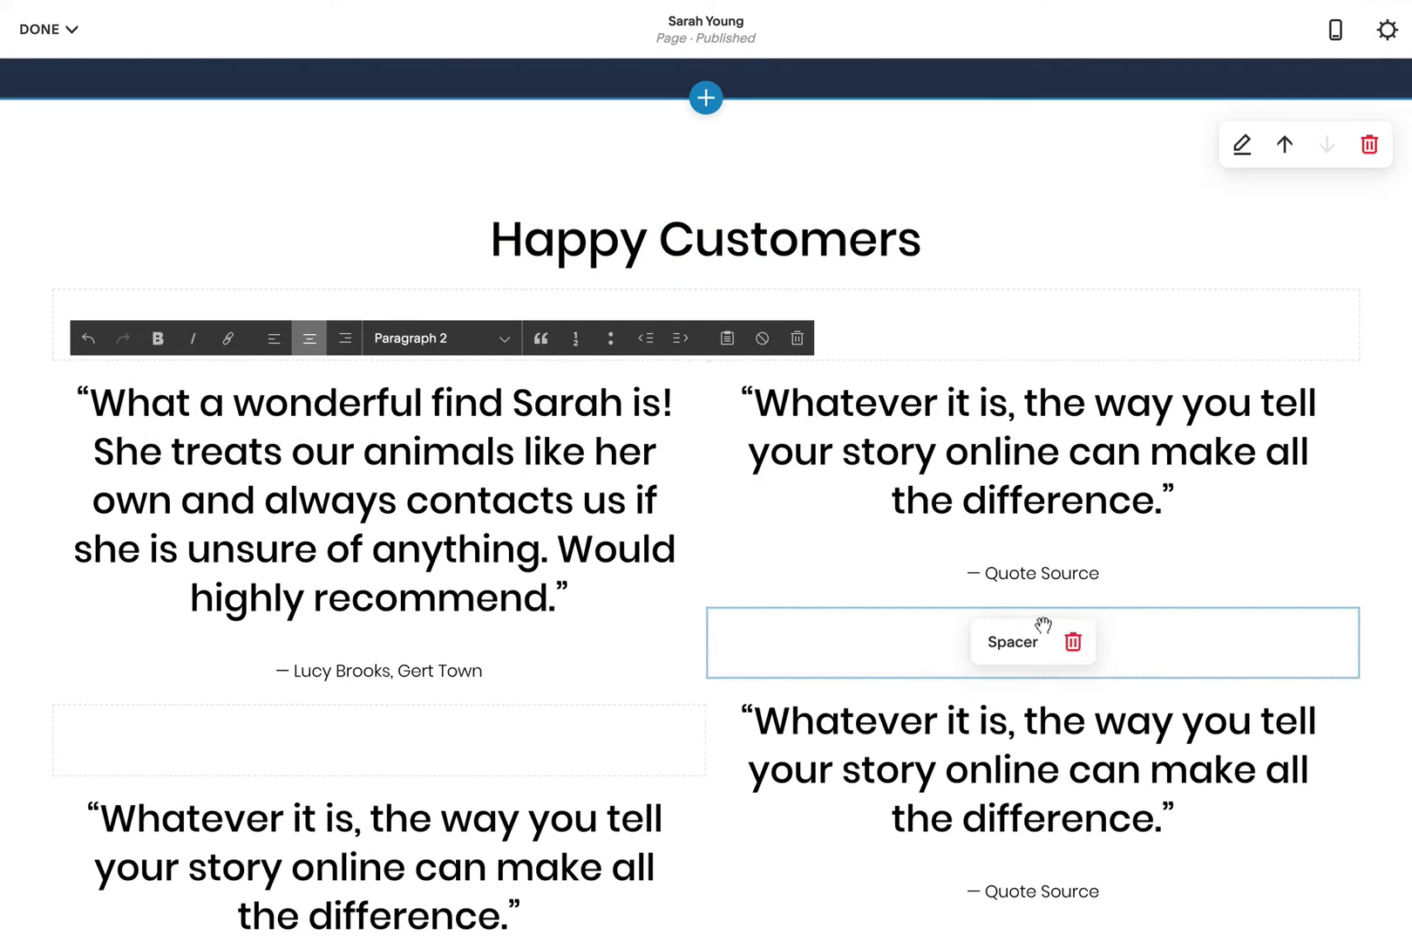
{"action": "triple_click", "coordinate": [1033, 451]}
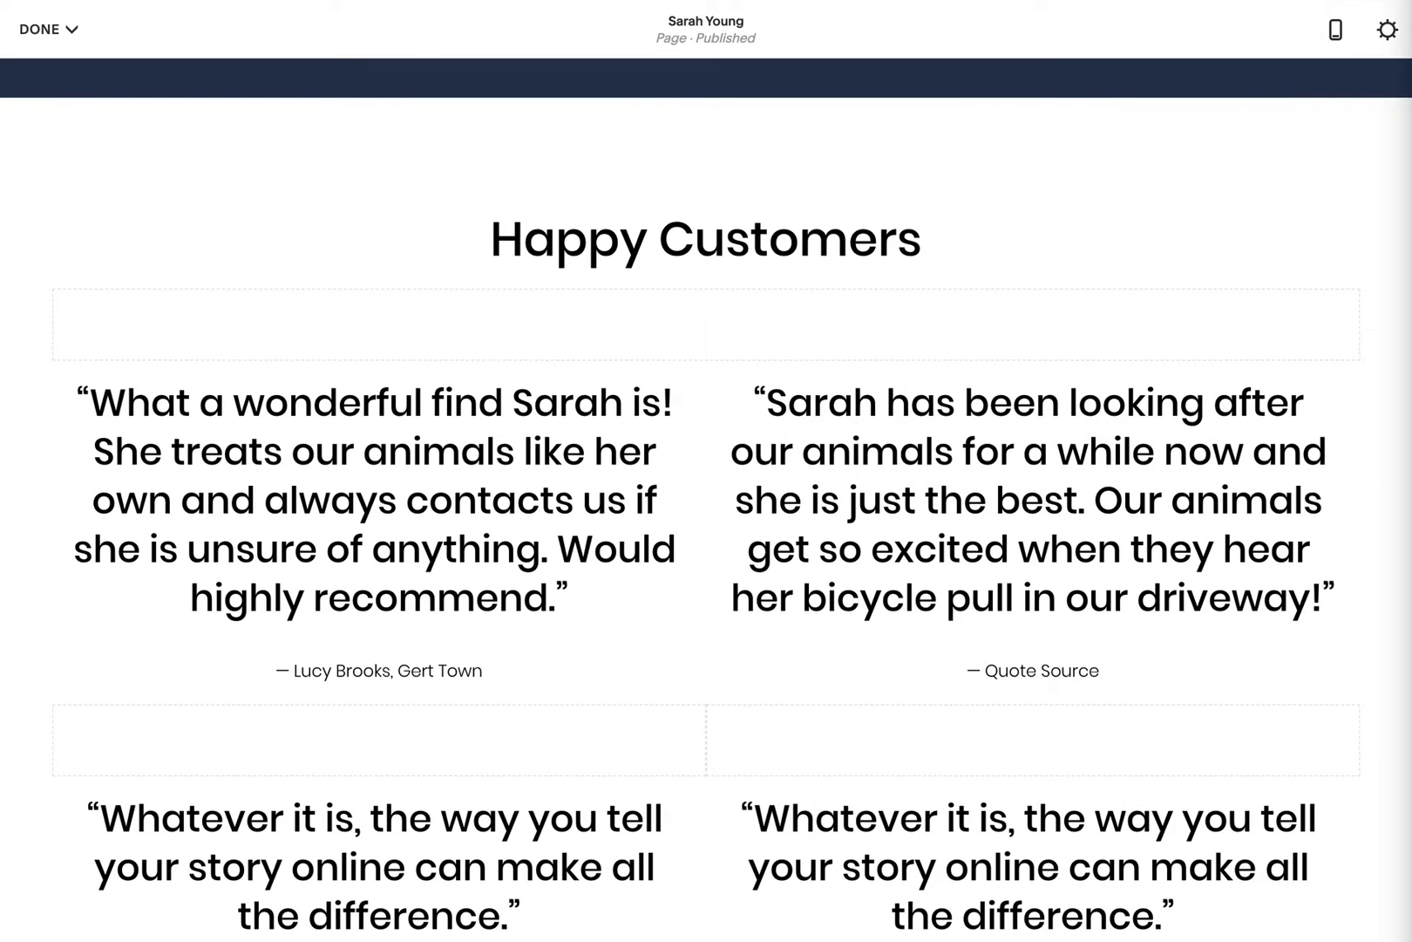
{"action": "left_click", "coordinate": [987, 670]}
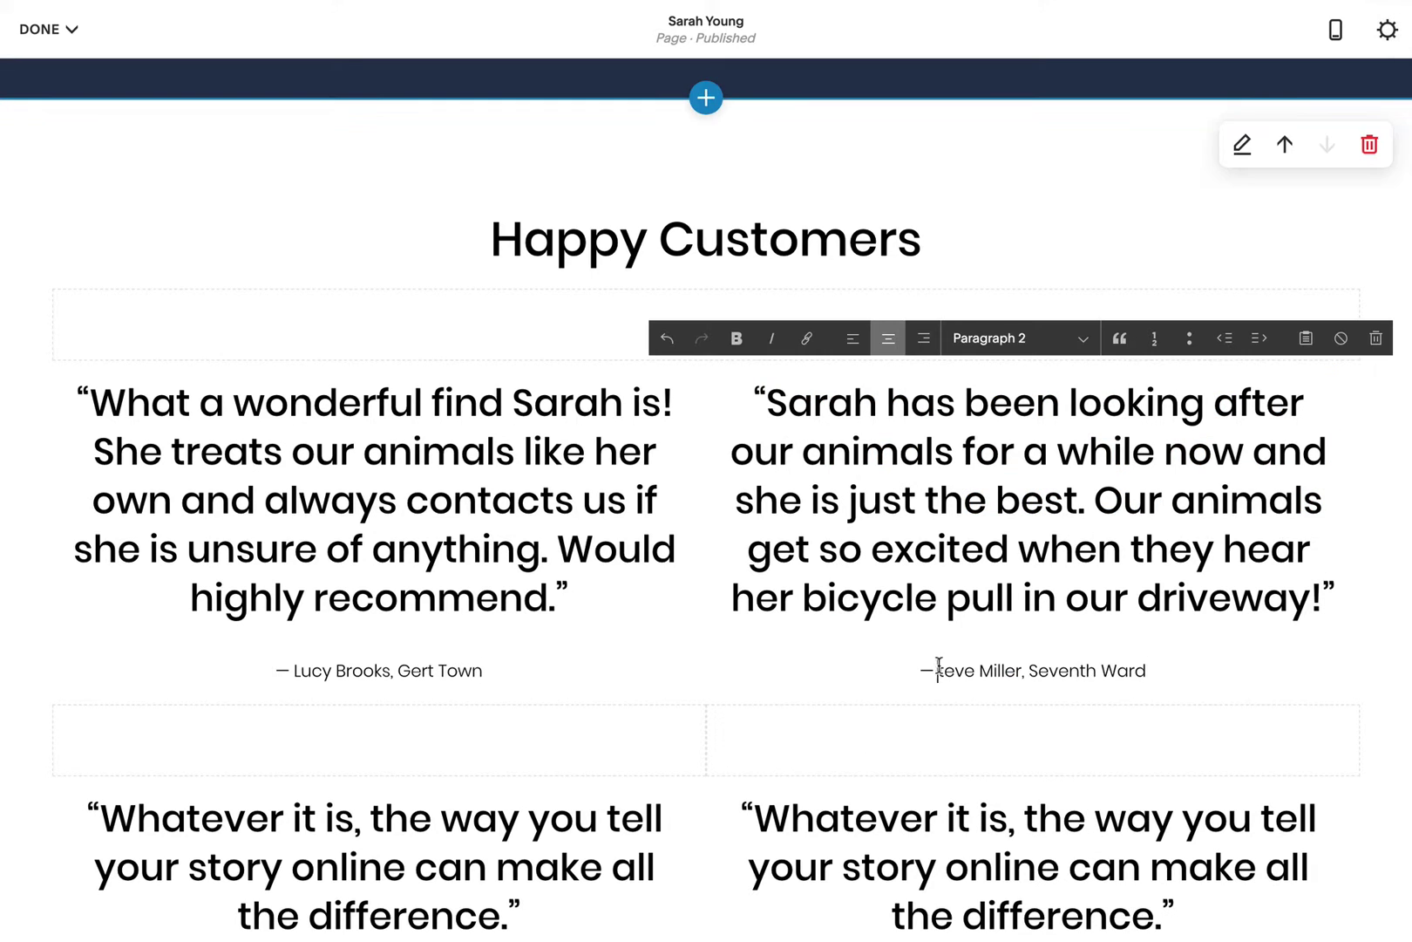
{"action": "key", "text": "Escape"}
{"action": "scroll", "coordinate": [250, 485], "scroll_direction": "down", "scroll_amount": 4}
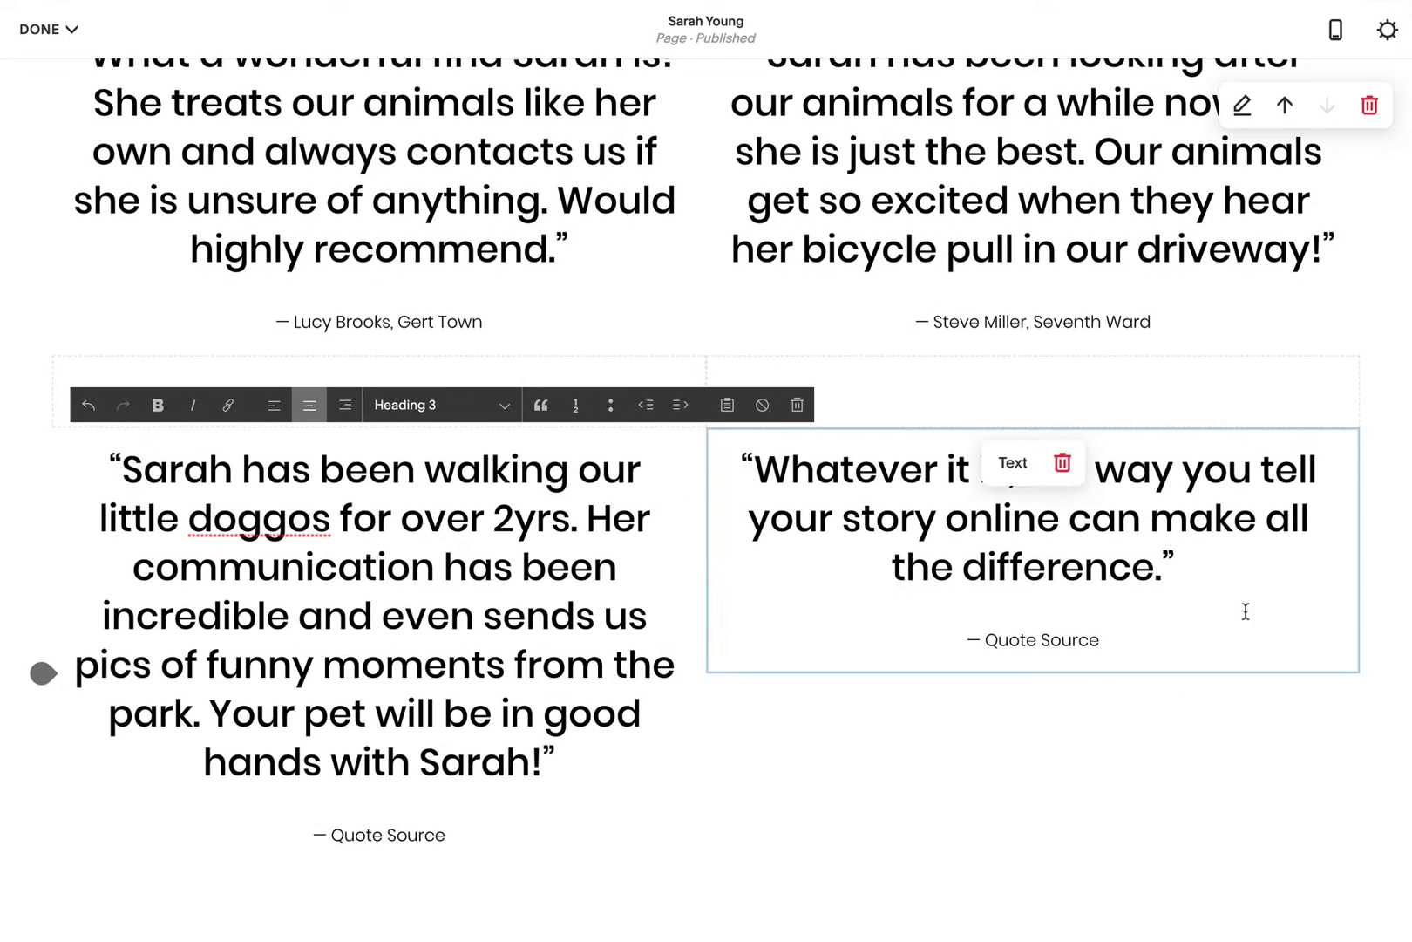
{"action": "key", "text": "Escape"}
{"action": "left_click", "coordinate": [331, 835]}
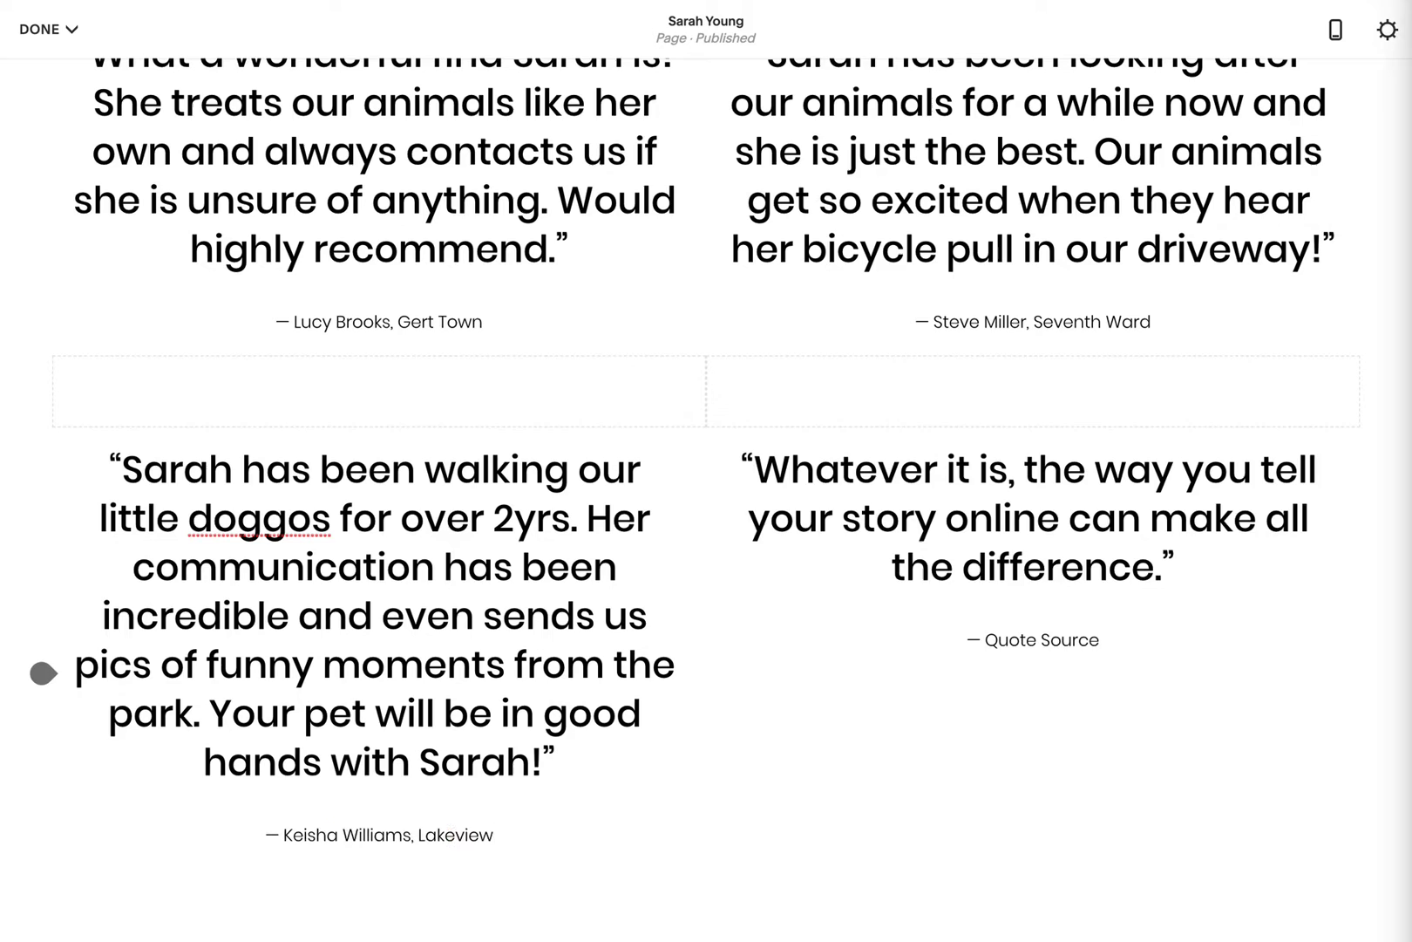
{"action": "triple_click", "coordinate": [982, 497]}
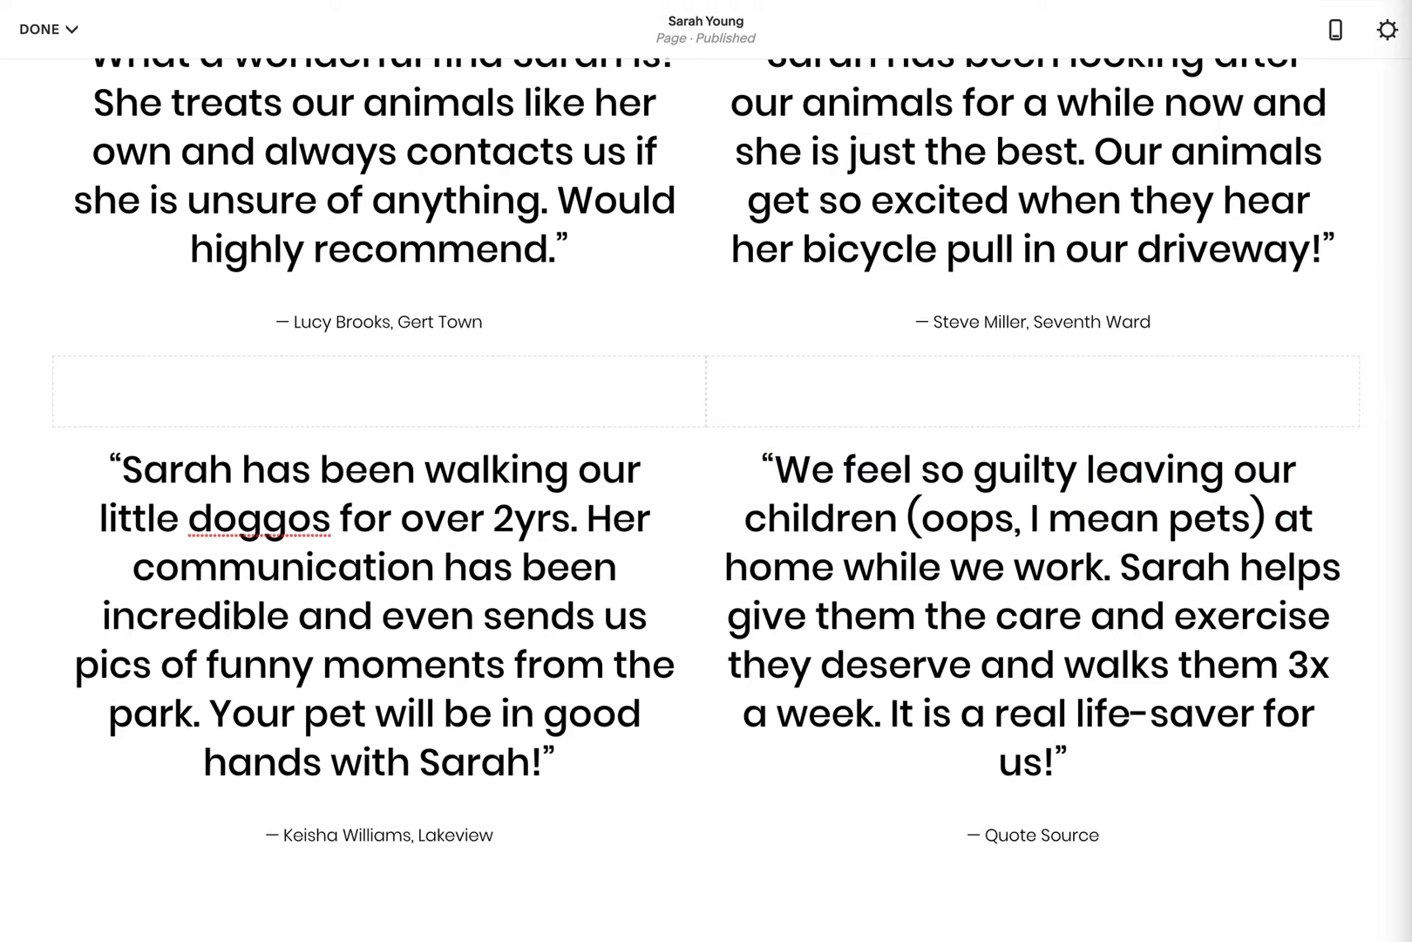
{"action": "triple_click", "coordinate": [1037, 819]}
{"action": "scroll", "coordinate": [592, 592], "scroll_direction": "up", "scroll_amount": 2}
{"action": "scroll", "coordinate": [592, 592], "scroll_direction": "up", "scroll_amount": 1}
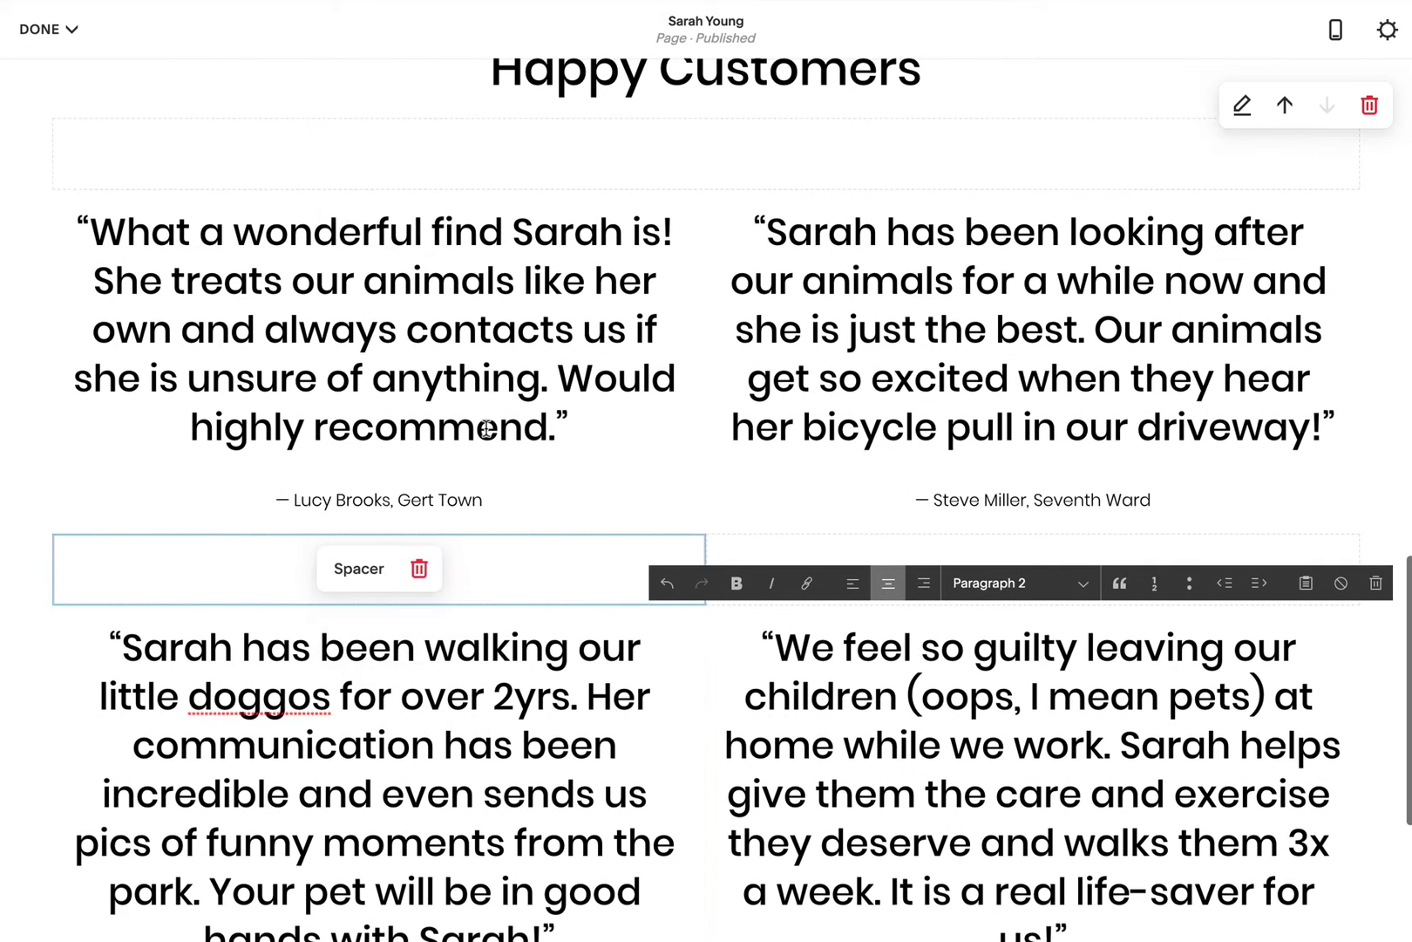
Step: Set the first testimonial to Paragraph 1 and select its phrase 'treats our animals like her own'
{"action": "left_click", "coordinate": [399, 329]}
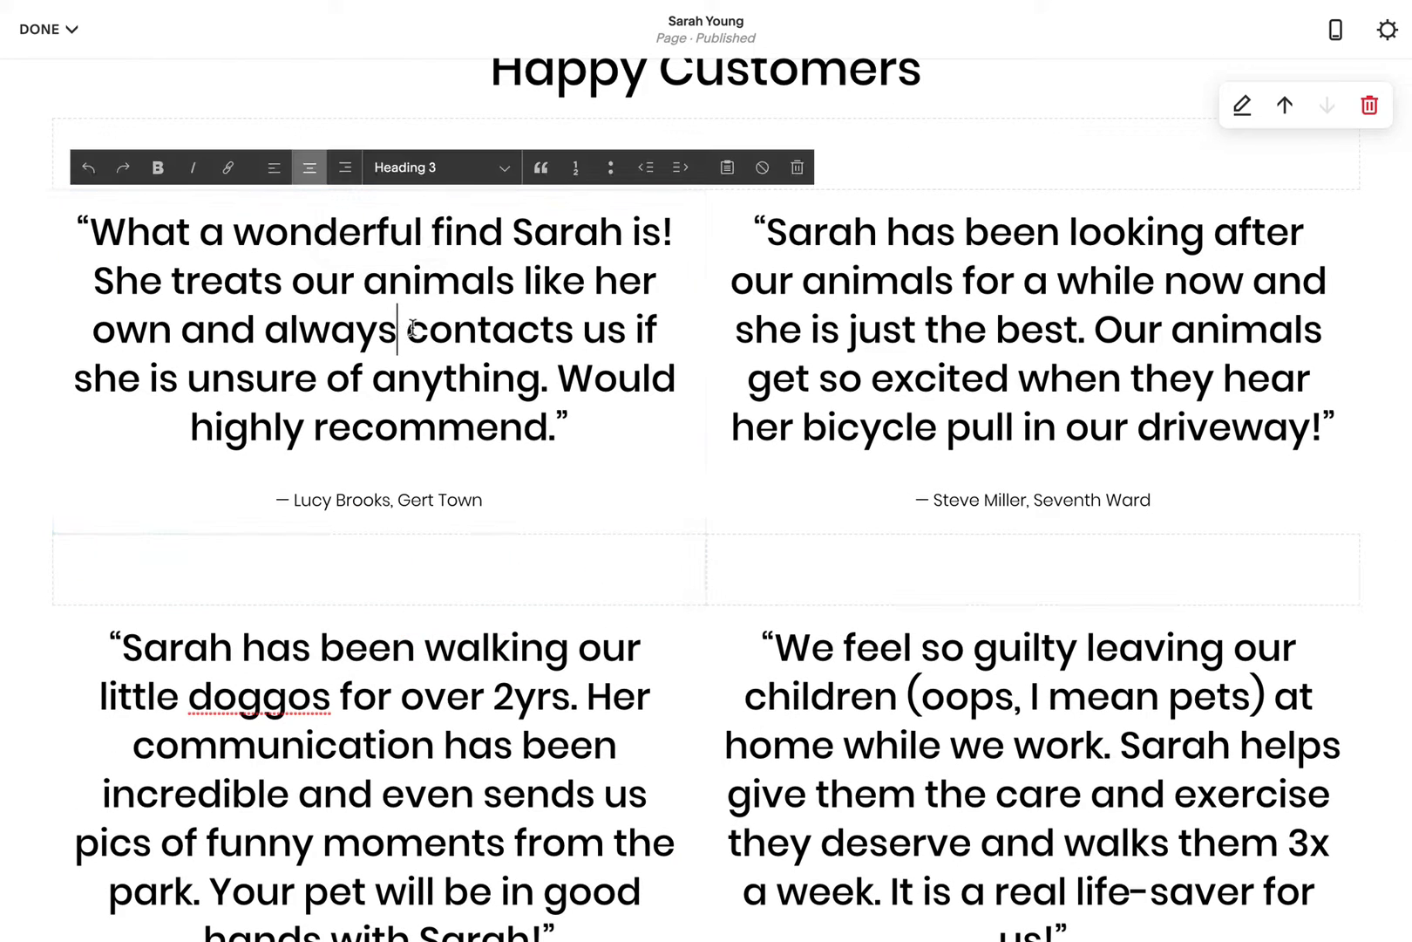
{"action": "left_click_drag", "start_coordinate": [595, 433], "coordinate": [86, 252]}
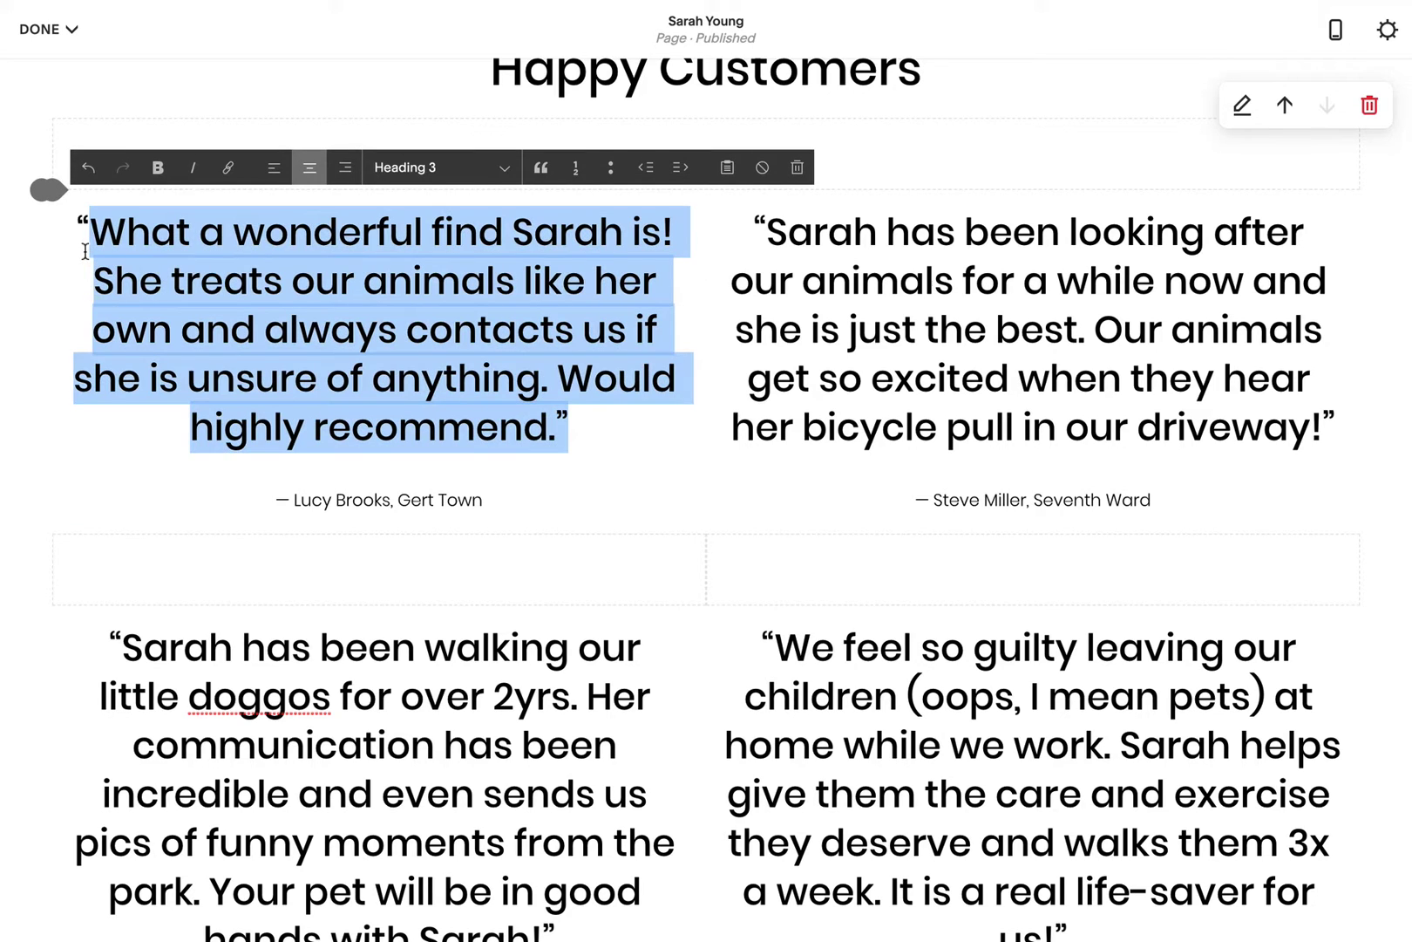
{"action": "left_click", "coordinate": [432, 170]}
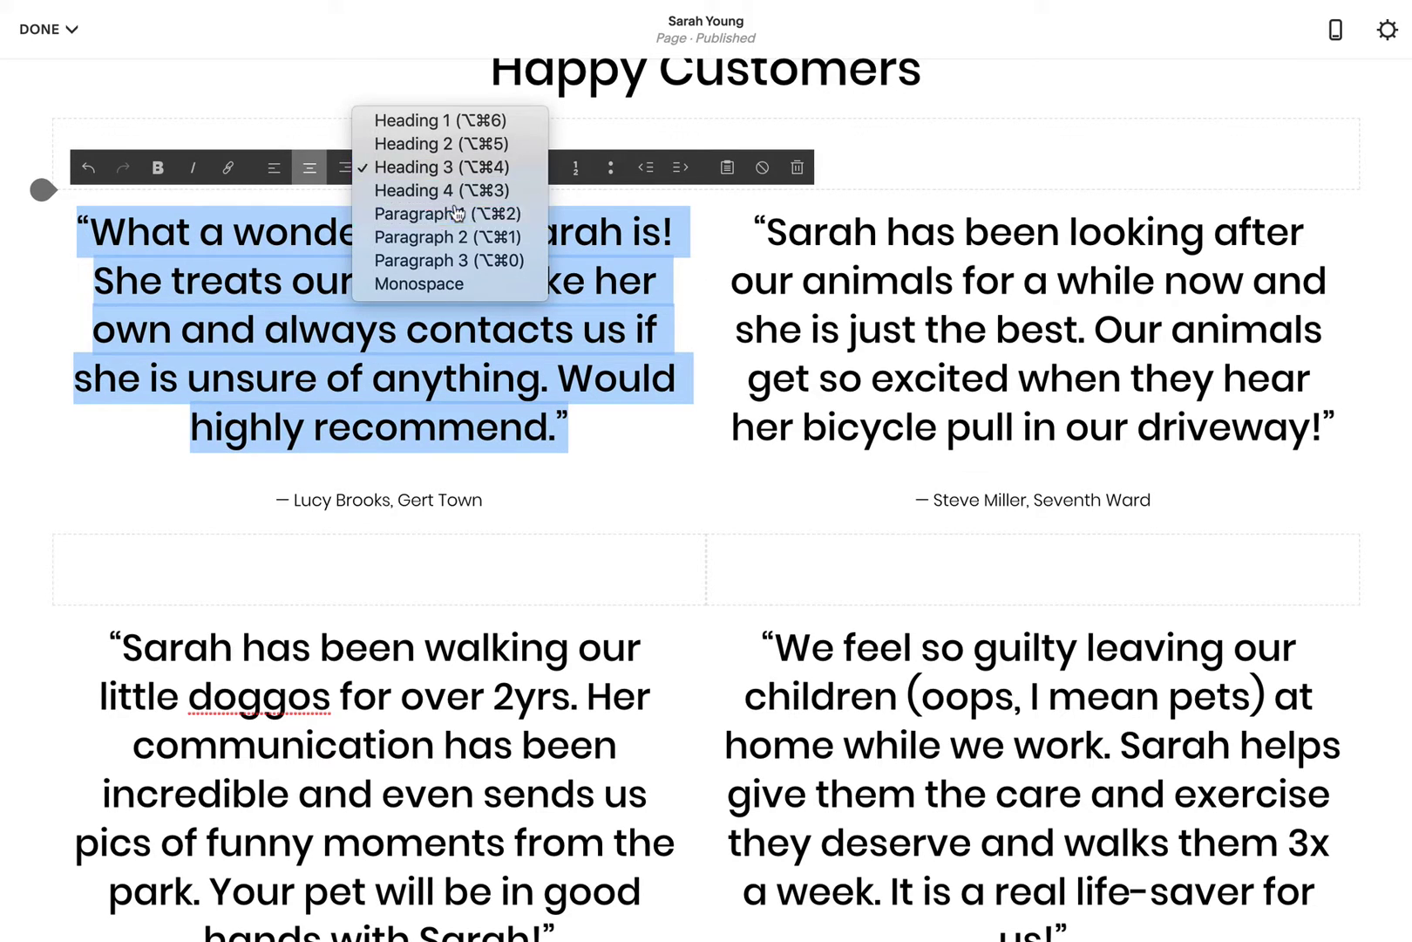
{"action": "left_click", "coordinate": [455, 212]}
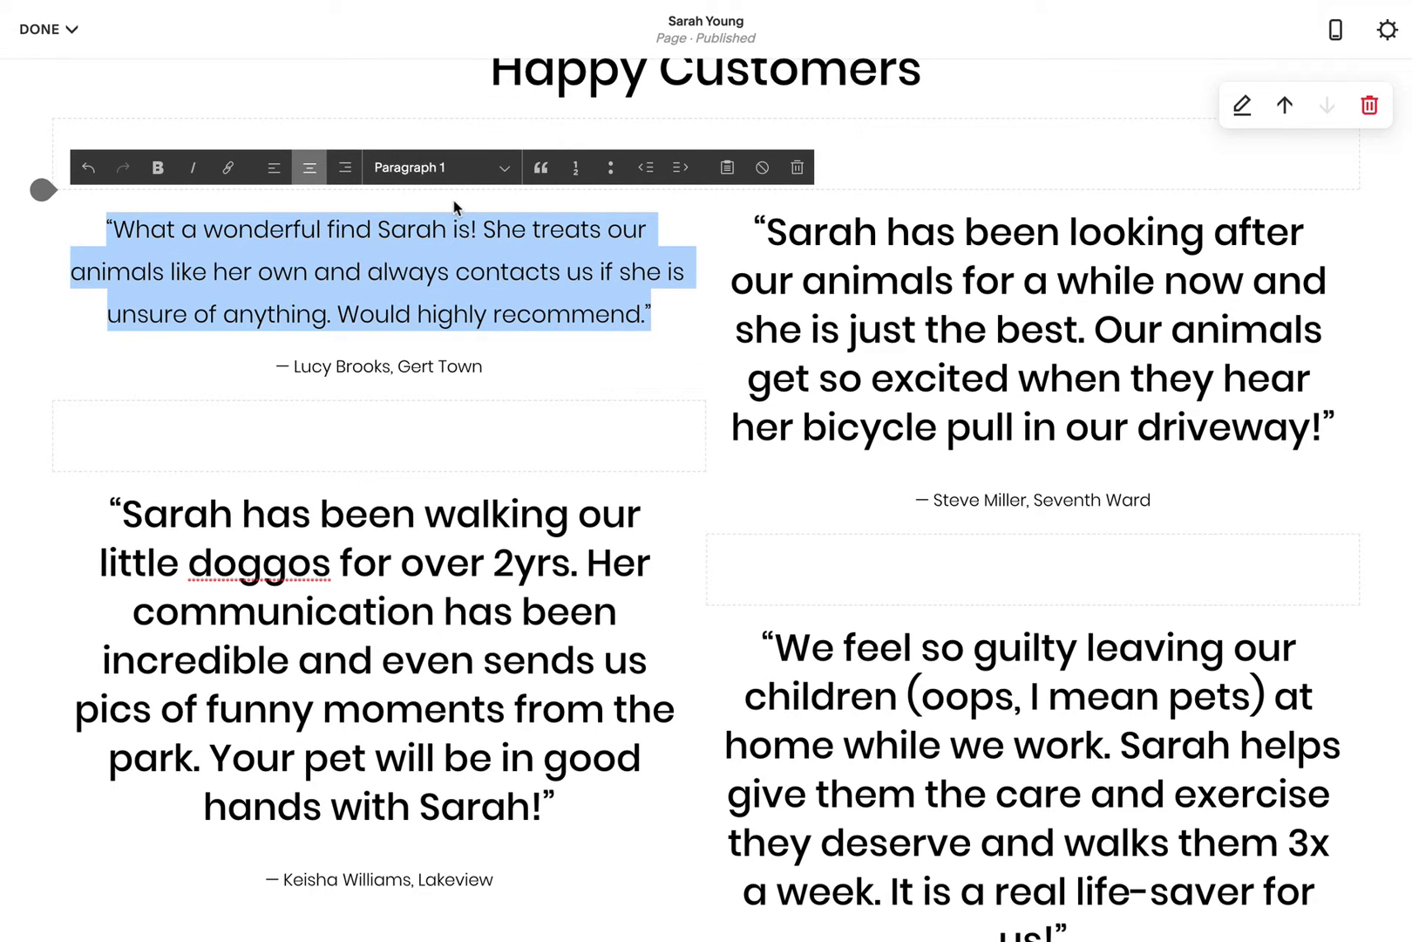
{"action": "left_click", "coordinate": [511, 271]}
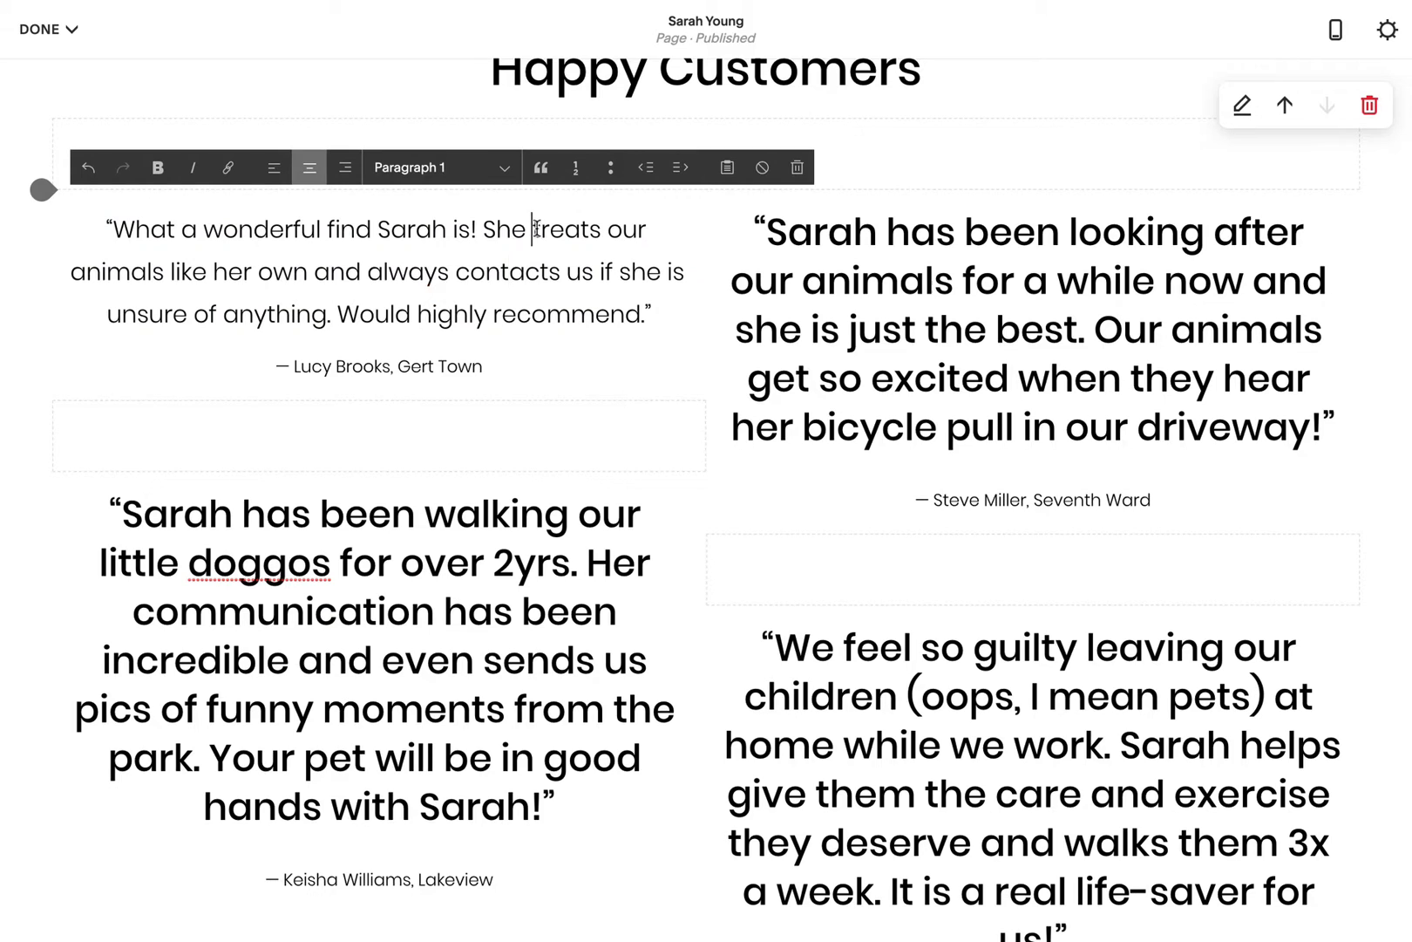
{"action": "left_click_drag", "start_coordinate": [534, 228], "coordinate": [297, 261]}
Step: Bold the selected key phrase and left-align the top-left and top-right testimonials
{"action": "left_click", "coordinate": [158, 167]}
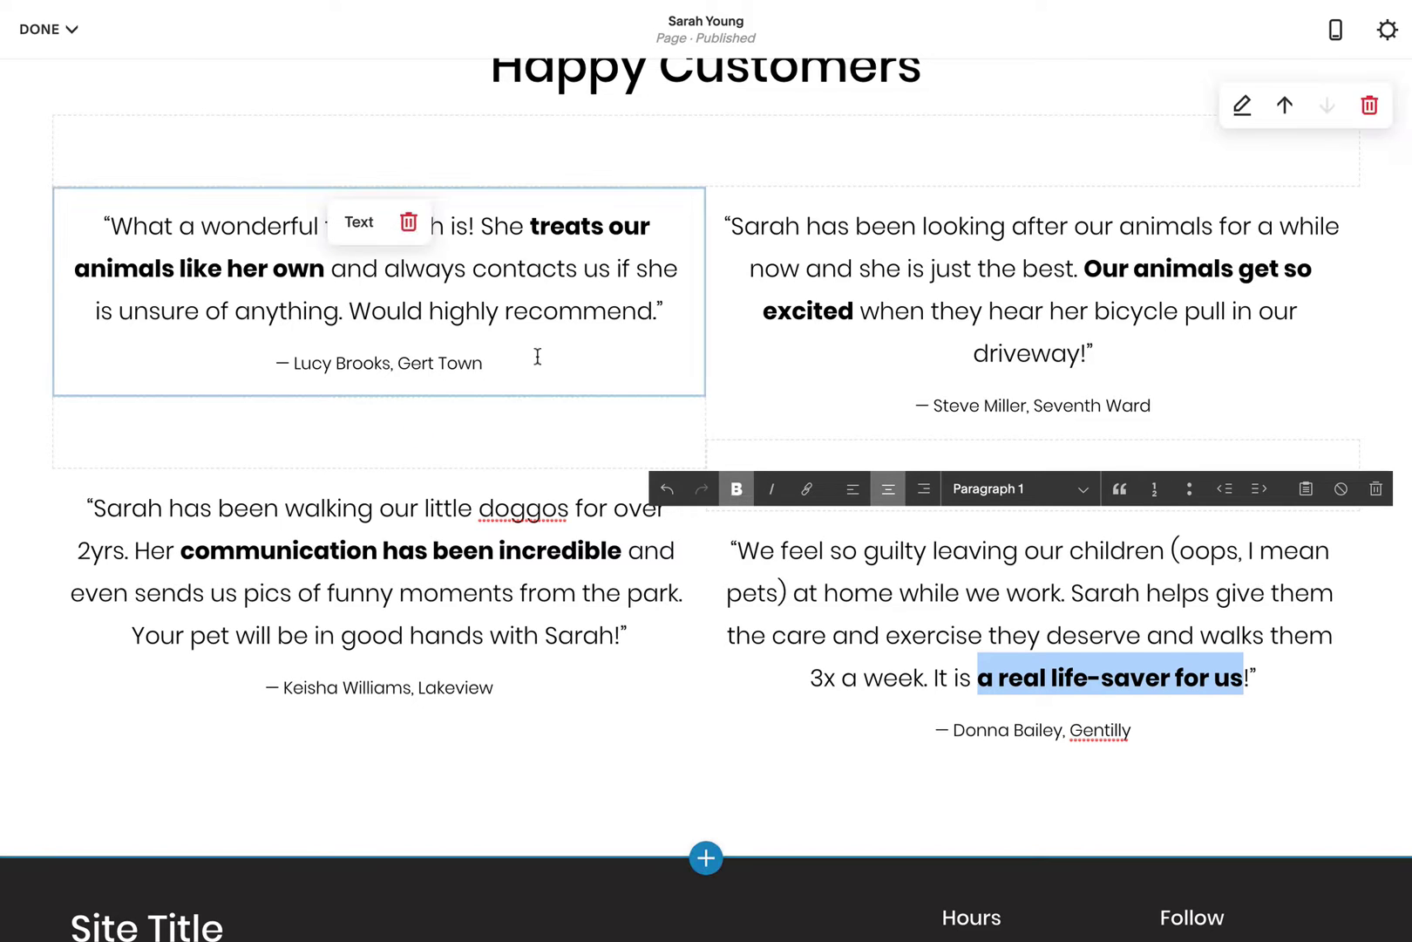
{"action": "left_click_drag", "start_coordinate": [536, 356], "coordinate": [72, 223]}
{"action": "left_click", "coordinate": [273, 164]}
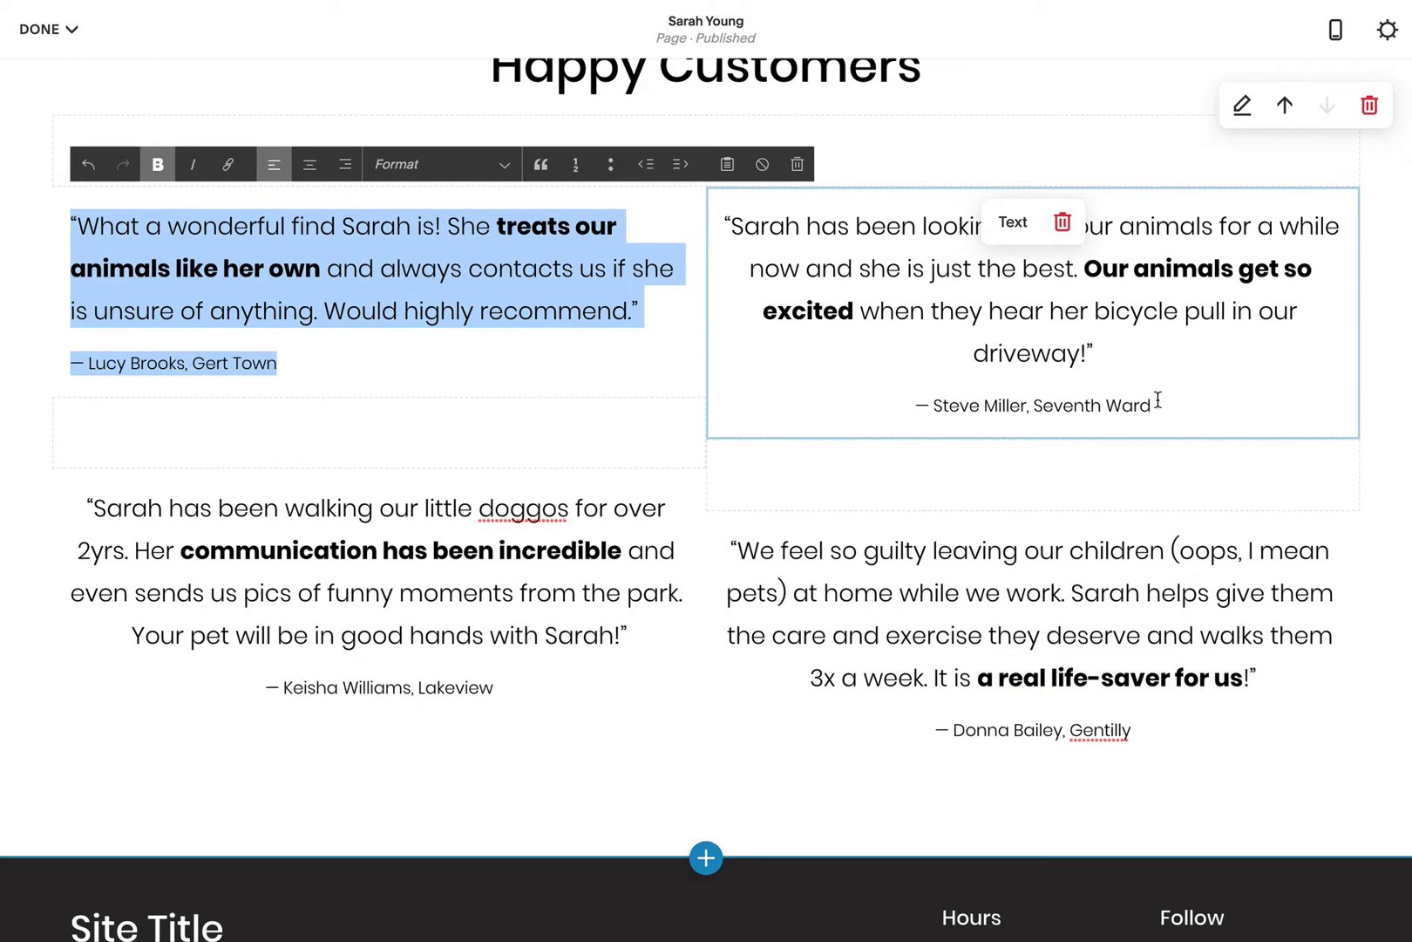
{"action": "left_click_drag", "start_coordinate": [1160, 400], "coordinate": [739, 202]}
{"action": "left_click", "coordinate": [853, 164]}
Step: Left-align the bottom-left and bottom-right testimonials and deselect the text
{"action": "left_click_drag", "start_coordinate": [497, 688], "coordinate": [86, 507]}
{"action": "left_click", "coordinate": [274, 446]}
{"action": "left_click_drag", "start_coordinate": [1157, 732], "coordinate": [732, 552]}
{"action": "left_click", "coordinate": [858, 494]}
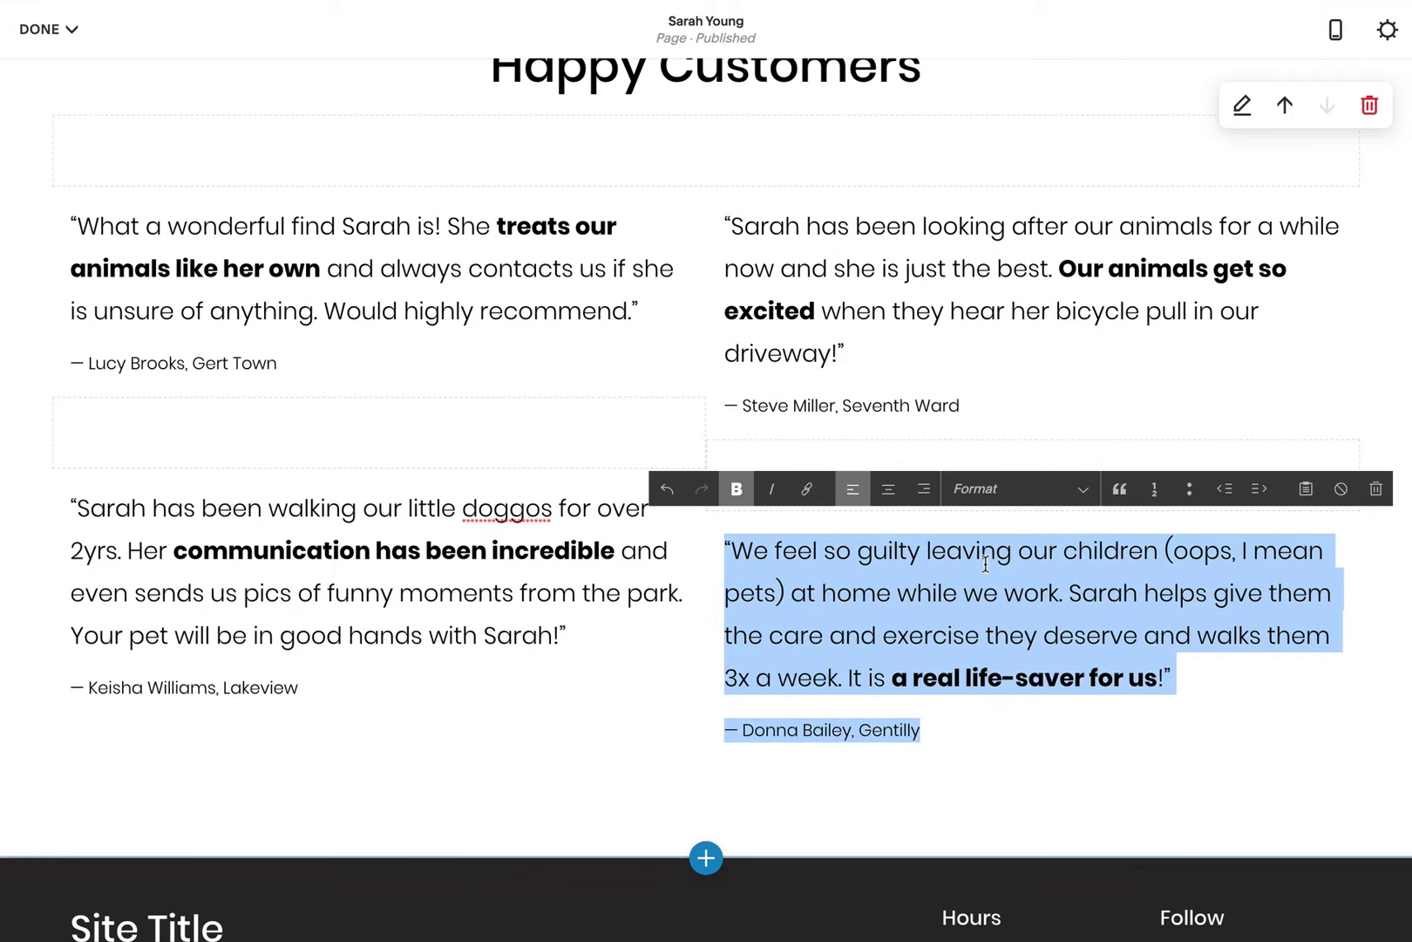
{"action": "left_click", "coordinate": [1384, 785]}
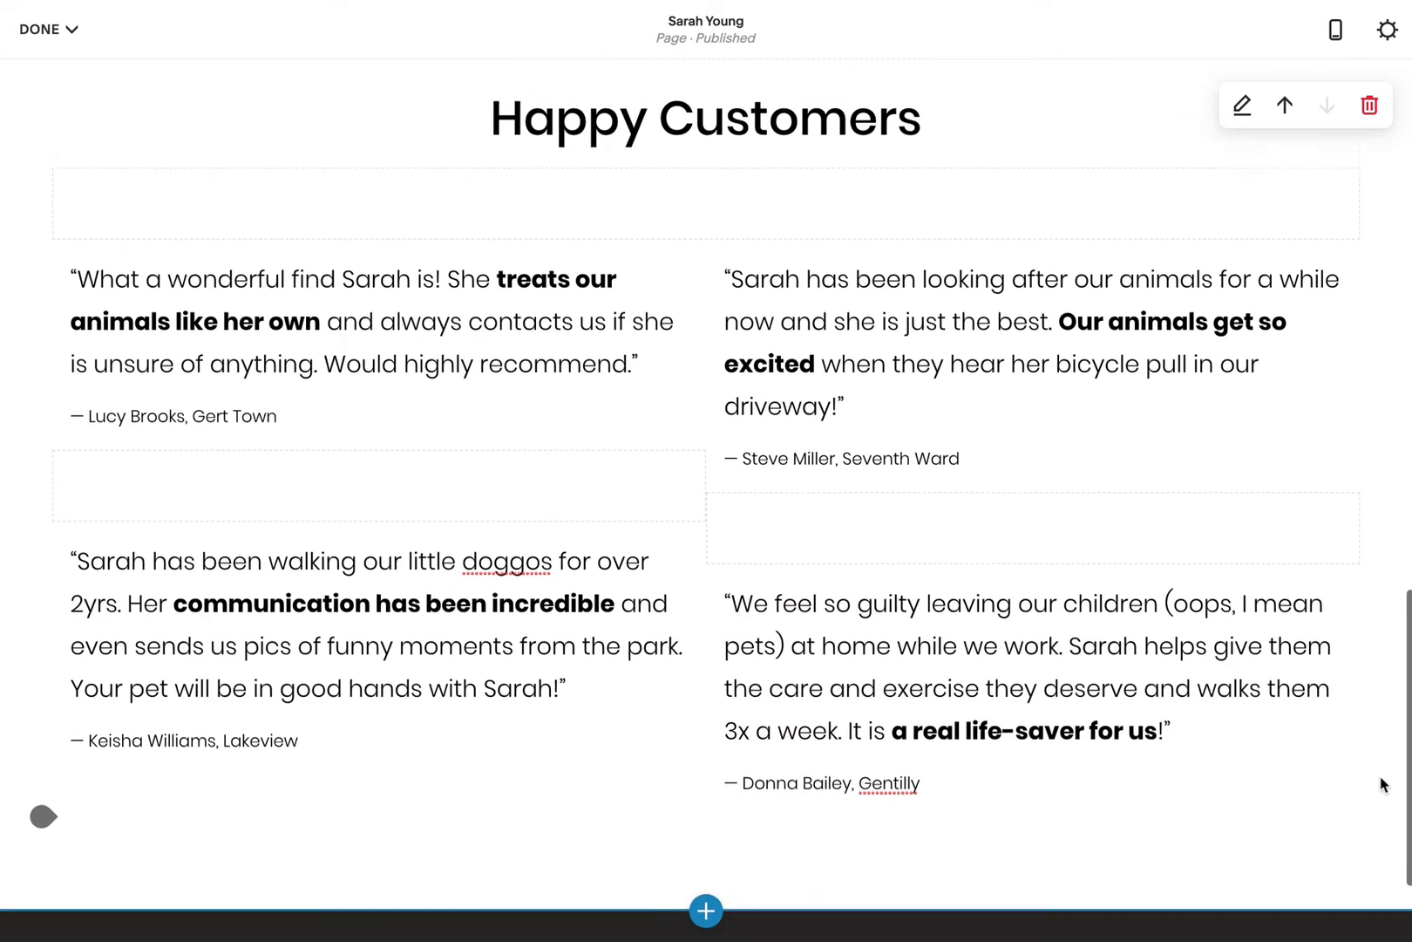
{"action": "scroll", "coordinate": [1382, 784], "scroll_direction": "up", "scroll_amount": 3}
{"action": "scroll", "coordinate": [1381, 785], "scroll_direction": "down", "scroll_amount": 3}
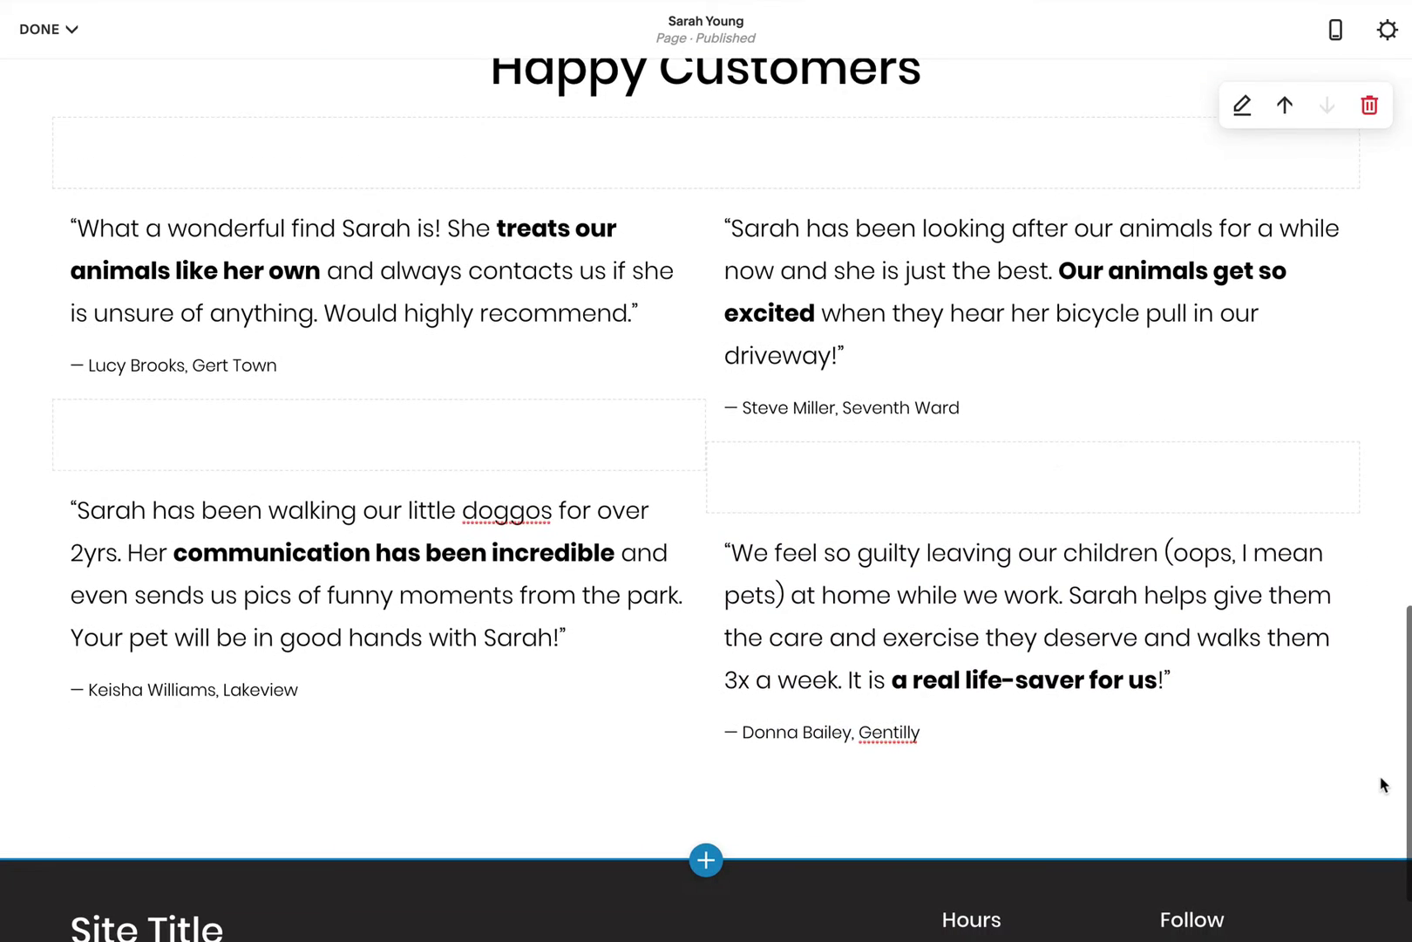
{"action": "scroll", "coordinate": [1368, 778], "scroll_direction": "down", "scroll_amount": 3}
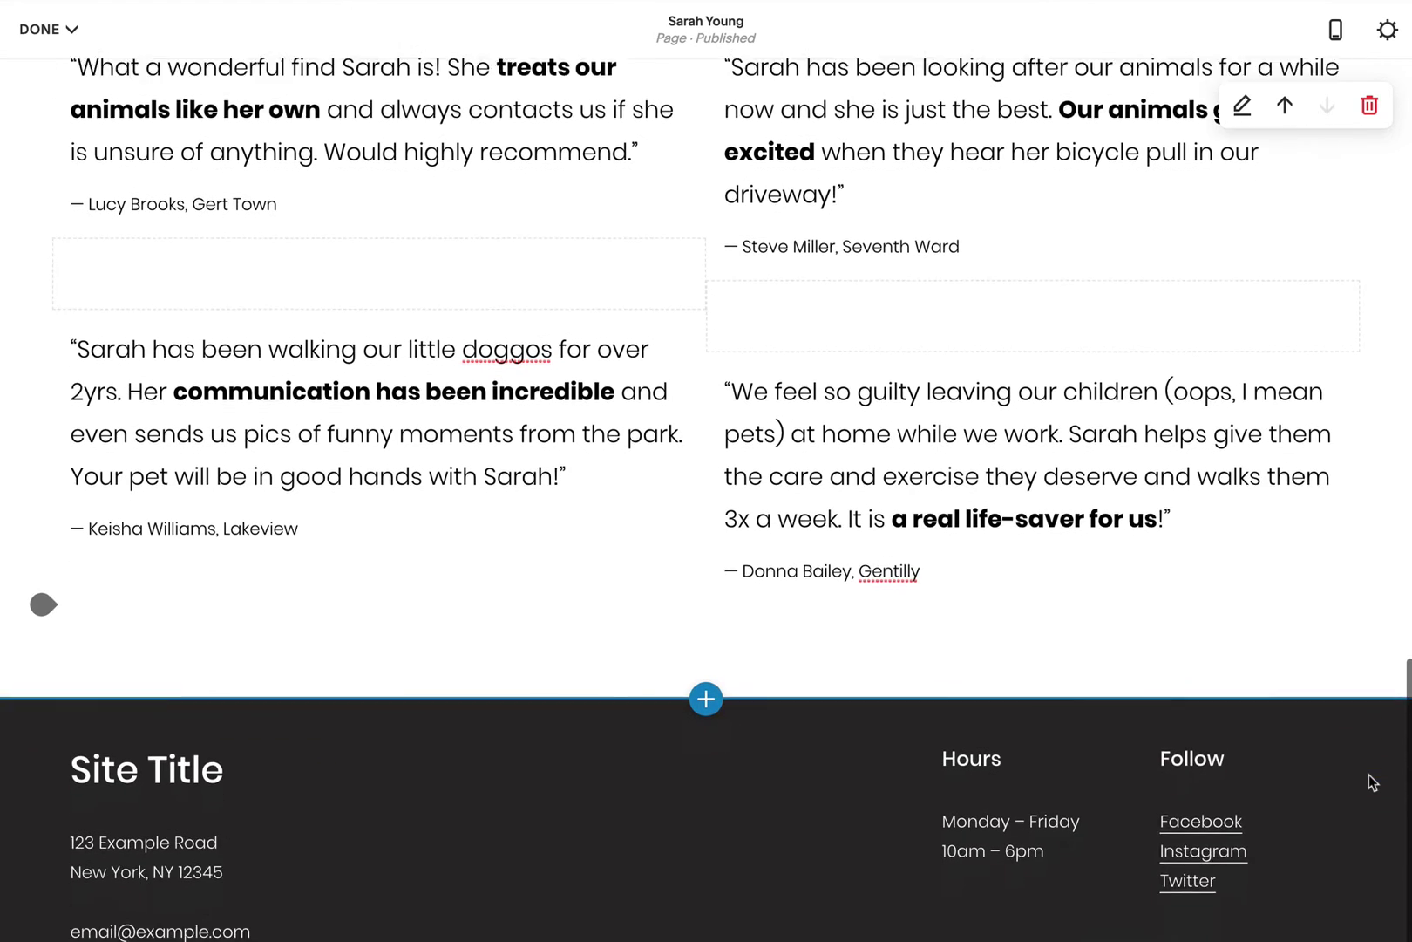
Step: Add a three-column gallery section below the testimonials
{"action": "left_click", "coordinate": [706, 634]}
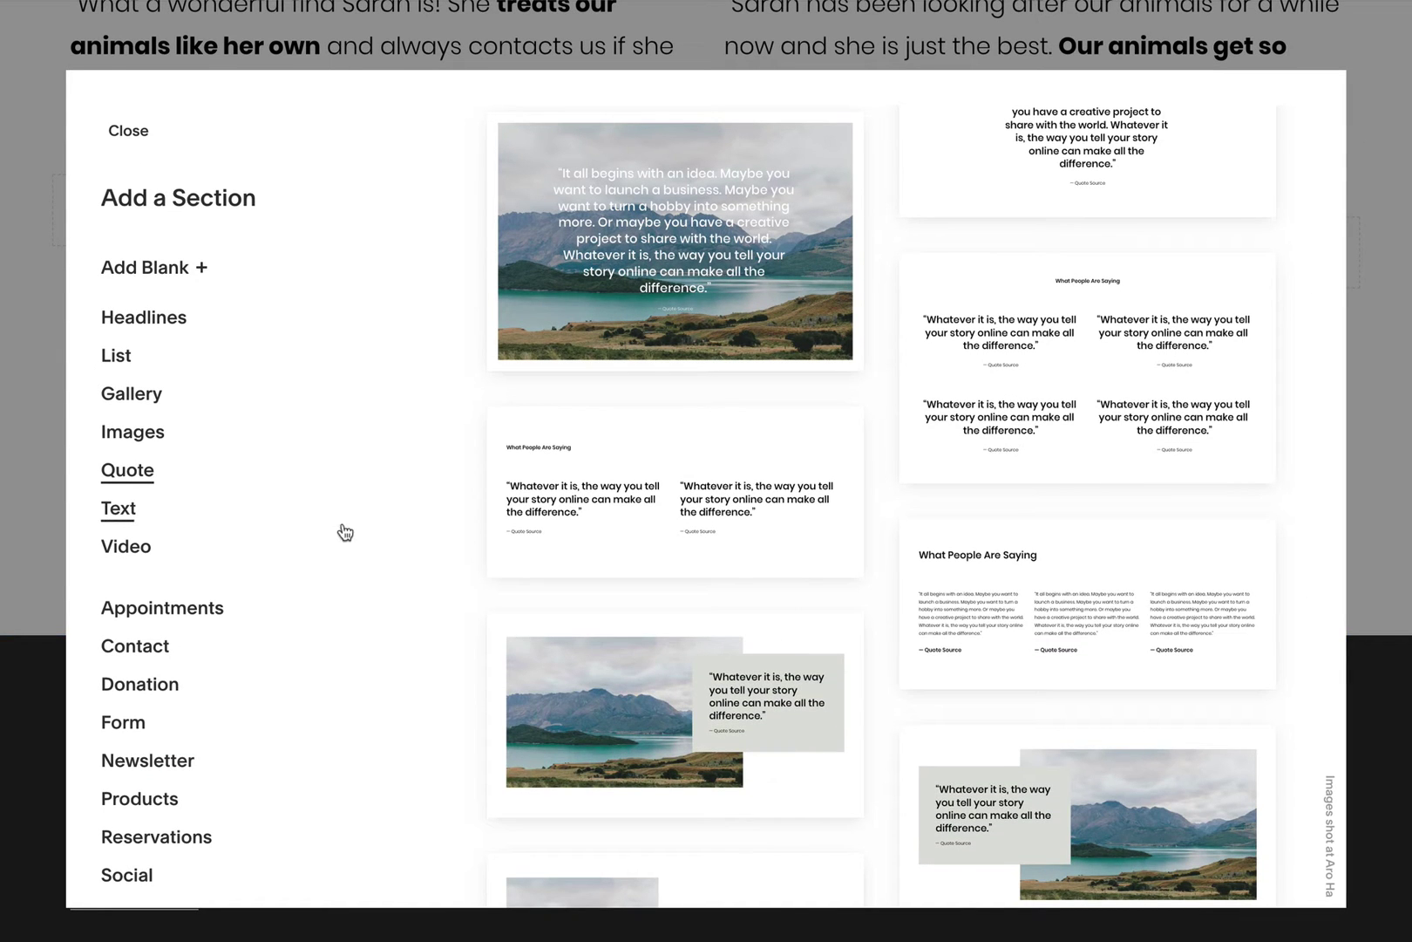
{"action": "left_click", "coordinate": [150, 399]}
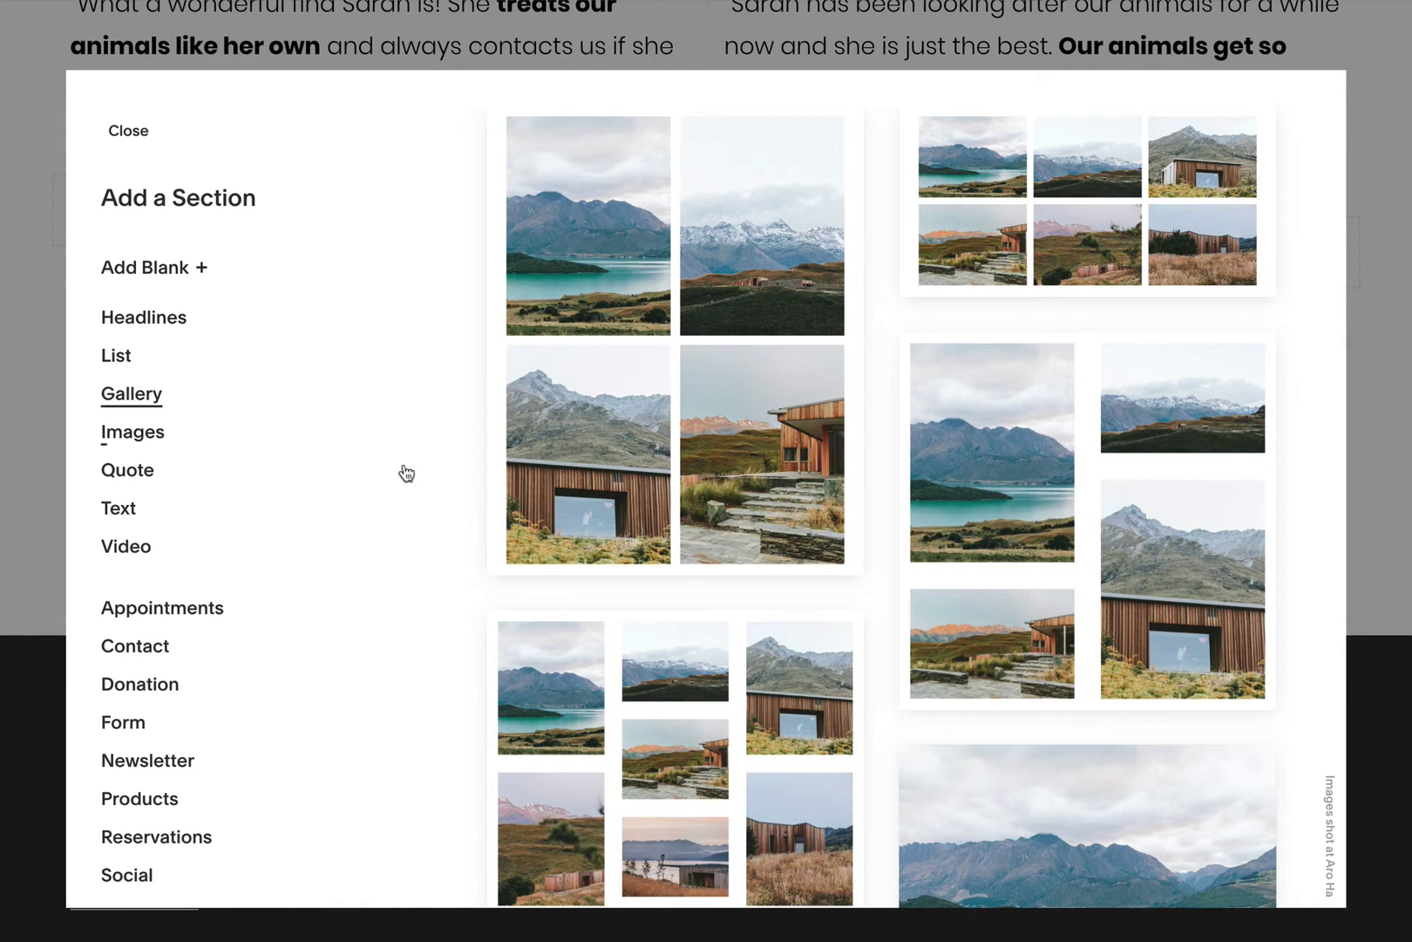
{"action": "scroll", "coordinate": [540, 519], "scroll_direction": "down", "scroll_amount": 5}
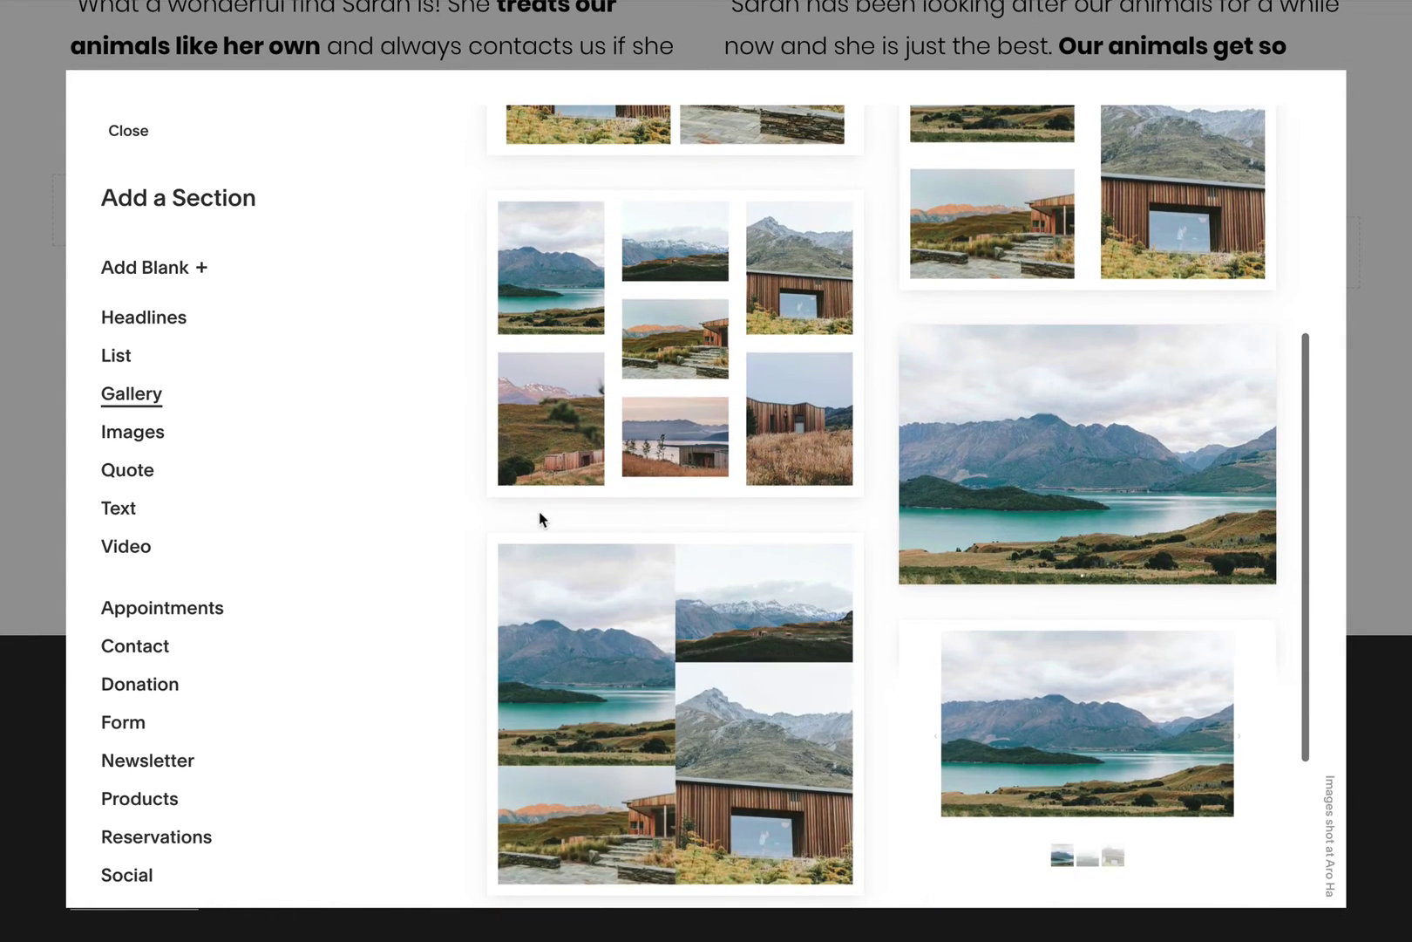
{"action": "scroll", "coordinate": [541, 519], "scroll_direction": "down", "scroll_amount": 3}
{"action": "scroll", "coordinate": [540, 520], "scroll_direction": "up", "scroll_amount": 4}
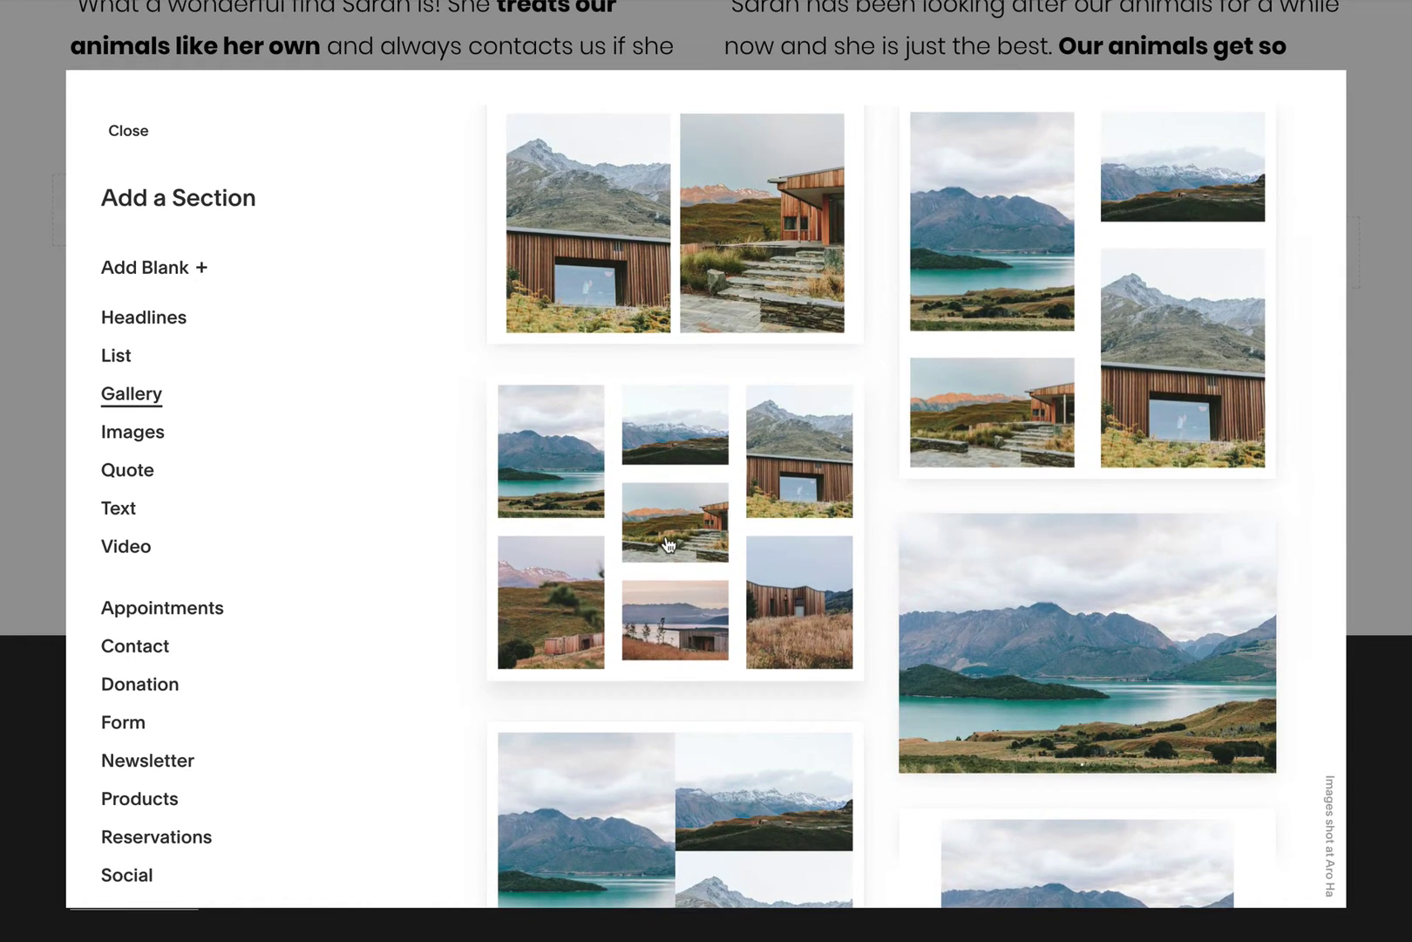
{"action": "left_click", "coordinate": [664, 551]}
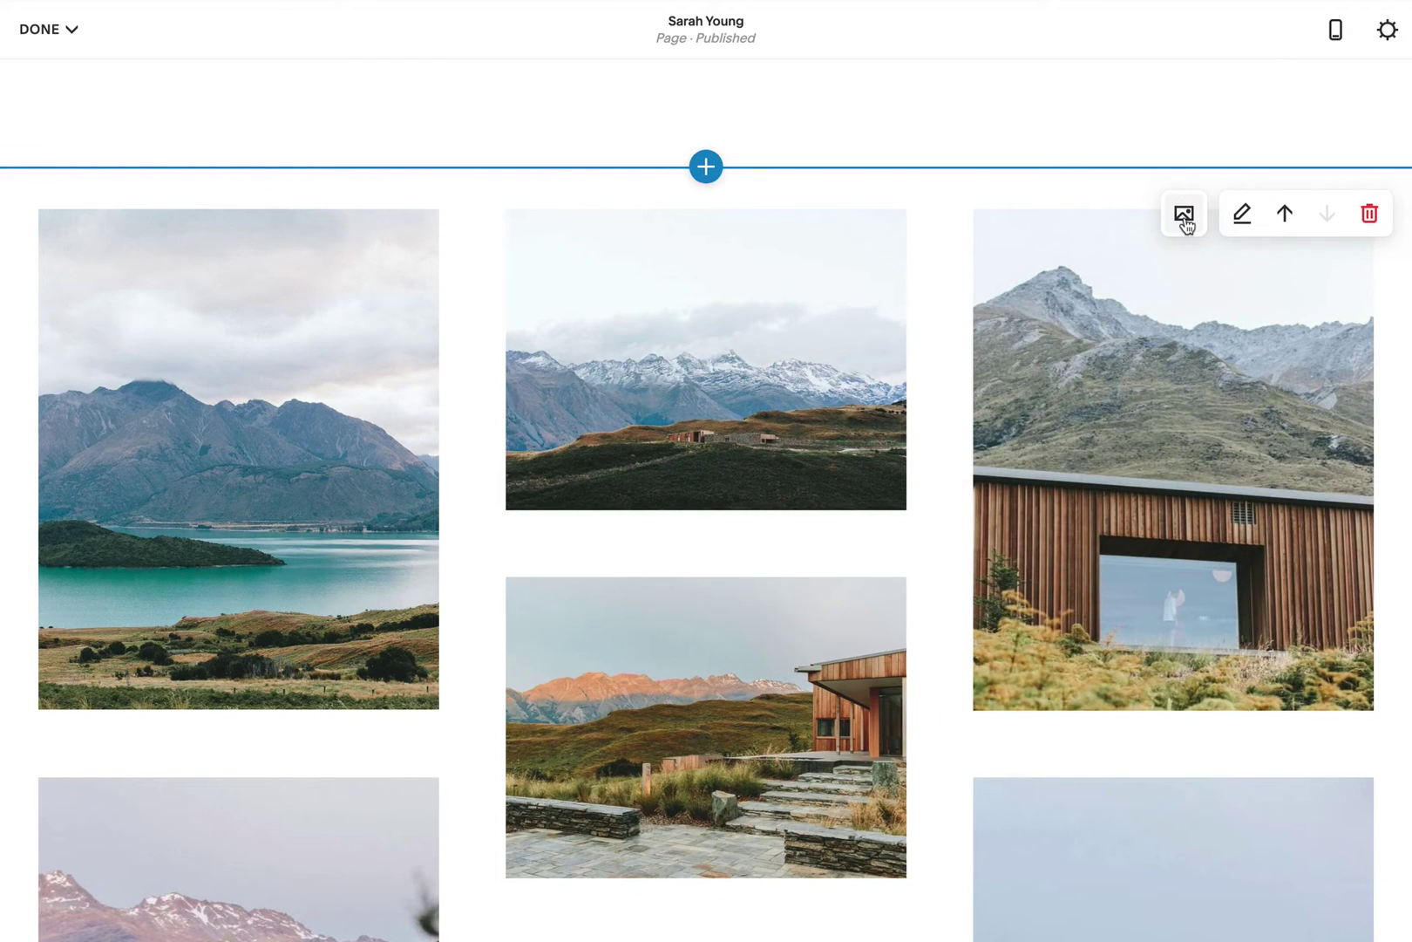
Step: Remove the leftover sample images from the gallery
{"action": "left_click", "coordinate": [1184, 218]}
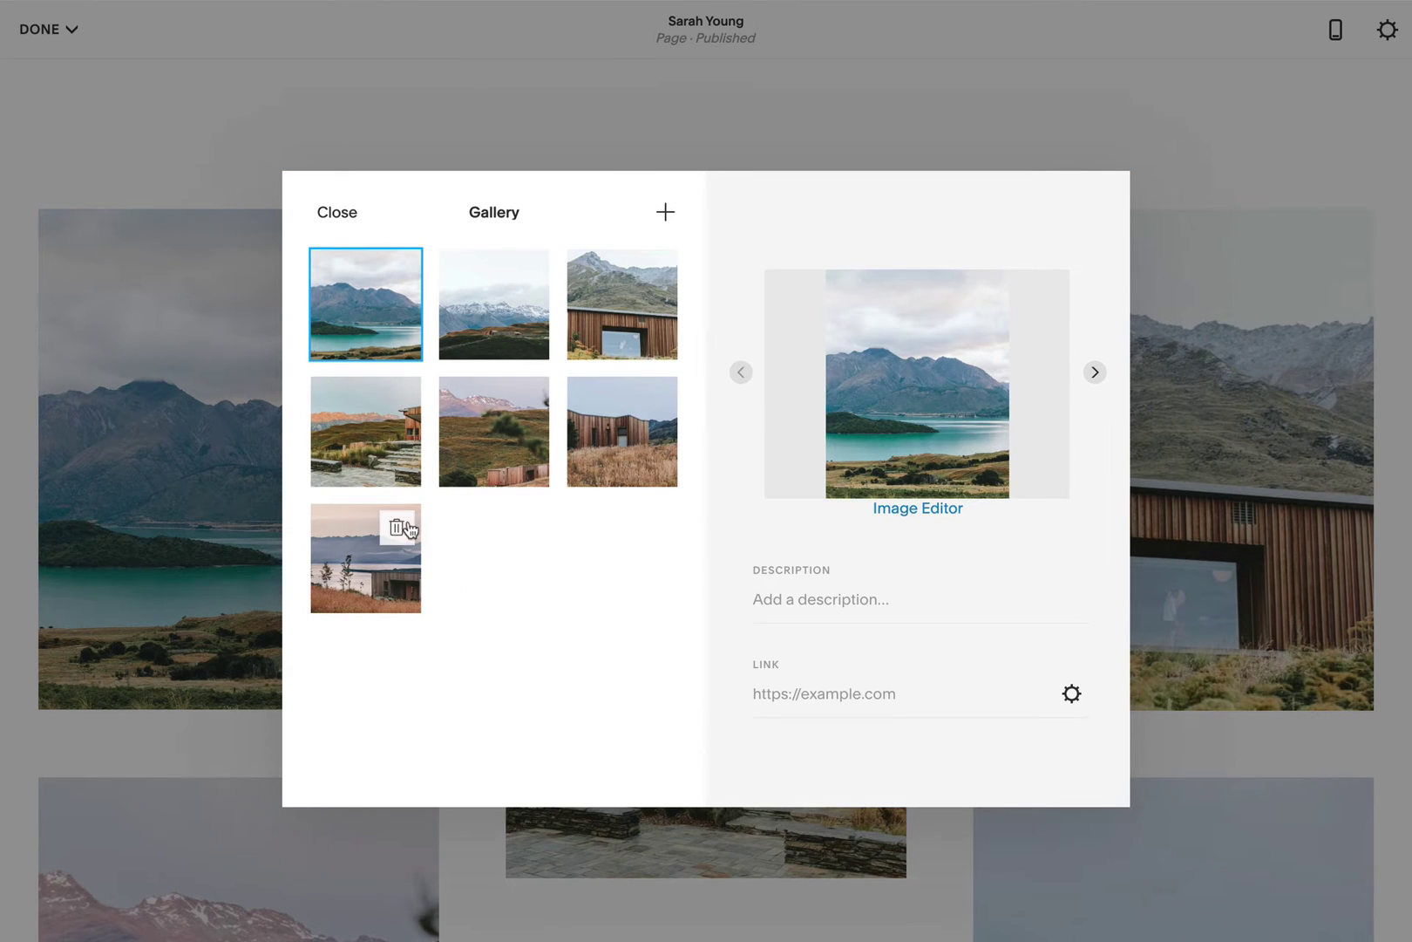
{"action": "left_click", "coordinate": [399, 530]}
{"action": "left_click", "coordinate": [800, 564]}
{"action": "left_click", "coordinate": [401, 272]}
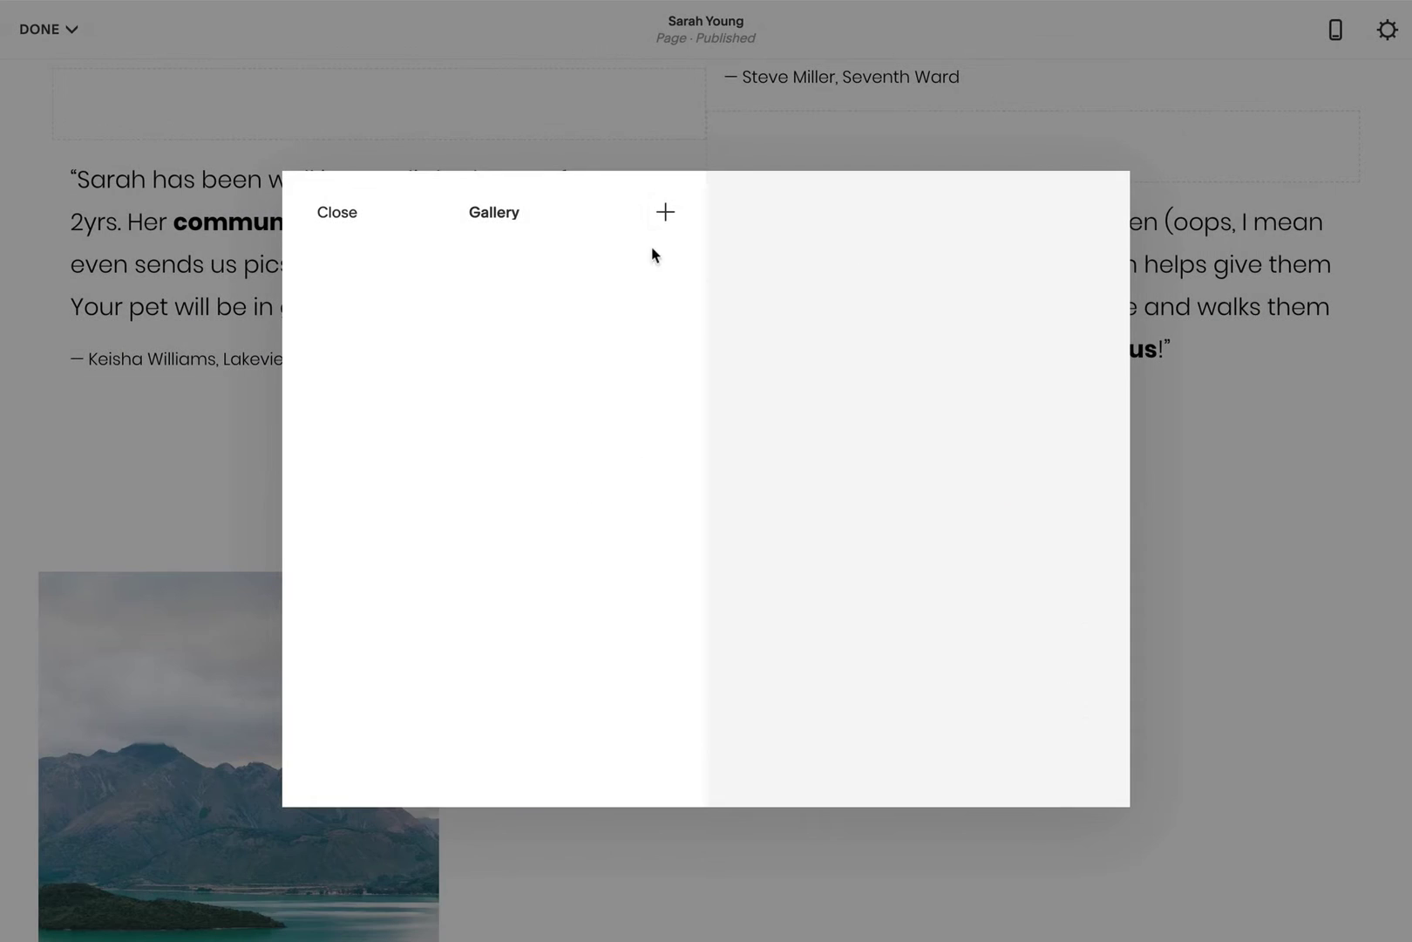
Step: Upload the second, third and fourth photos from the folder into the gallery
{"action": "left_click", "coordinate": [665, 212]}
{"action": "left_click", "coordinate": [214, 69]}
{"action": "left_click", "coordinate": [291, 92], "text": "shift"}
{"action": "left_click", "coordinate": [291, 107], "text": "shift"}
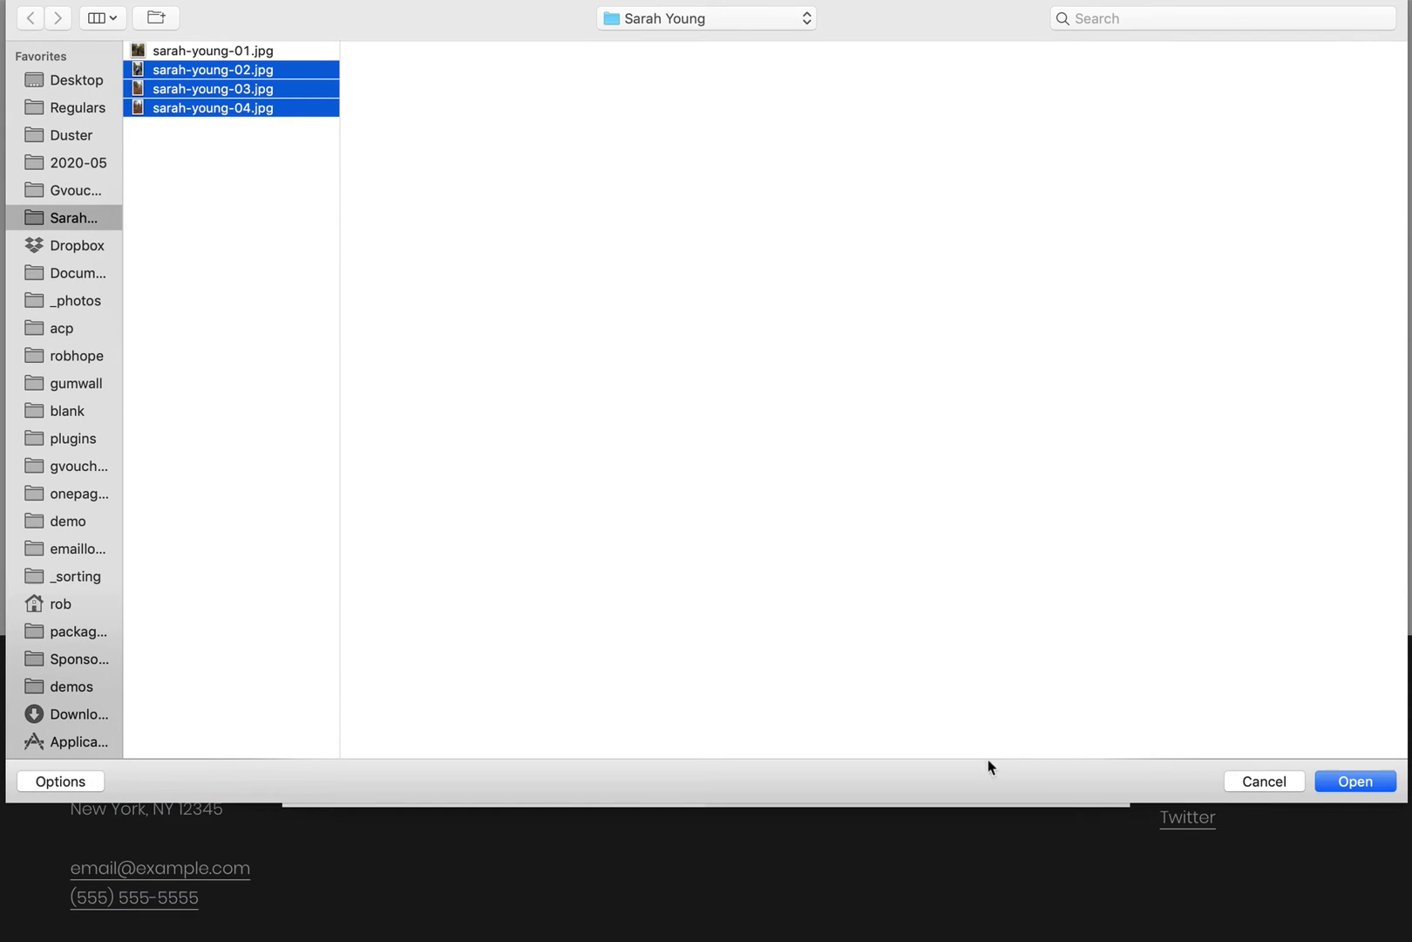
{"action": "left_click", "coordinate": [1364, 782]}
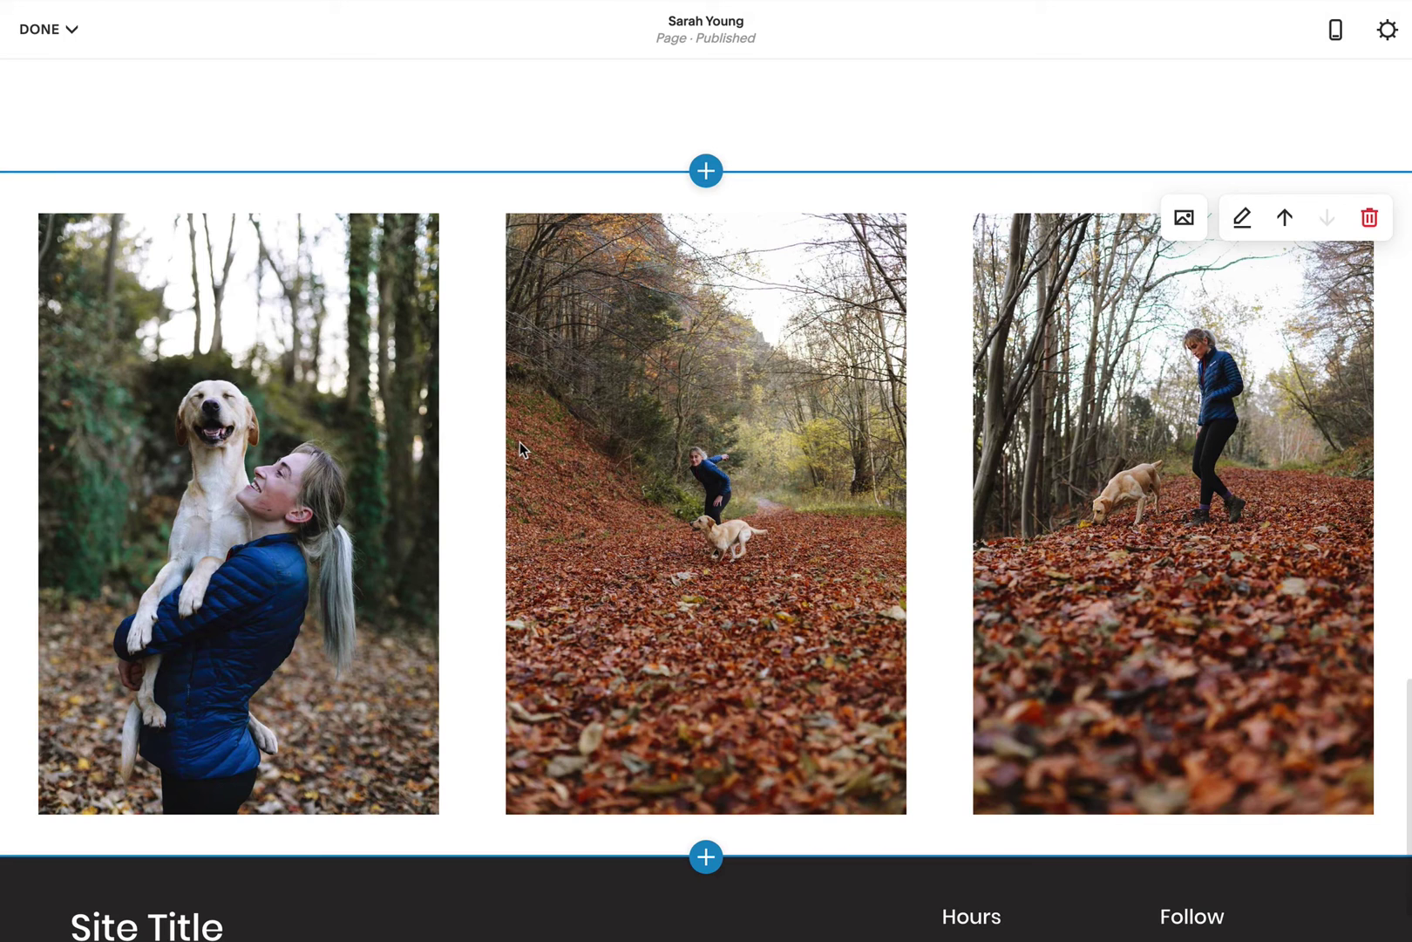
{"action": "scroll", "coordinate": [519, 441], "scroll_direction": "up", "scroll_amount": 4}
{"action": "scroll", "coordinate": [519, 441], "scroll_direction": "down", "scroll_amount": 4}
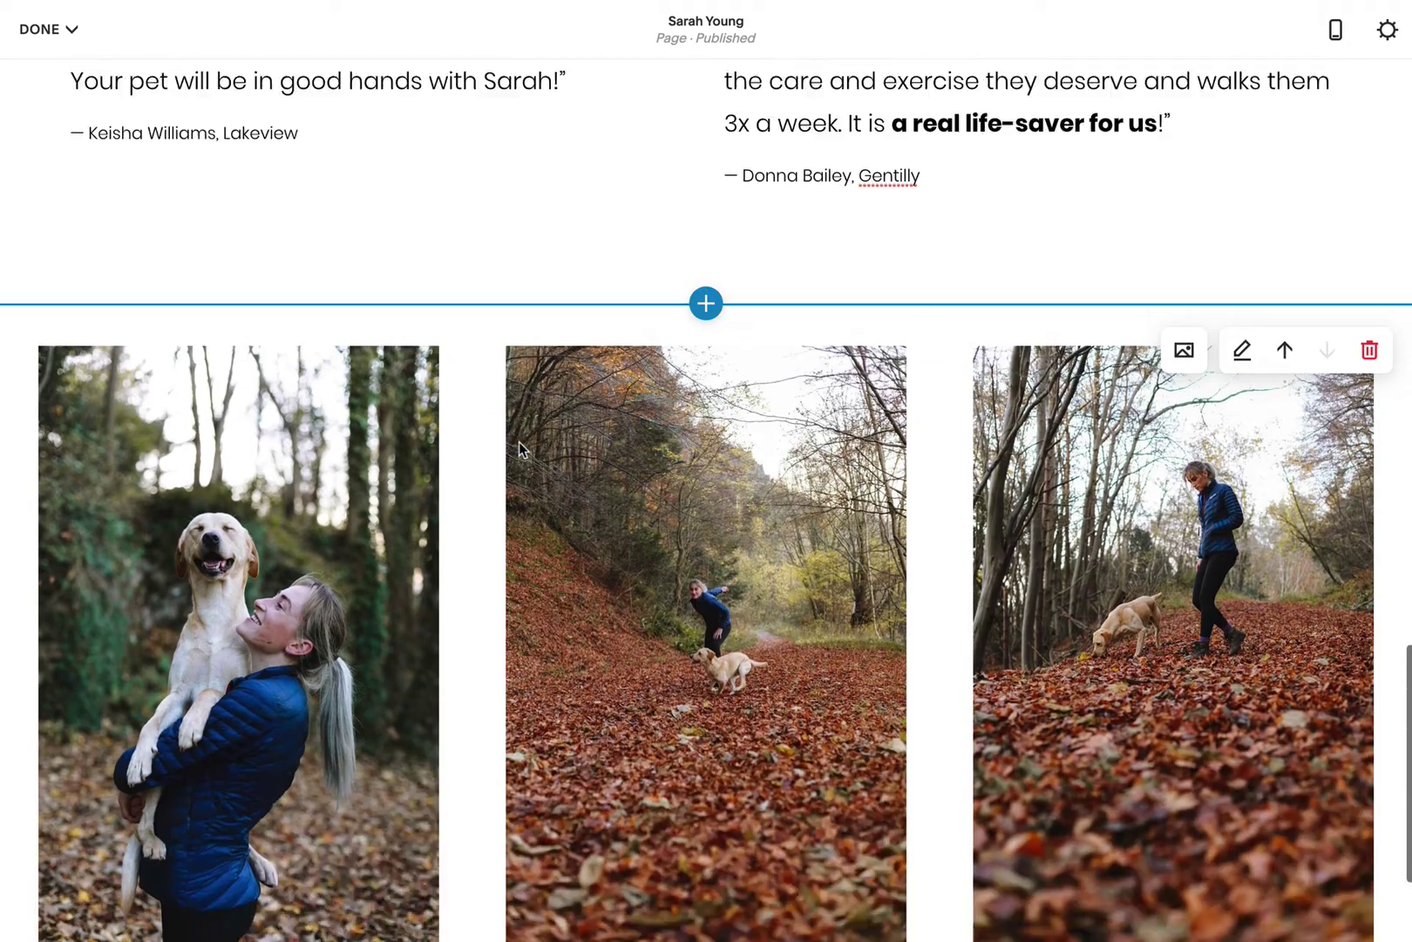
{"action": "scroll", "coordinate": [519, 441], "scroll_direction": "down", "scroll_amount": 2}
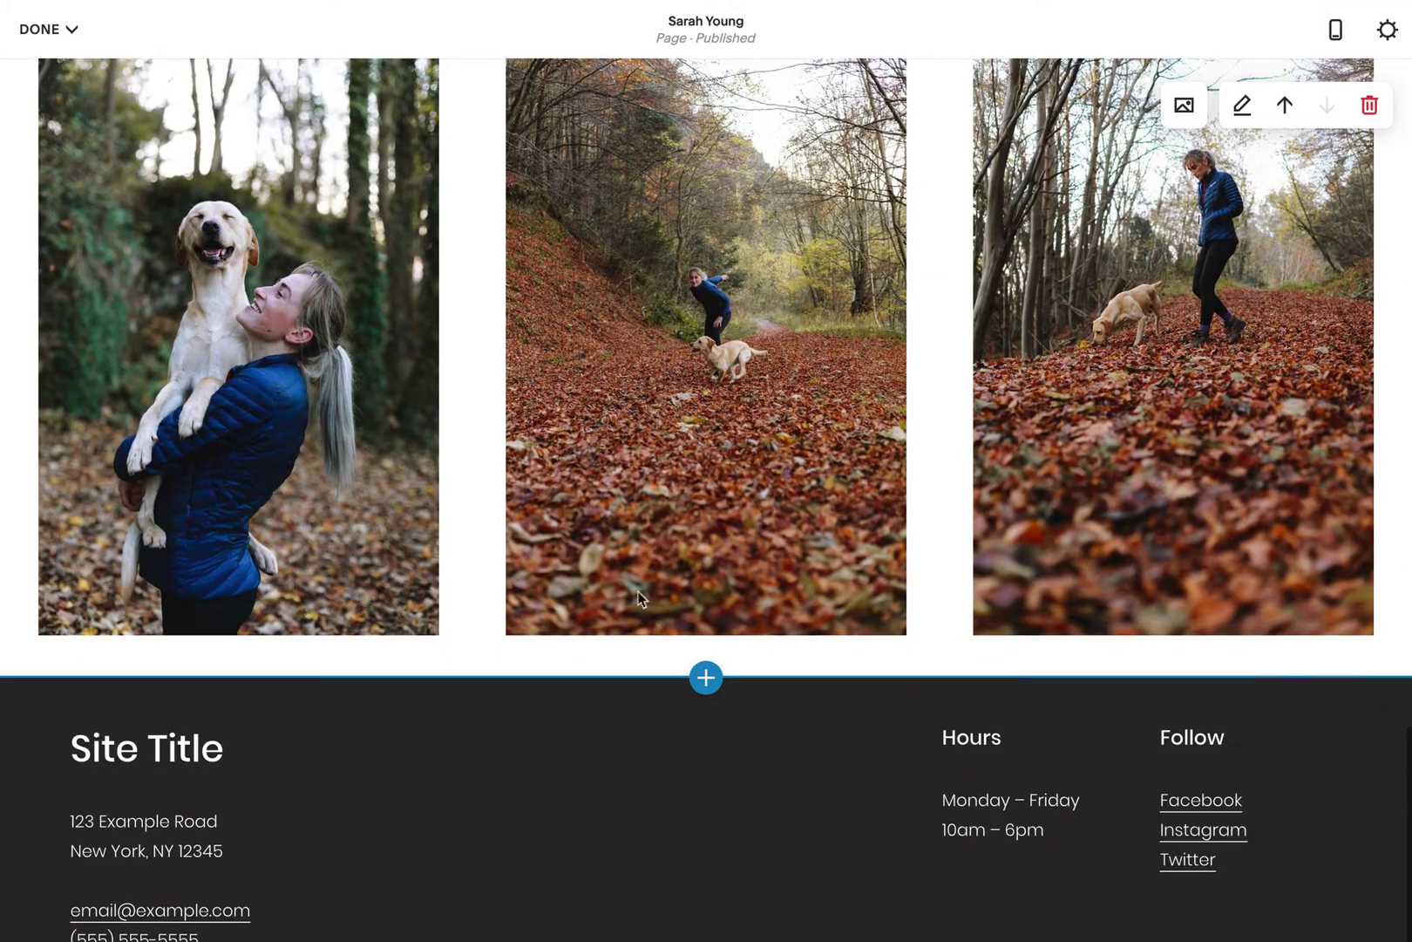
Step: Add a section below the gallery using the first Contact layout, form on the right
{"action": "left_click", "coordinate": [706, 677]}
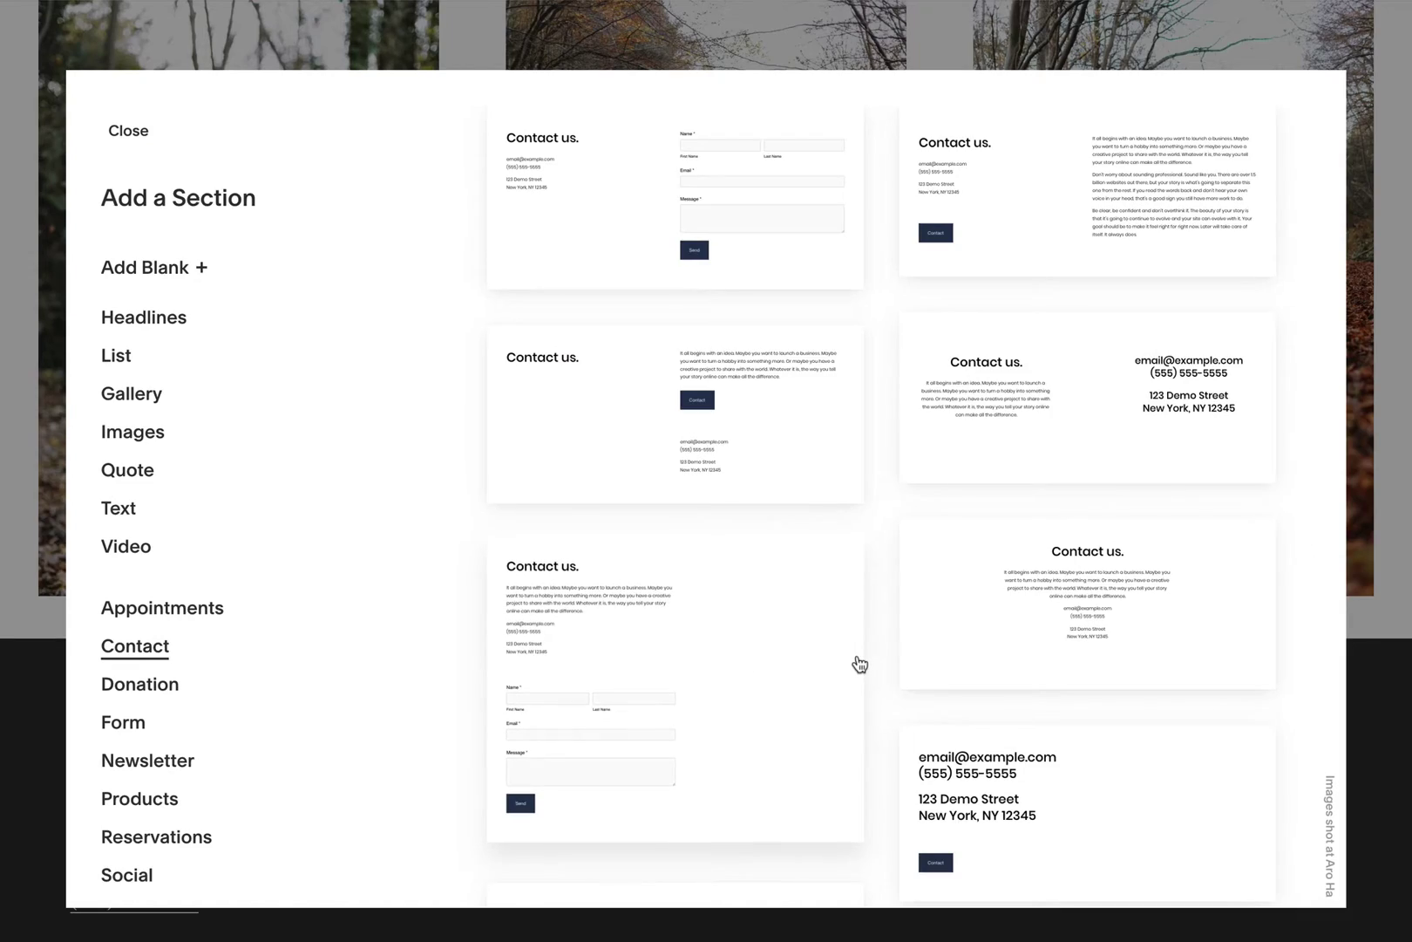
{"action": "scroll", "coordinate": [860, 664], "scroll_direction": "down", "scroll_amount": 6}
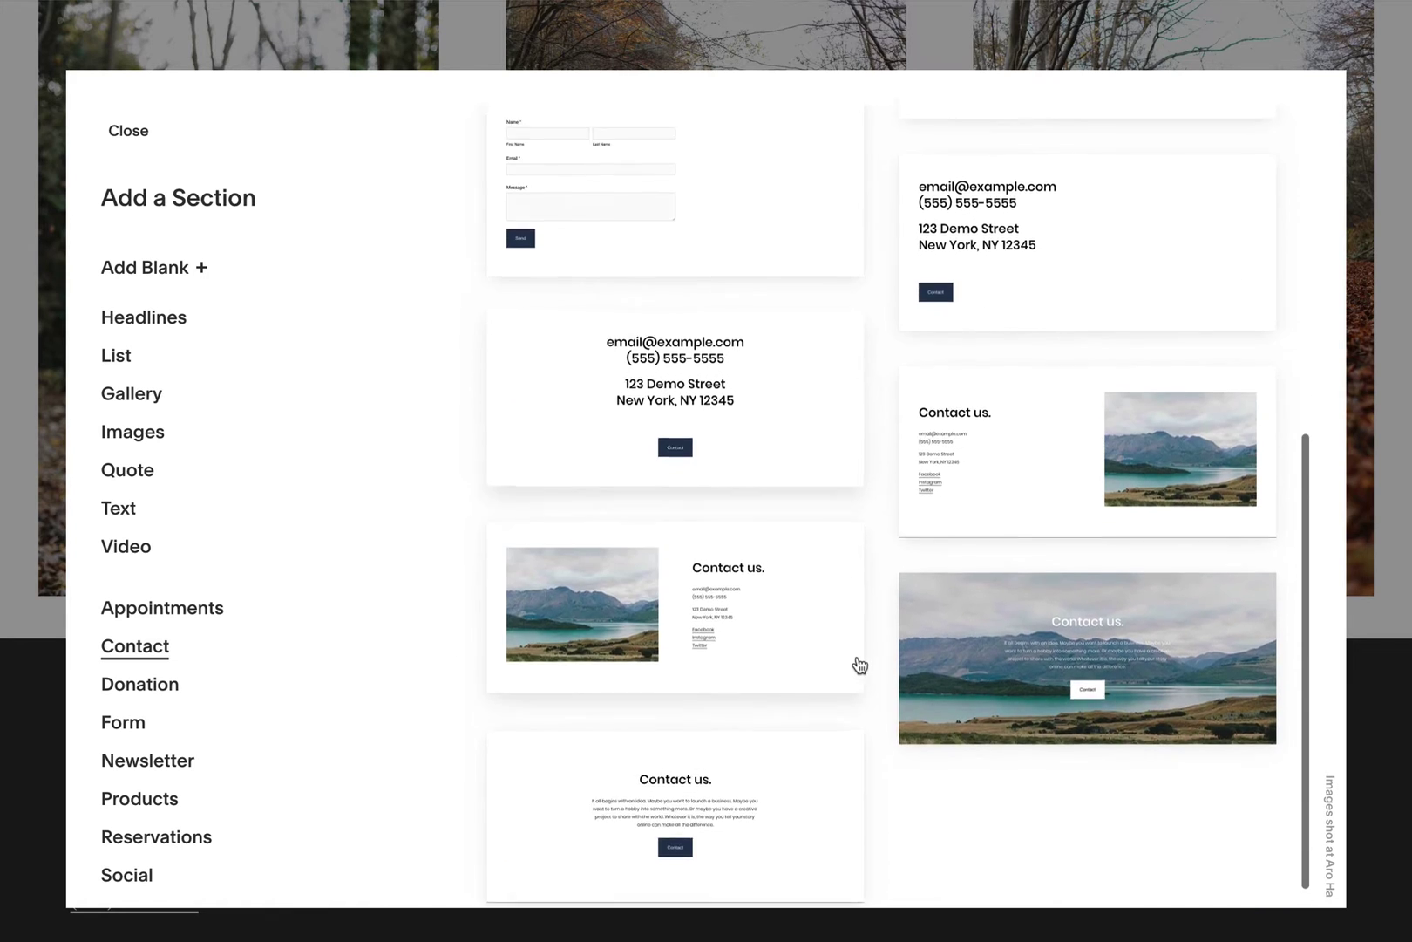
{"action": "scroll", "coordinate": [860, 665], "scroll_direction": "up", "scroll_amount": 6}
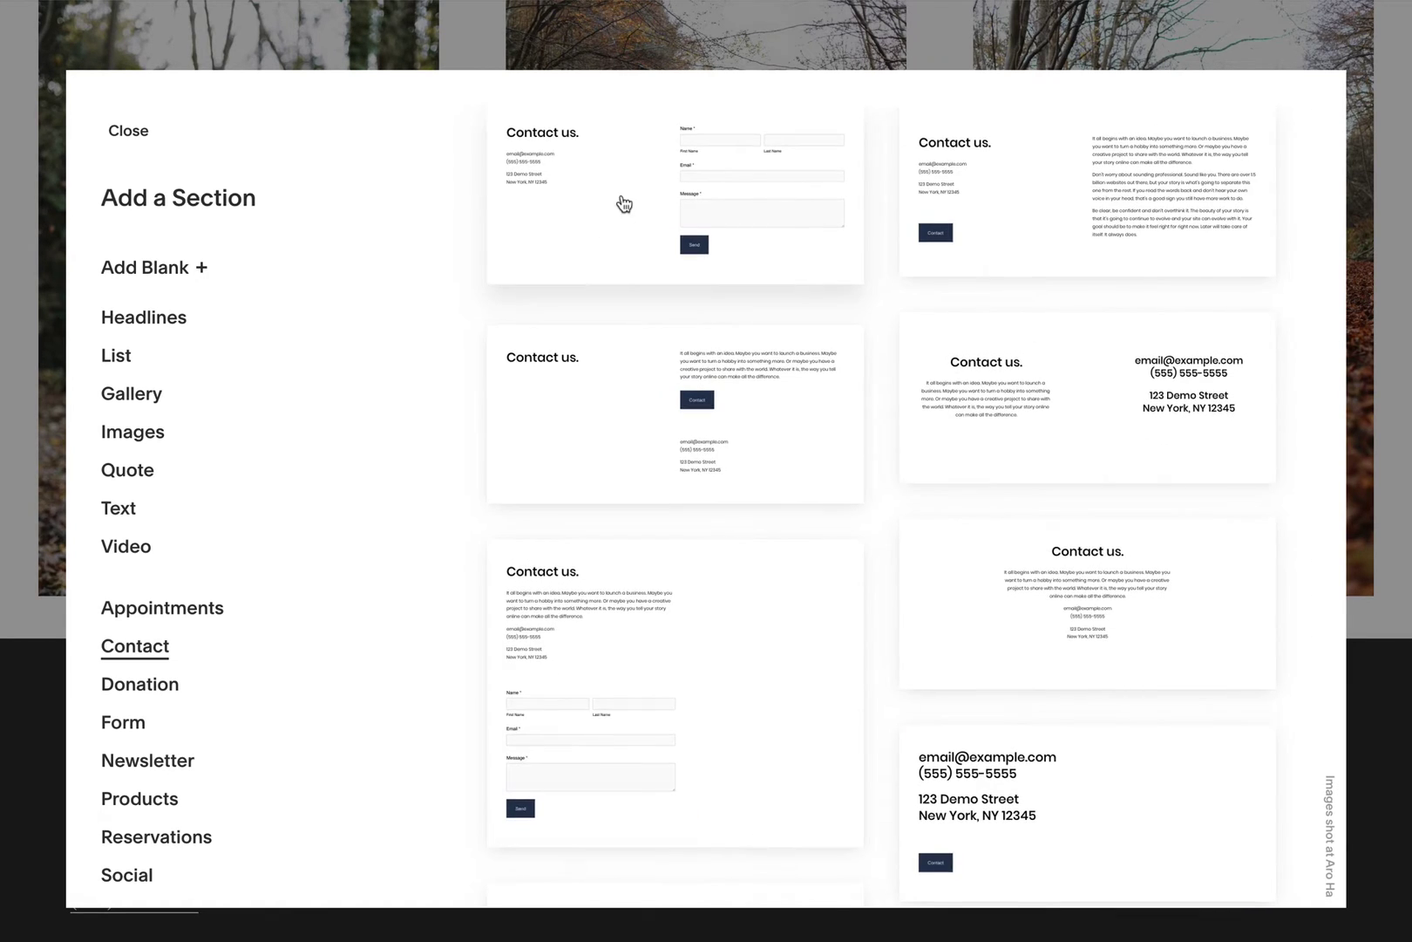
{"action": "left_click", "coordinate": [624, 204]}
Step: Change the heading to 'Contact me.' and the city from York to Orleans
{"action": "left_click", "coordinate": [306, 230]}
{"action": "double_click", "coordinate": [309, 233]}
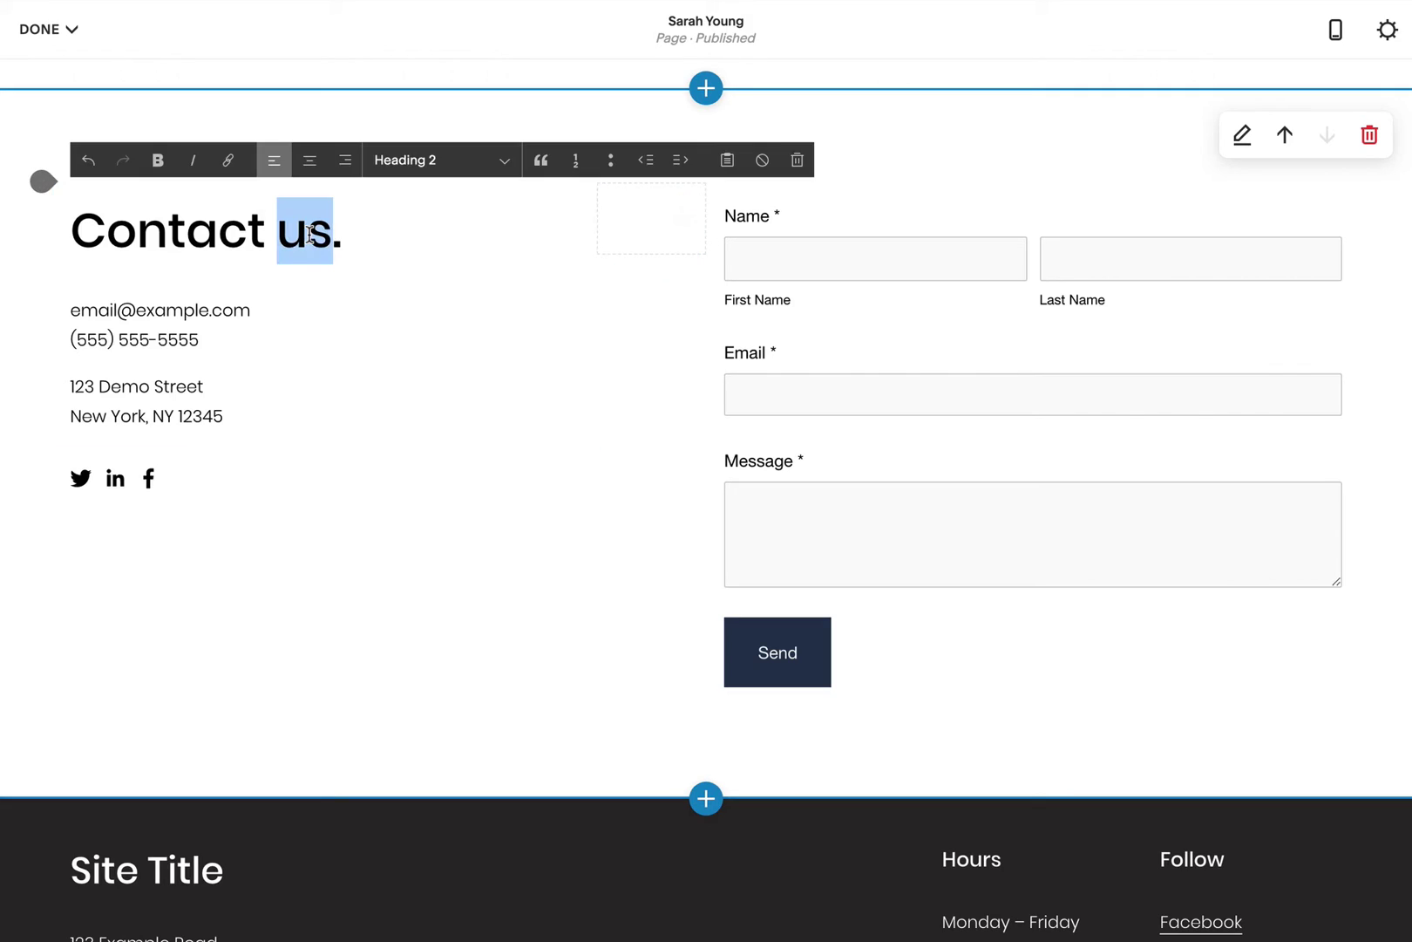
{"action": "type", "text": "me"}
{"action": "left_click_drag", "start_coordinate": [147, 415], "coordinate": [120, 417]}
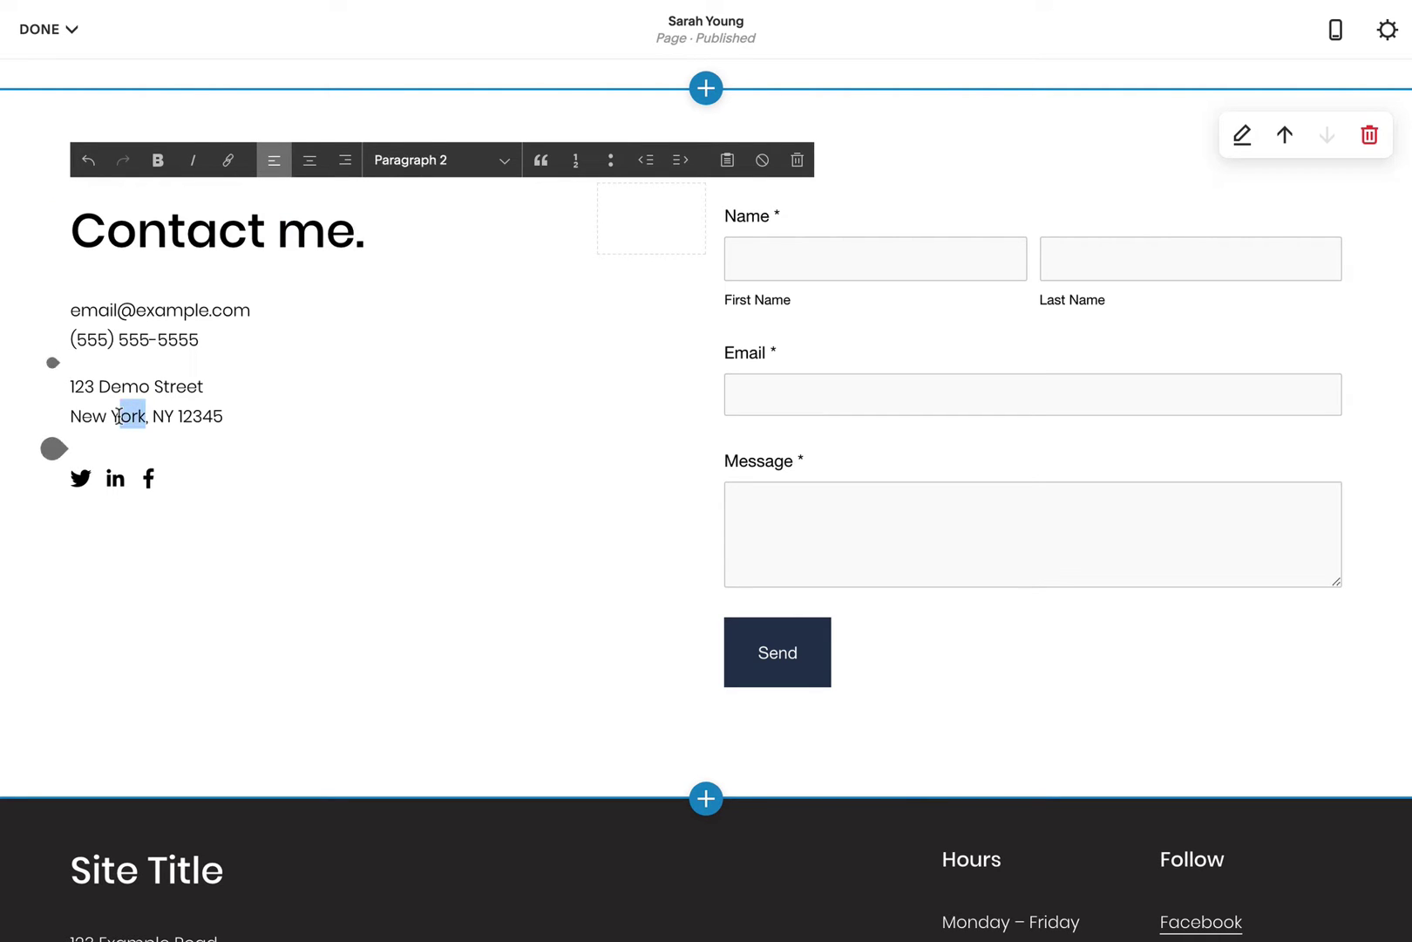
{"action": "type", "text": "Orle"}
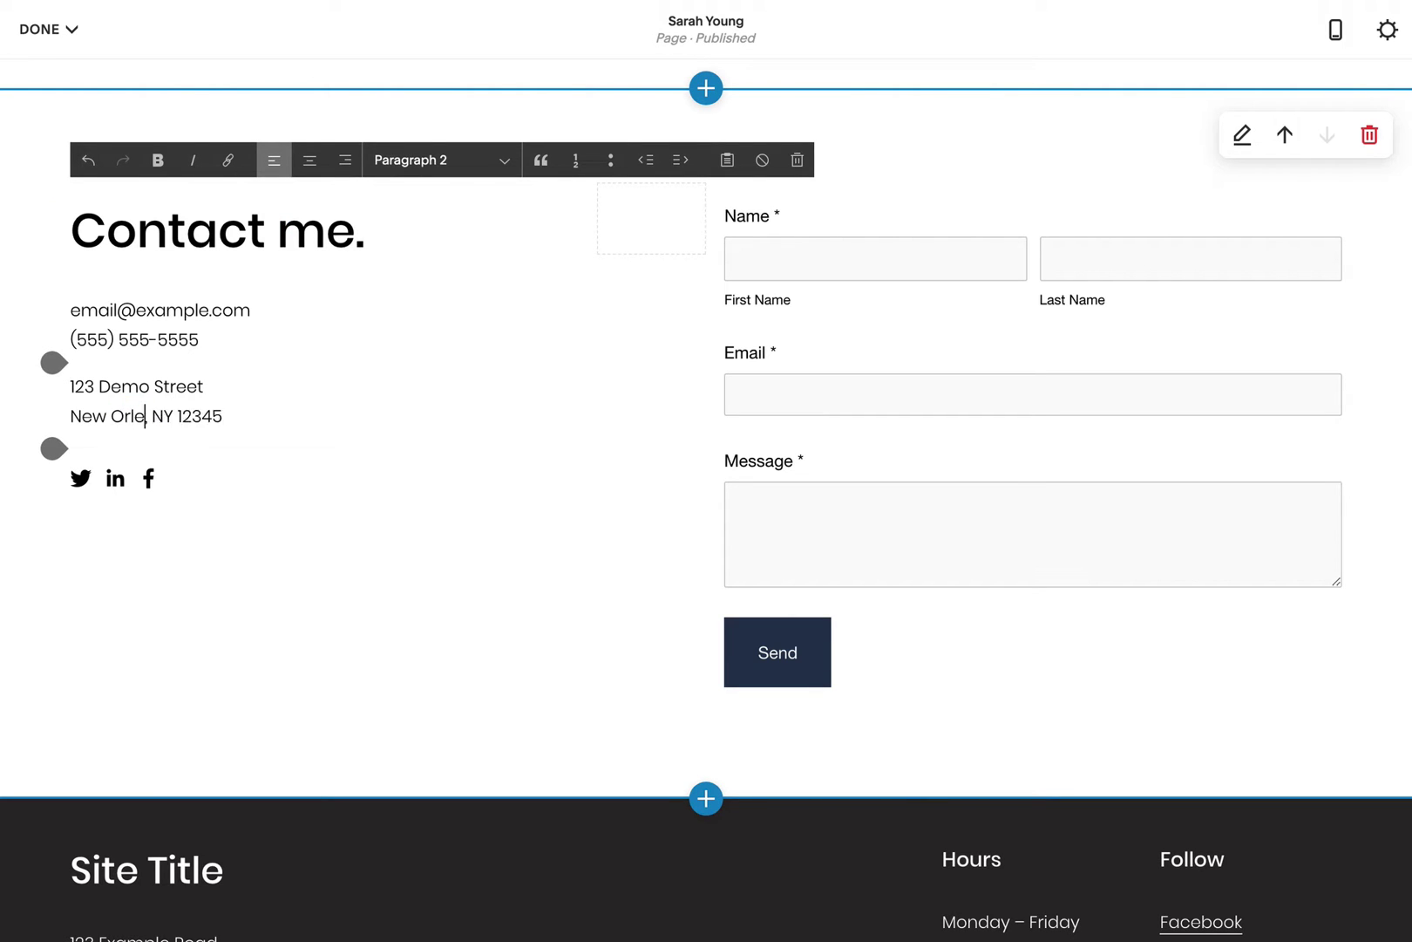
{"action": "type", "text": "ans"}
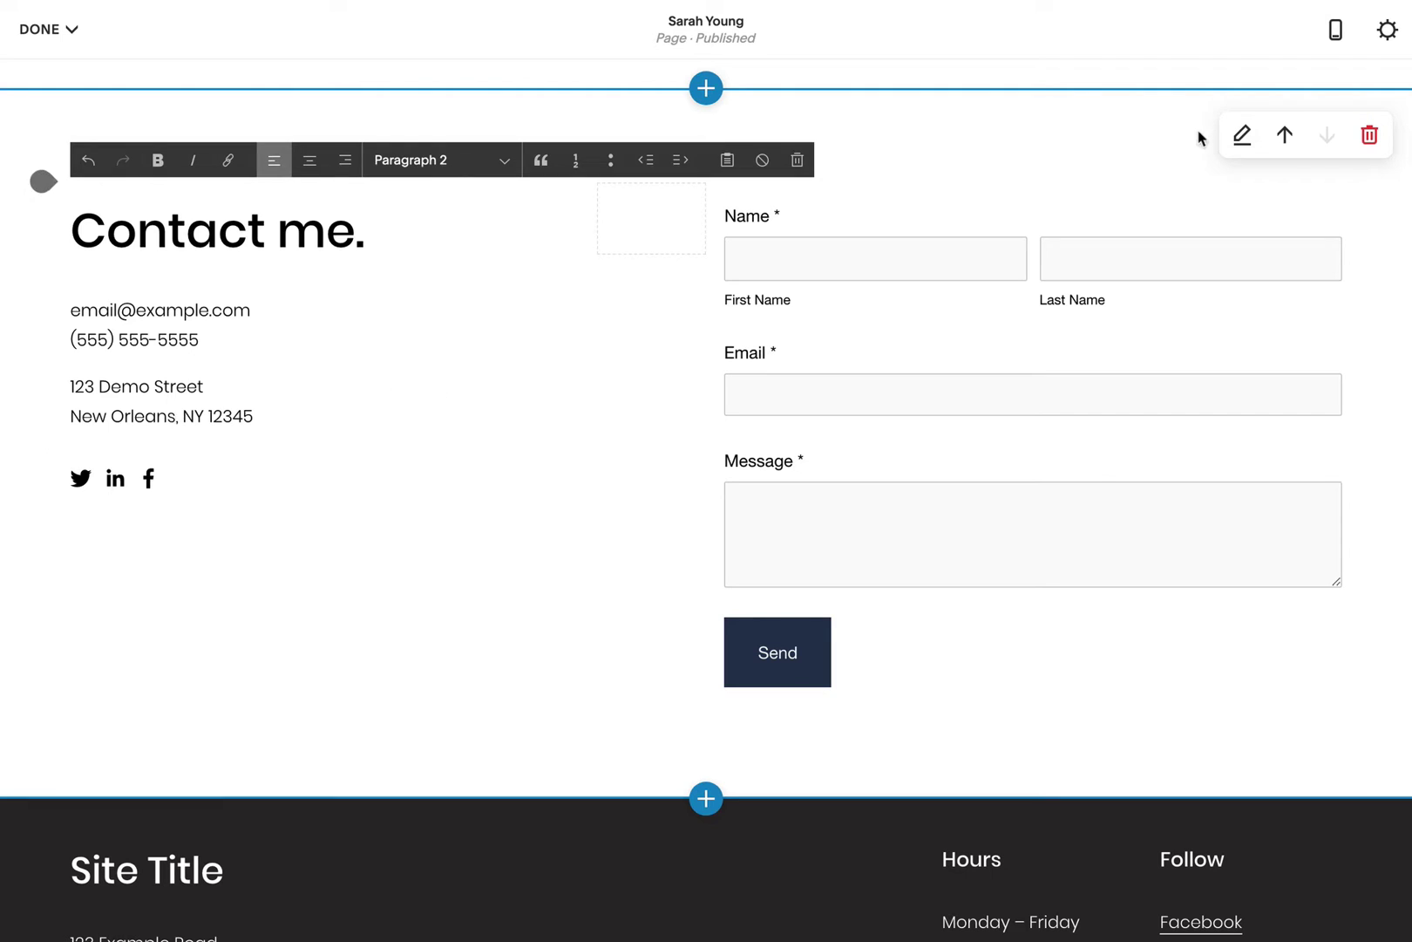
Step: Apply the Accent Dark colour theme to the contact section
{"action": "left_click", "coordinate": [1243, 135]}
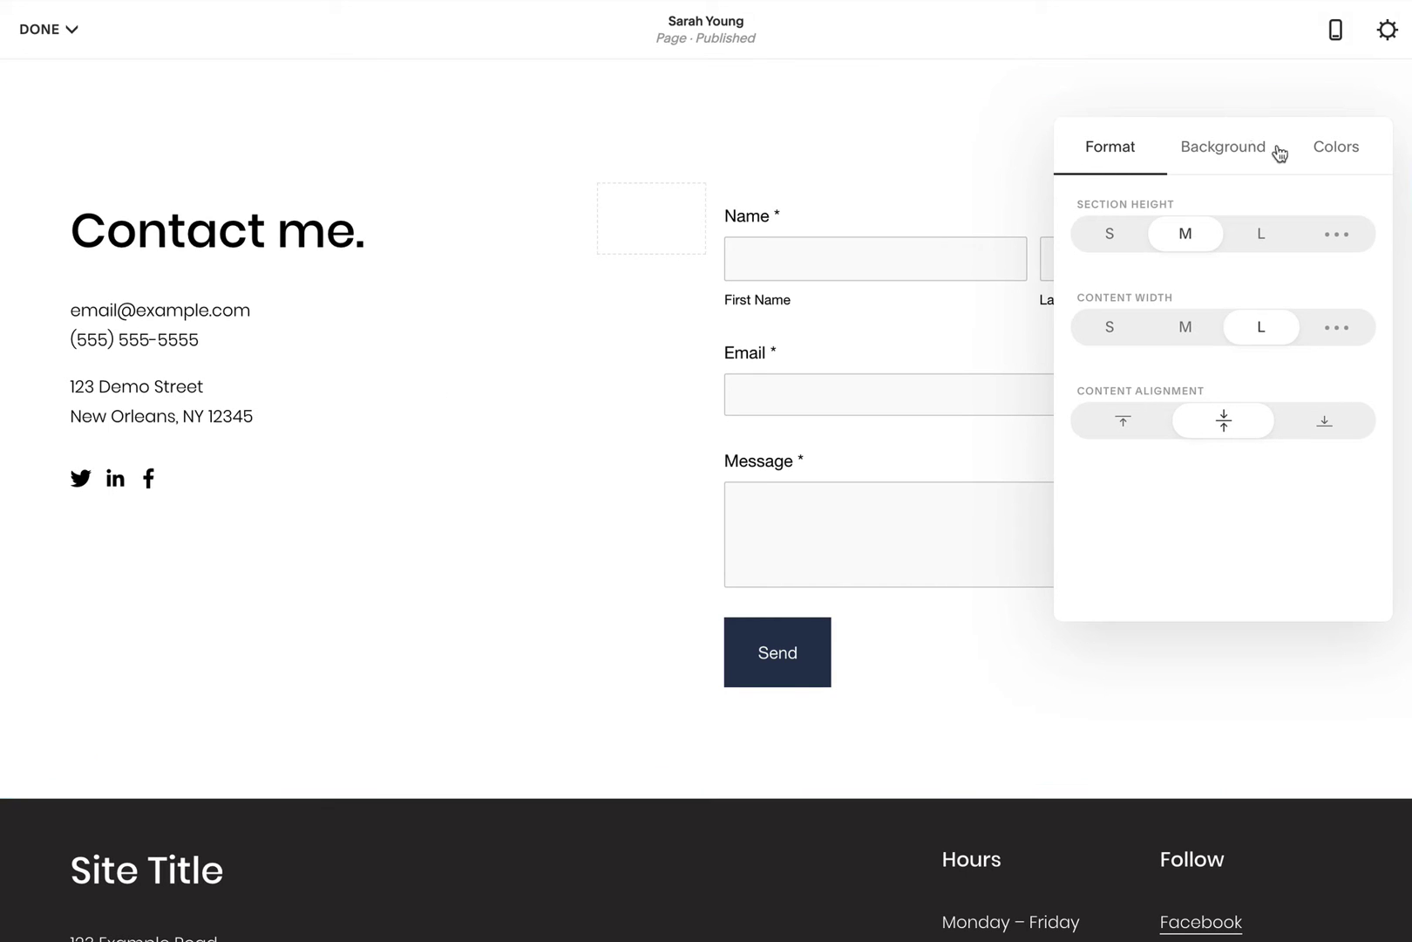
{"action": "left_click", "coordinate": [1331, 152]}
{"action": "scroll", "coordinate": [1253, 565], "scroll_direction": "down", "scroll_amount": 5}
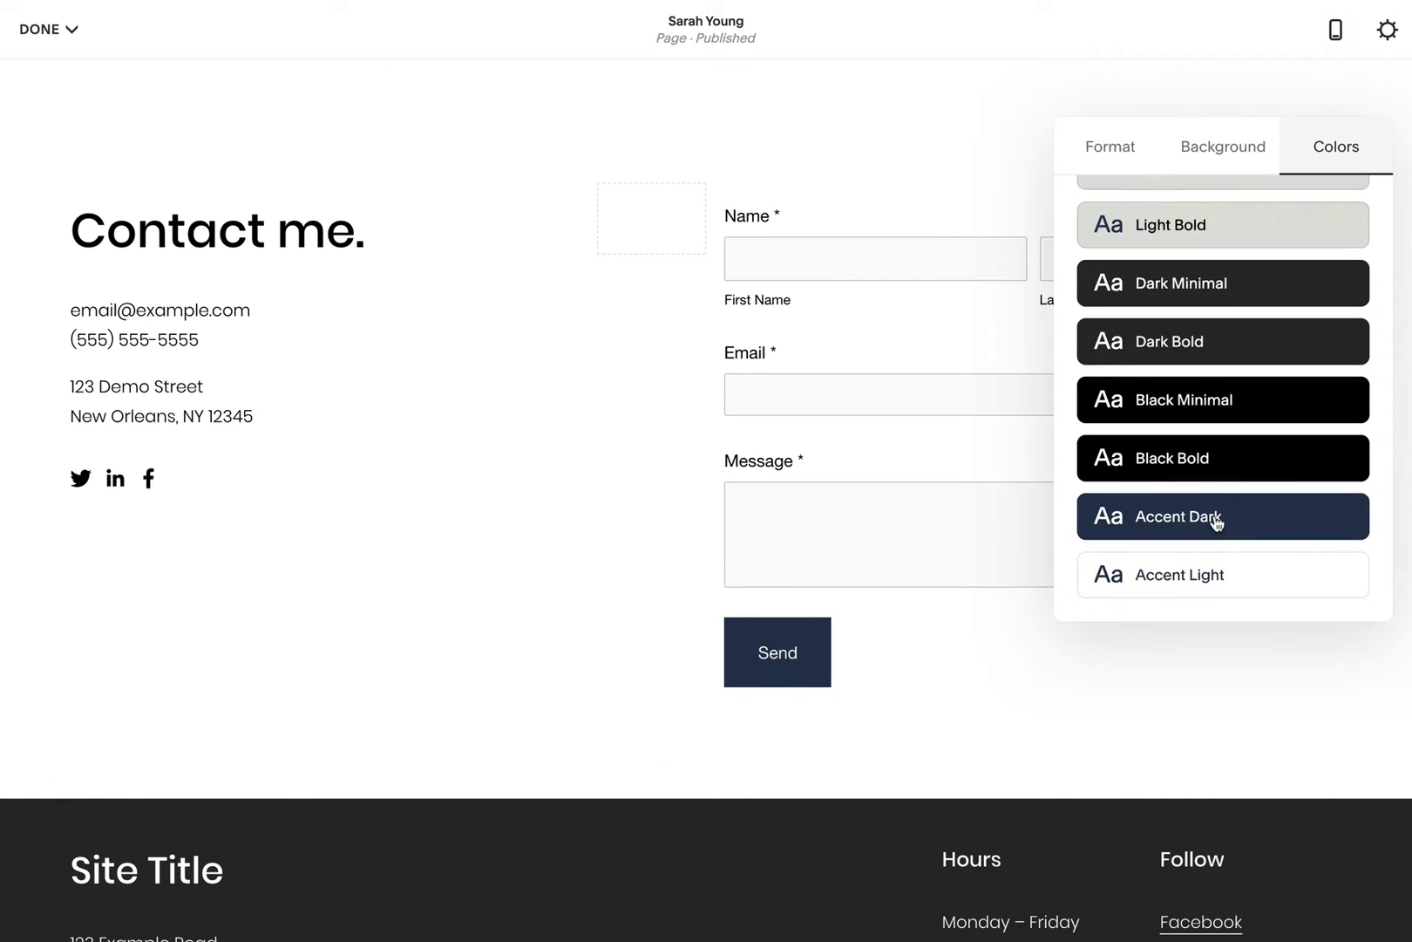
{"action": "left_click", "coordinate": [1217, 521]}
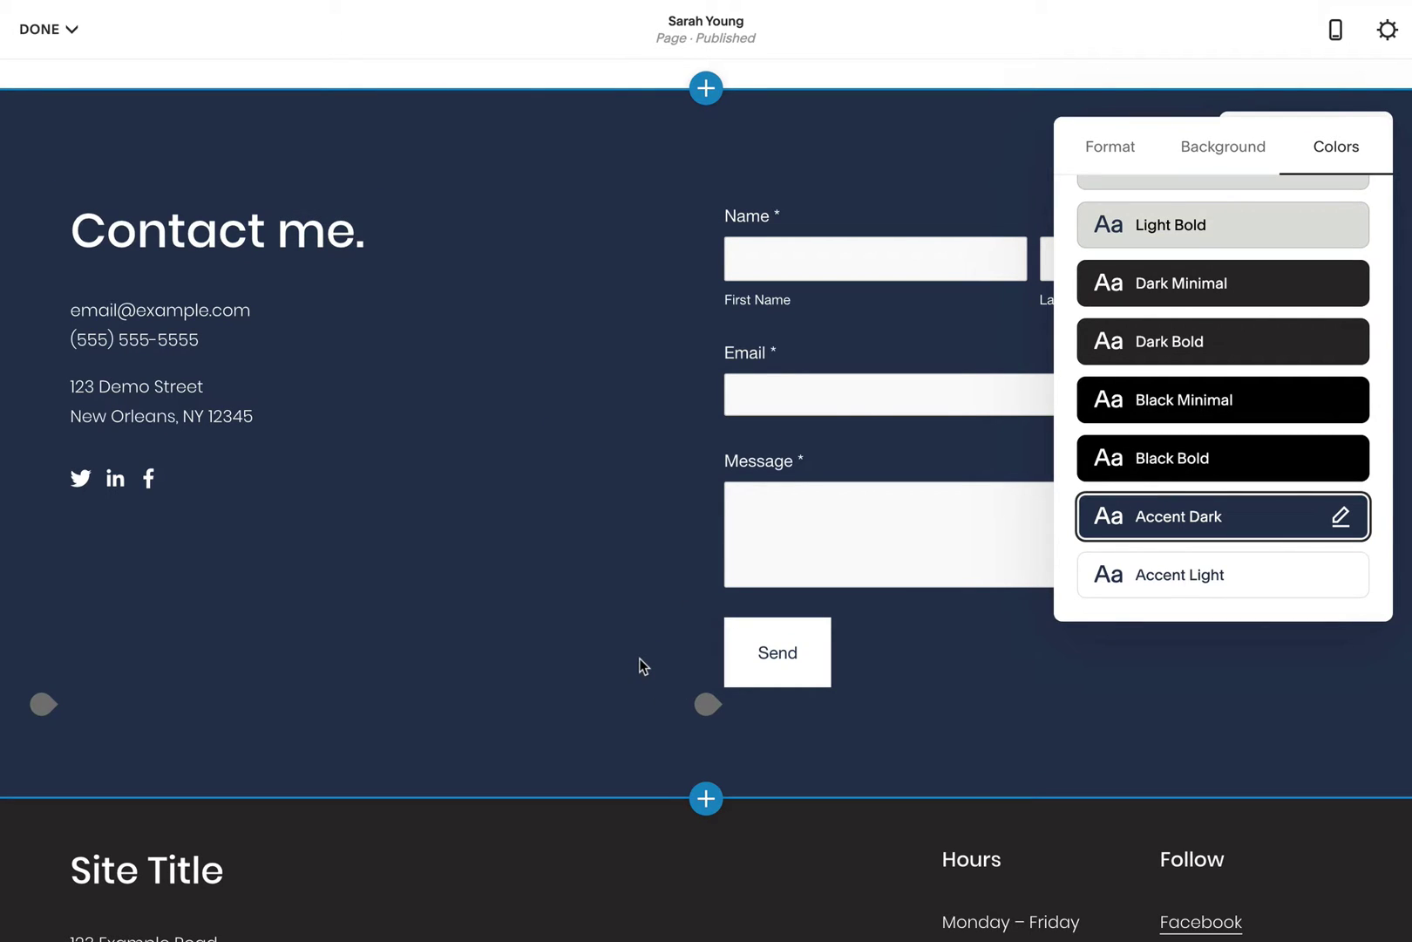
Step: Delete the site footer section and confirm the removal
{"action": "scroll", "coordinate": [640, 650], "scroll_direction": "down", "scroll_amount": 2}
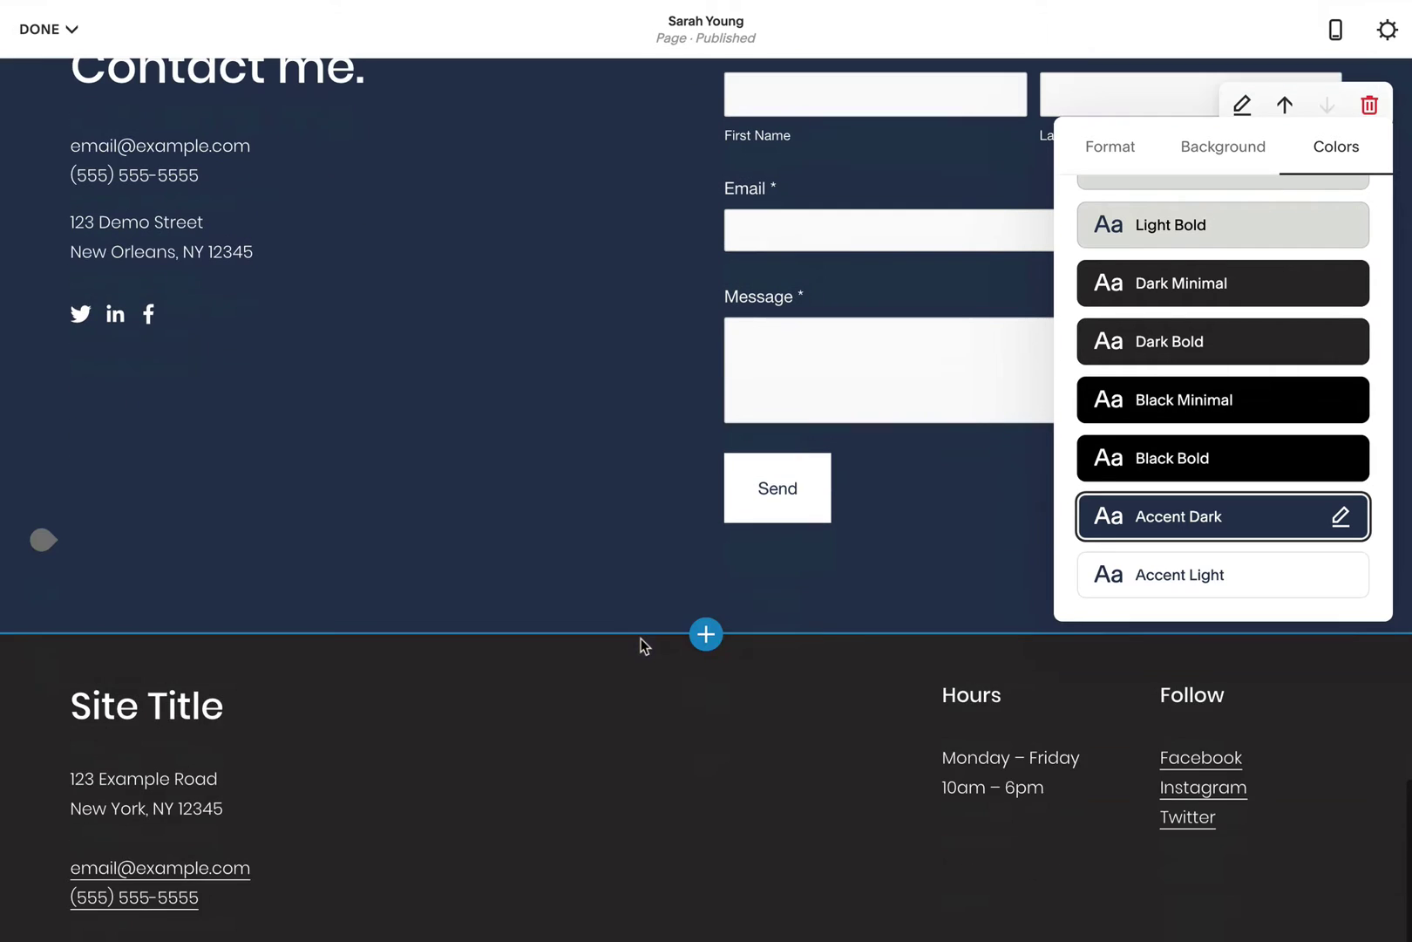
{"action": "mouse_move", "coordinate": [851, 731]}
{"action": "left_click", "coordinate": [692, 688]}
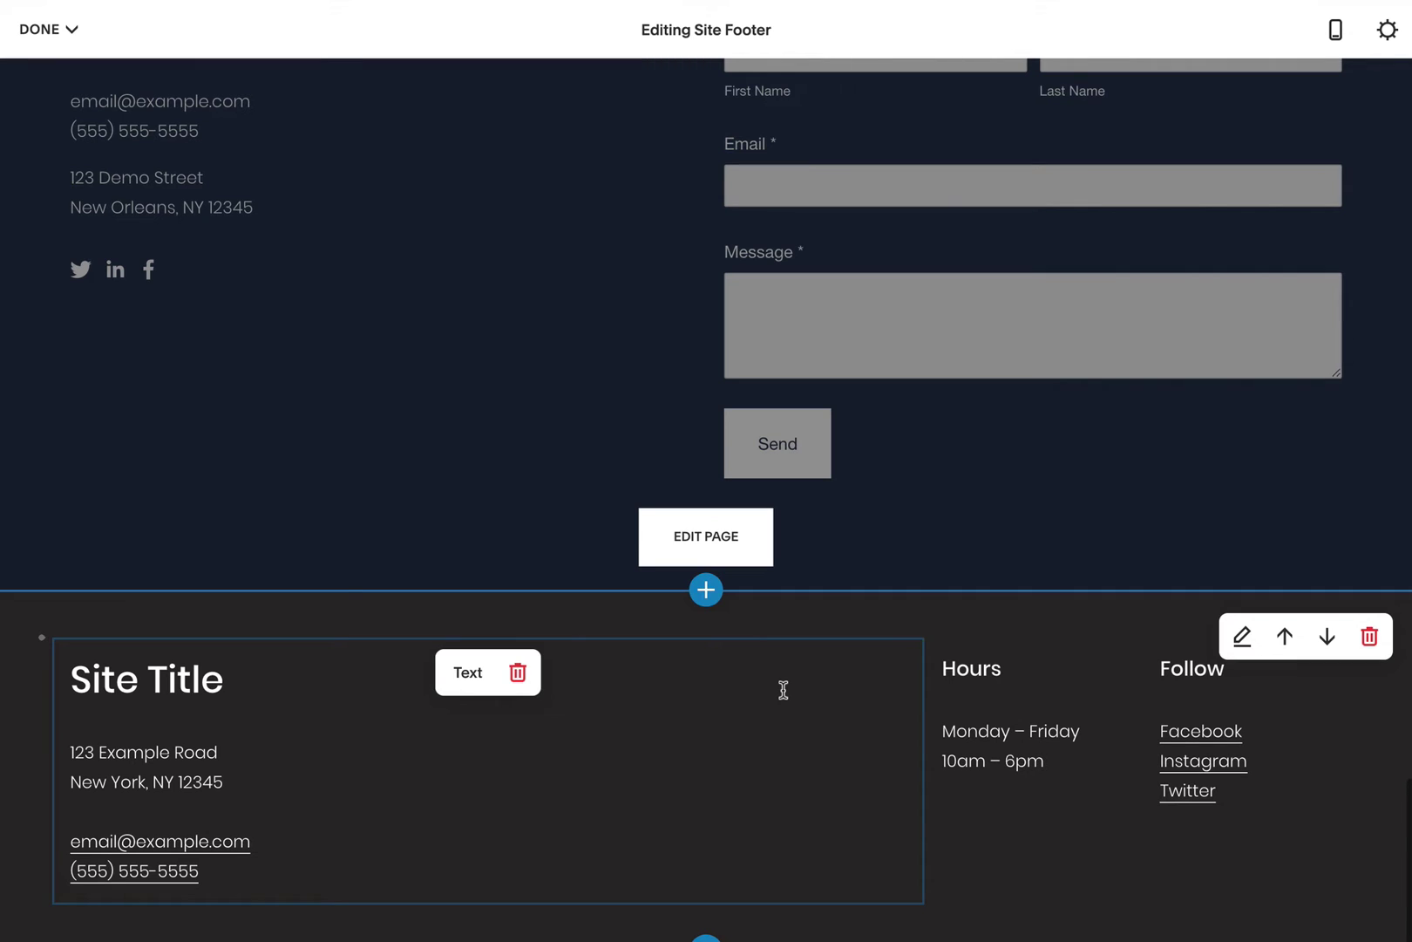
{"action": "left_click", "coordinate": [1368, 637]}
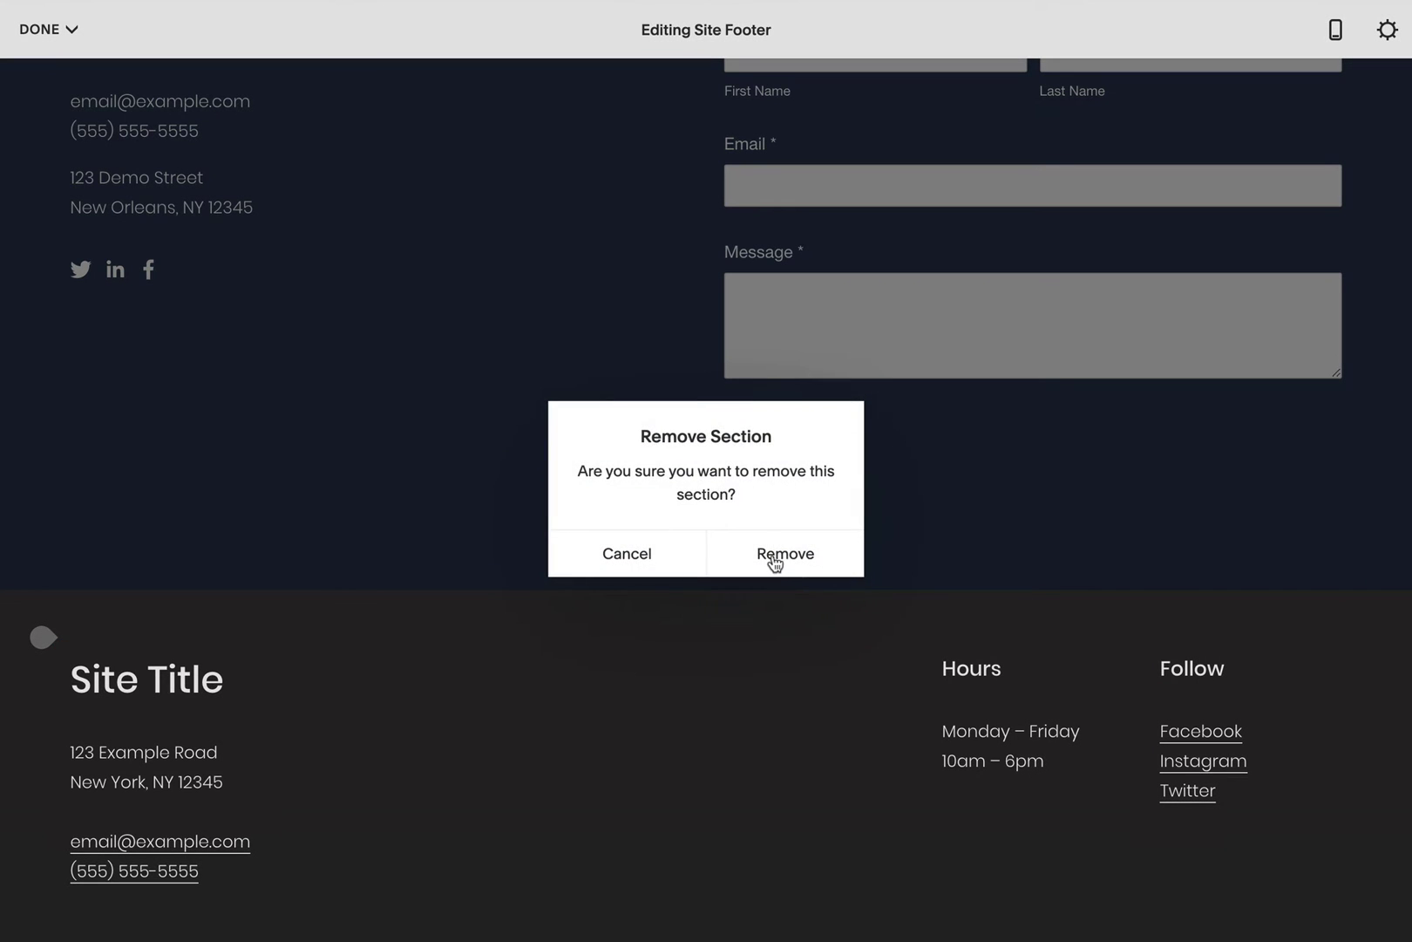
{"action": "left_click", "coordinate": [775, 561]}
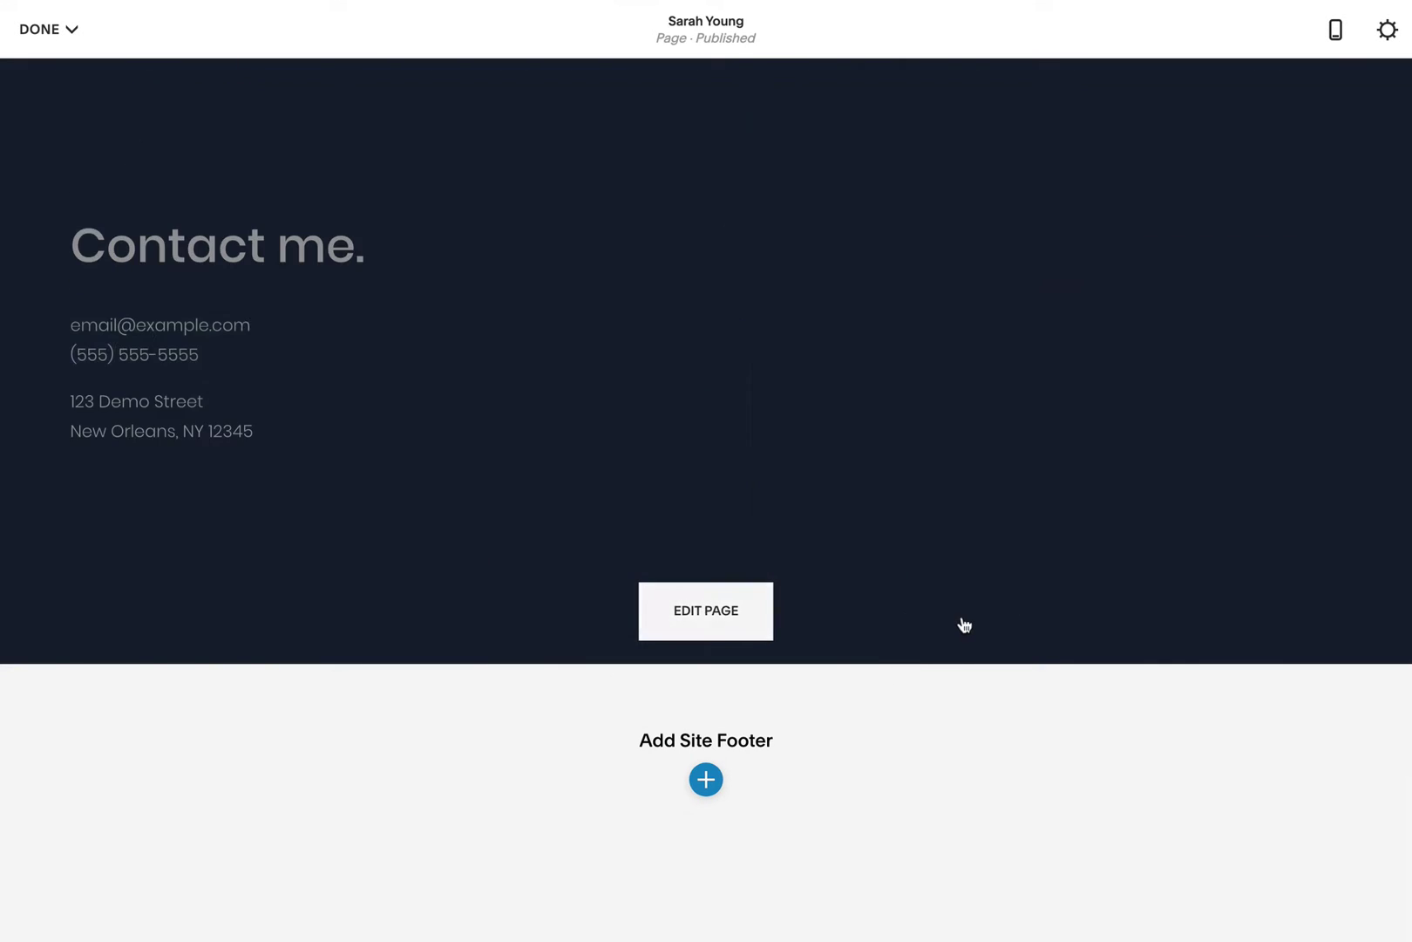
Step: Check the whole page in Mobile Preview, scrolling down through it
{"action": "scroll", "coordinate": [963, 619], "scroll_direction": "up", "scroll_amount": 5}
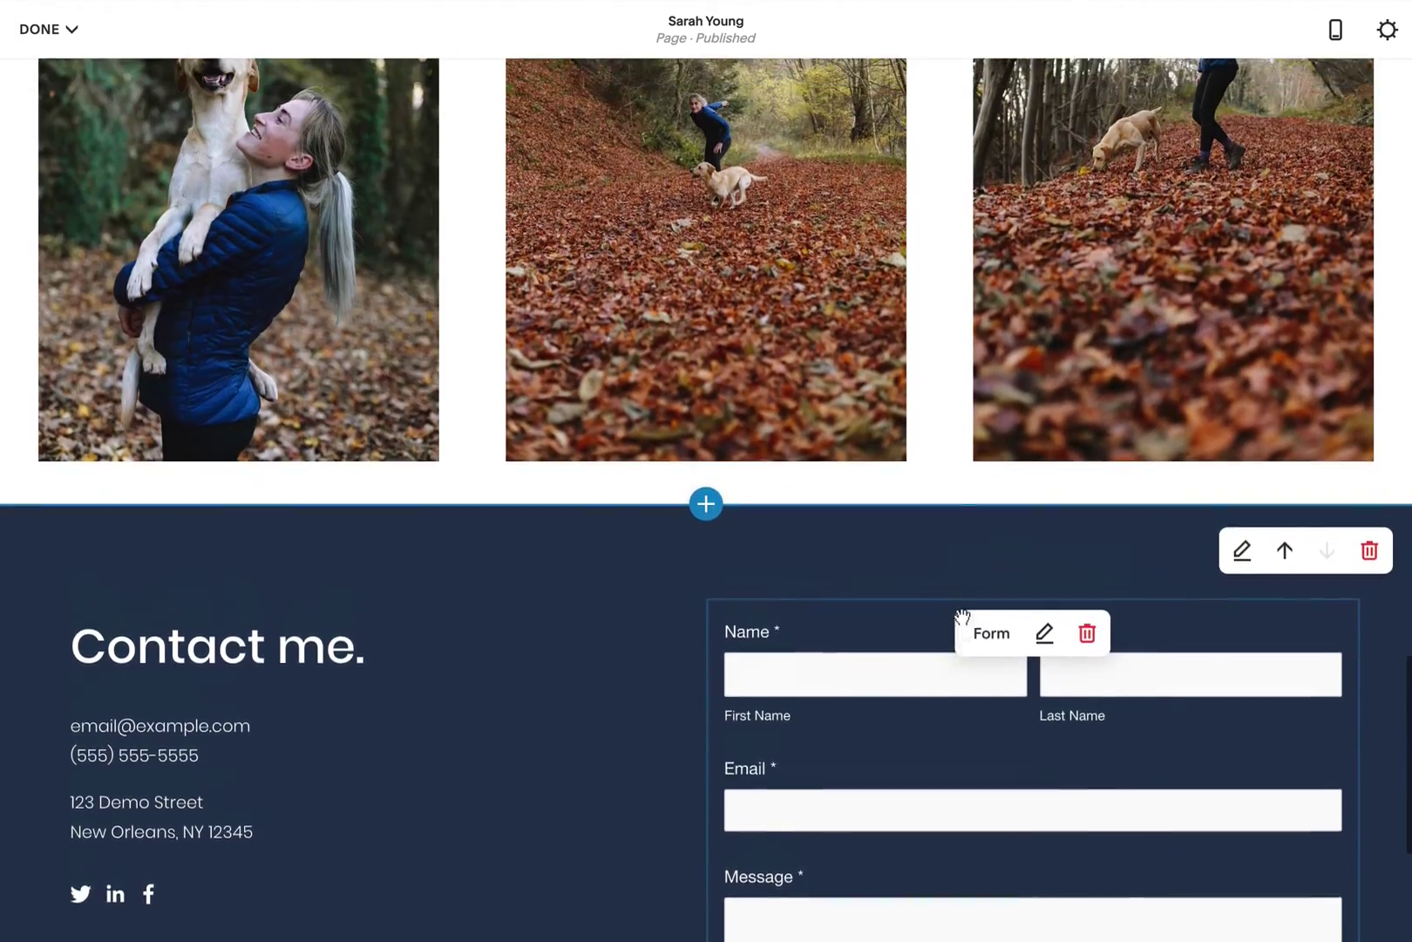
{"action": "scroll", "coordinate": [963, 619], "scroll_direction": "up", "scroll_amount": 5}
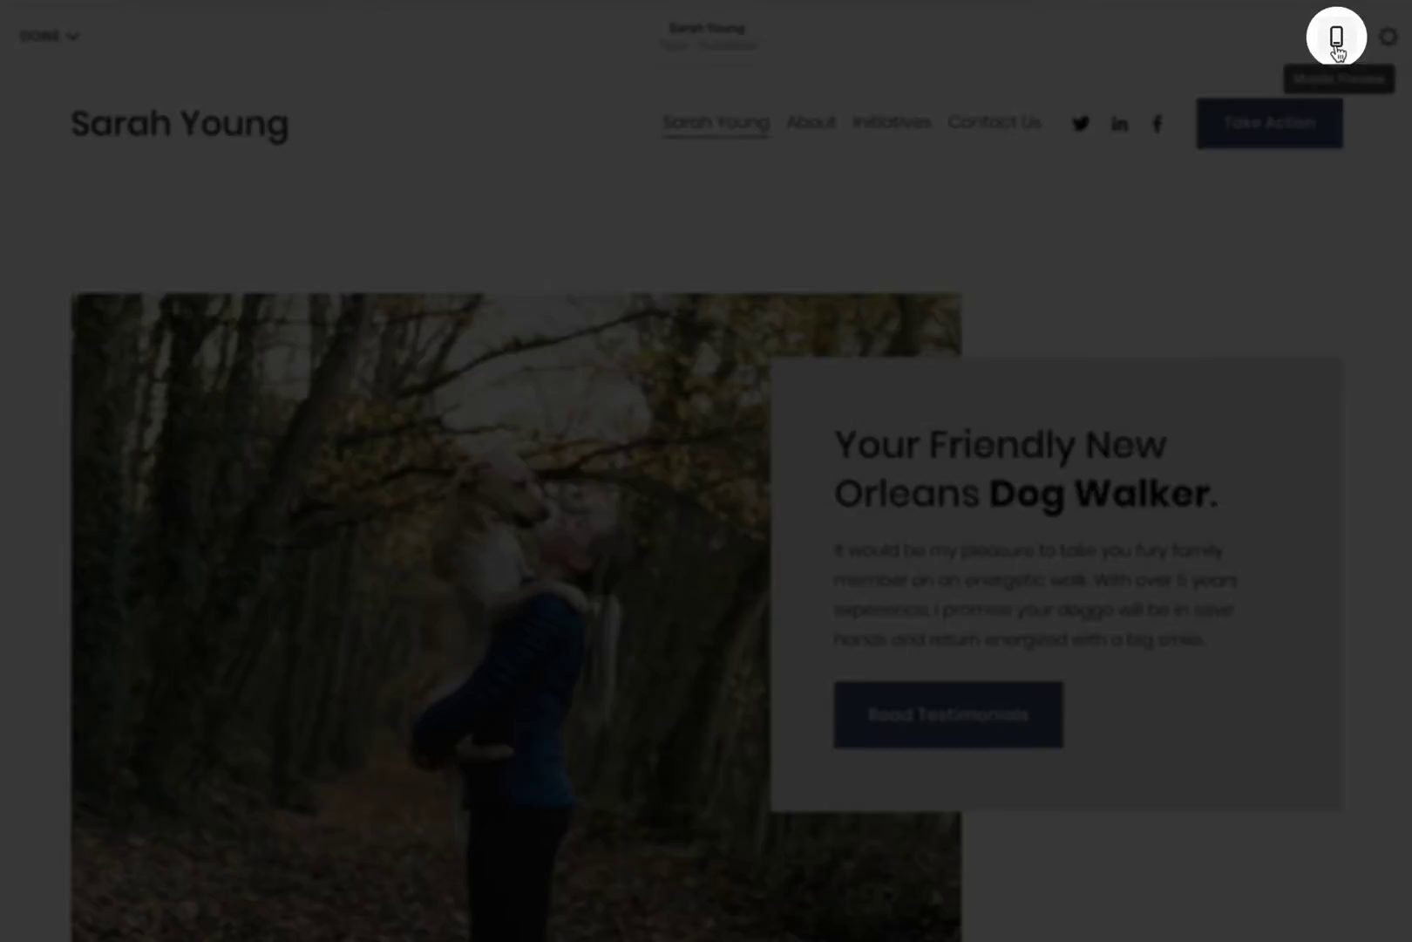
{"action": "left_click", "coordinate": [1336, 39]}
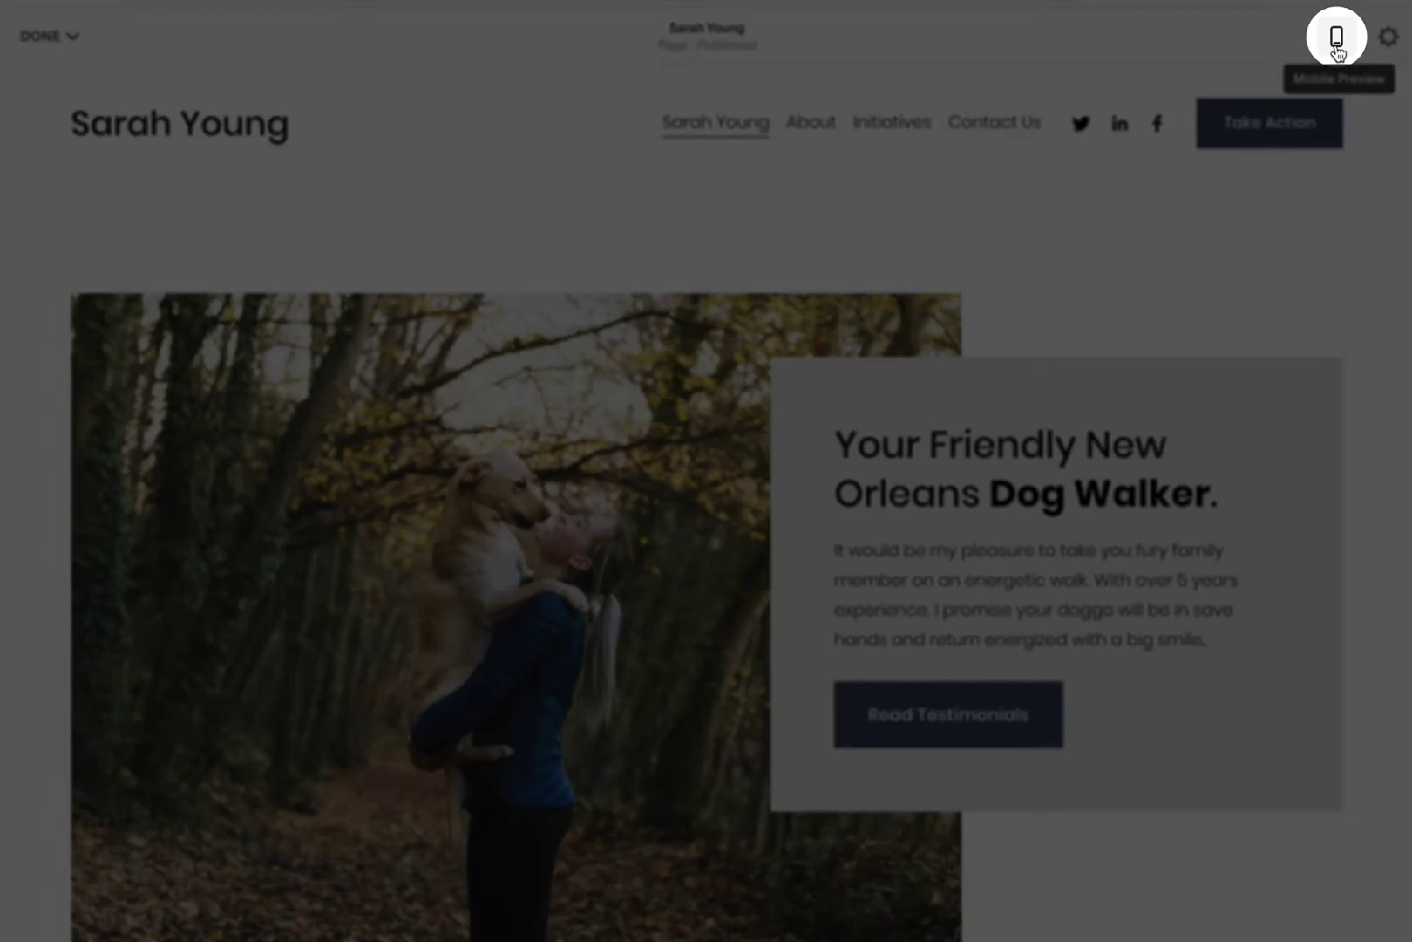
{"action": "scroll", "coordinate": [874, 455], "scroll_direction": "down", "scroll_amount": 3}
{"action": "scroll", "coordinate": [873, 456], "scroll_direction": "down", "scroll_amount": 8}
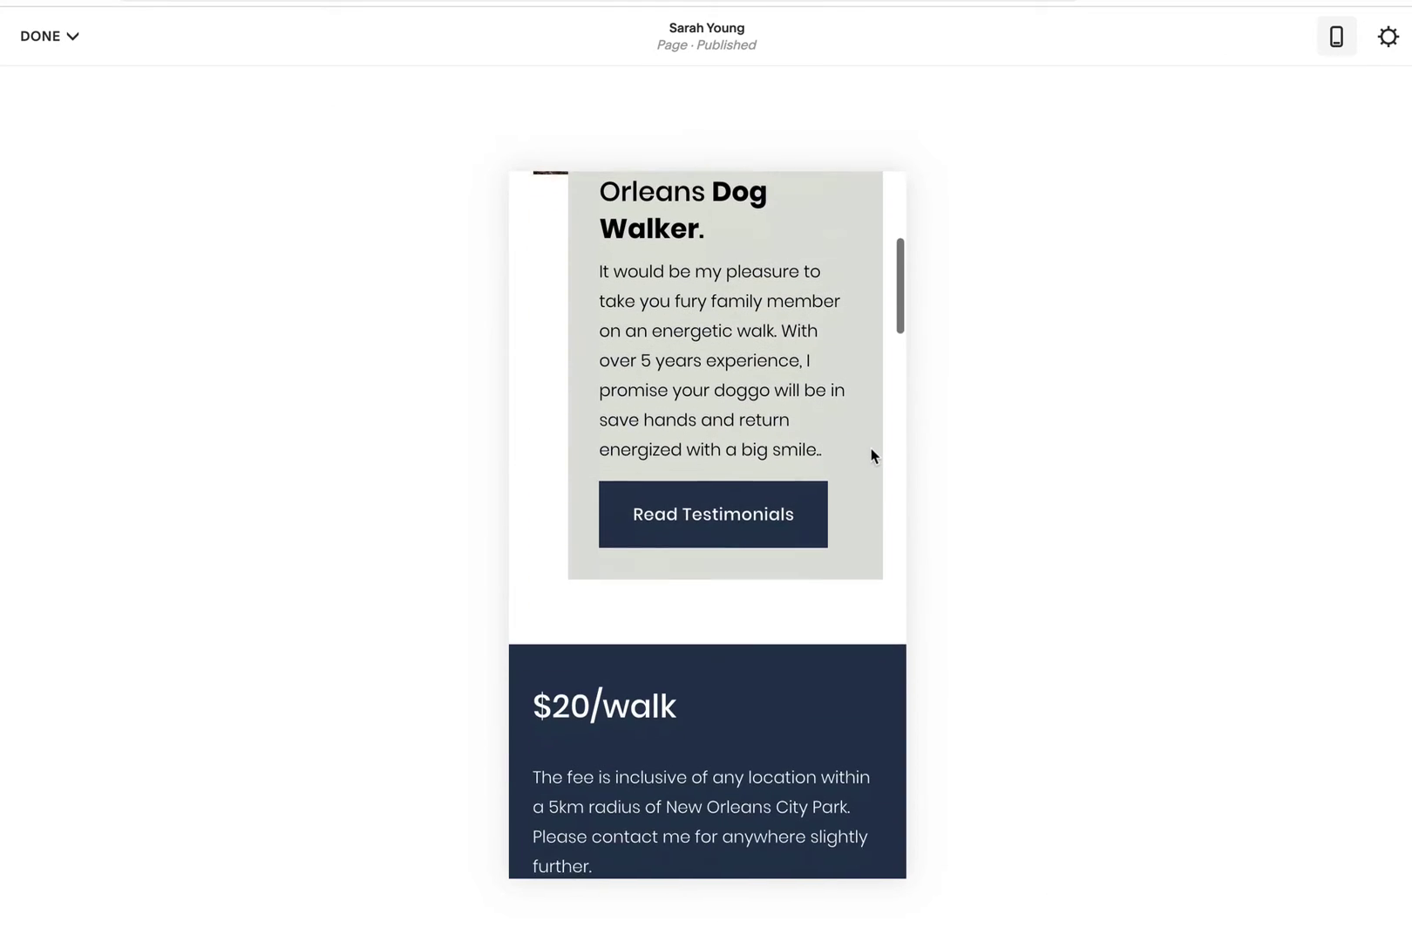
{"action": "scroll", "coordinate": [871, 448], "scroll_direction": "down", "scroll_amount": 5}
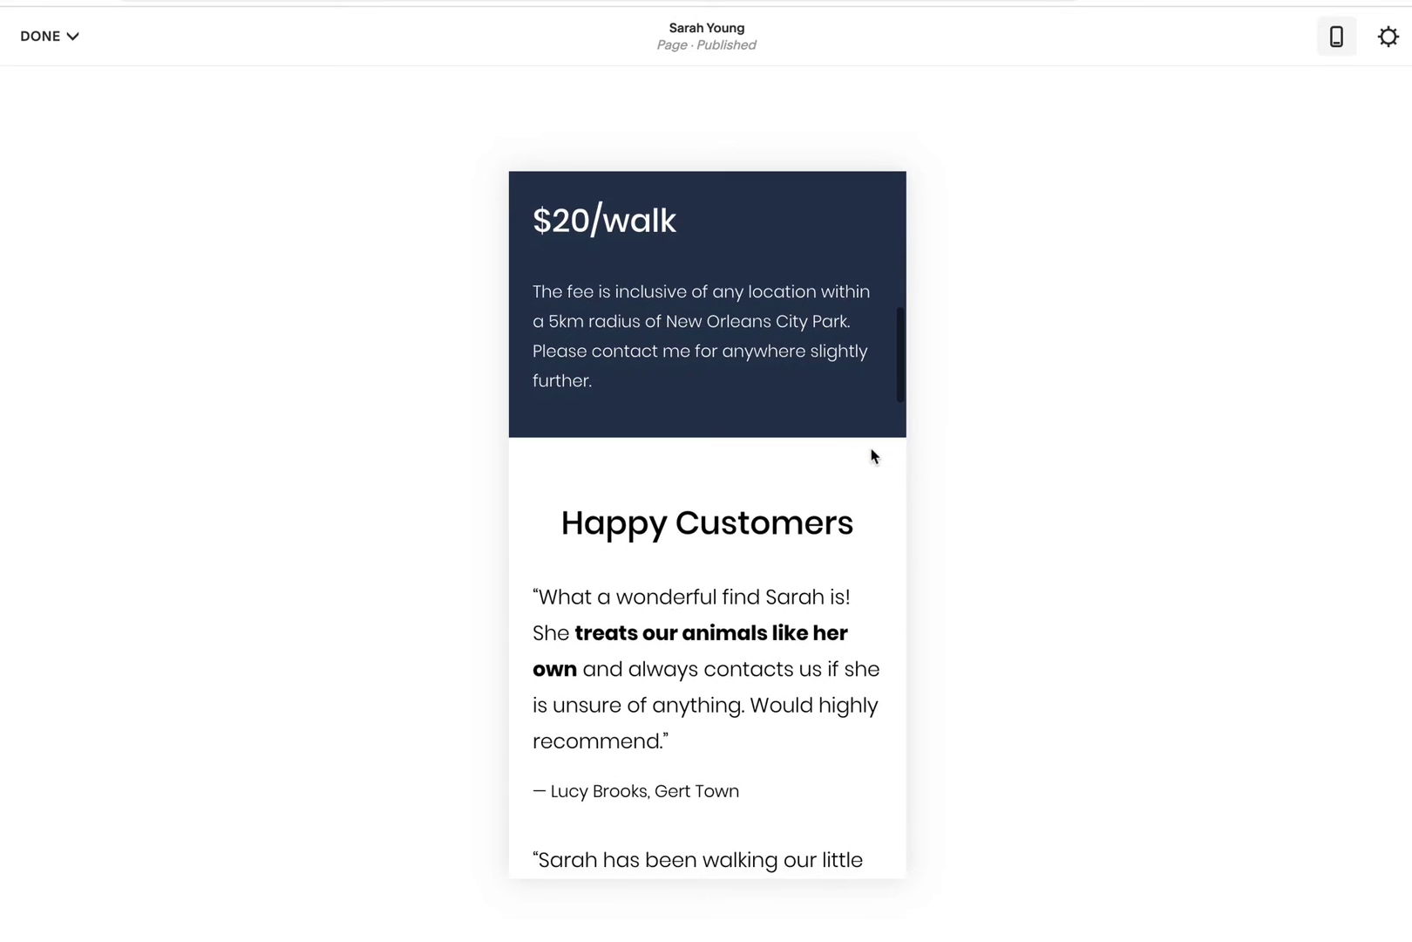
{"action": "scroll", "coordinate": [872, 455], "scroll_direction": "down", "scroll_amount": 8}
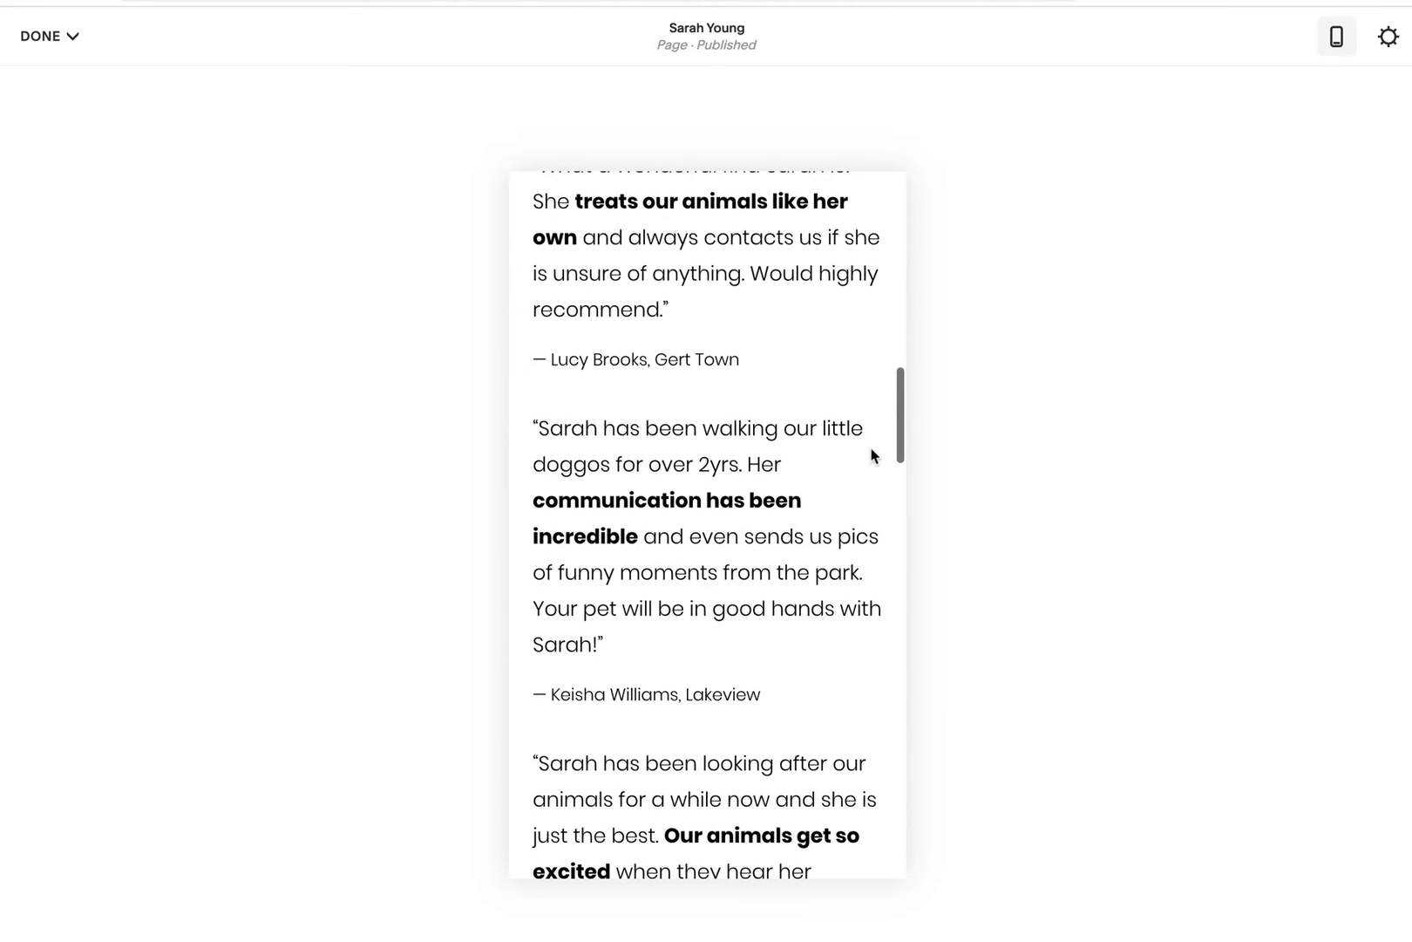
{"action": "scroll", "coordinate": [872, 455], "scroll_direction": "down", "scroll_amount": 14}
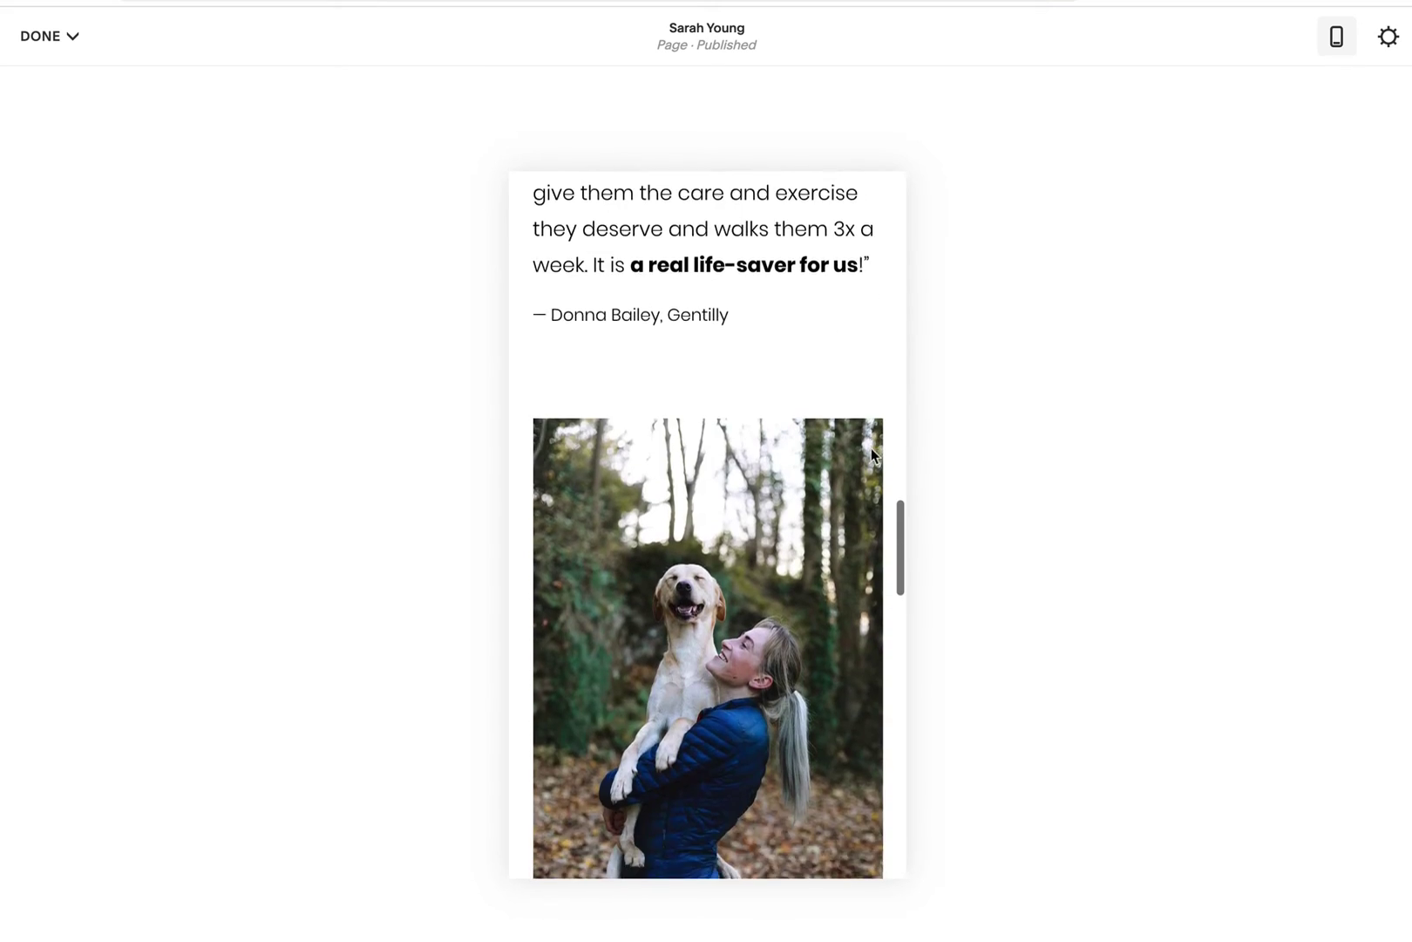
{"action": "scroll", "coordinate": [871, 448], "scroll_direction": "down", "scroll_amount": 9}
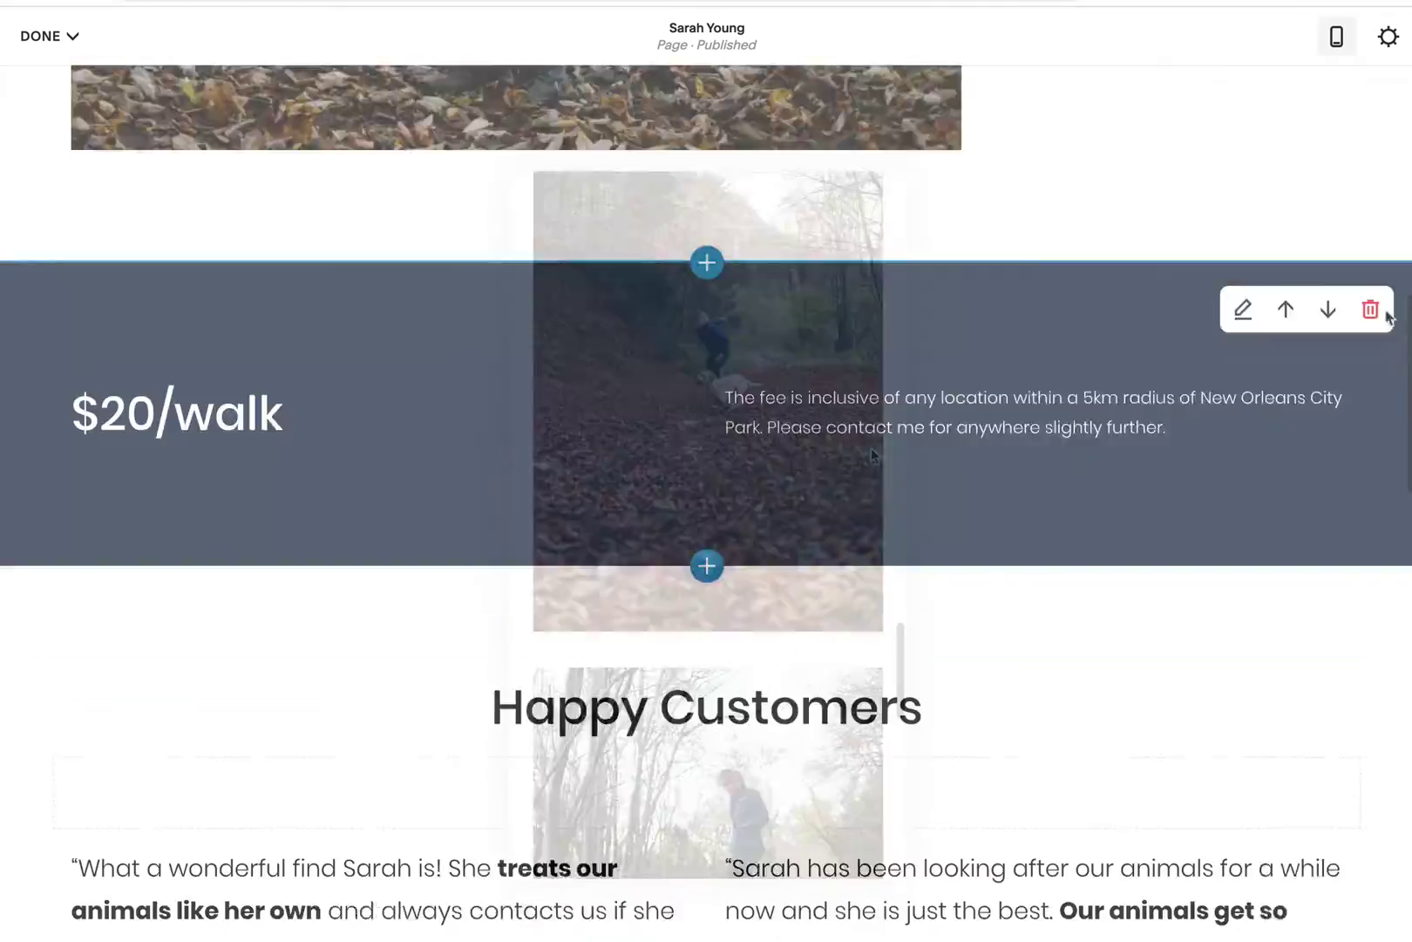
{"action": "scroll", "coordinate": [1381, 314], "scroll_direction": "down", "scroll_amount": 14}
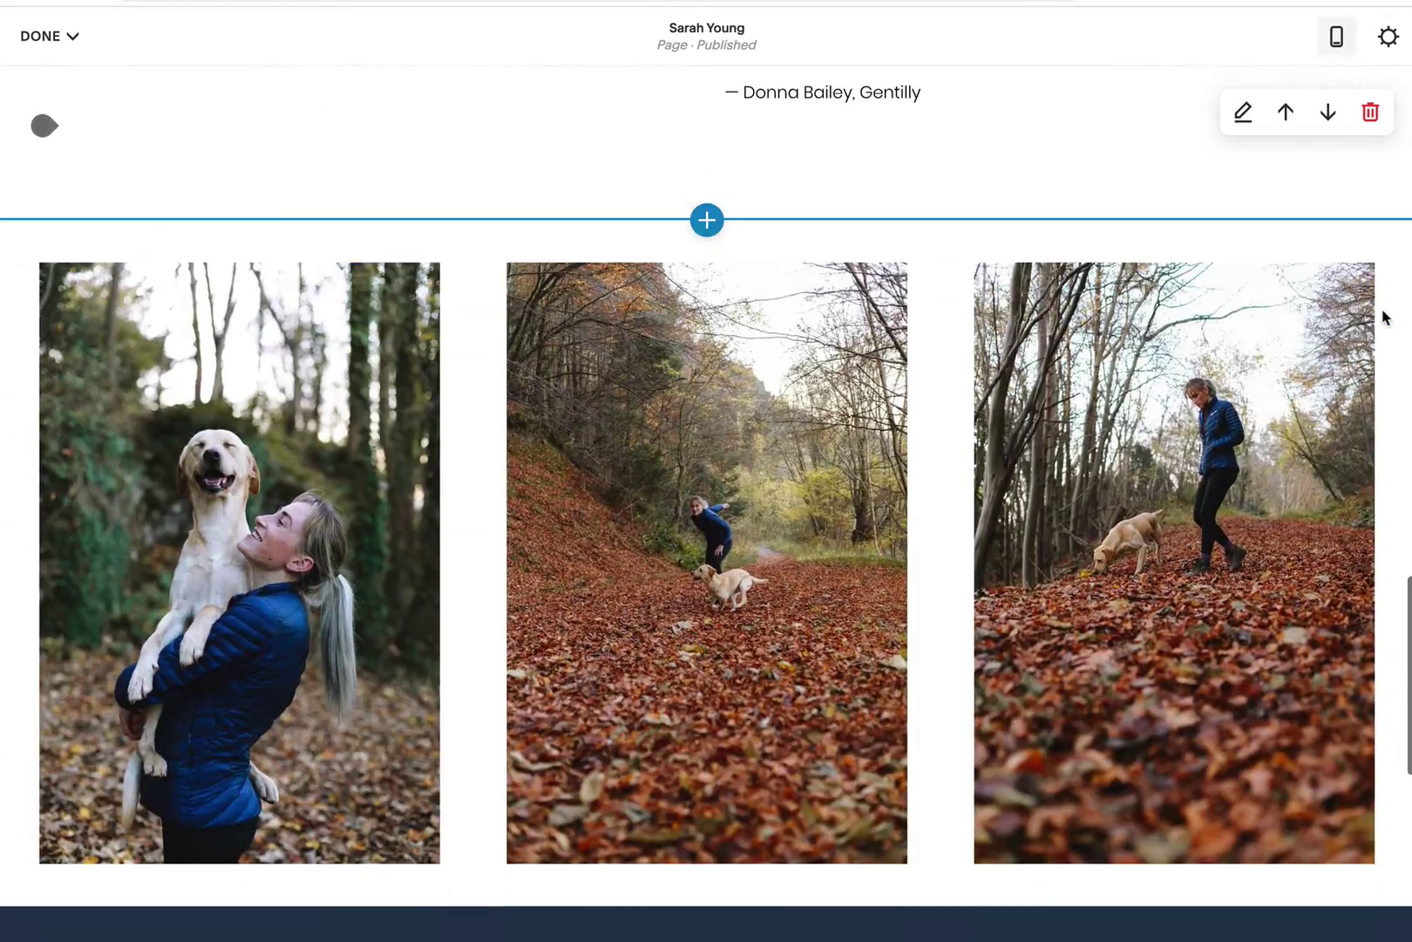
Step: Move the photo gallery section up one place, above the testimonials
{"action": "mouse_move", "coordinate": [1384, 316]}
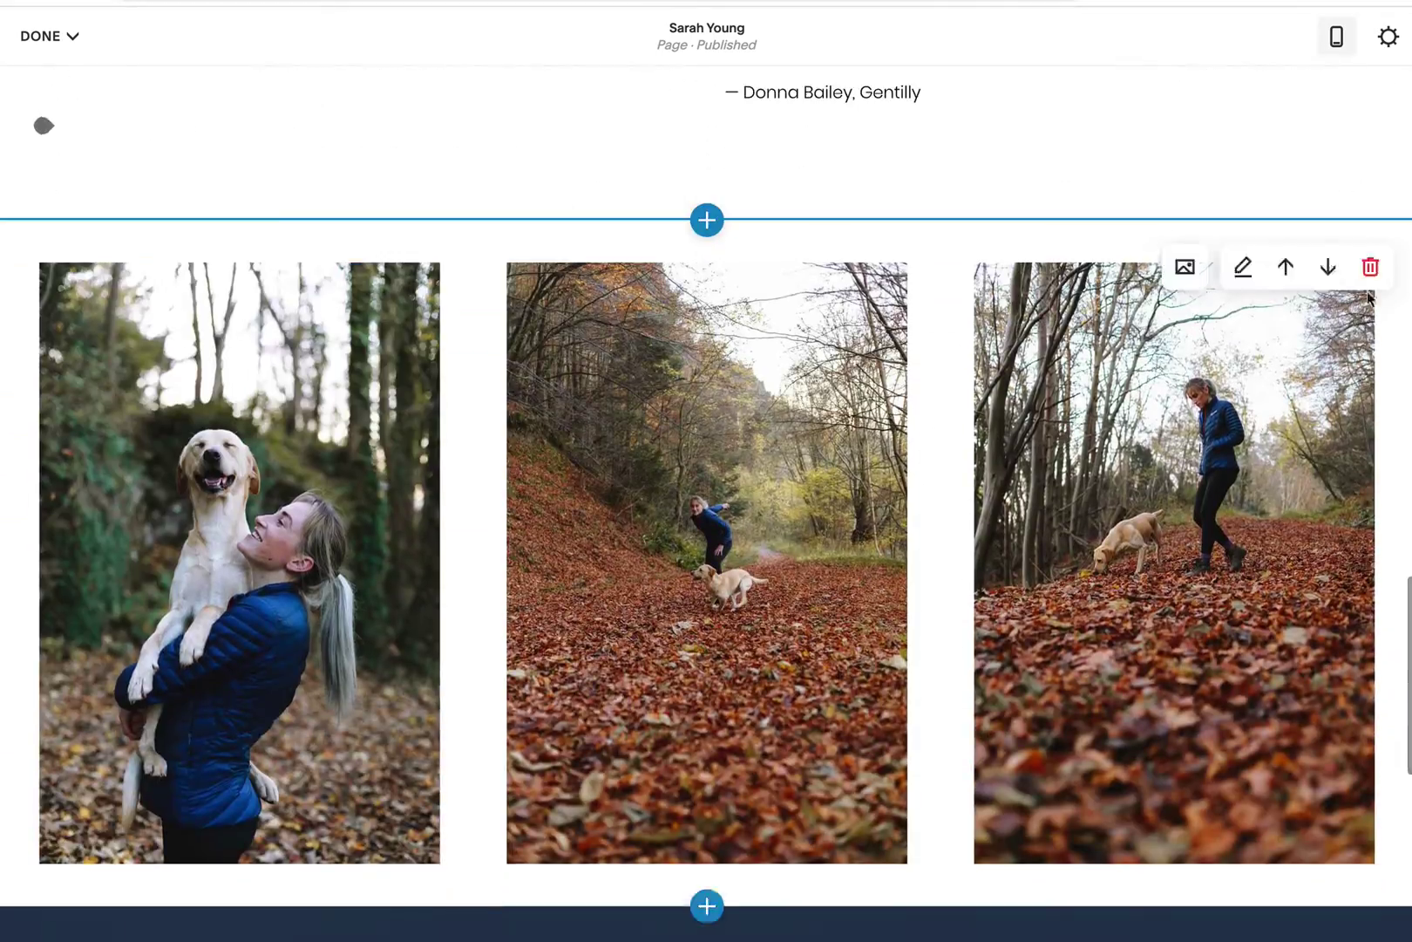
{"action": "left_click", "coordinate": [1285, 268]}
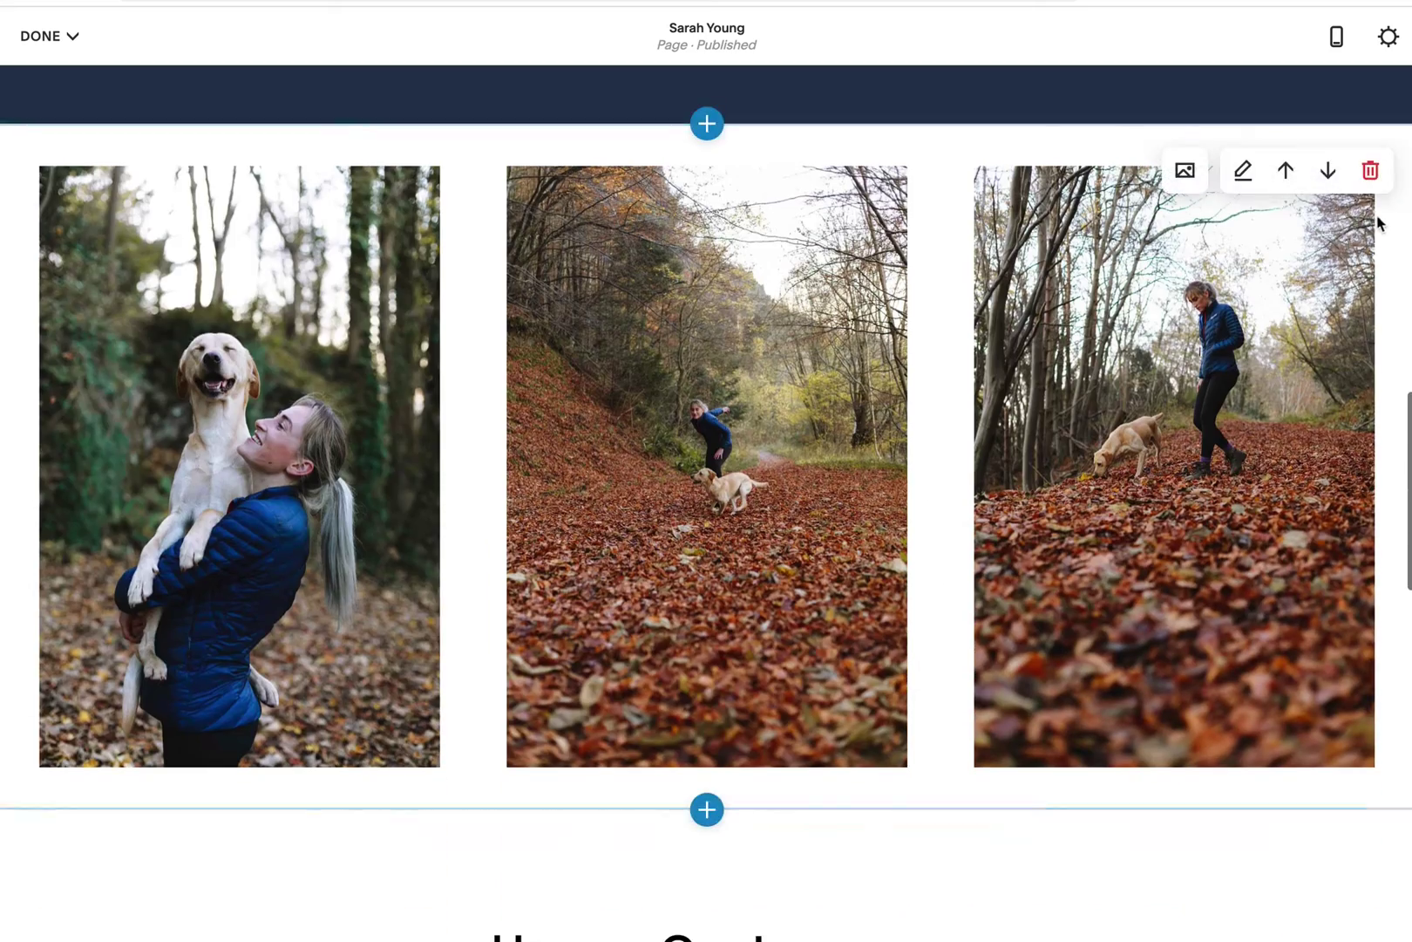
{"action": "scroll", "coordinate": [1340, 270], "scroll_direction": "up", "scroll_amount": 2}
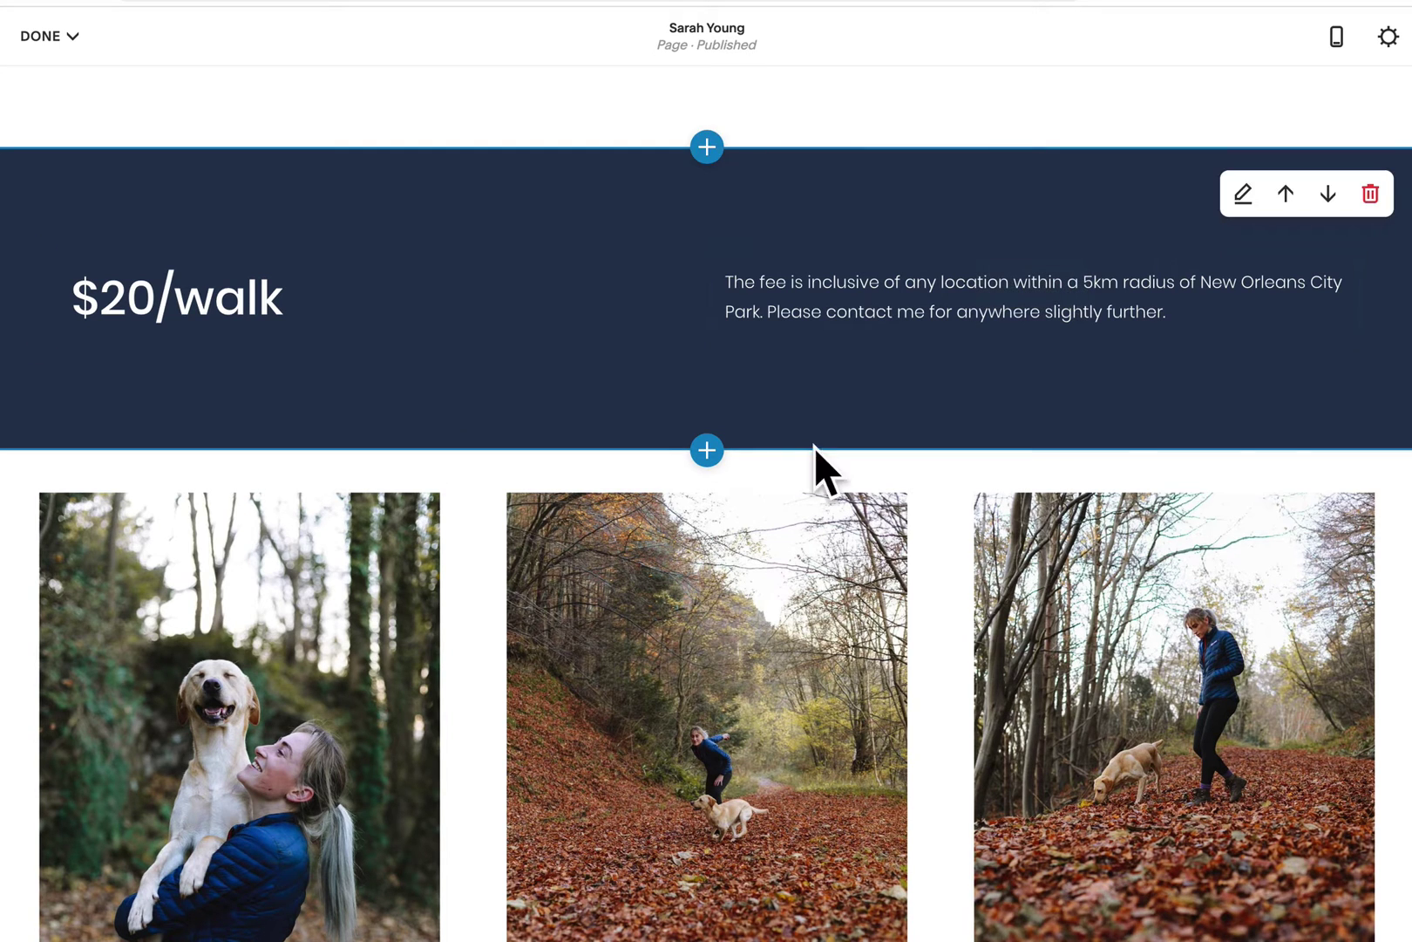
Step: Insert a blank section below the $20/walk section with custom height reduced to 10
{"action": "left_click", "coordinate": [707, 450]}
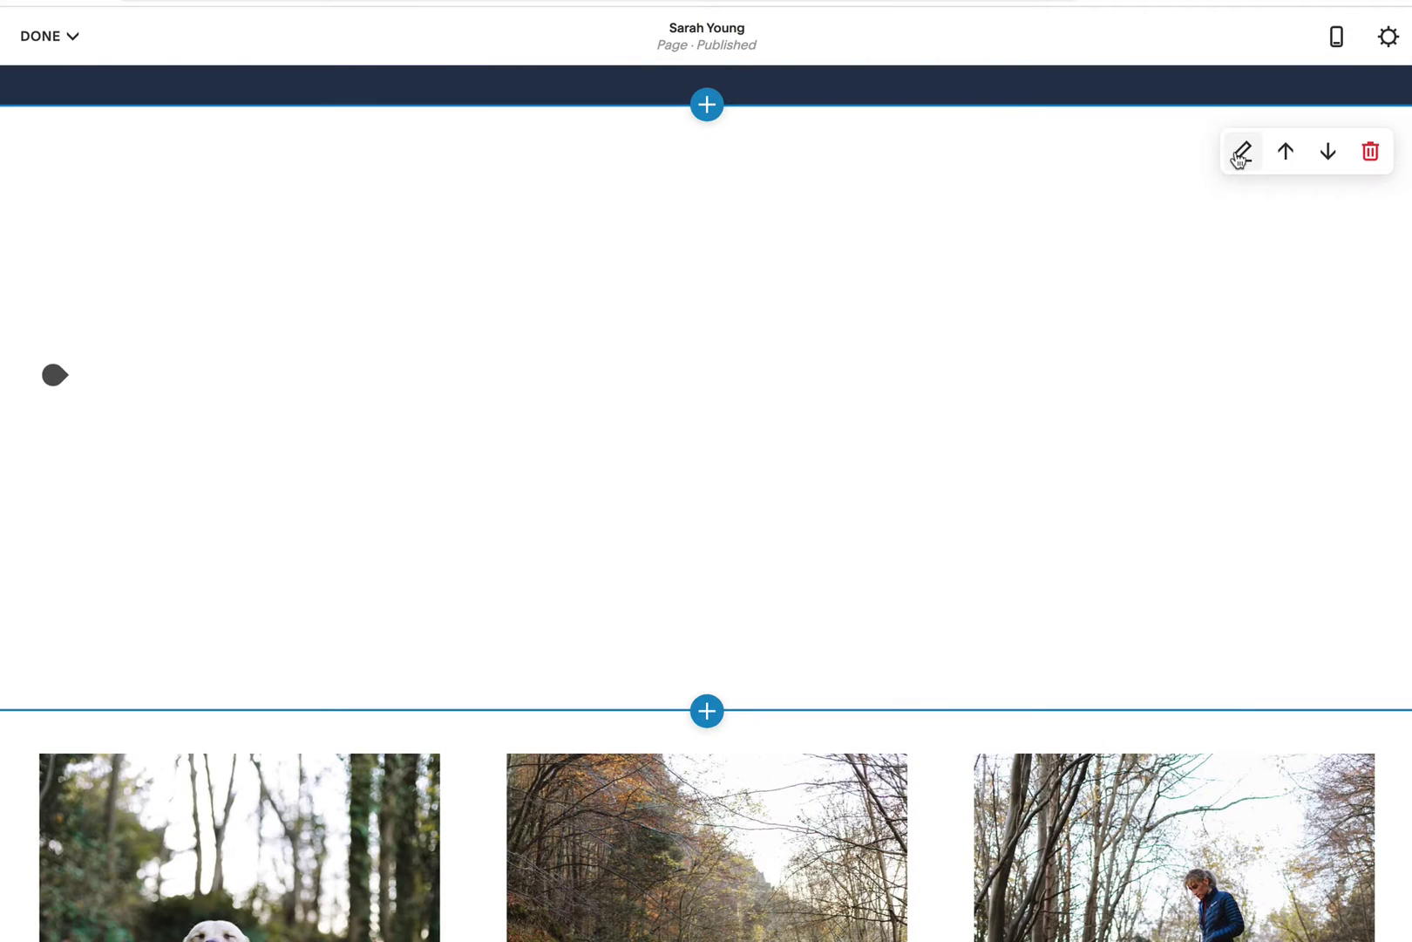
{"action": "left_click", "coordinate": [1238, 153]}
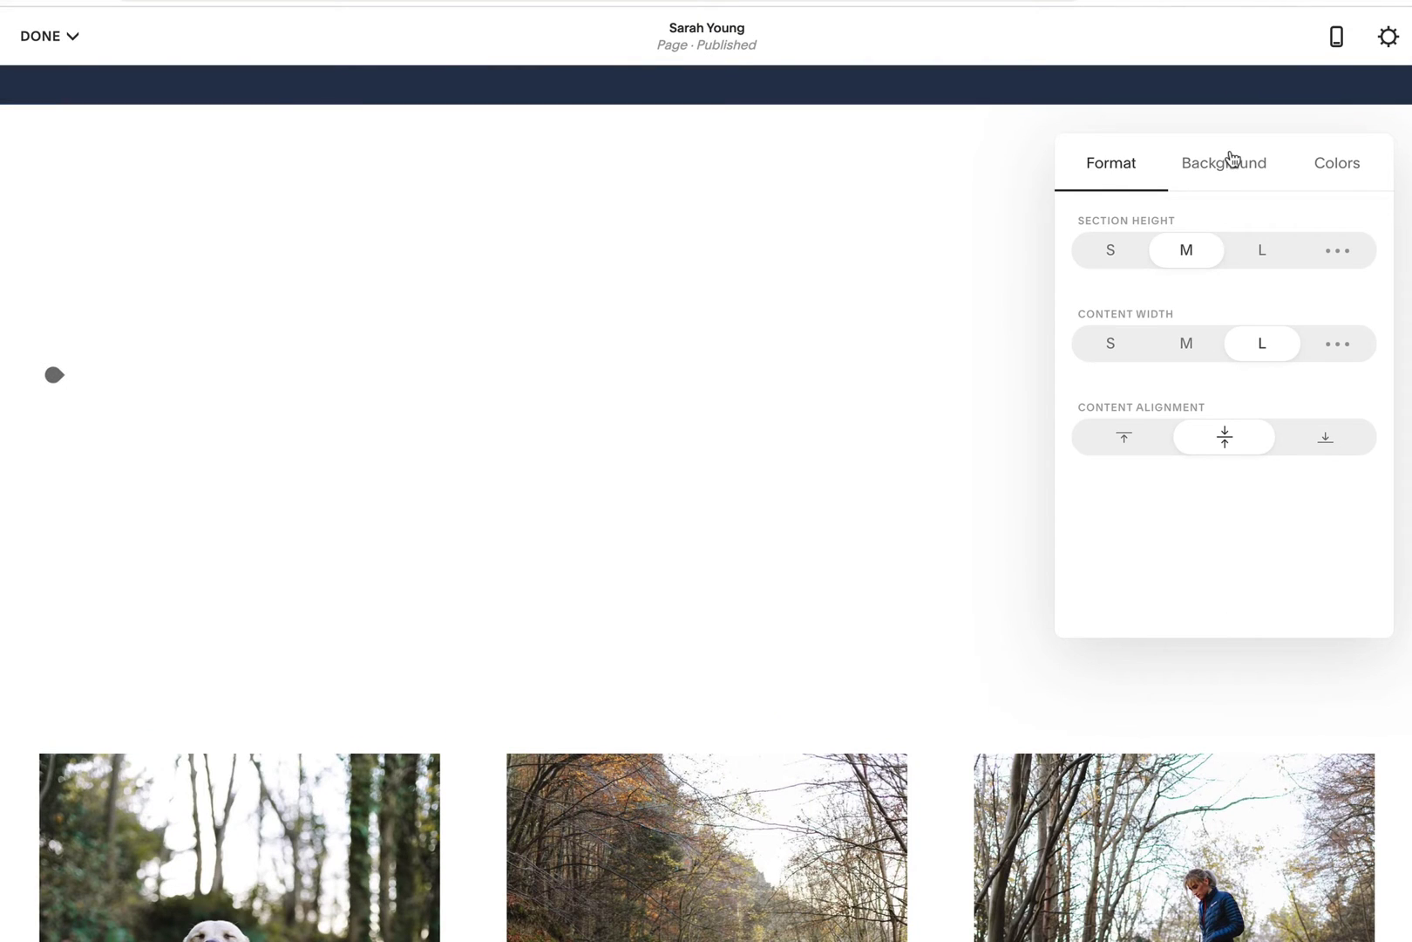
{"action": "left_click", "coordinate": [1111, 253]}
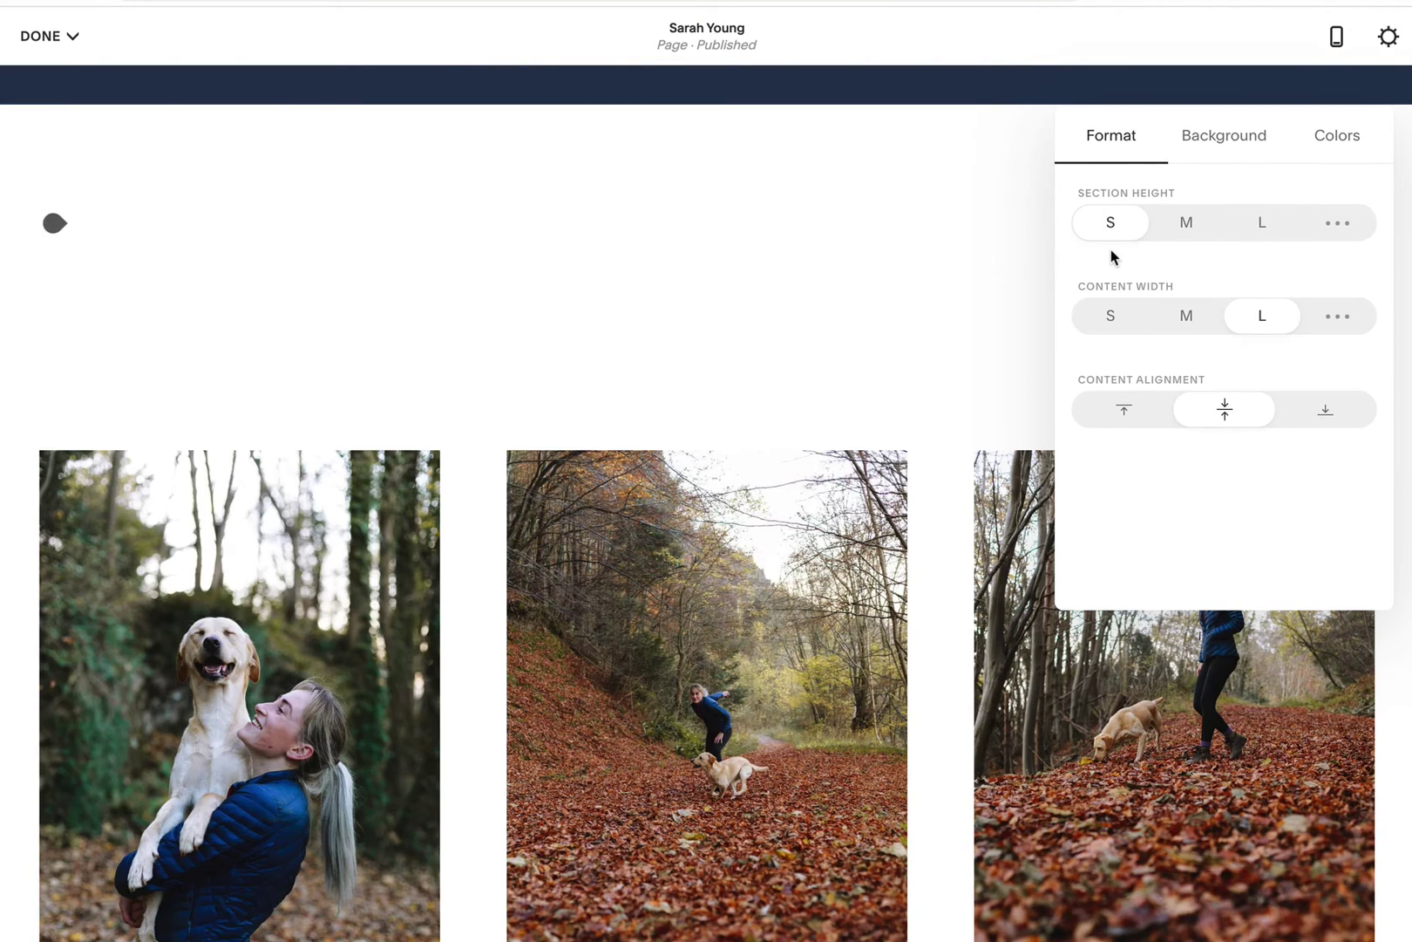
{"action": "left_click", "coordinate": [1338, 224]}
{"action": "left_click_drag", "start_coordinate": [1131, 268], "coordinate": [1064, 277]}
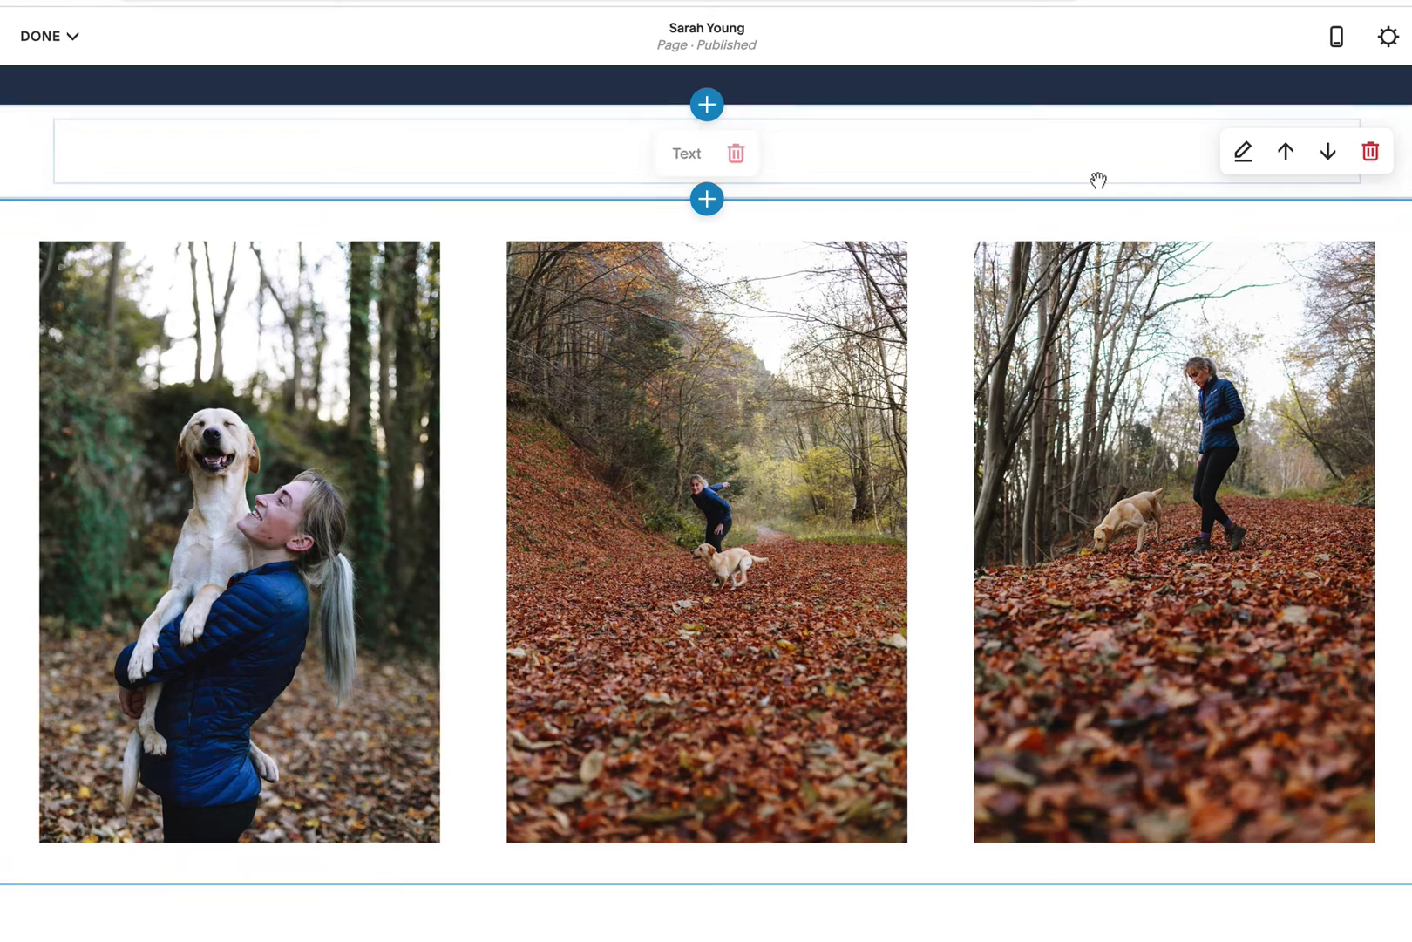
{"action": "scroll", "coordinate": [1097, 179], "scroll_direction": "up", "scroll_amount": 4}
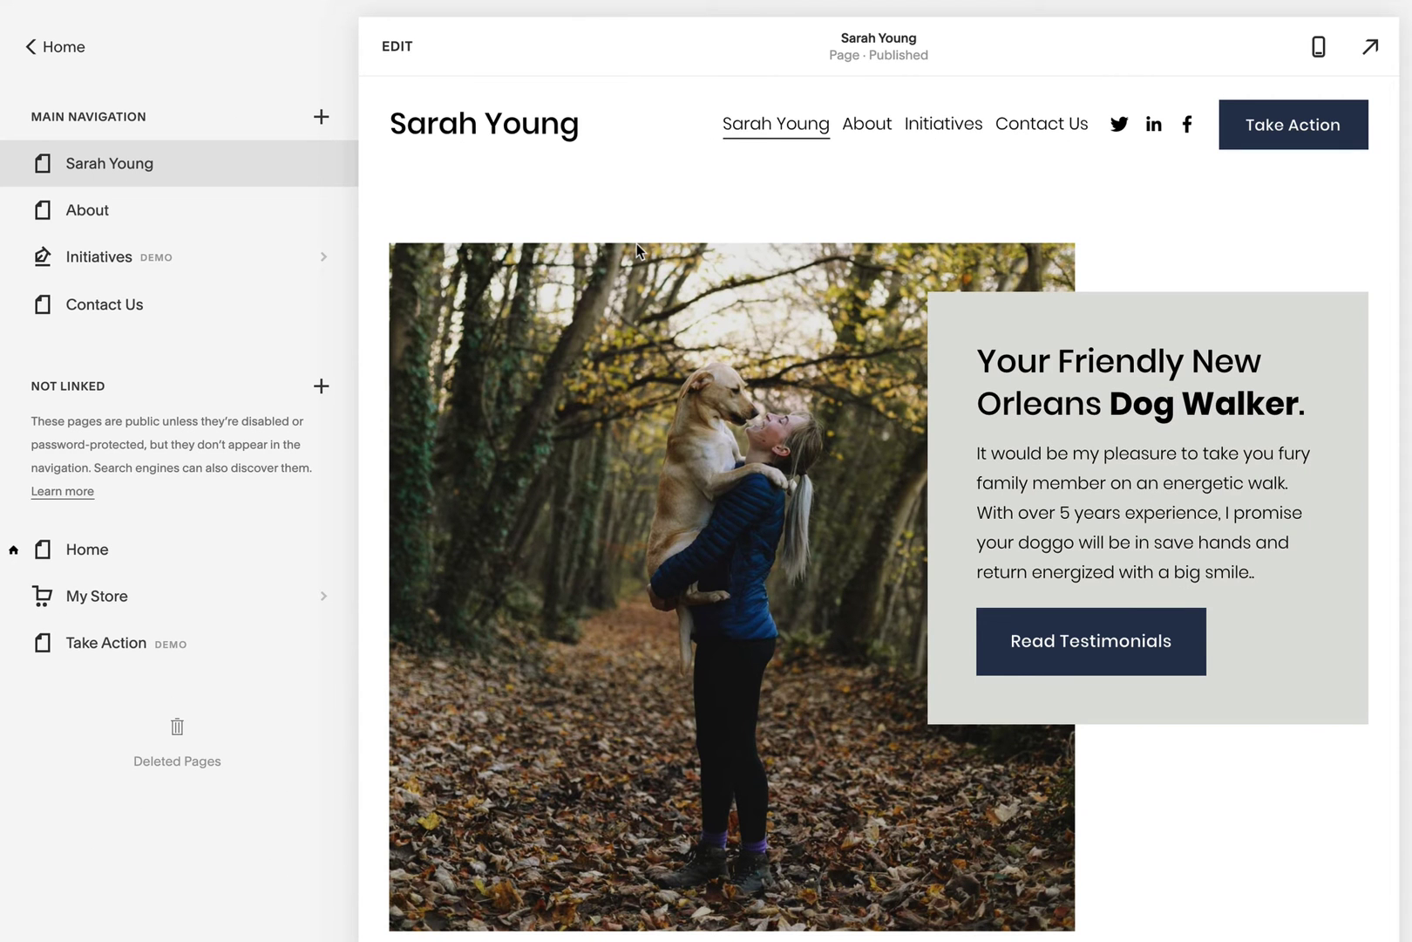
Step: Scroll down the dog walker page and back up to the site header
{"action": "scroll", "coordinate": [636, 246], "scroll_direction": "down", "scroll_amount": 8}
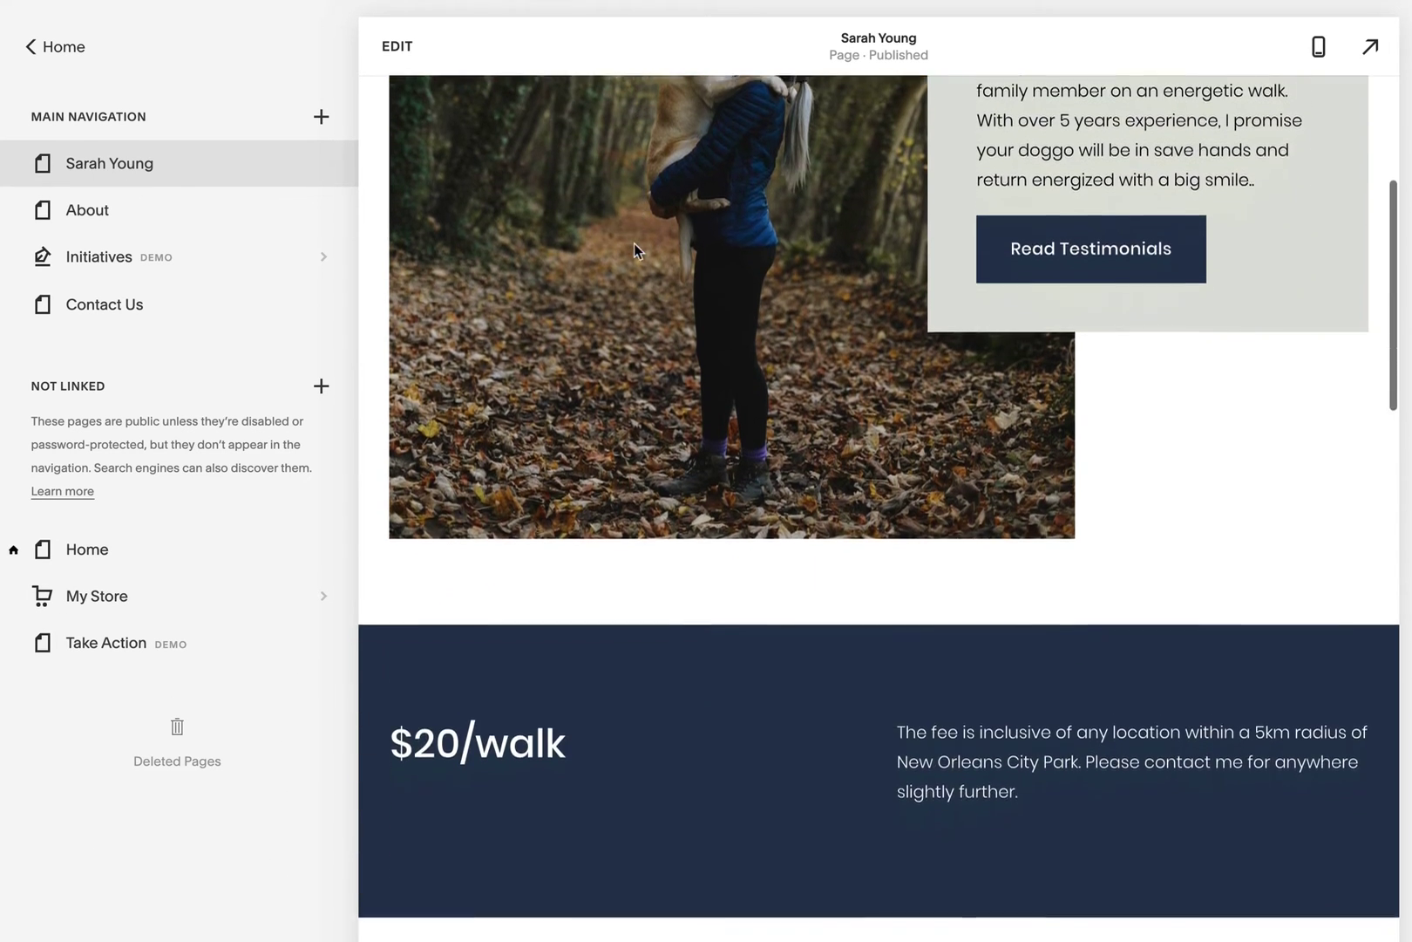
{"action": "scroll", "coordinate": [635, 247], "scroll_direction": "up", "scroll_amount": 10}
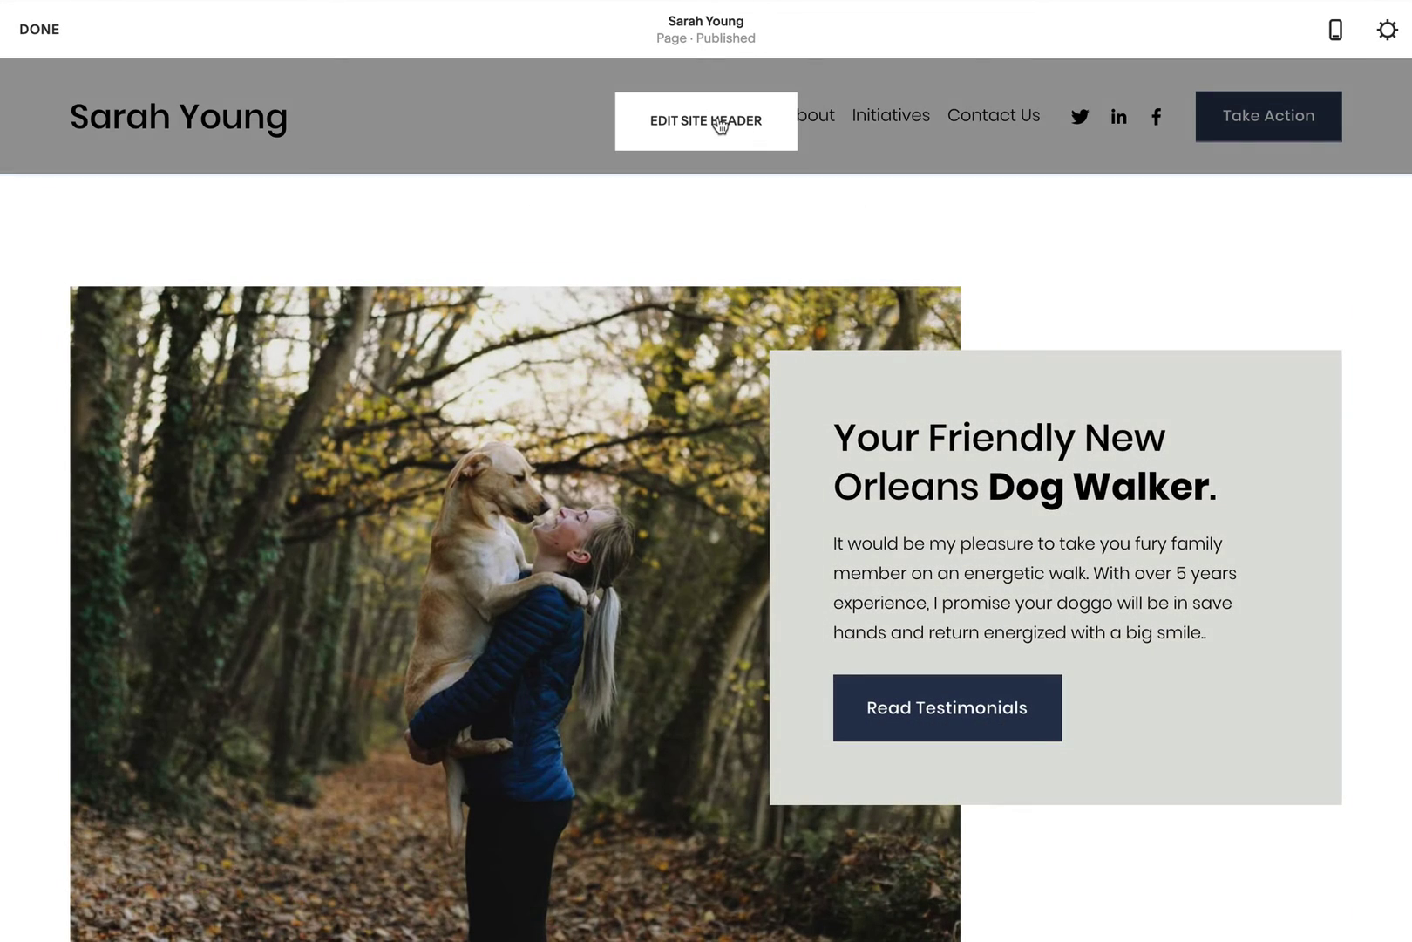
Step: Turn off Social Links in the header's Elements settings
{"action": "left_click", "coordinate": [715, 123]}
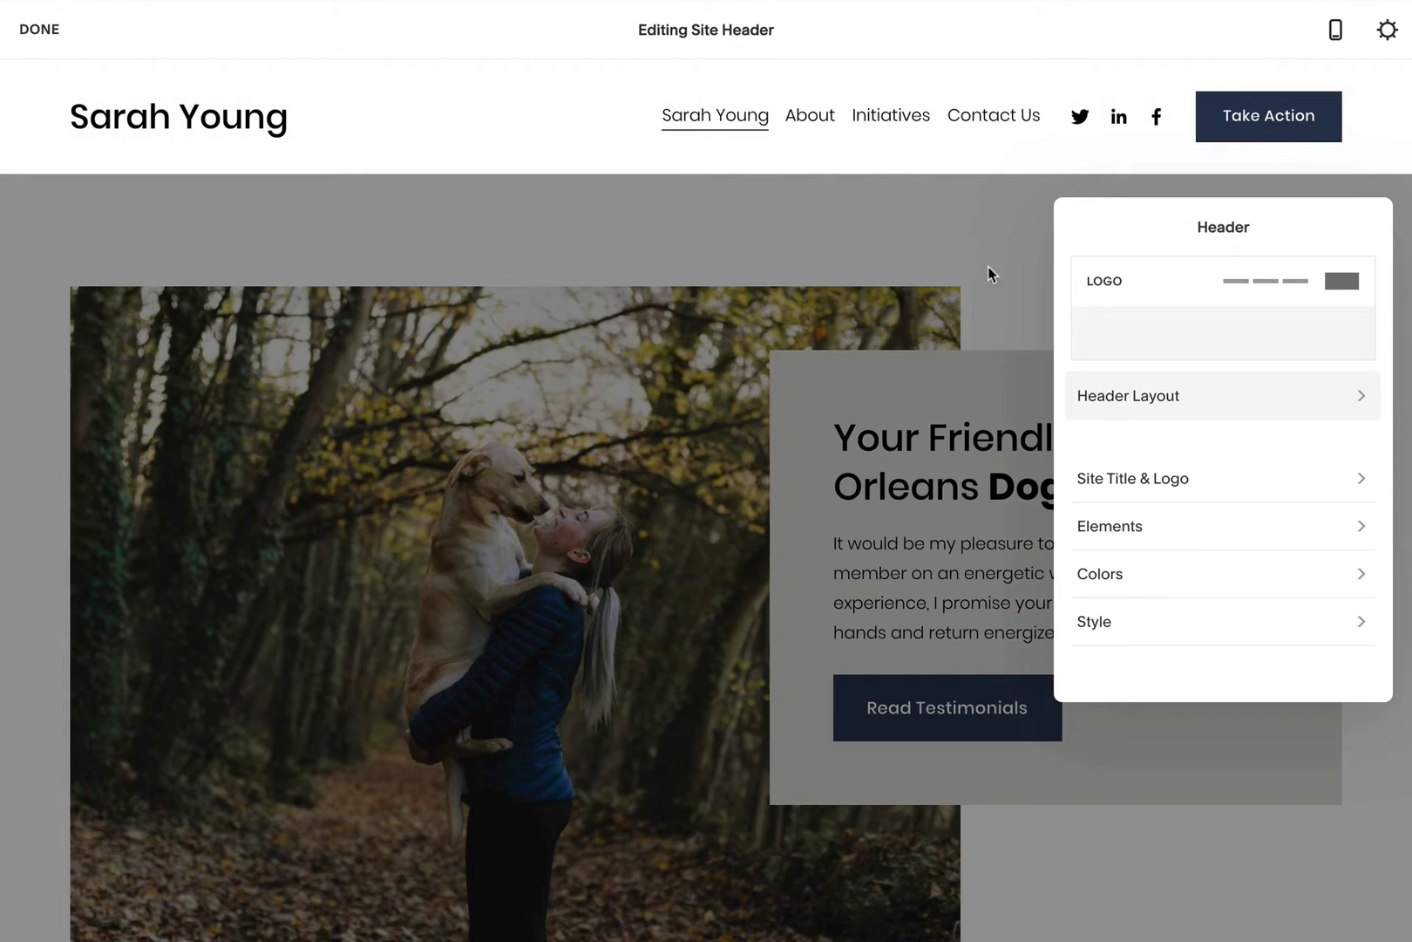
{"action": "left_click", "coordinate": [1264, 480]}
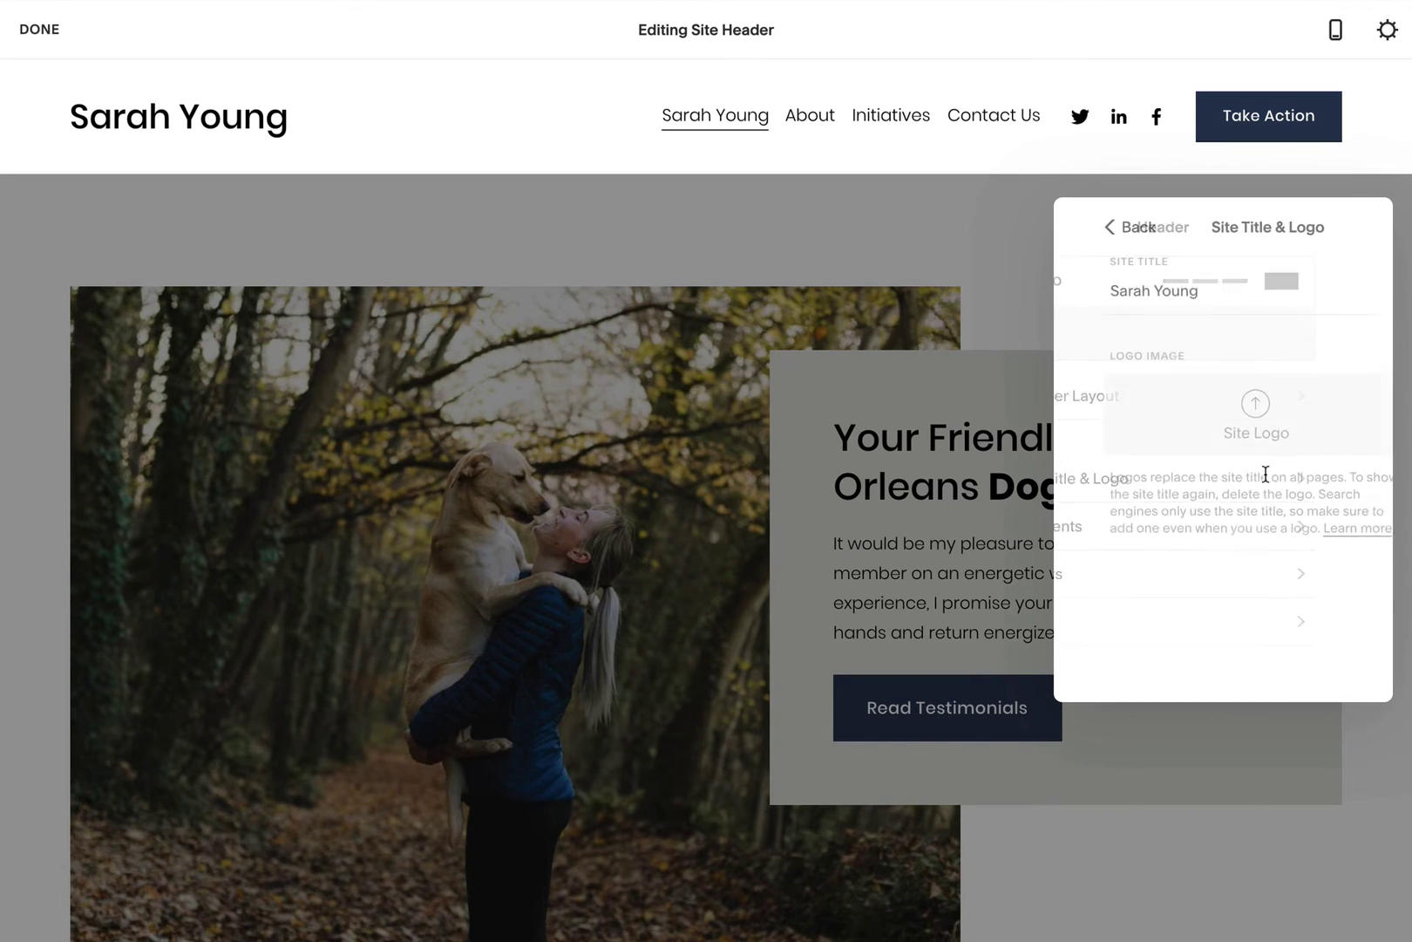
{"action": "left_click", "coordinate": [1102, 228]}
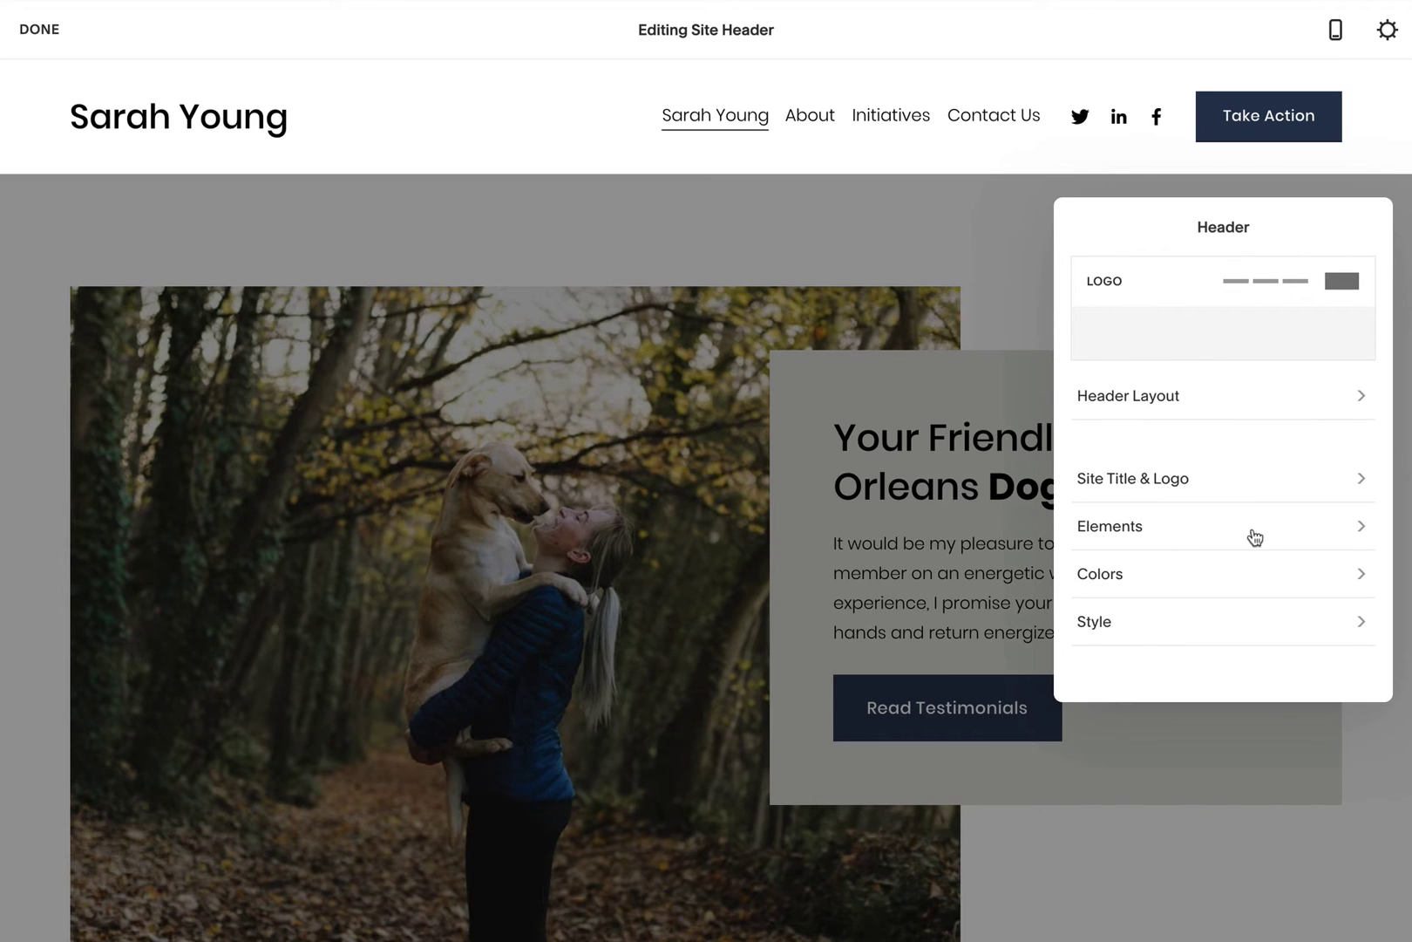
{"action": "left_click", "coordinate": [1253, 529]}
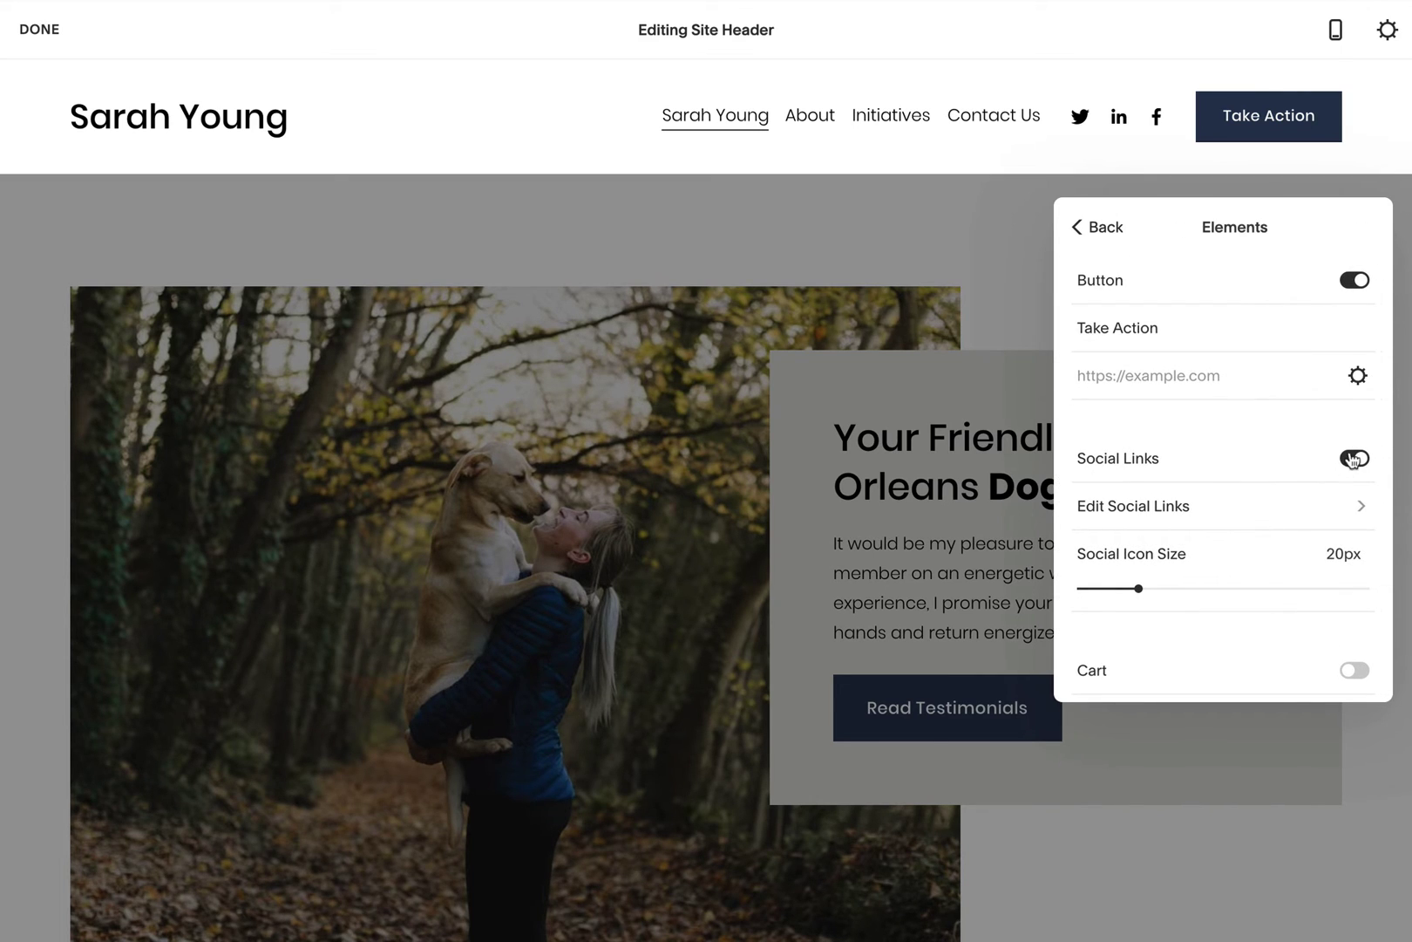
{"action": "left_click", "coordinate": [1353, 459]}
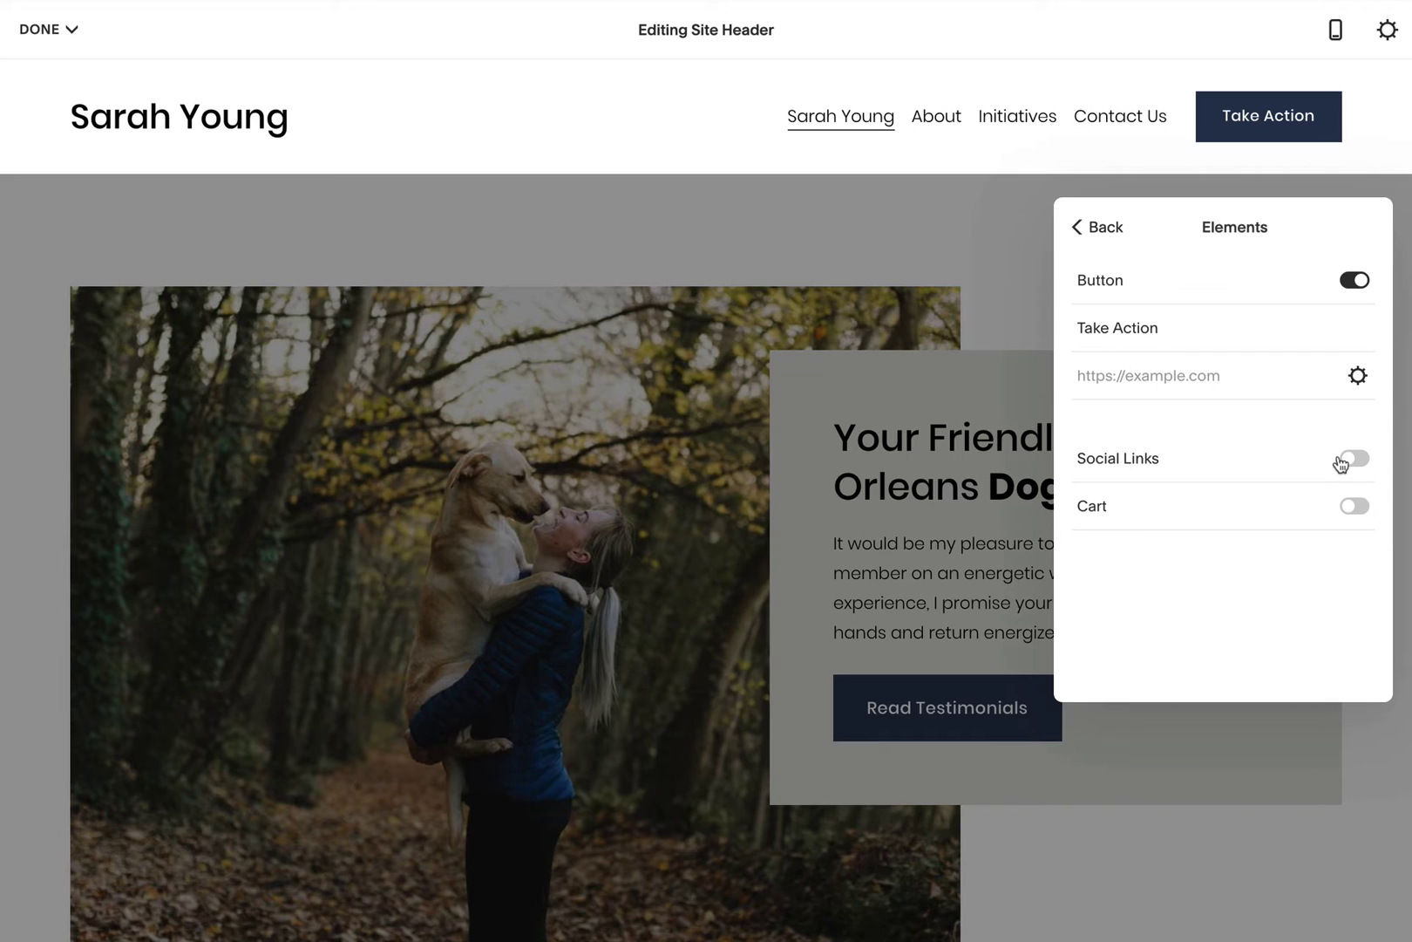
{"action": "left_click", "coordinate": [1106, 228]}
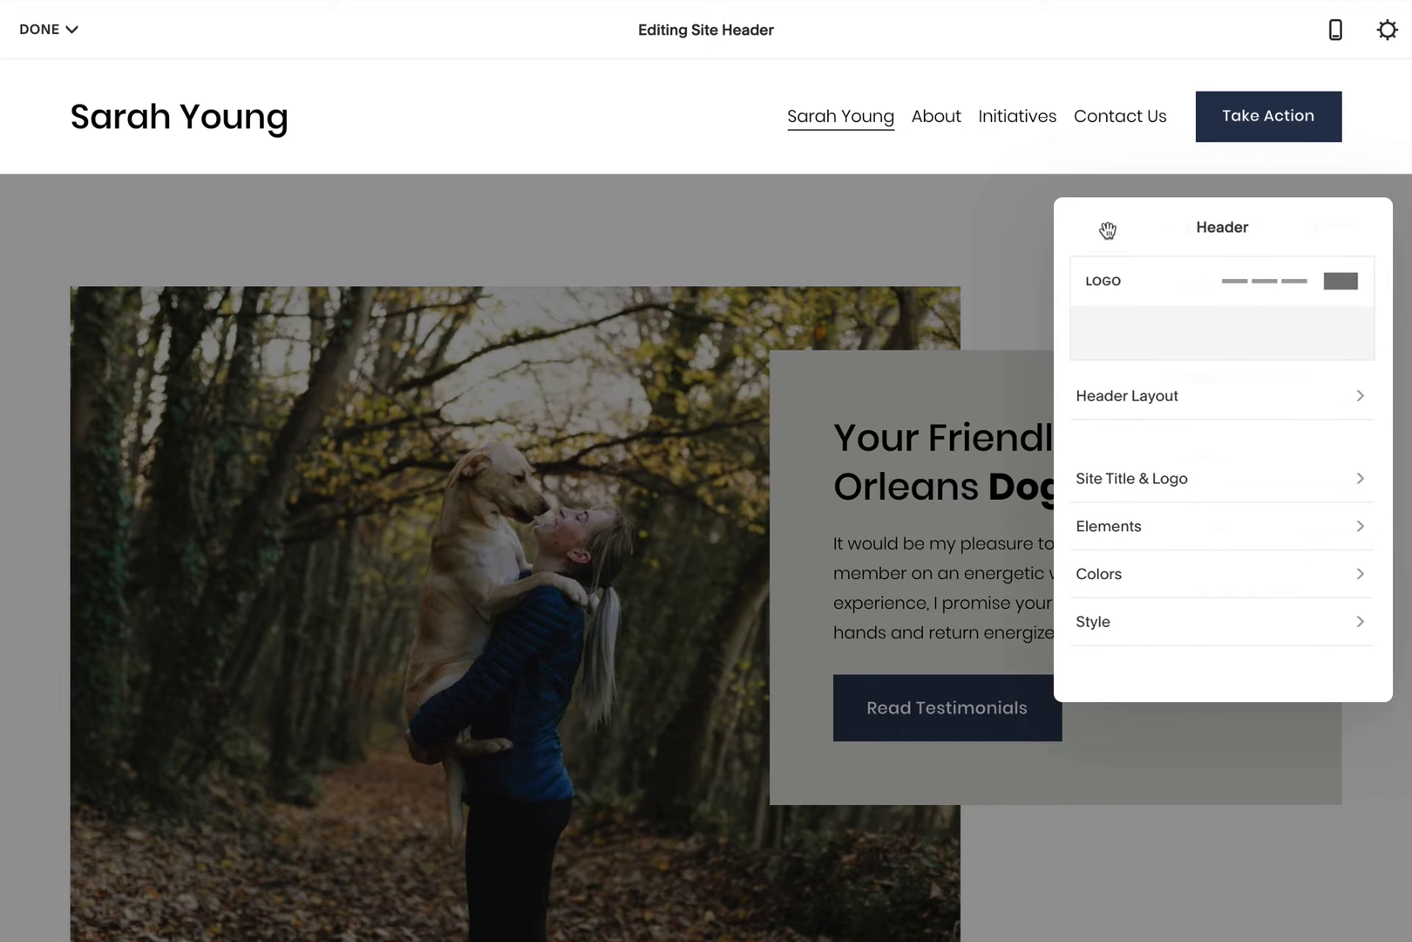
Step: Turn on Fixed Position in the header's Style settings
{"action": "left_click", "coordinate": [1342, 630]}
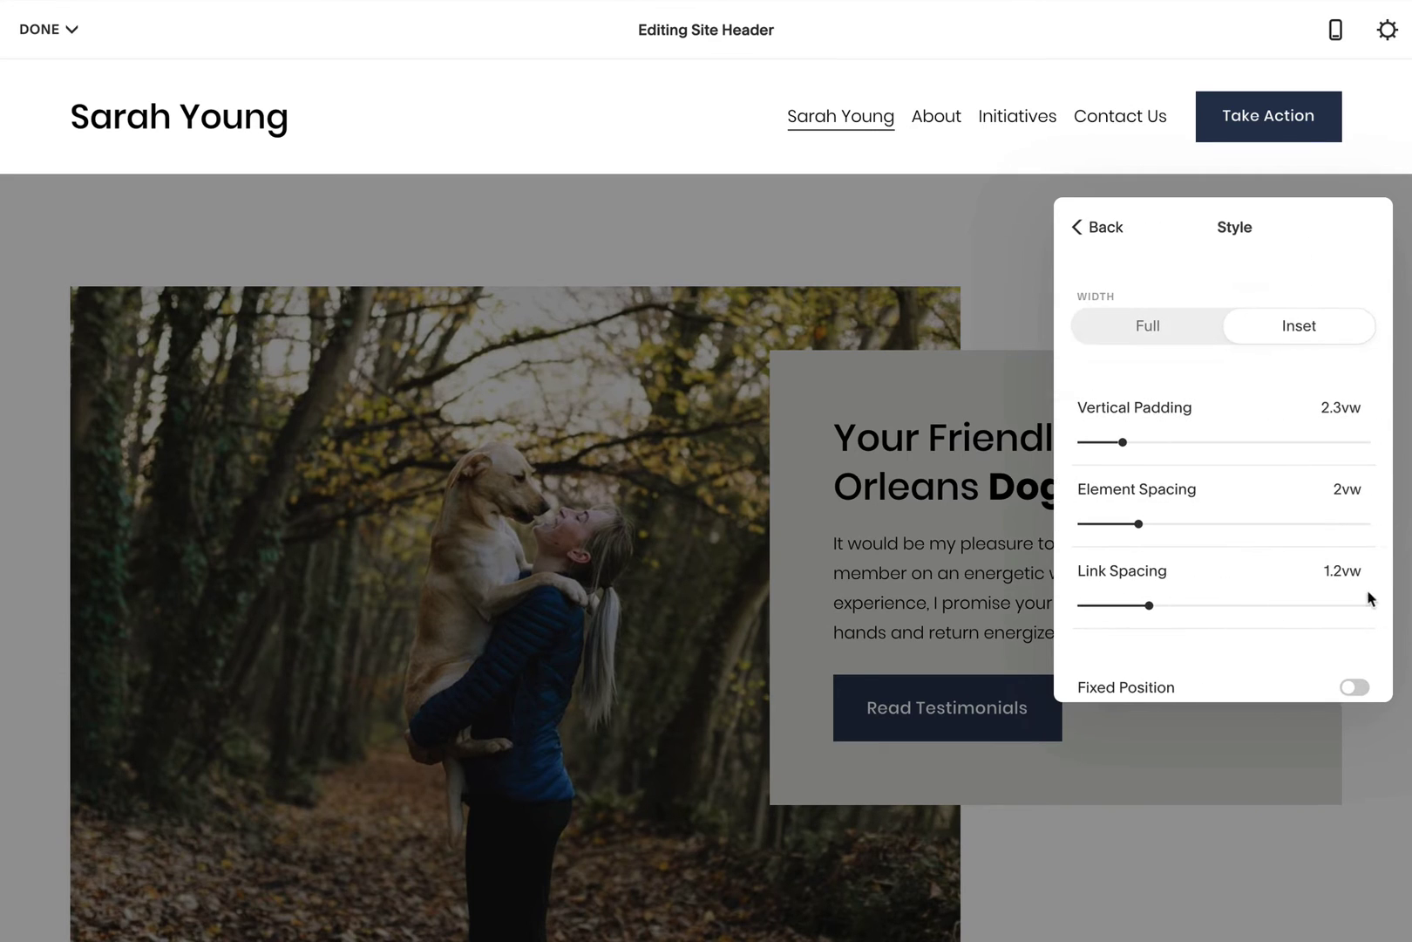
{"action": "scroll", "coordinate": [1366, 594], "scroll_direction": "down", "scroll_amount": 1}
{"action": "left_click", "coordinate": [1355, 679]}
{"action": "scroll", "coordinate": [1347, 671], "scroll_direction": "down", "scroll_amount": 1}
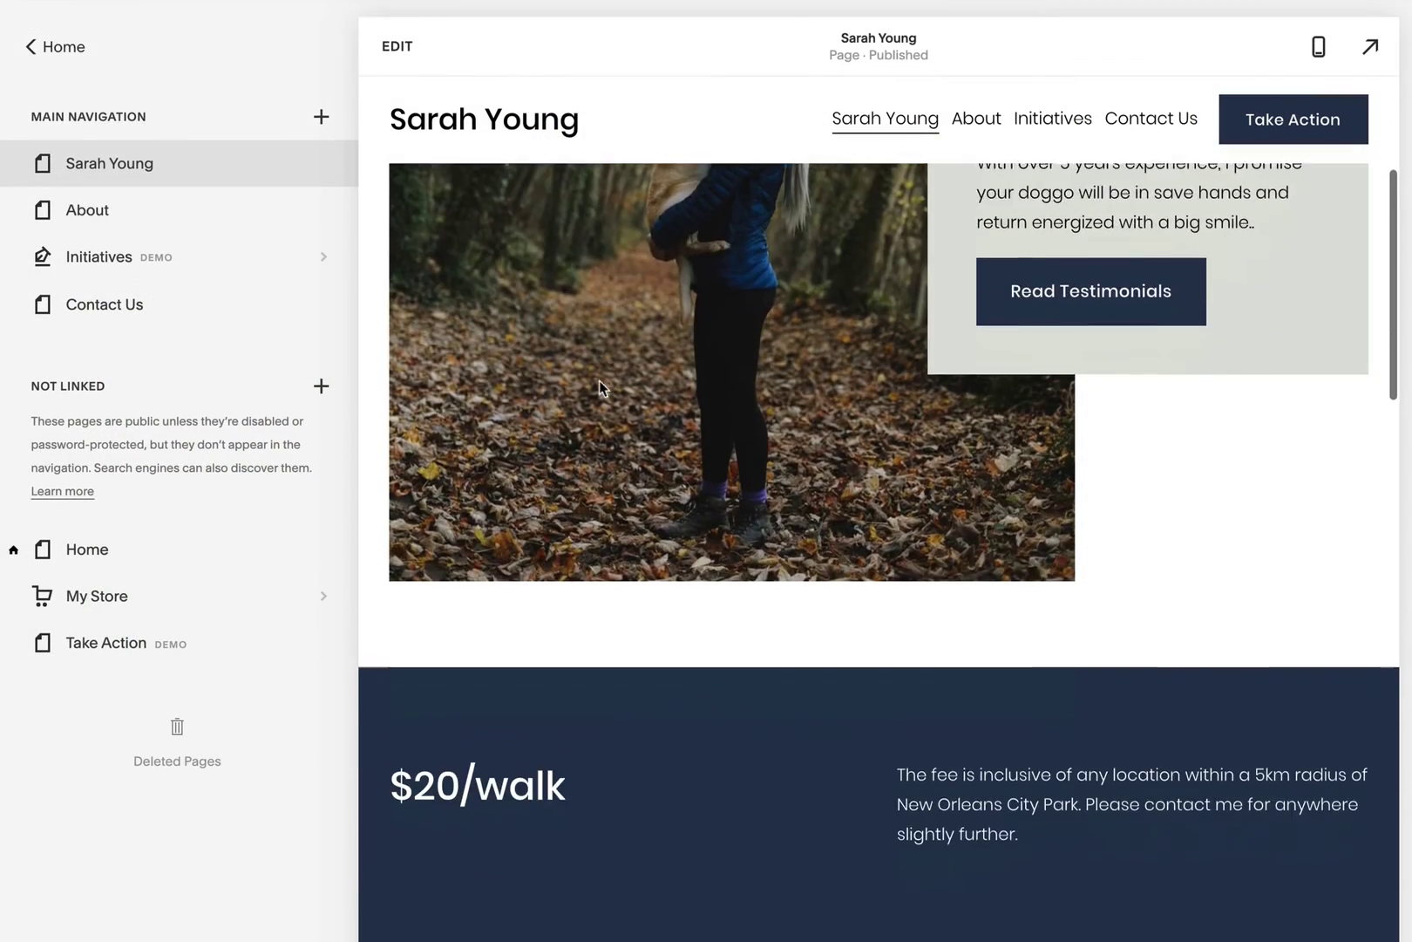
Step: Drag the owner-named page, About and Initiatives from Main Navigation into Not Linked
{"action": "scroll", "coordinate": [602, 388], "scroll_direction": "down", "scroll_amount": 5}
{"action": "scroll", "coordinate": [599, 383], "scroll_direction": "down", "scroll_amount": 8}
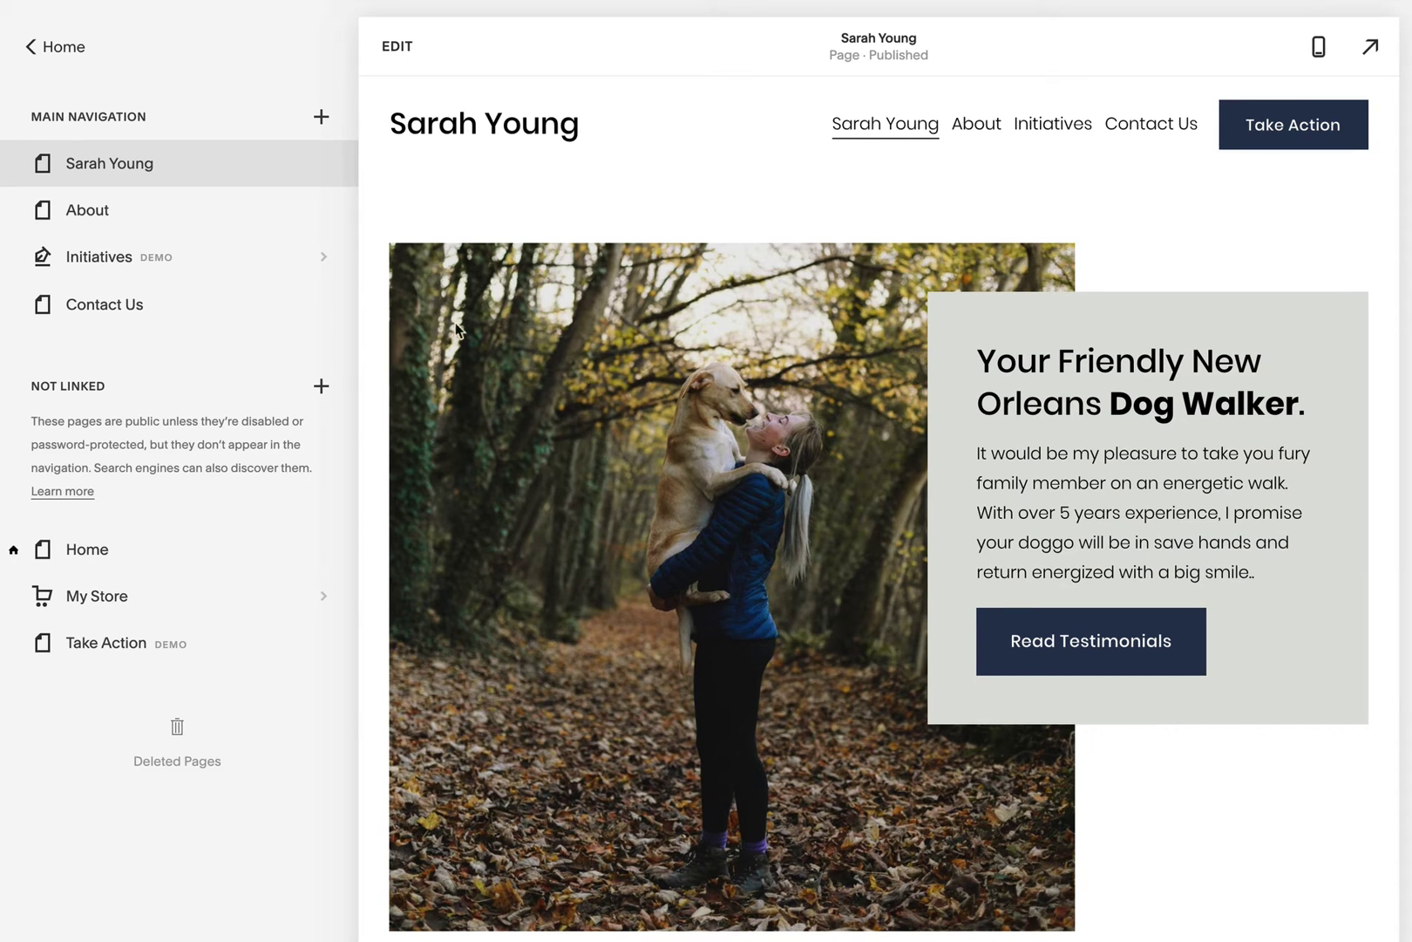
{"action": "left_click_drag", "start_coordinate": [196, 166], "coordinate": [199, 502]}
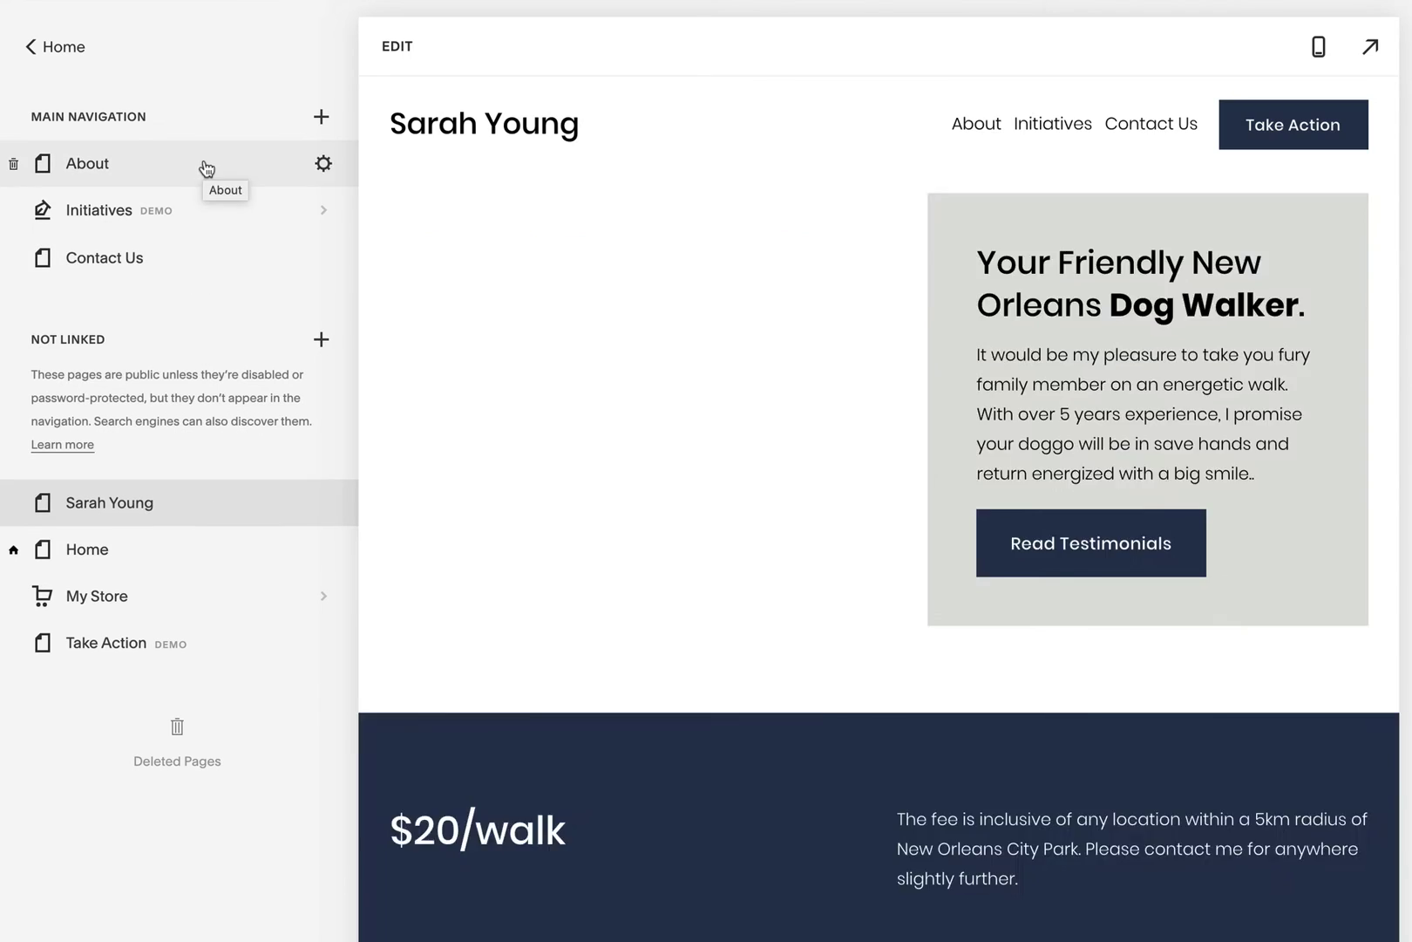
{"action": "left_click_drag", "start_coordinate": [202, 170], "coordinate": [213, 531]}
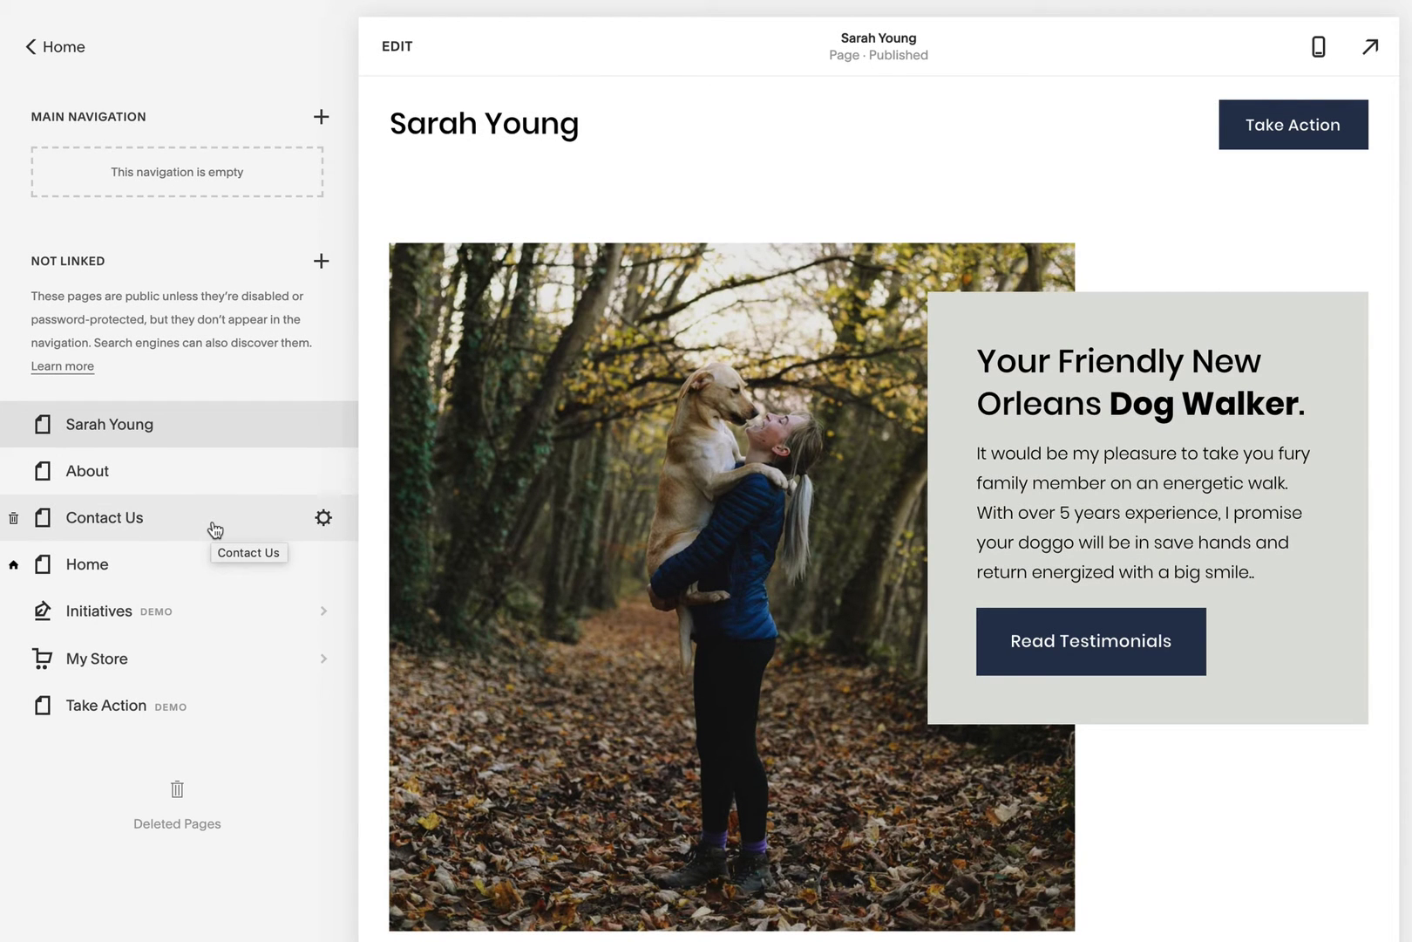
Step: Add a navigation link titled Rates pointing to #rates and save it
{"action": "left_click", "coordinate": [321, 116]}
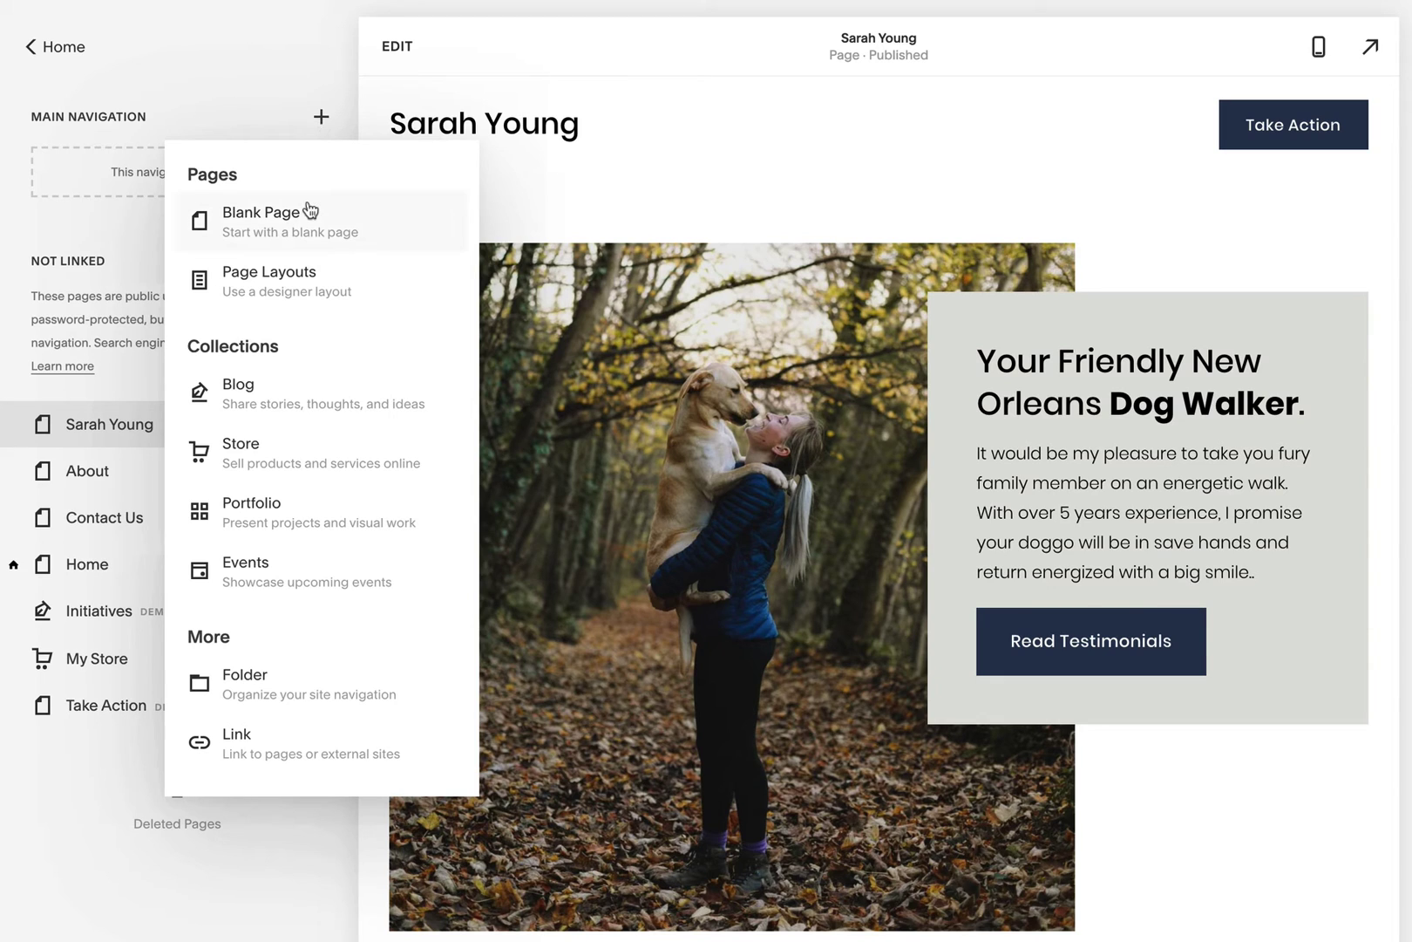
{"action": "left_click", "coordinate": [337, 753]}
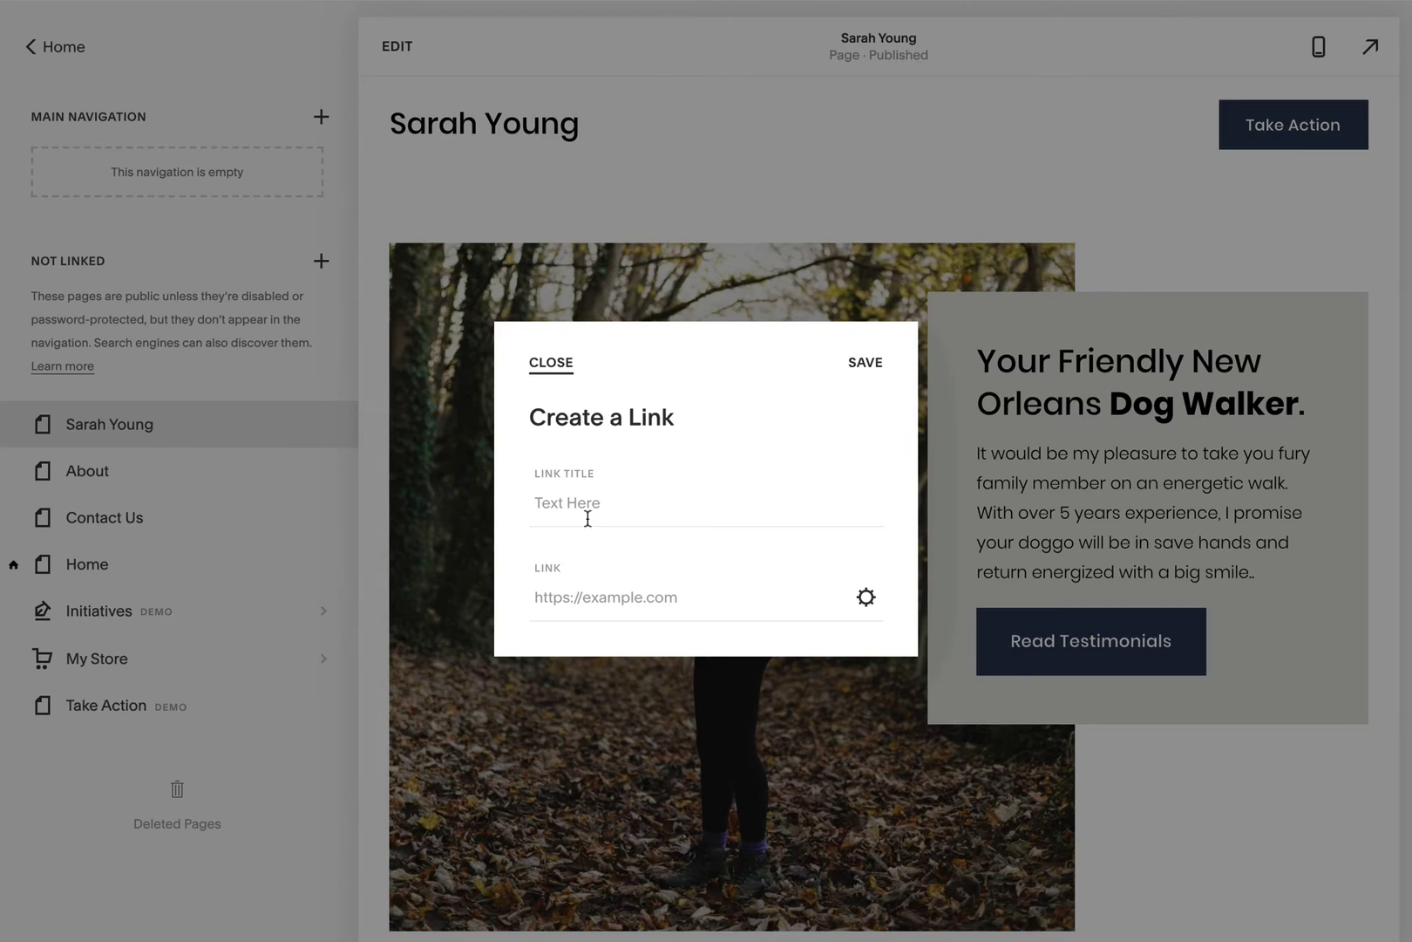
{"action": "left_click", "coordinate": [599, 502]}
{"action": "type", "text": "Rates"}
{"action": "left_click", "coordinate": [585, 588]}
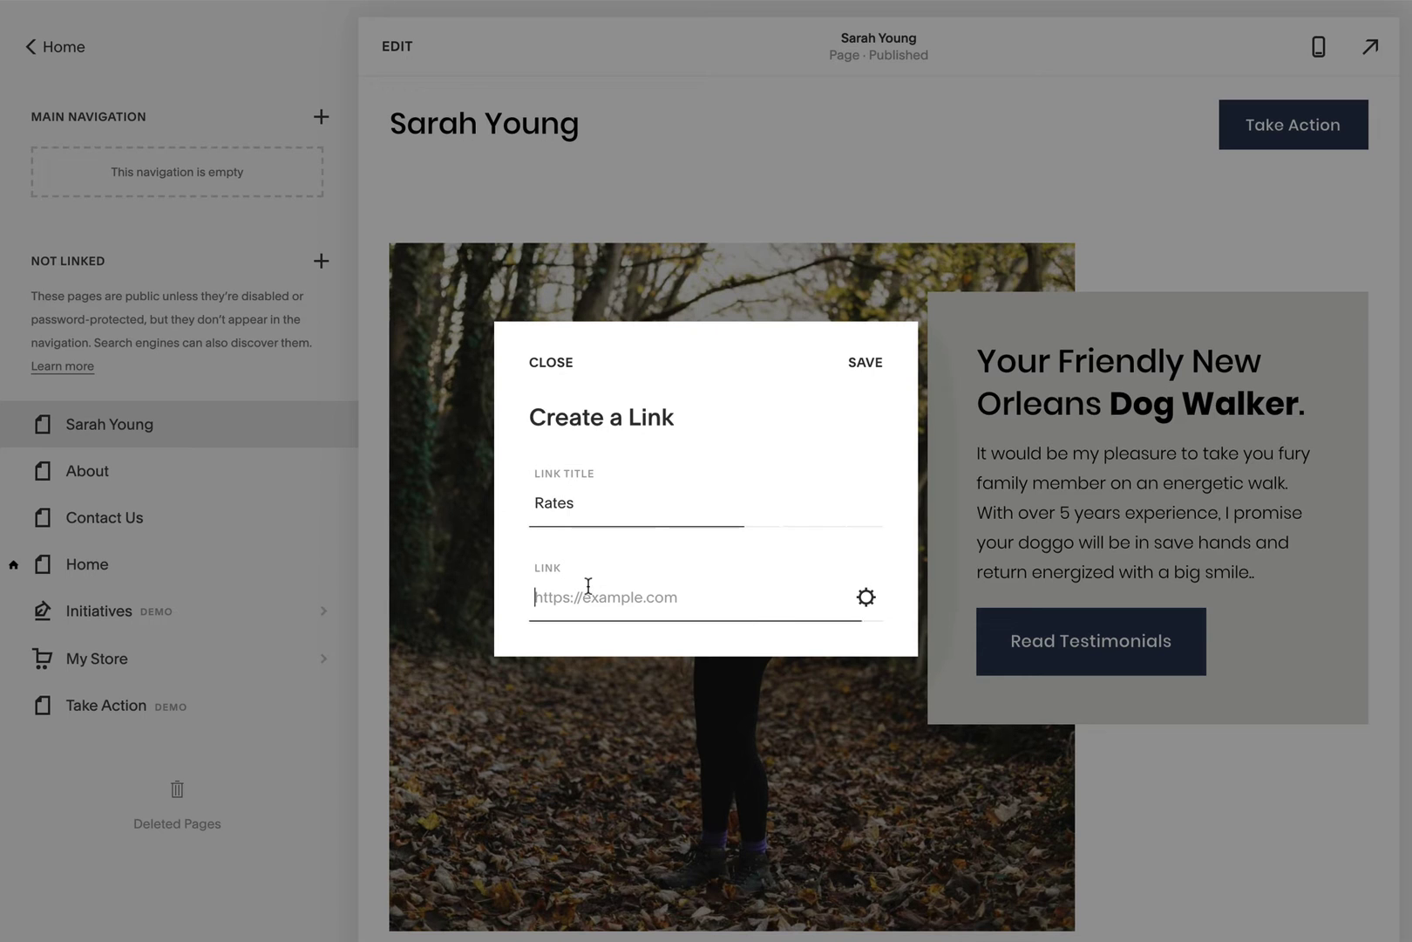
{"action": "type", "text": "#ra"}
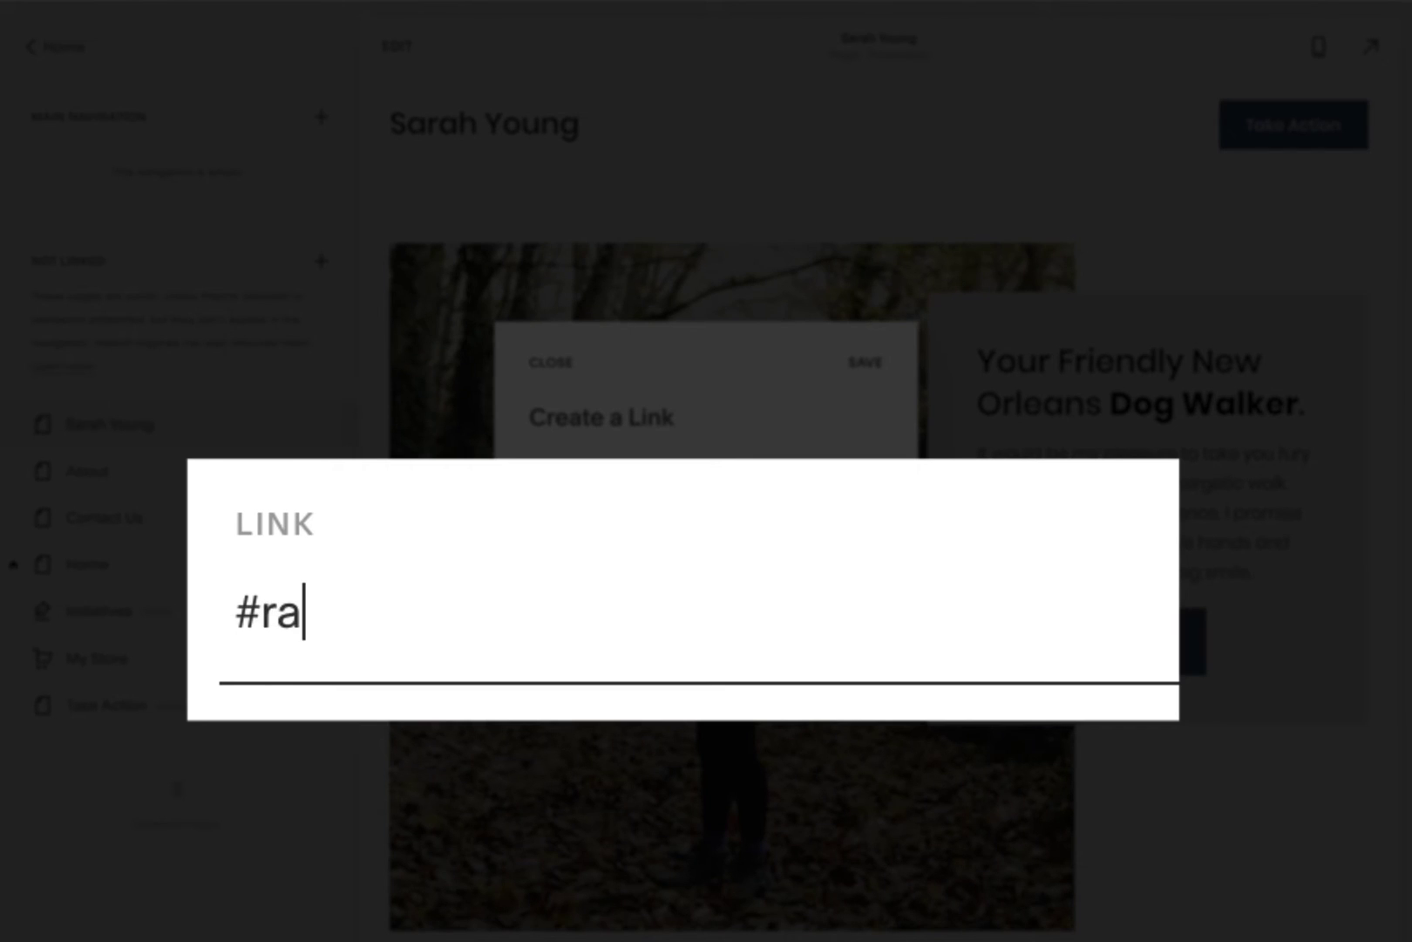
{"action": "type", "text": "te"}
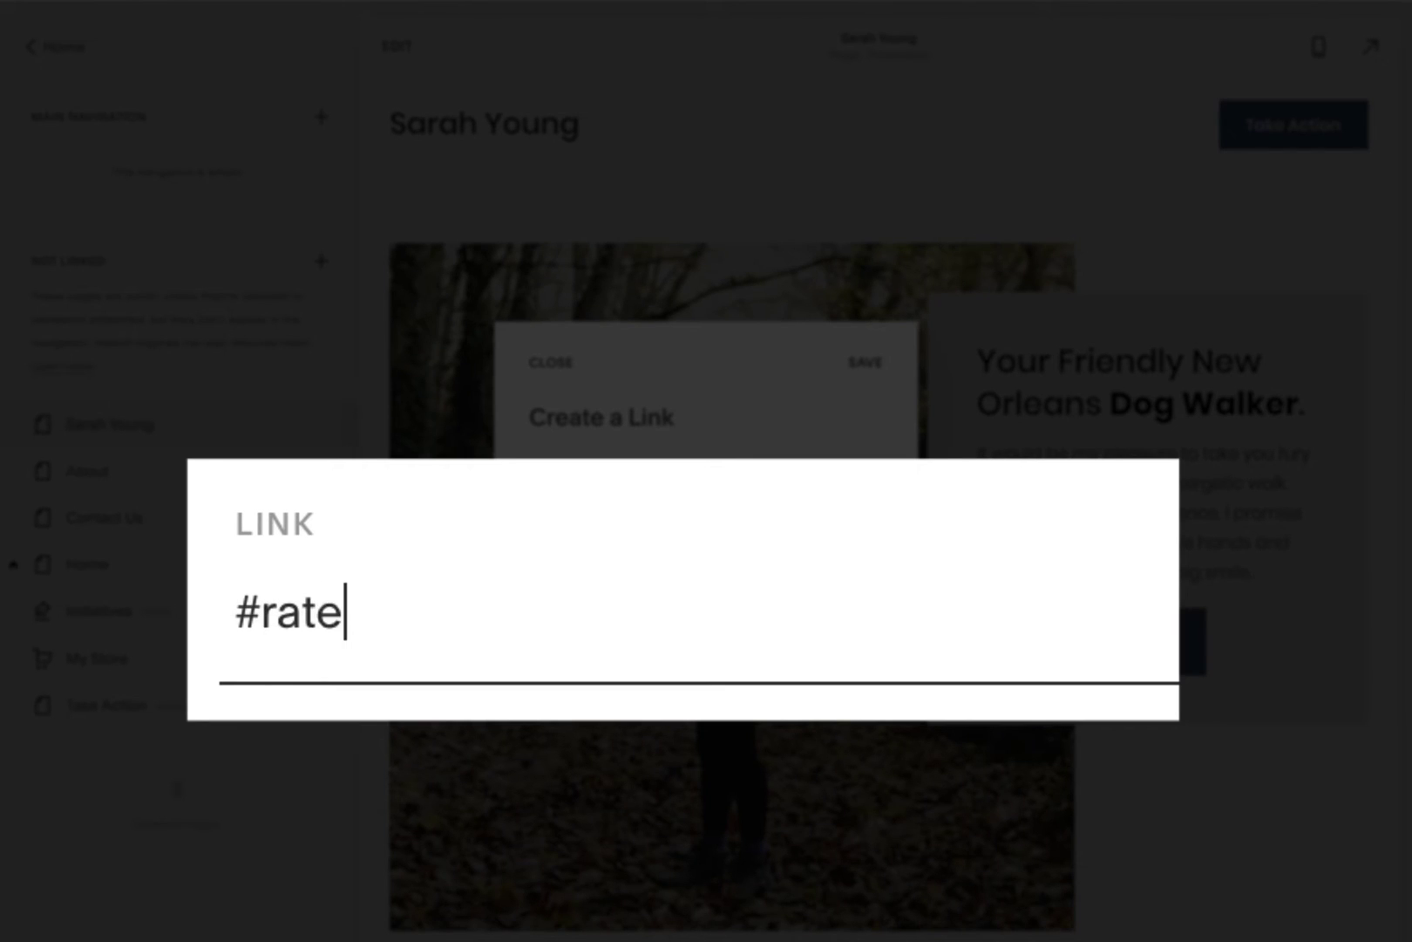
{"action": "type", "text": "s"}
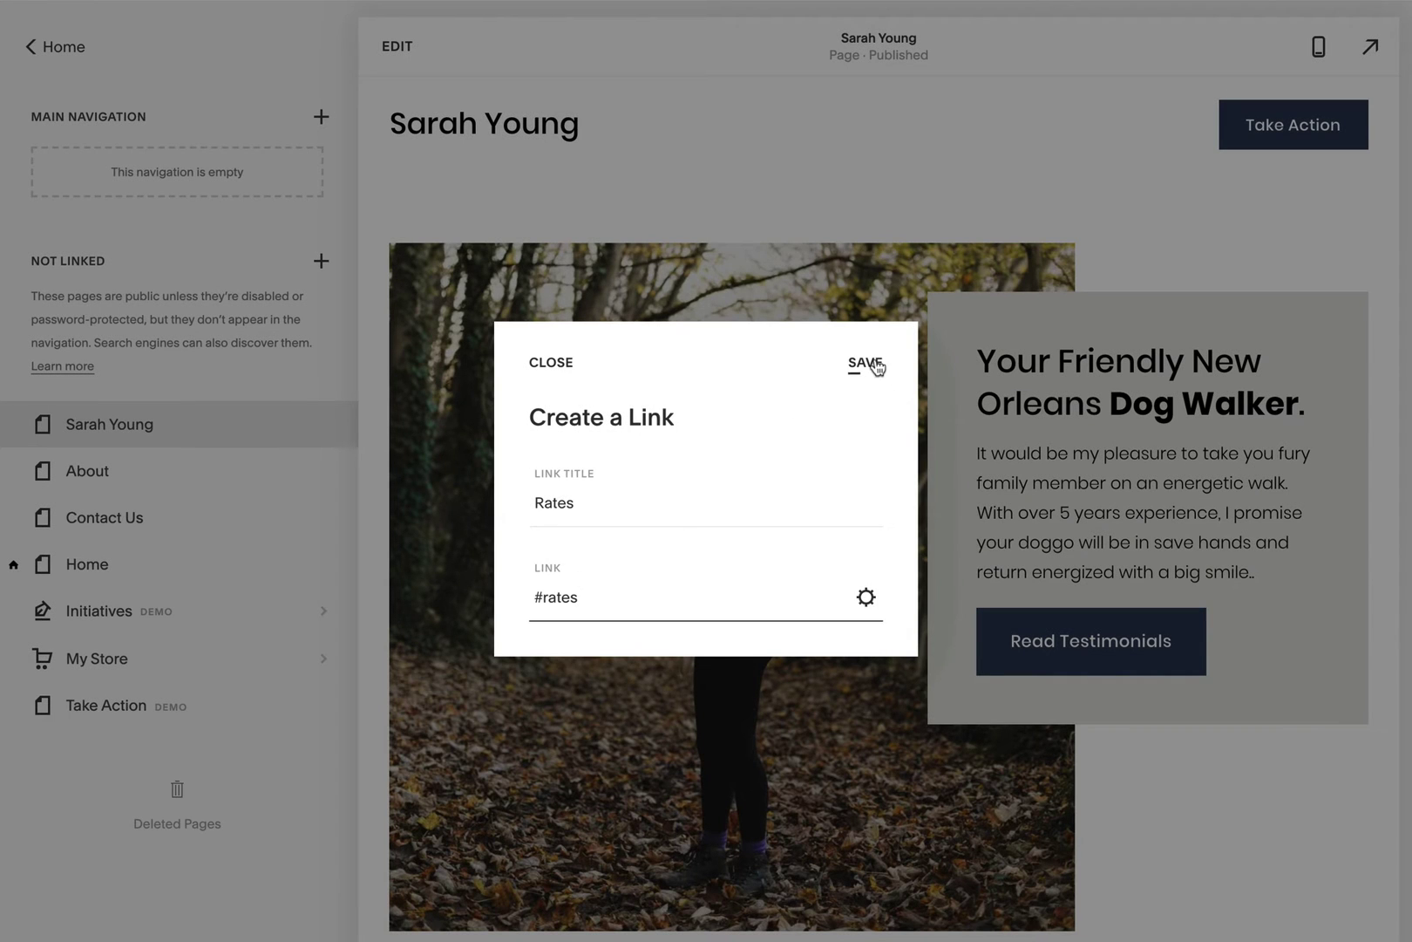
{"action": "left_click", "coordinate": [876, 365]}
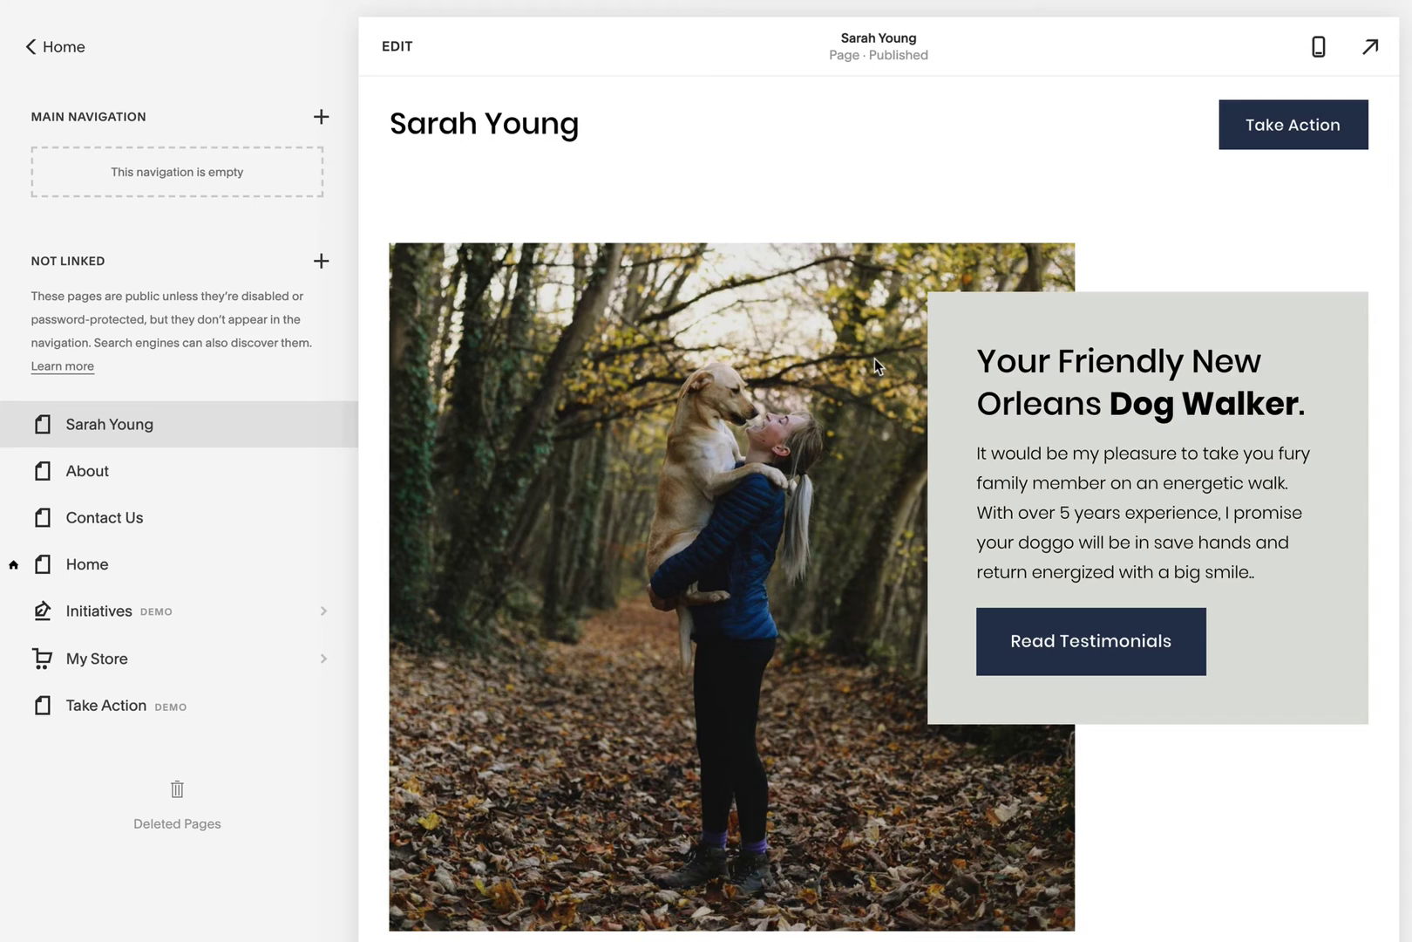
Step: Add a Testimonials link to #testimonials, ordered after Rates in the navigation
{"action": "left_click", "coordinate": [322, 118]}
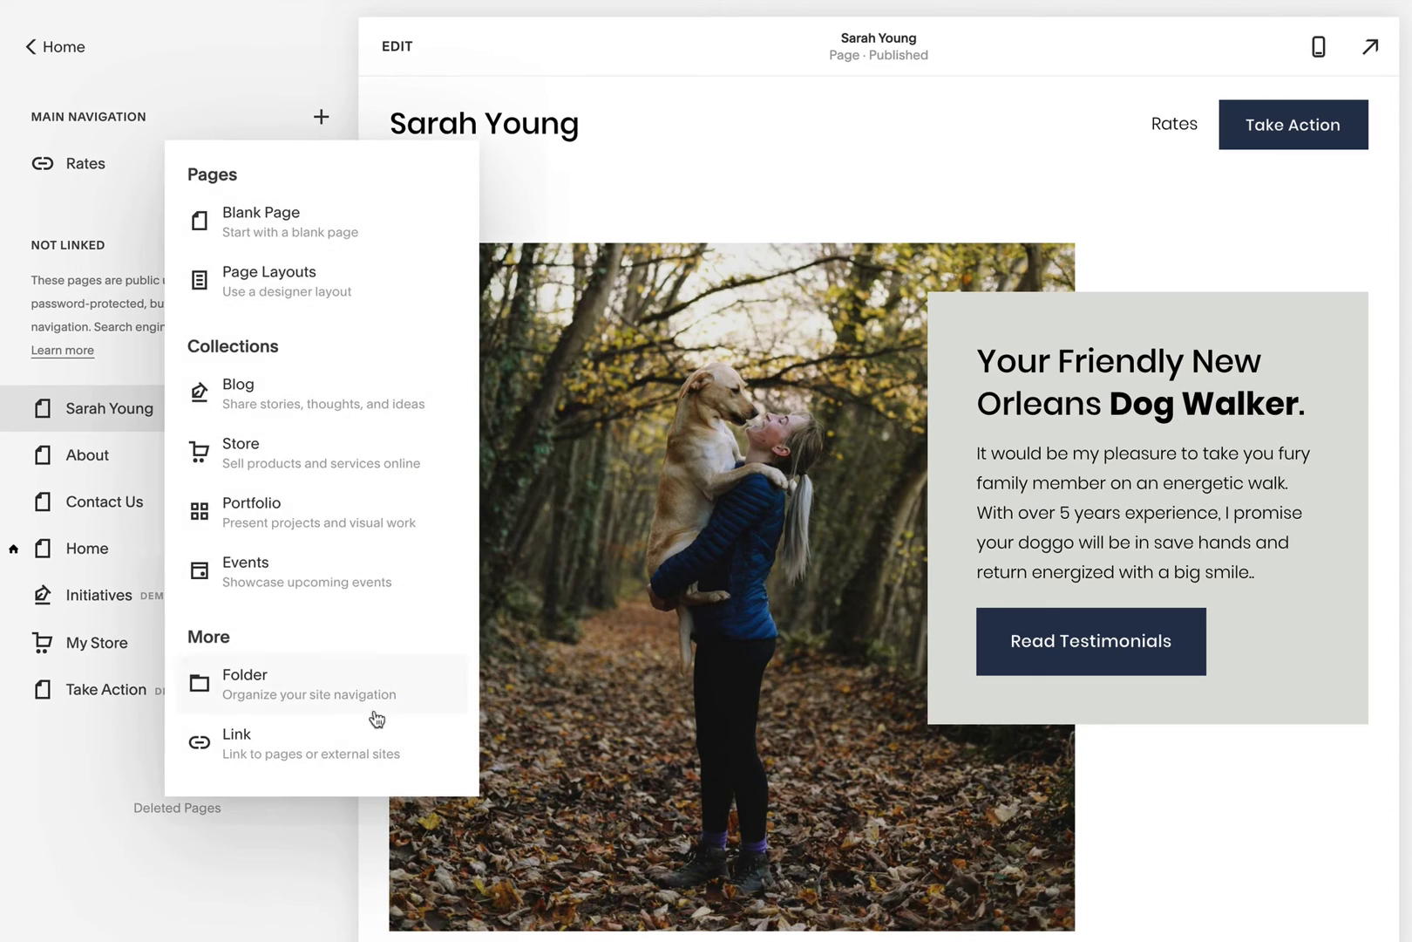
{"action": "left_click", "coordinate": [347, 746]}
{"action": "type", "text": "Testimonials"}
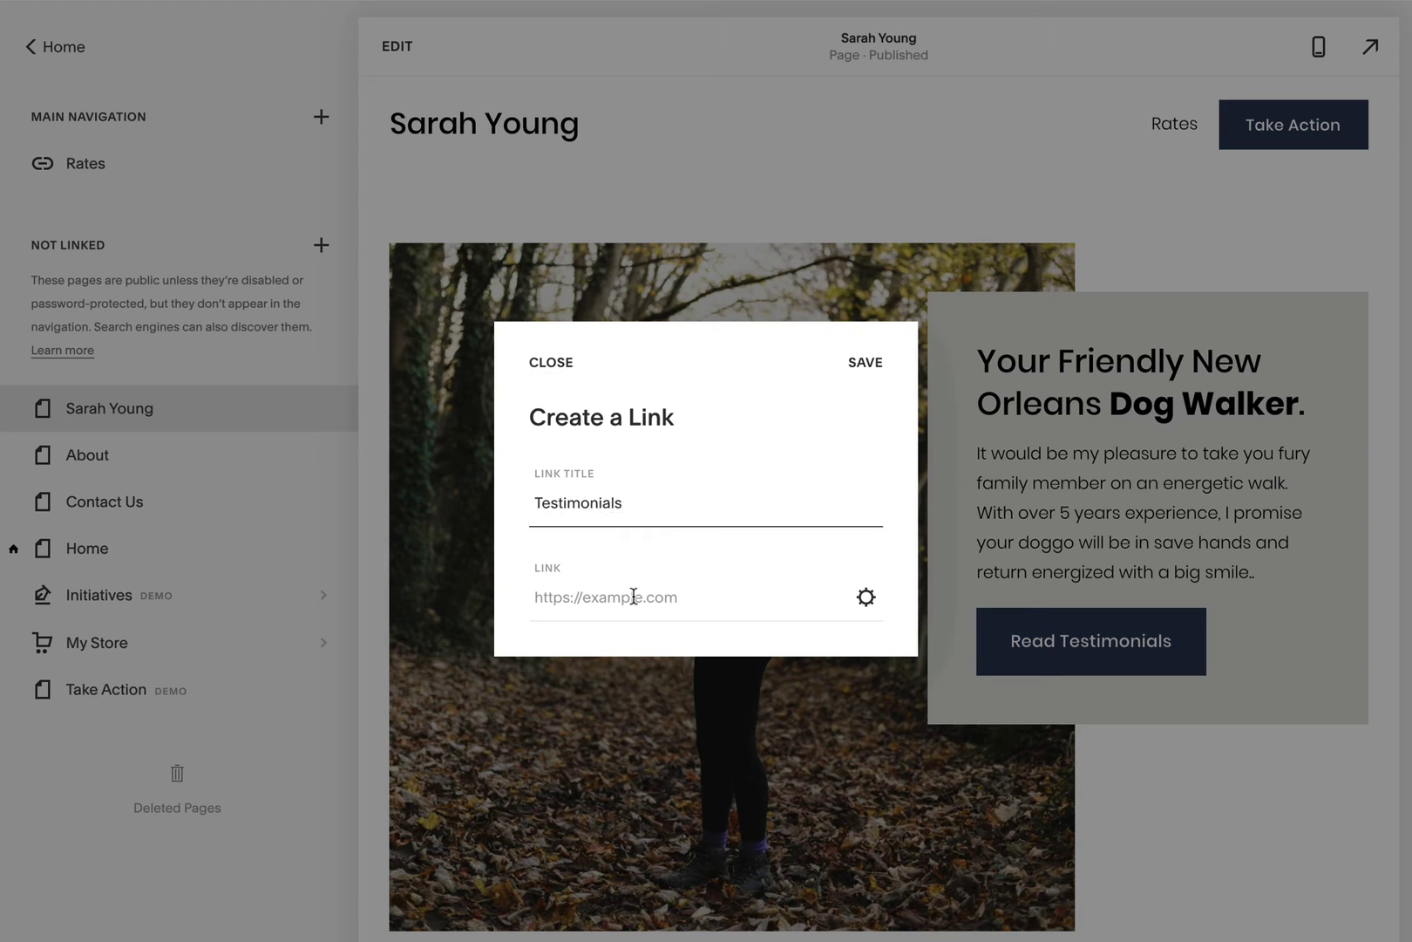
{"action": "left_click", "coordinate": [633, 597]}
{"action": "type", "text": "#test"}
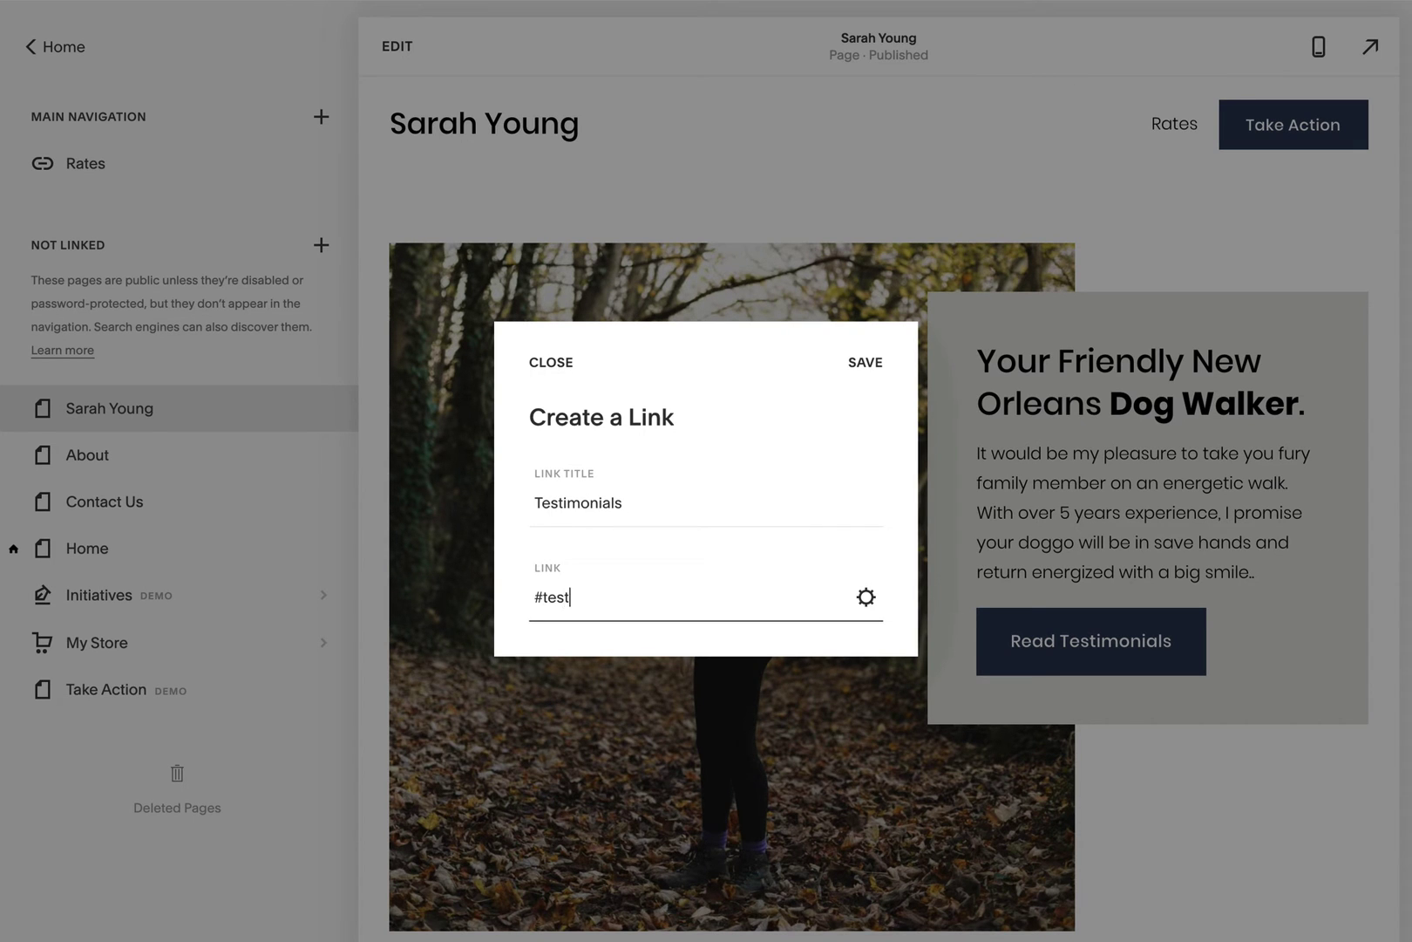
{"action": "type", "text": "imonials"}
{"action": "left_click", "coordinate": [866, 362]}
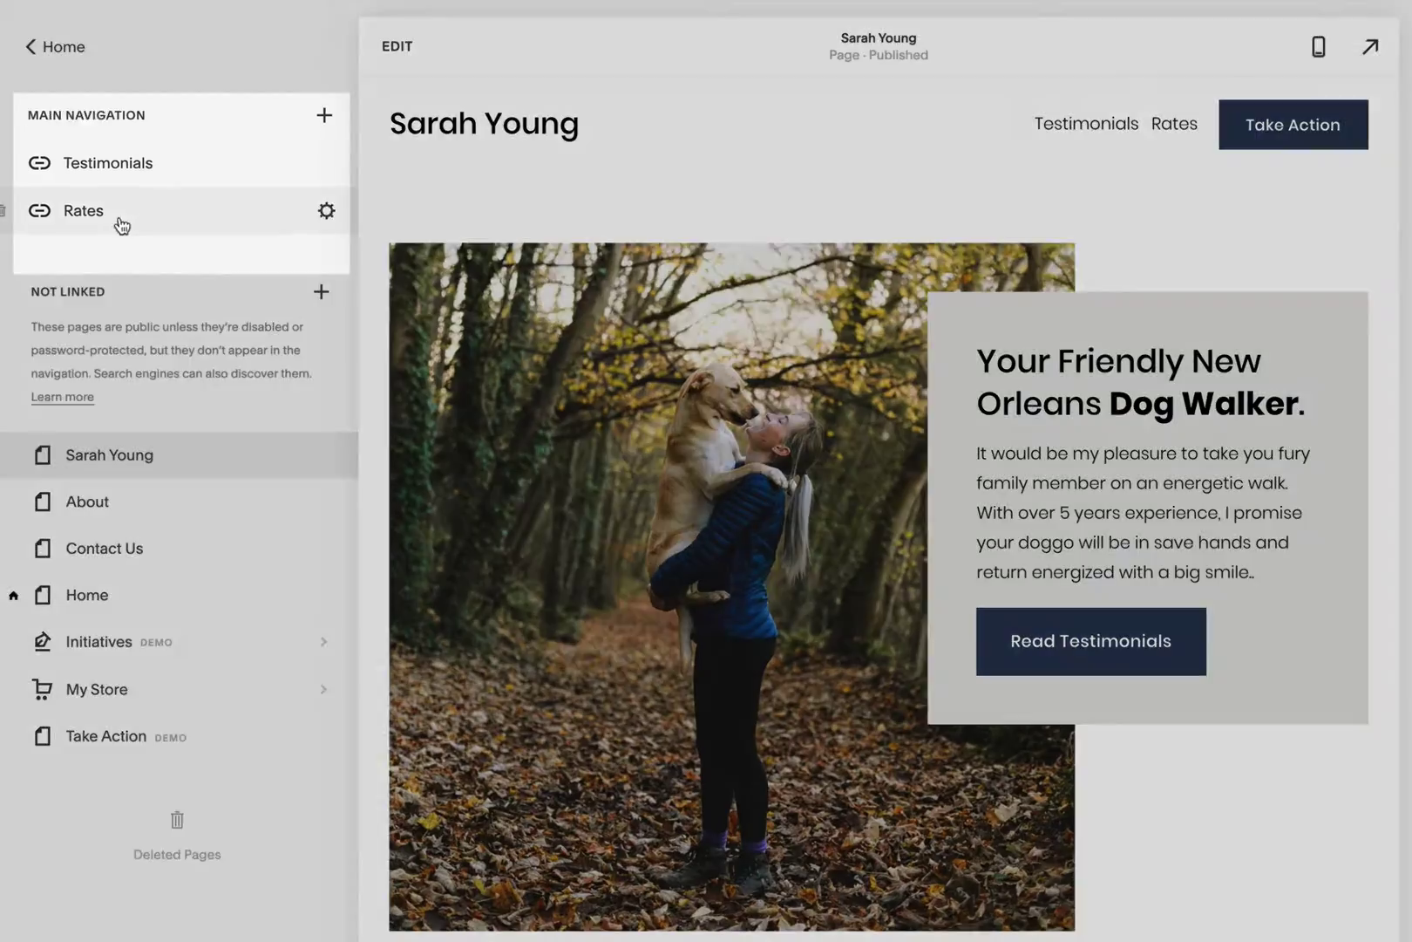
{"action": "left_click_drag", "start_coordinate": [117, 224], "coordinate": [121, 159]}
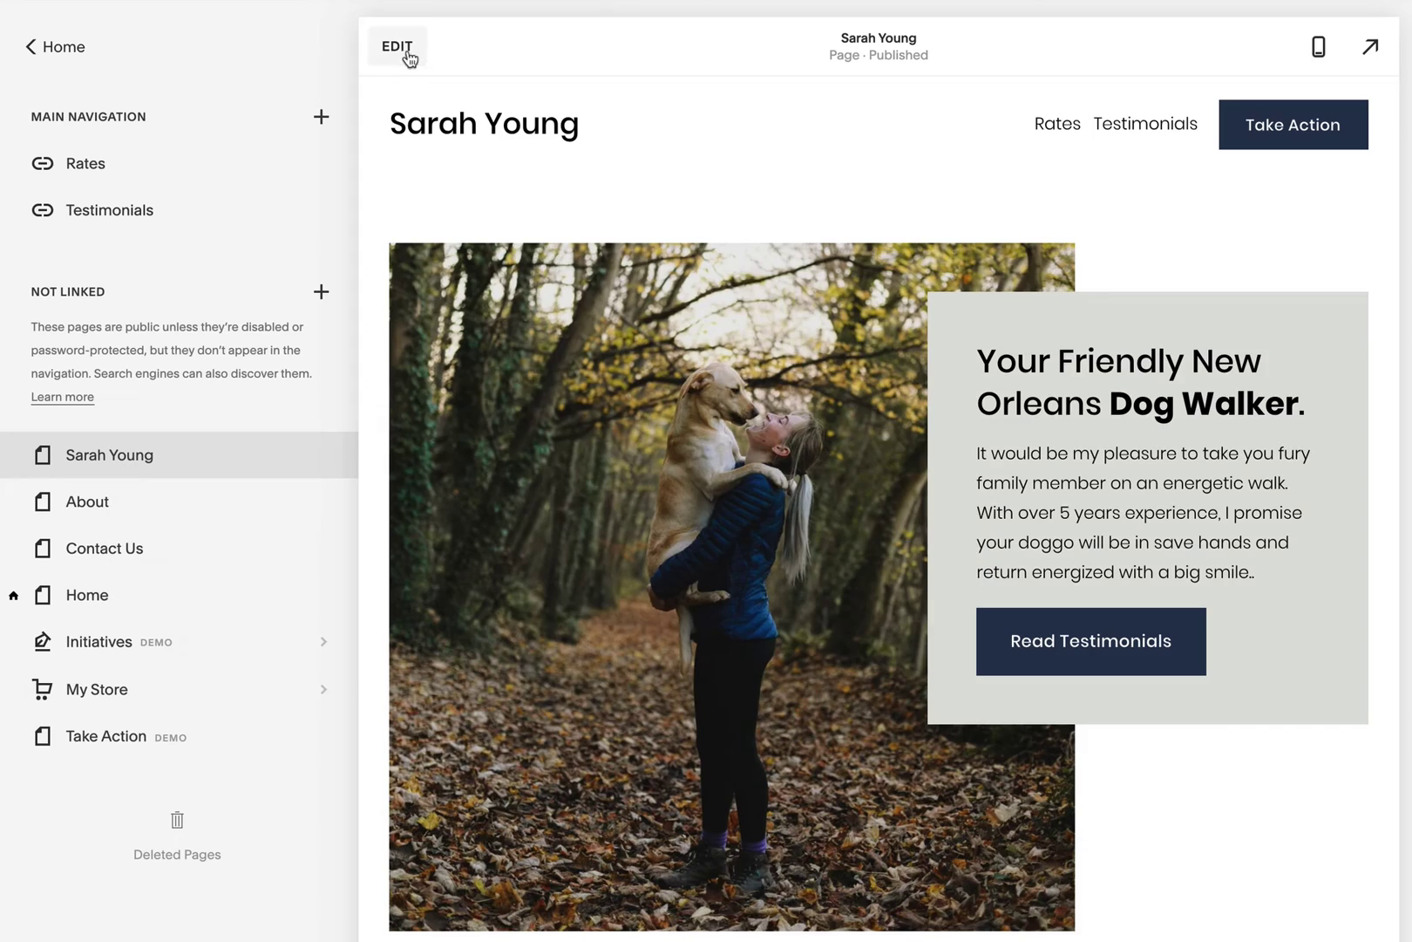
{"action": "left_click", "coordinate": [402, 48]}
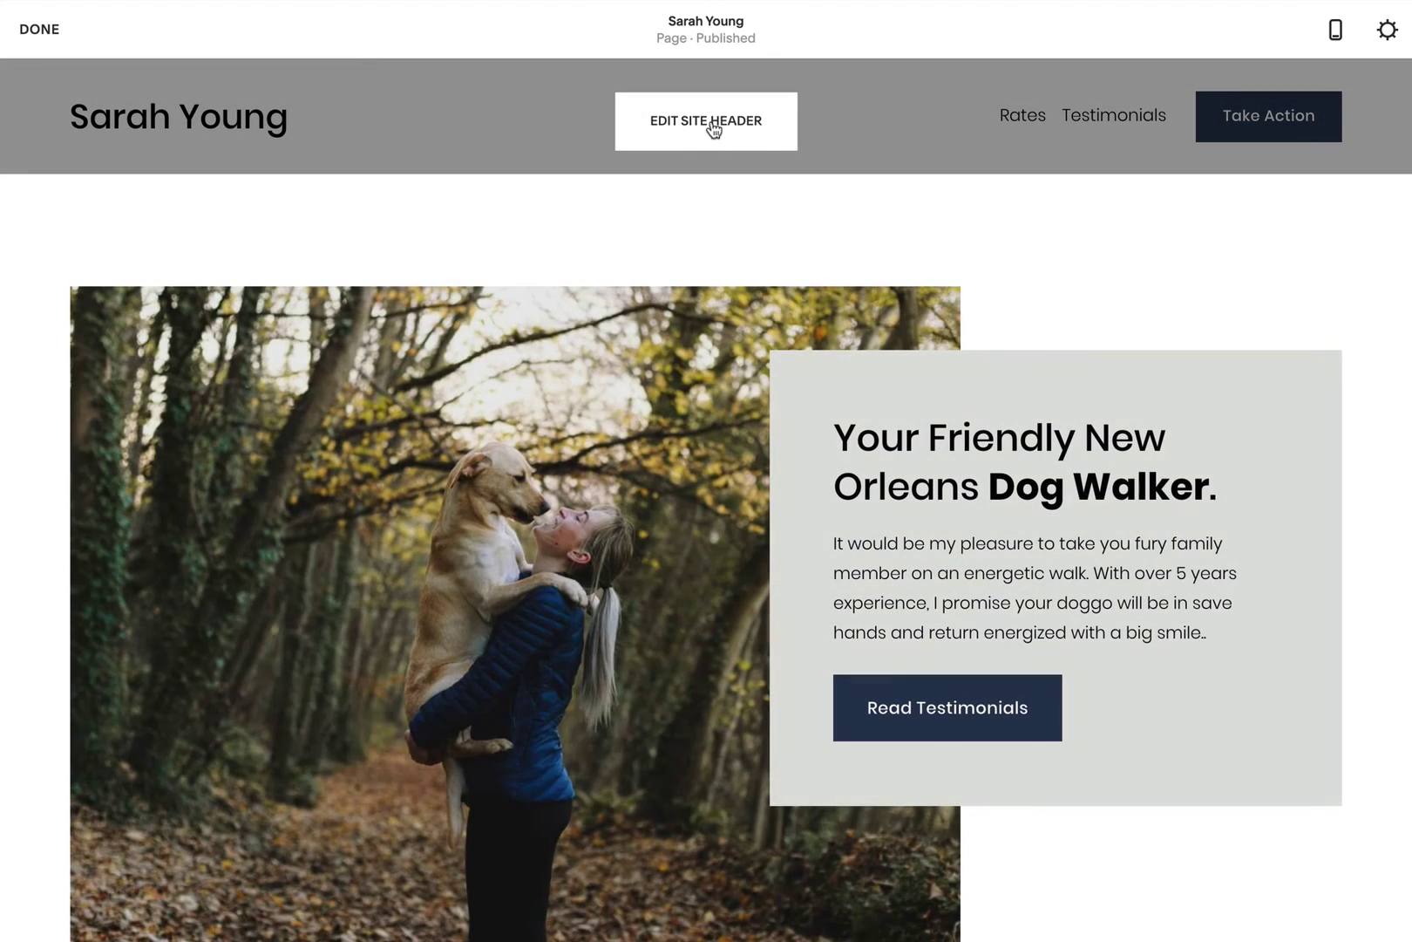
Step: Relabel the header's Take Action button to 'Contact' and set its link to #contact
{"action": "left_click", "coordinate": [713, 129]}
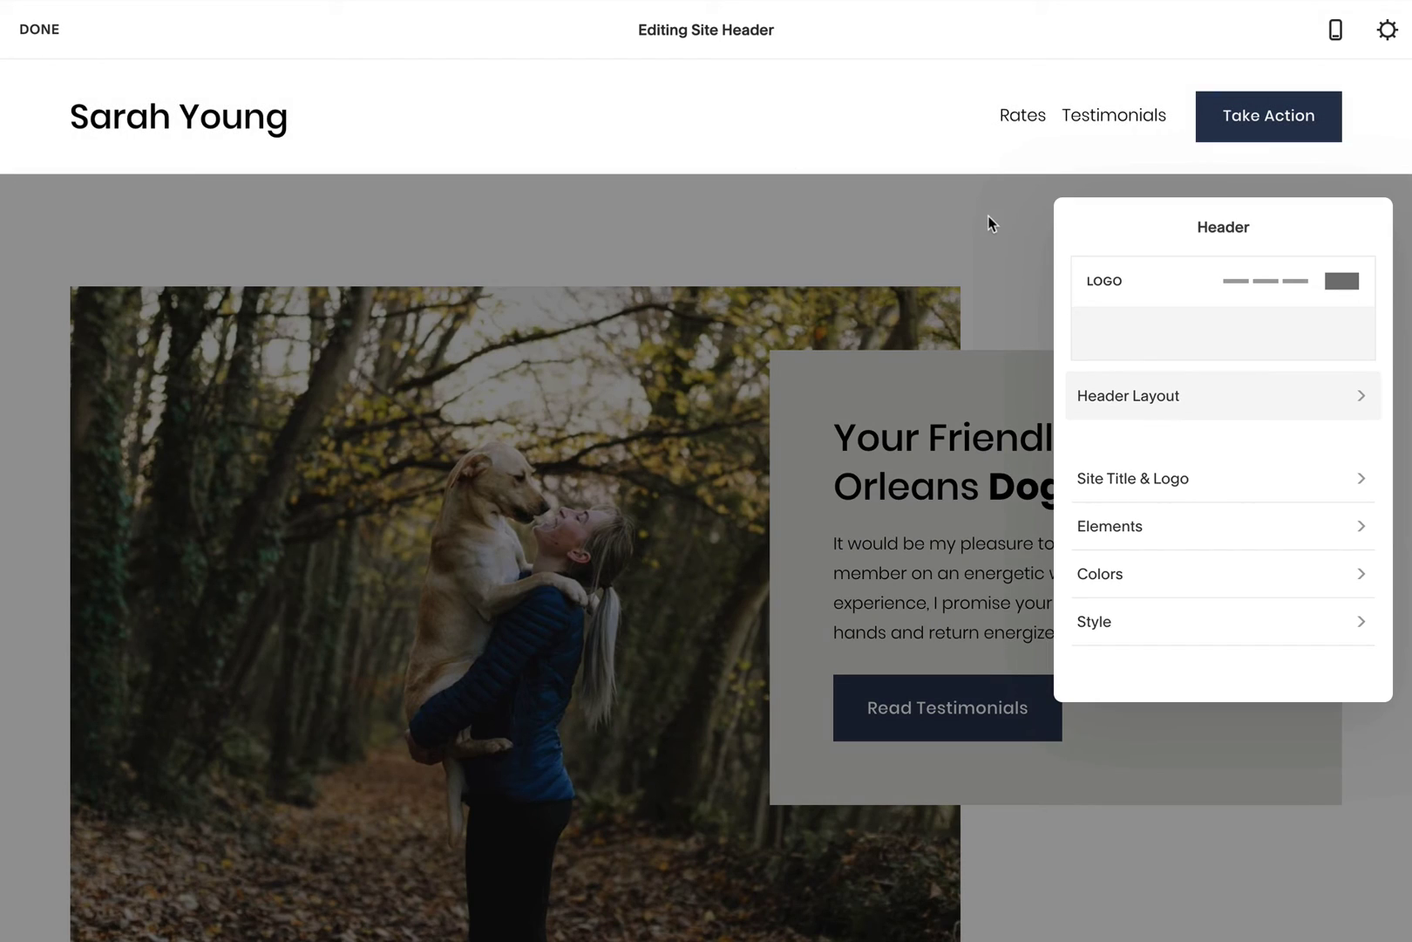
{"action": "left_click", "coordinate": [1252, 534]}
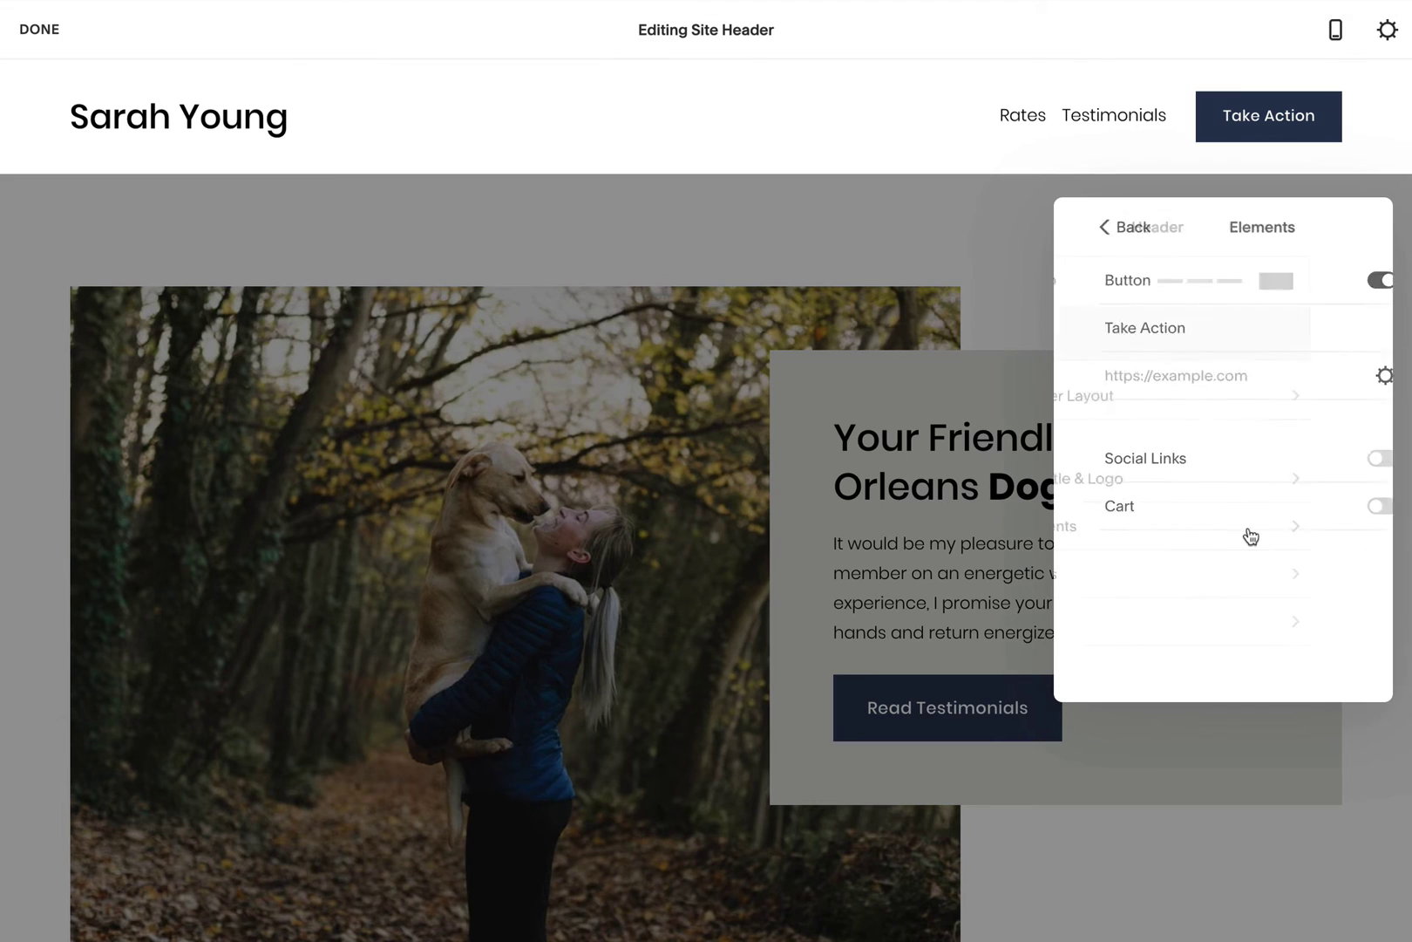
{"action": "triple_click", "coordinate": [1164, 343]}
{"action": "type", "text": "Contact"}
{"action": "left_click", "coordinate": [1169, 367]}
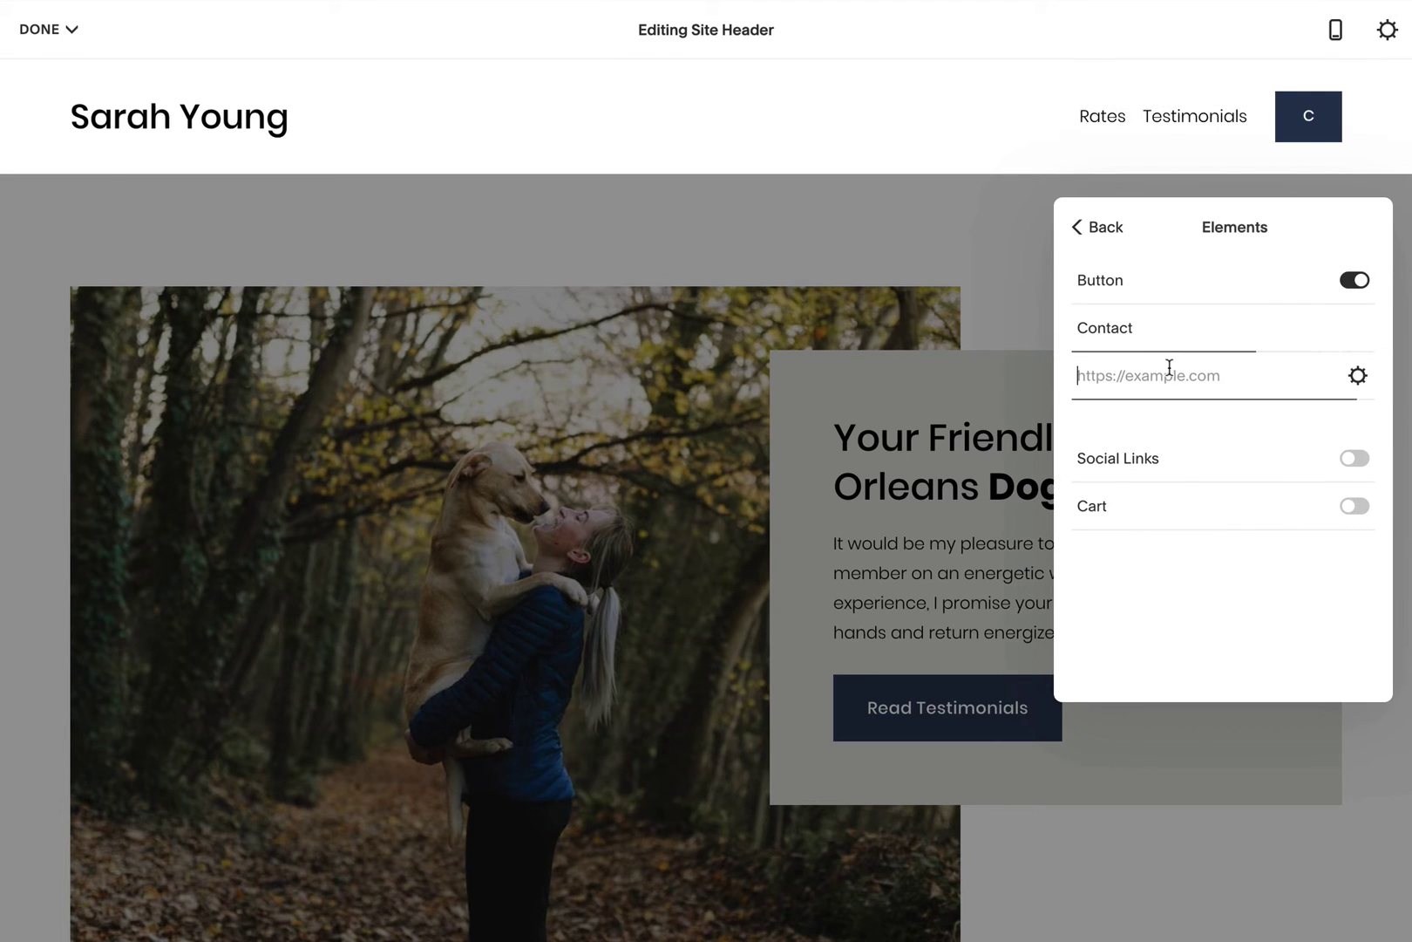
{"action": "type", "text": "#contact"}
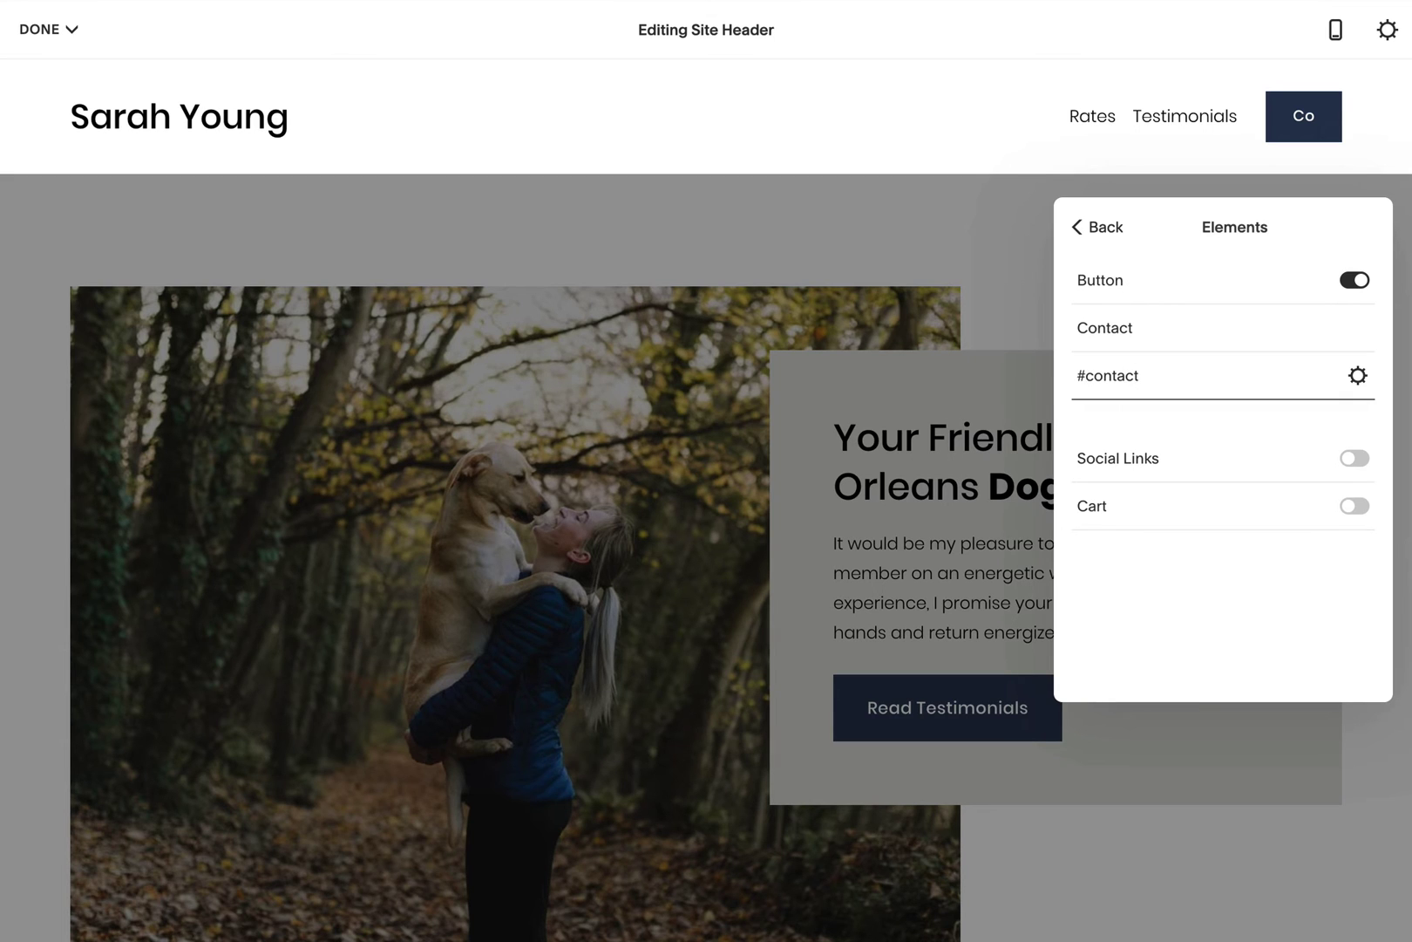
{"action": "left_click", "coordinate": [913, 572]}
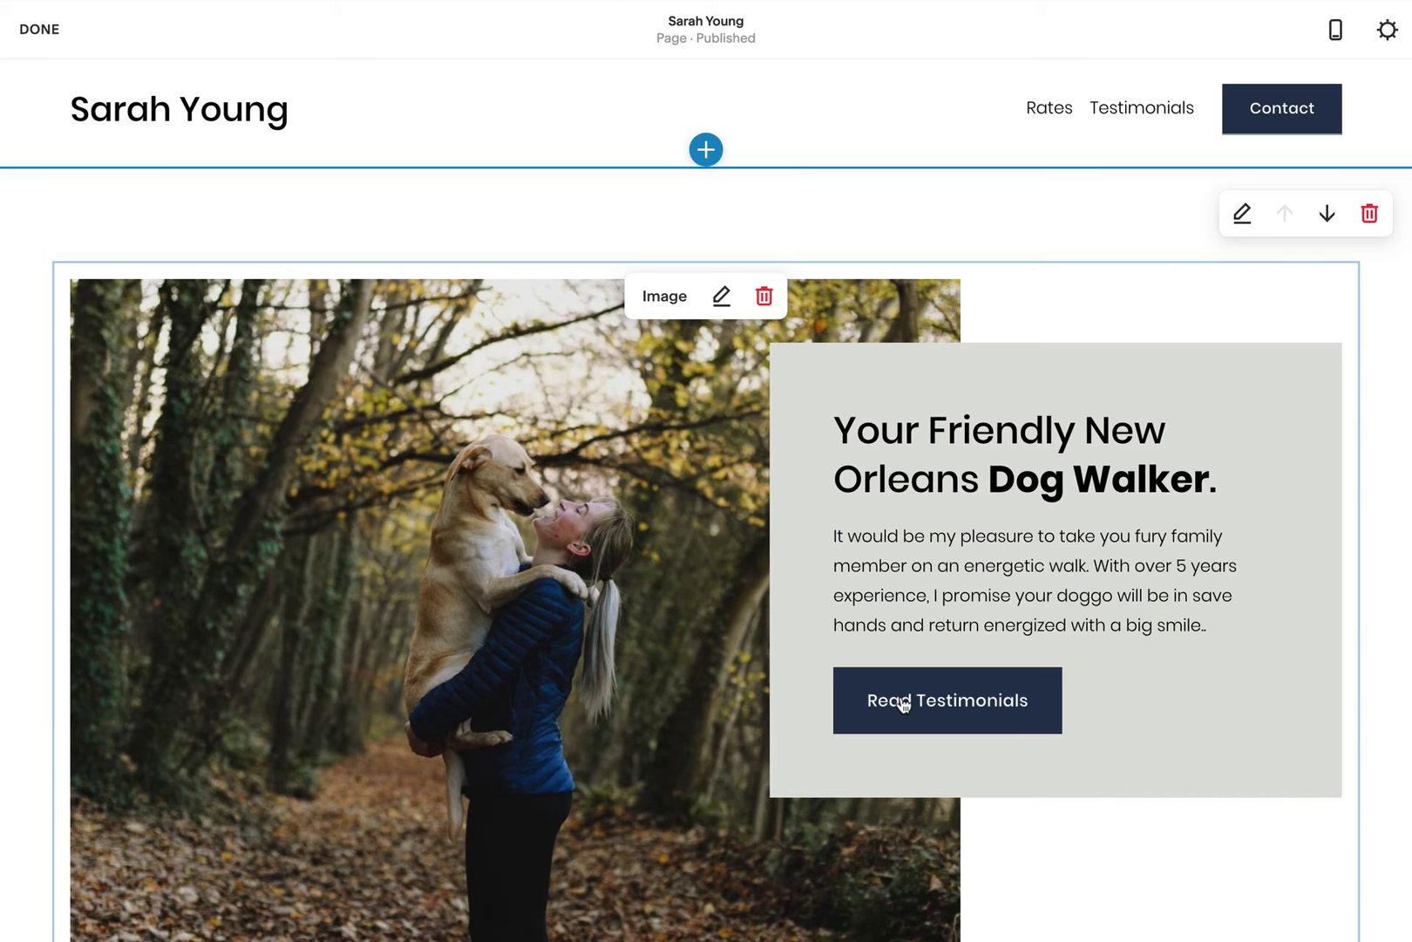
Step: Set the hero image button's clickthrough URL to #testimonials and apply the change
{"action": "left_click", "coordinate": [722, 296]}
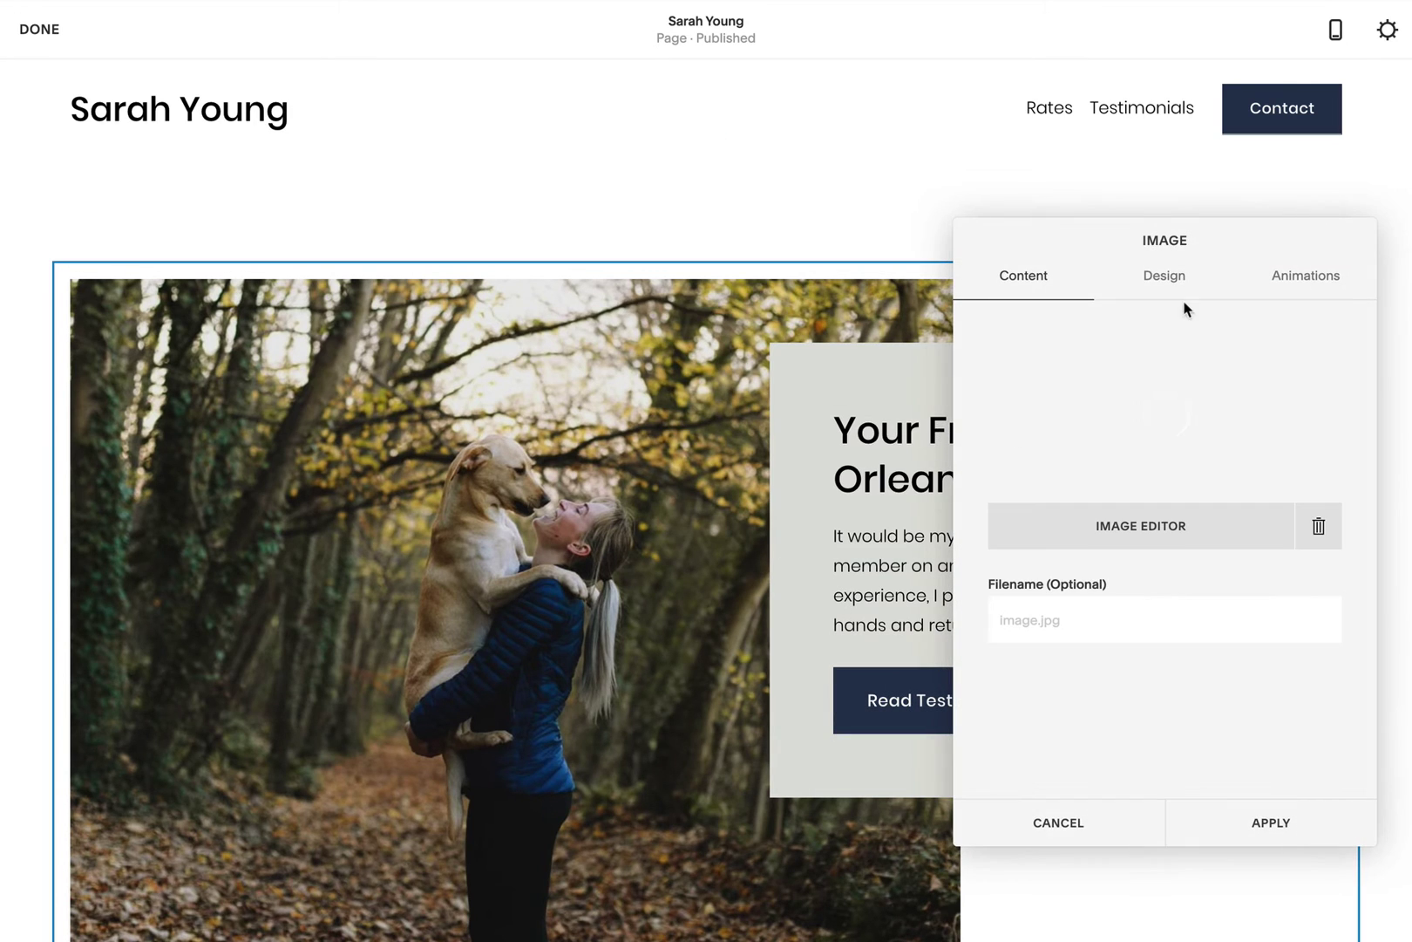
{"action": "left_click", "coordinate": [1161, 284]}
{"action": "scroll", "coordinate": [1218, 641], "scroll_direction": "down", "scroll_amount": 2}
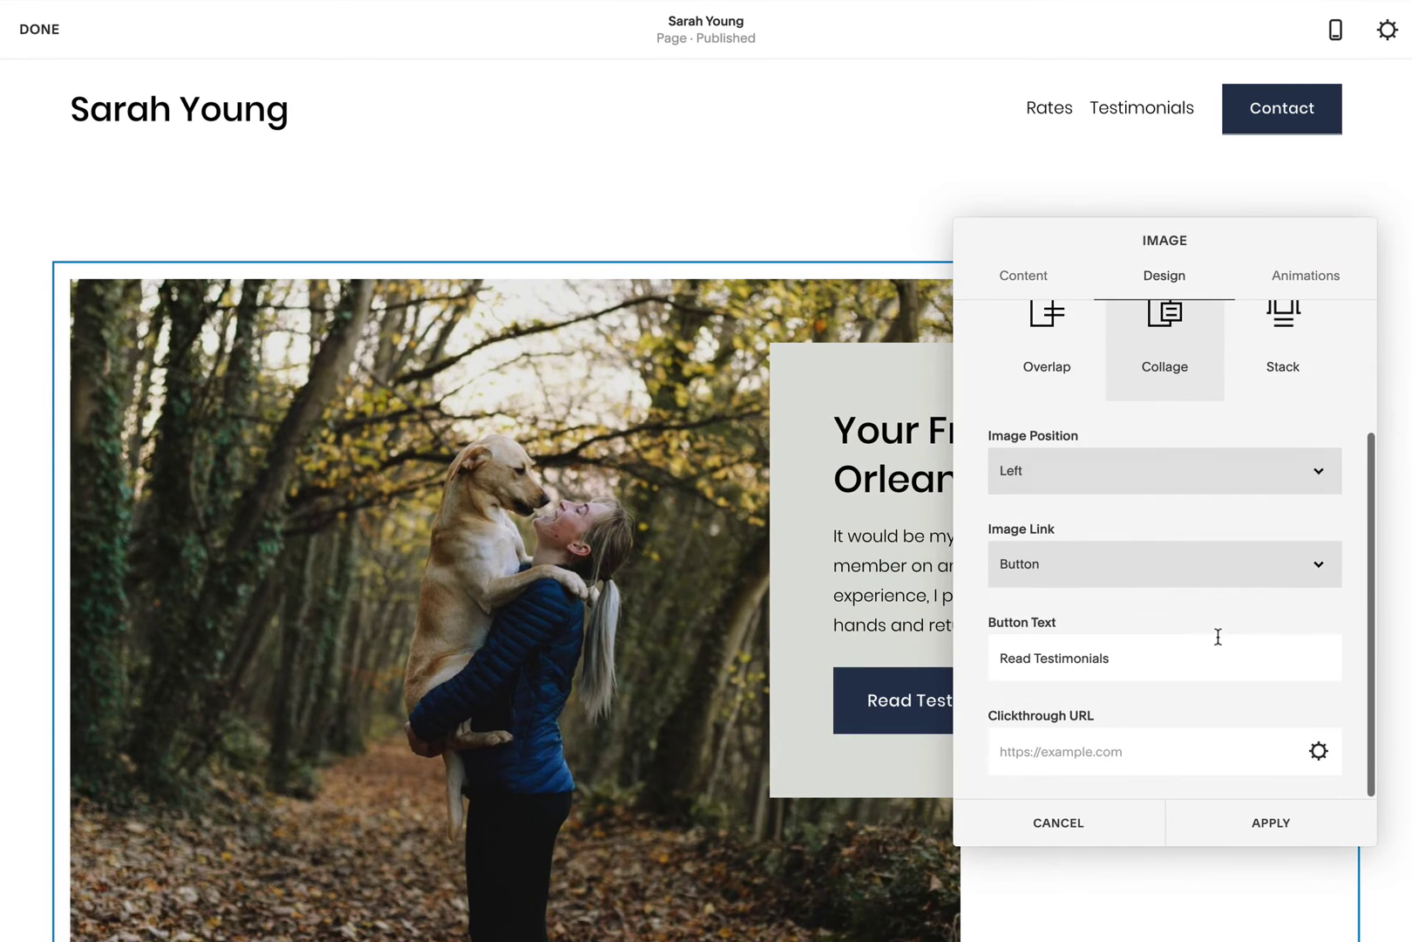
{"action": "left_click", "coordinate": [1062, 749]}
{"action": "type", "text": "#testim"}
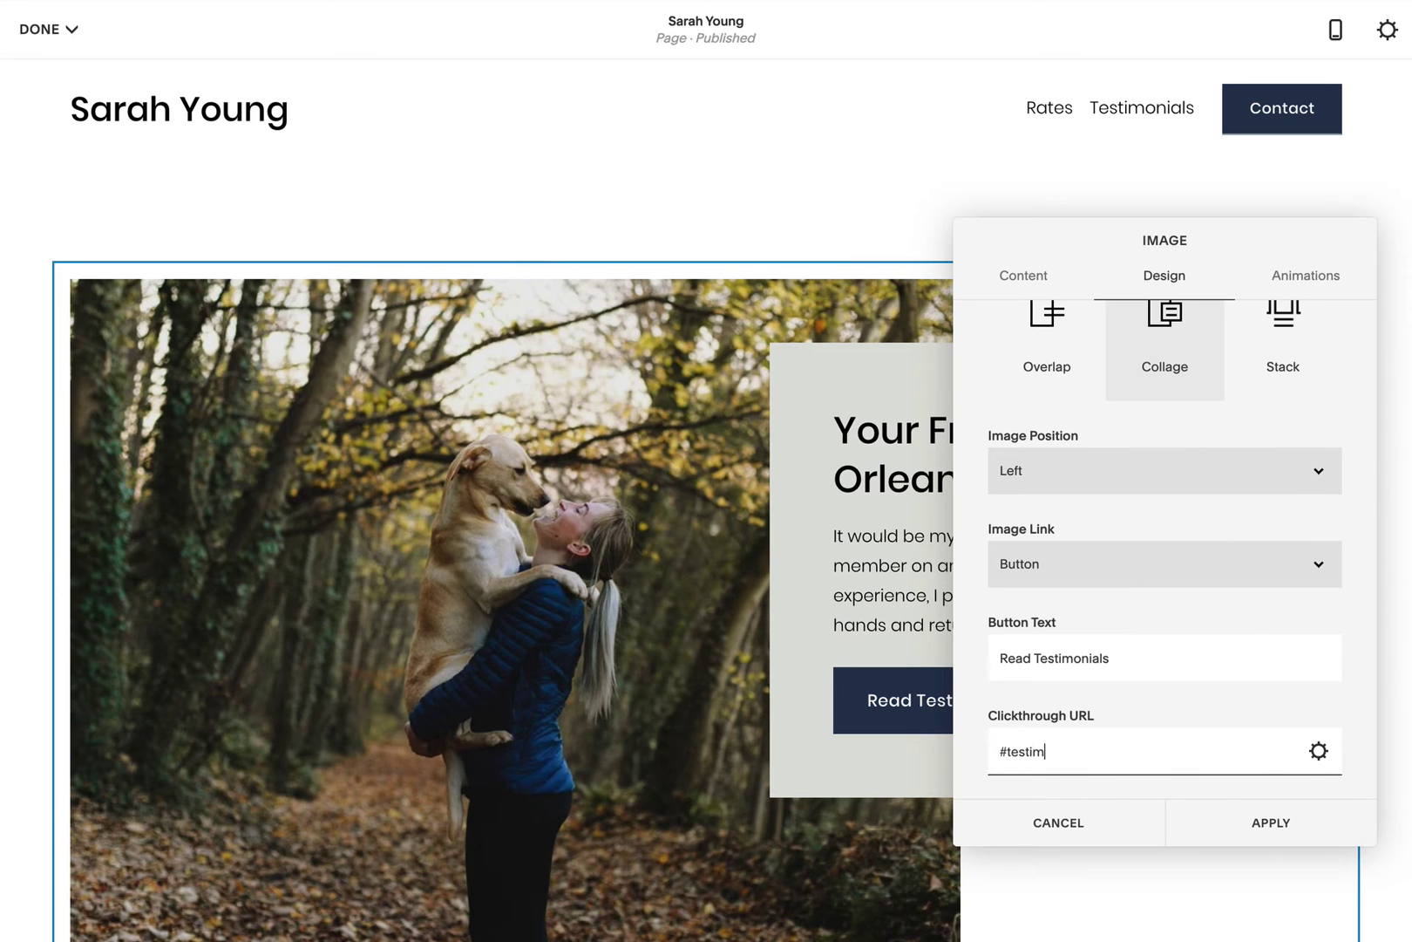
{"action": "type", "text": "onials"}
{"action": "left_click", "coordinate": [1255, 819]}
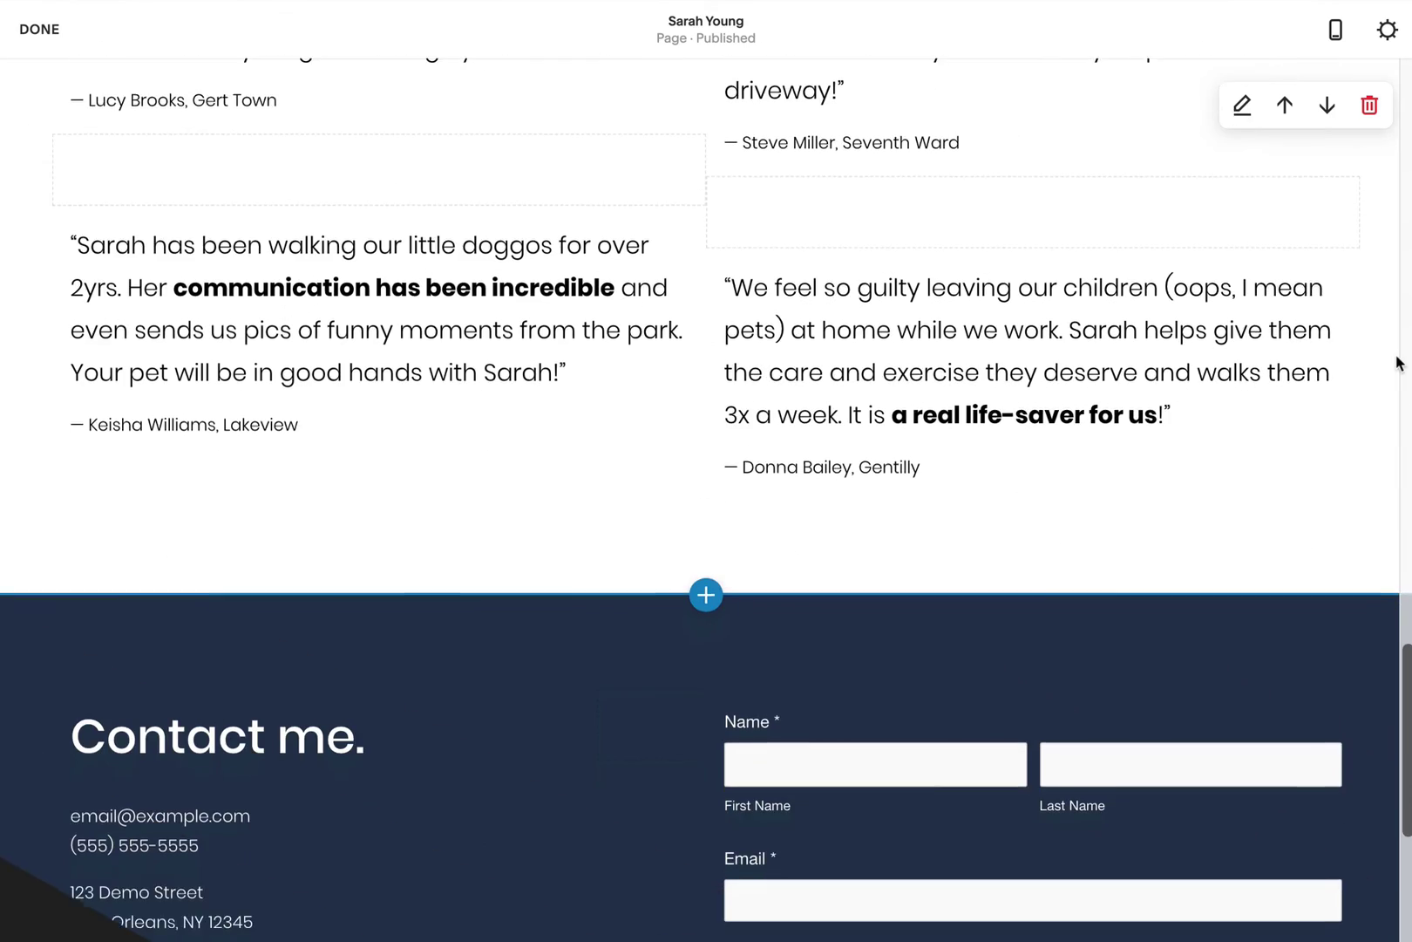
Step: Insert a code block containing <a name="contact"></a> below the testimonials and apply it
{"action": "scroll", "coordinate": [1398, 361], "scroll_direction": "down", "scroll_amount": 3}
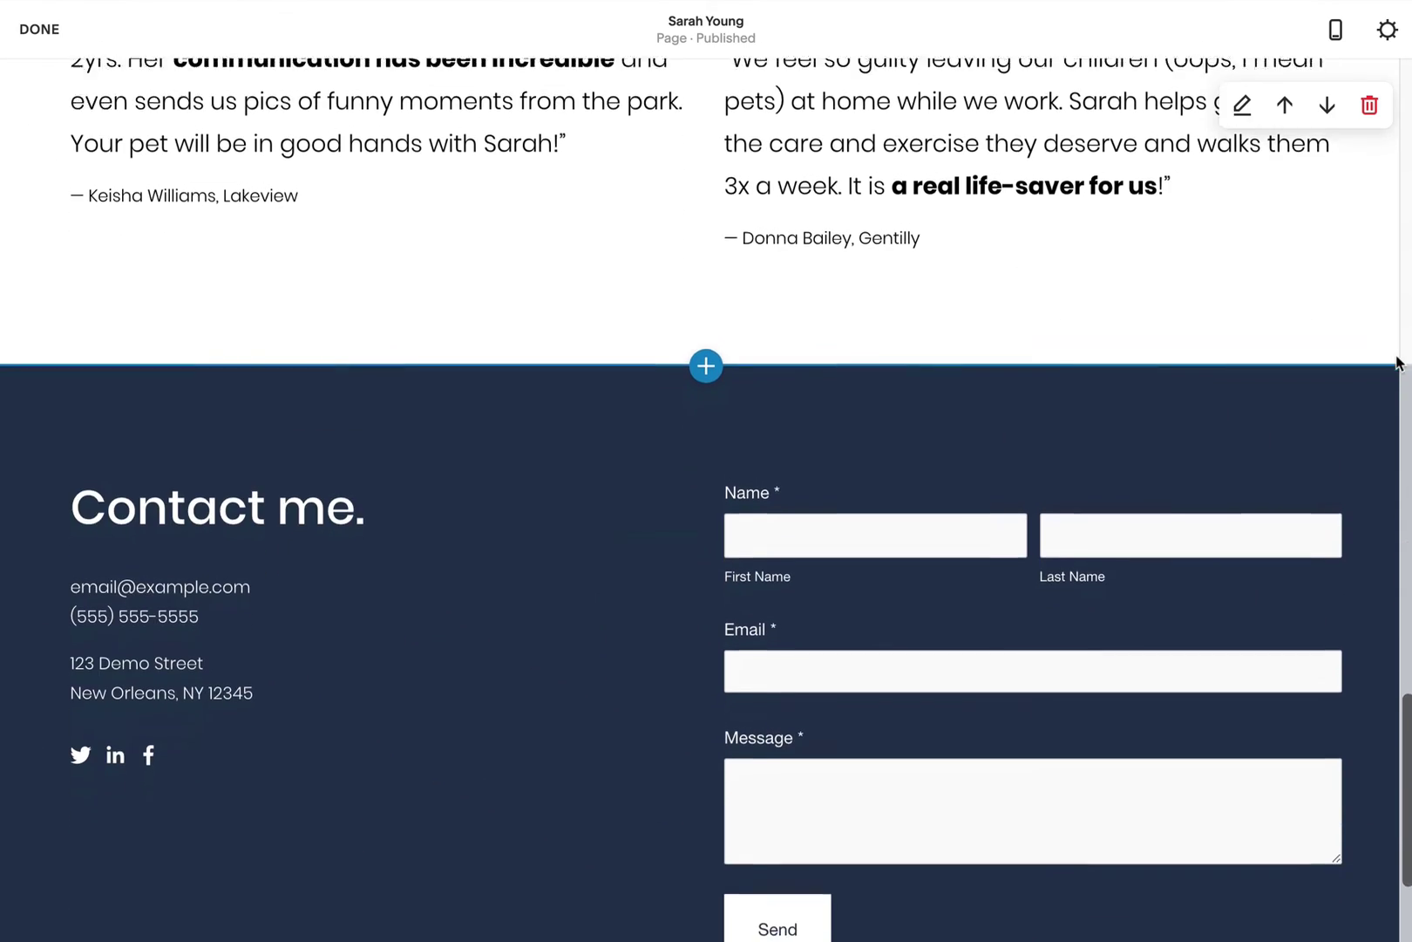
{"action": "scroll", "coordinate": [391, 325], "scroll_direction": "up", "scroll_amount": 1}
{"action": "mouse_move", "coordinate": [41, 342]}
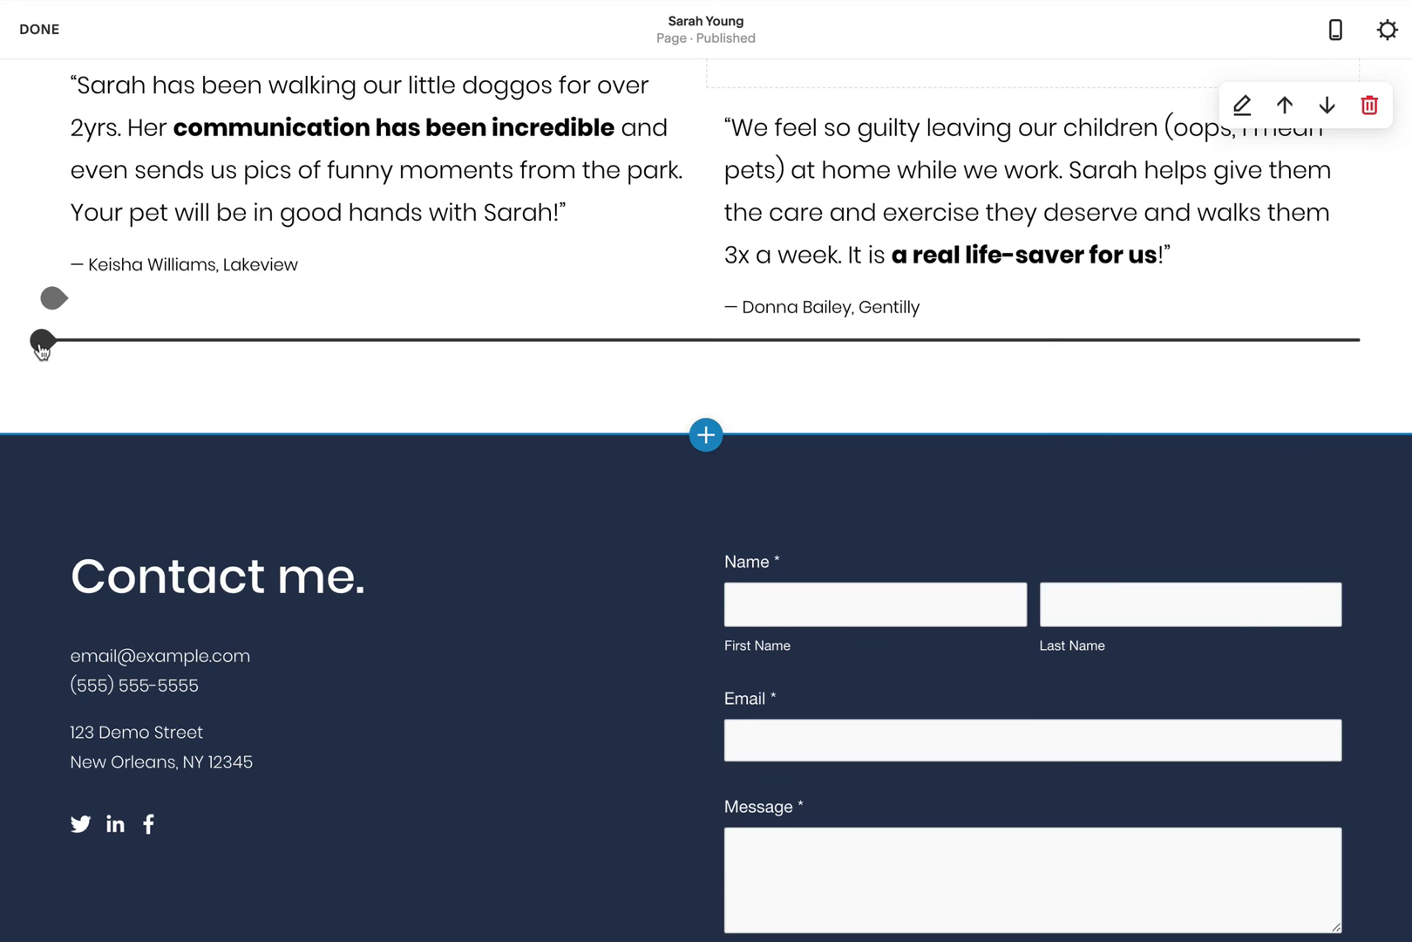
{"action": "left_click", "coordinate": [43, 342]}
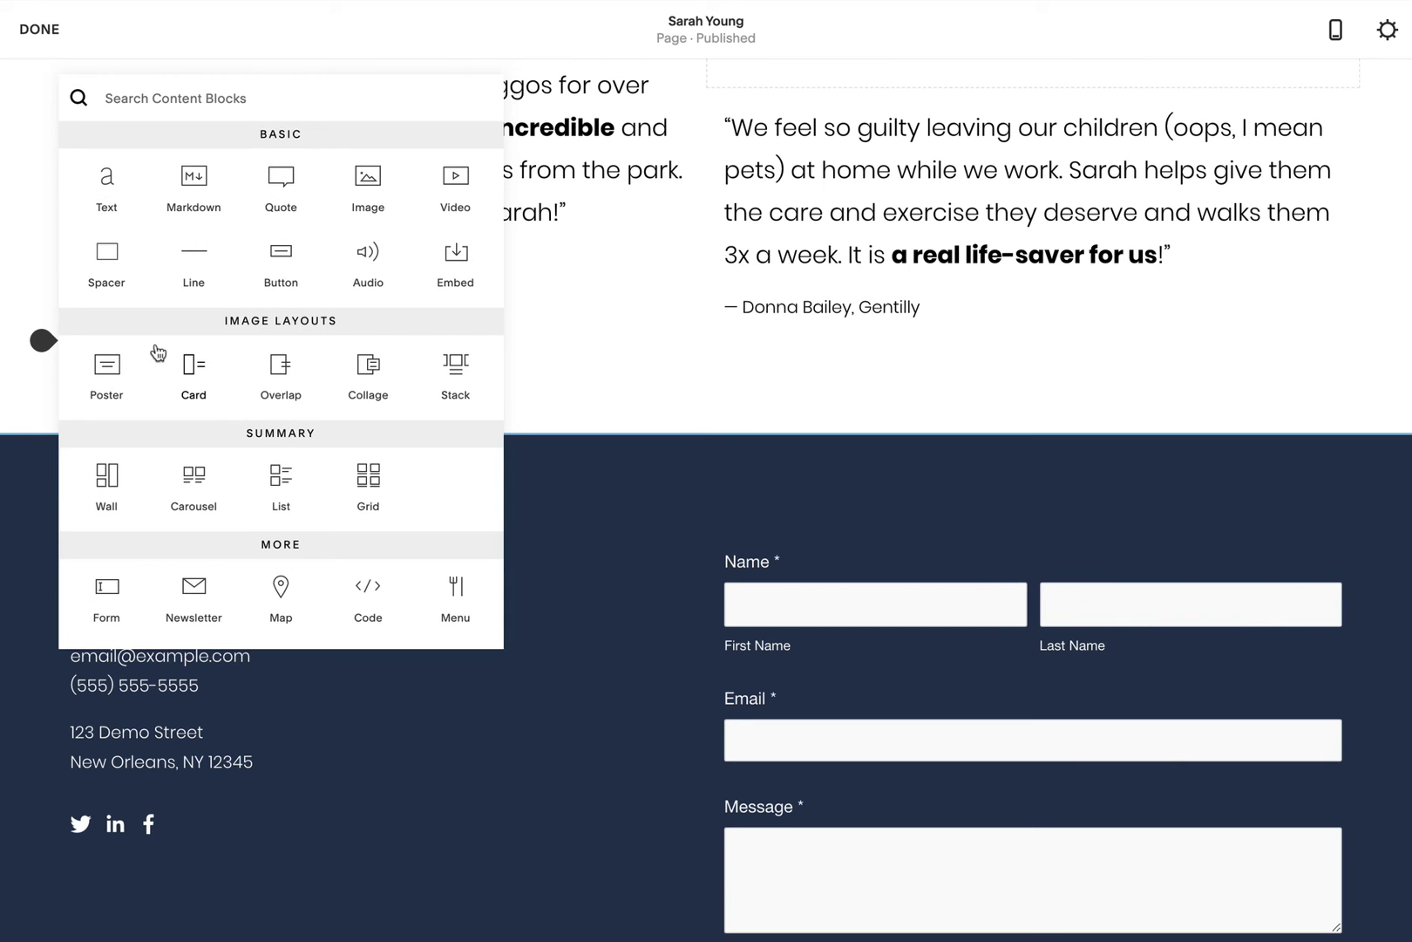
{"action": "scroll", "coordinate": [368, 375], "scroll_direction": "down", "scroll_amount": 4}
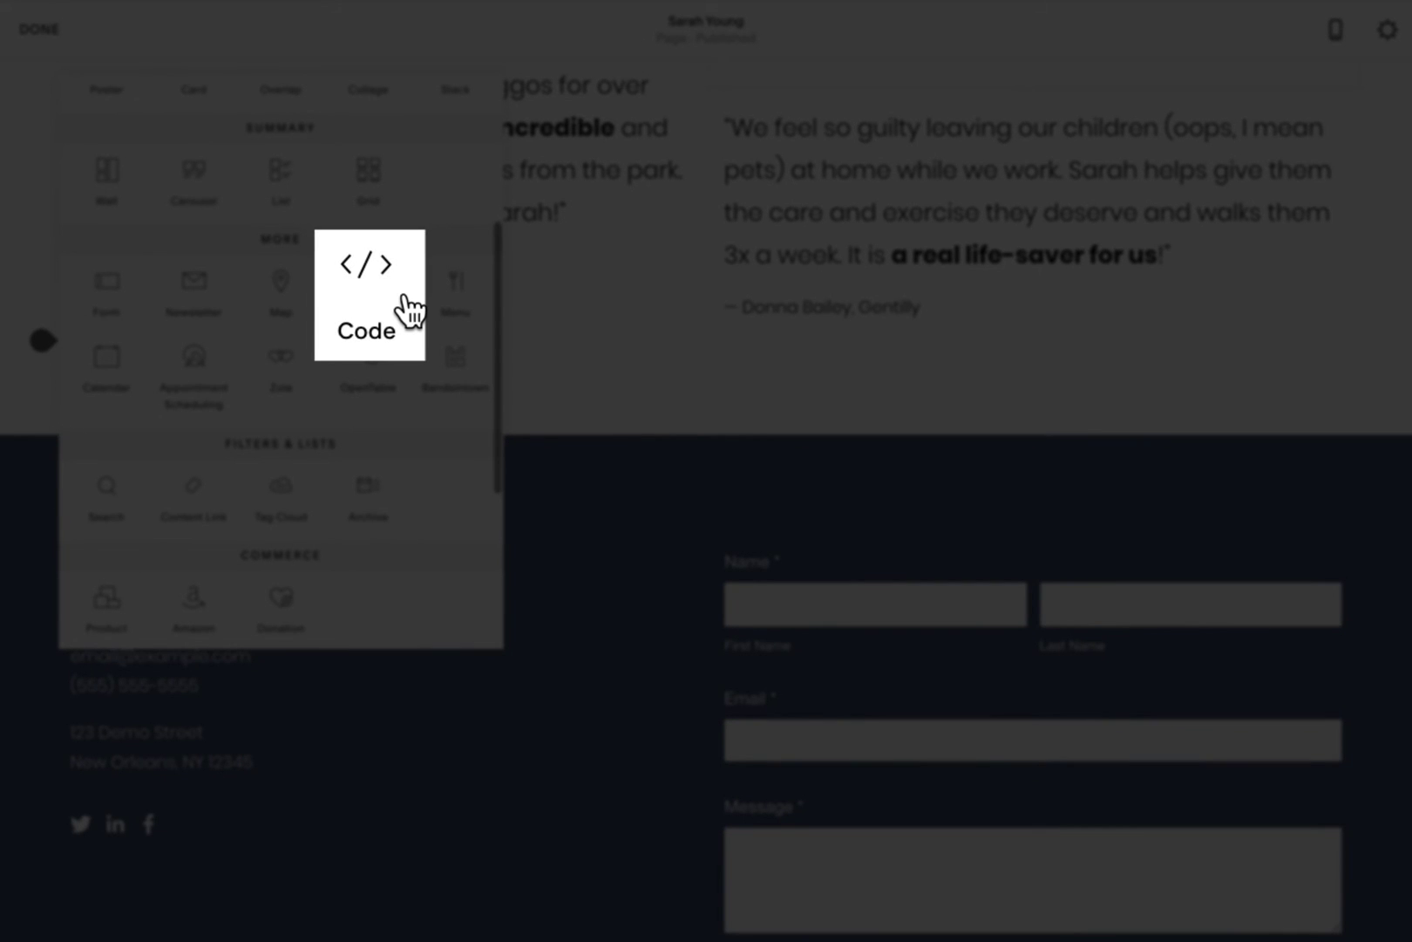
{"action": "left_click", "coordinate": [410, 310]}
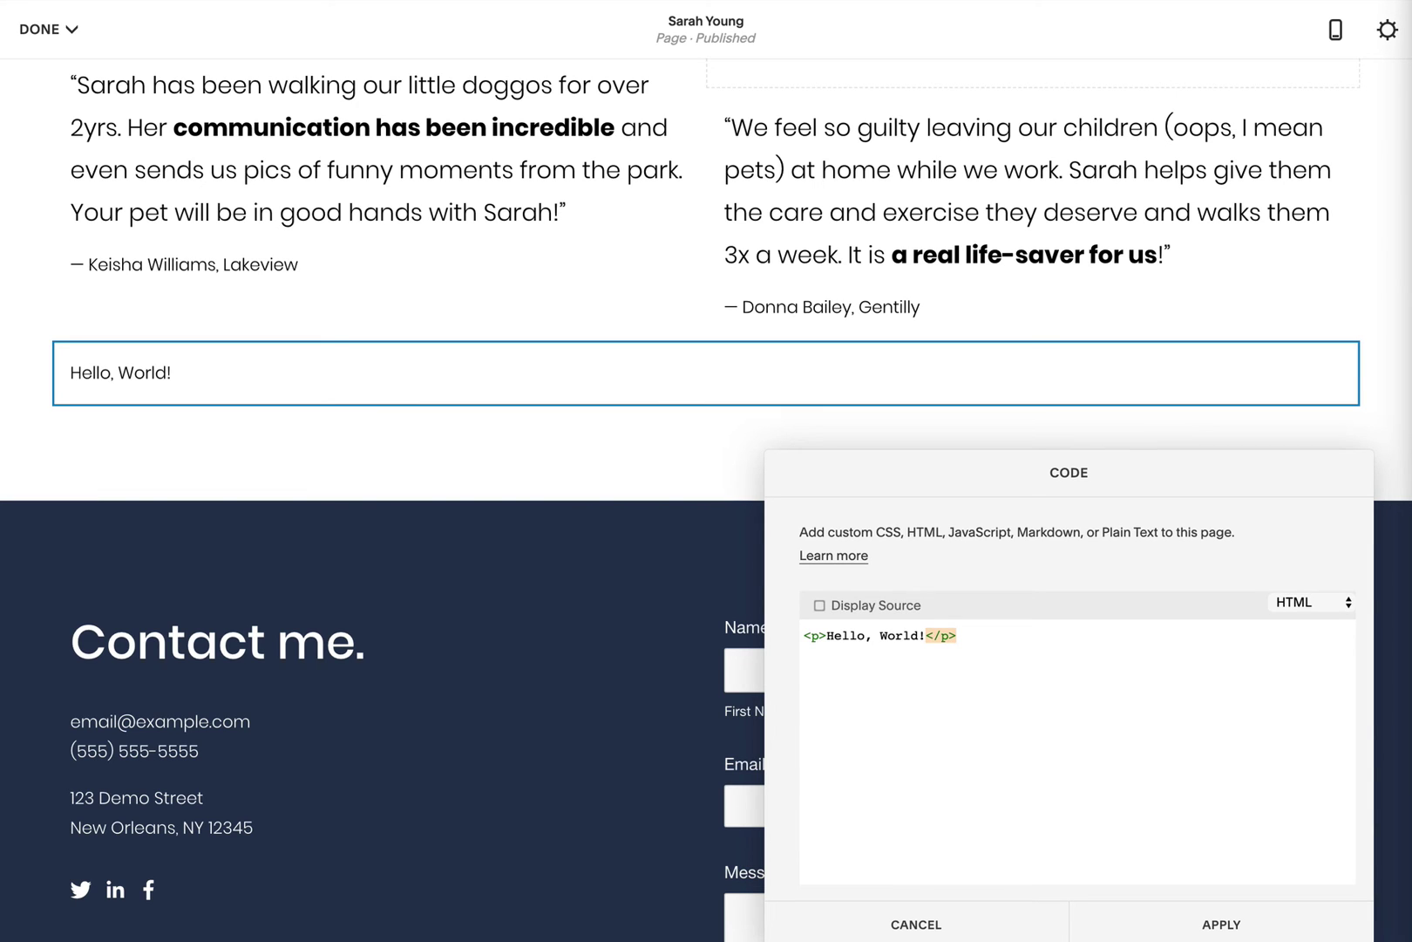
{"action": "left_click_drag", "start_coordinate": [966, 635], "coordinate": [803, 635]}
{"action": "type", "text": "<a name=\"contact\"></a>"}
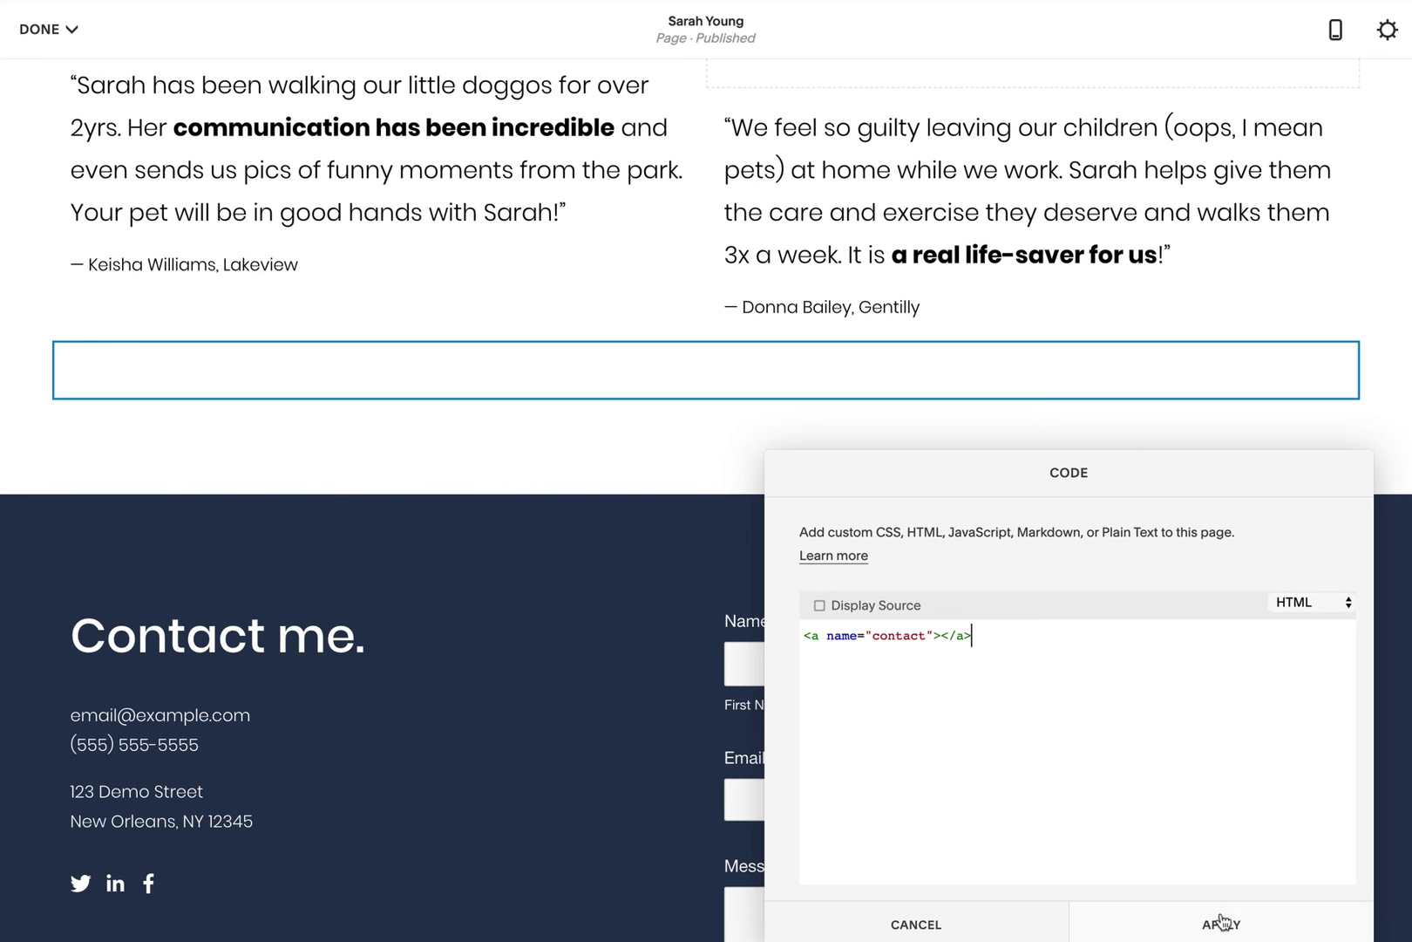
{"action": "left_click", "coordinate": [1232, 924]}
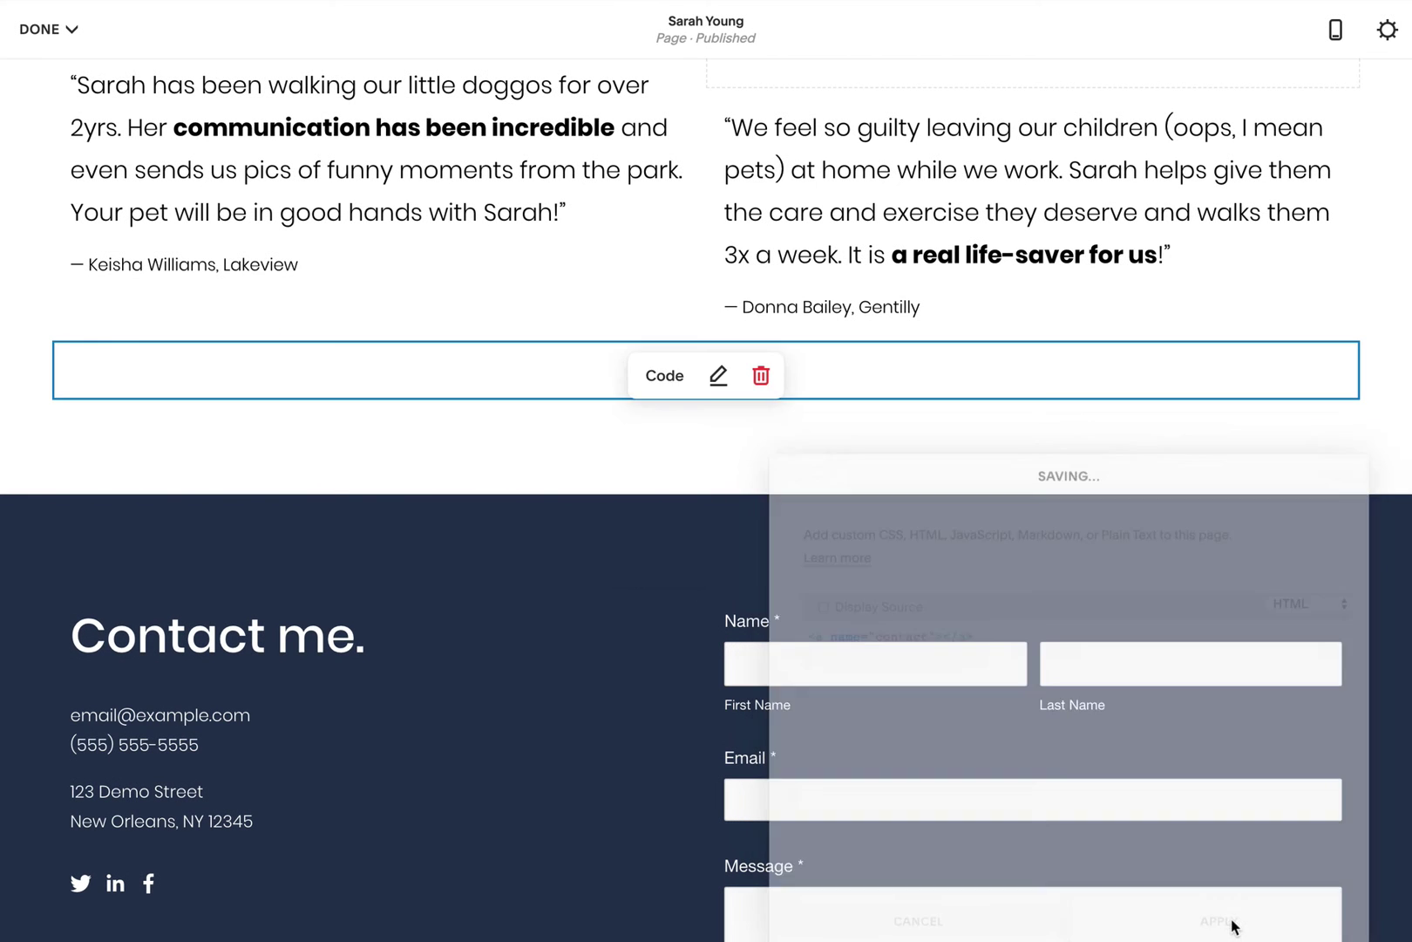
{"action": "scroll", "coordinate": [1329, 645], "scroll_direction": "up", "scroll_amount": 10}
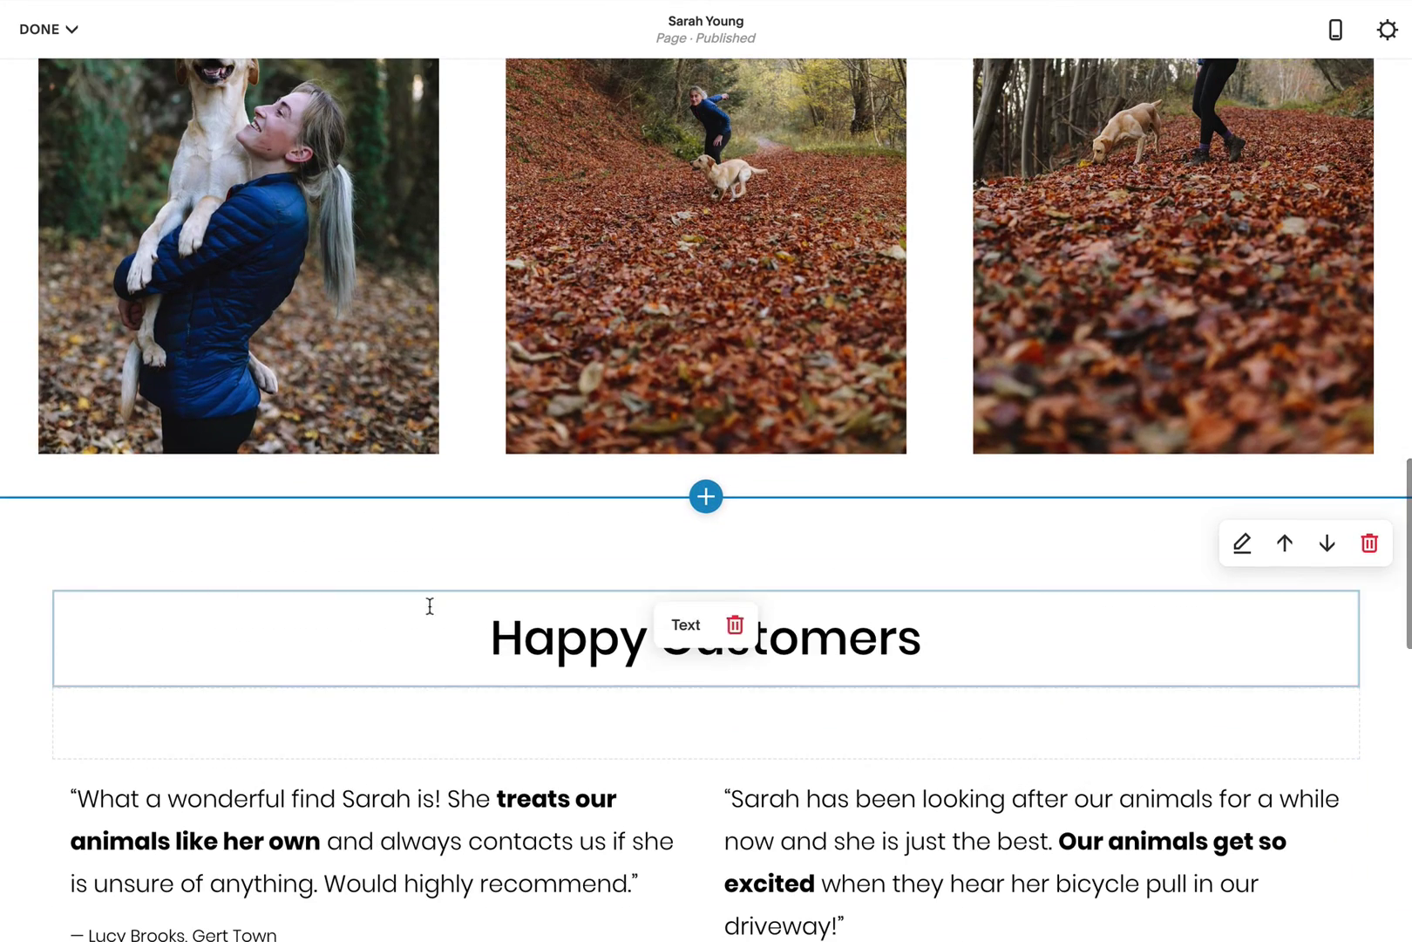
Step: Add a code block with <a name="testimonials"></a> above the Happy Customers heading
{"action": "left_click", "coordinate": [52, 591]}
{"action": "scroll", "coordinate": [324, 618], "scroll_direction": "down", "scroll_amount": 5}
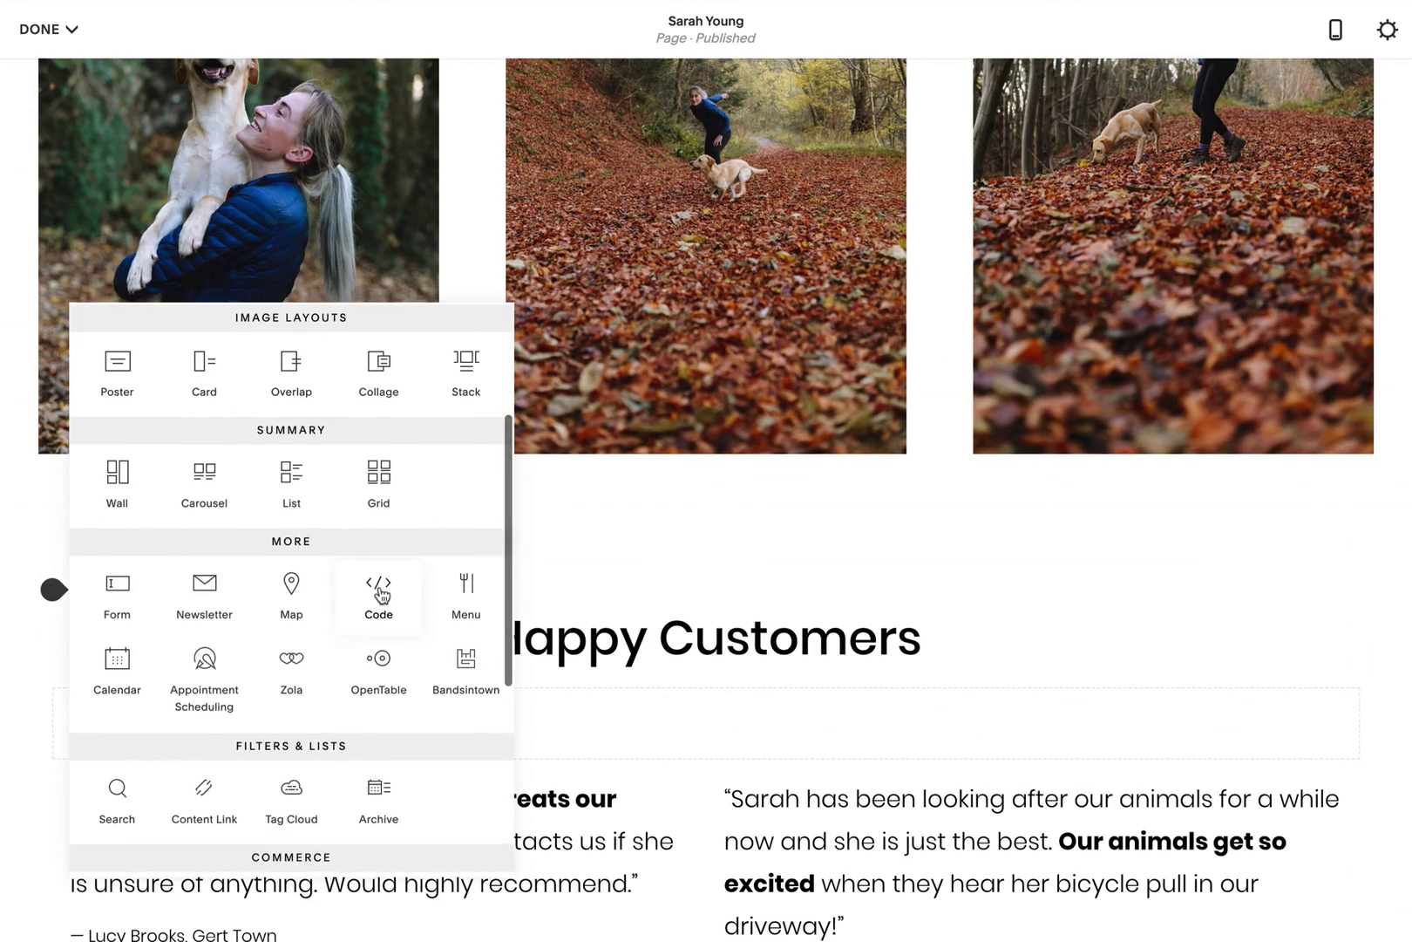
{"action": "left_click", "coordinate": [379, 589]}
{"action": "key", "text": "ctrl+a"}
{"action": "type", "text": "<a name=\"contact\"></a>"}
{"action": "double_click", "coordinate": [916, 635]}
{"action": "type", "text": "testimonials"}
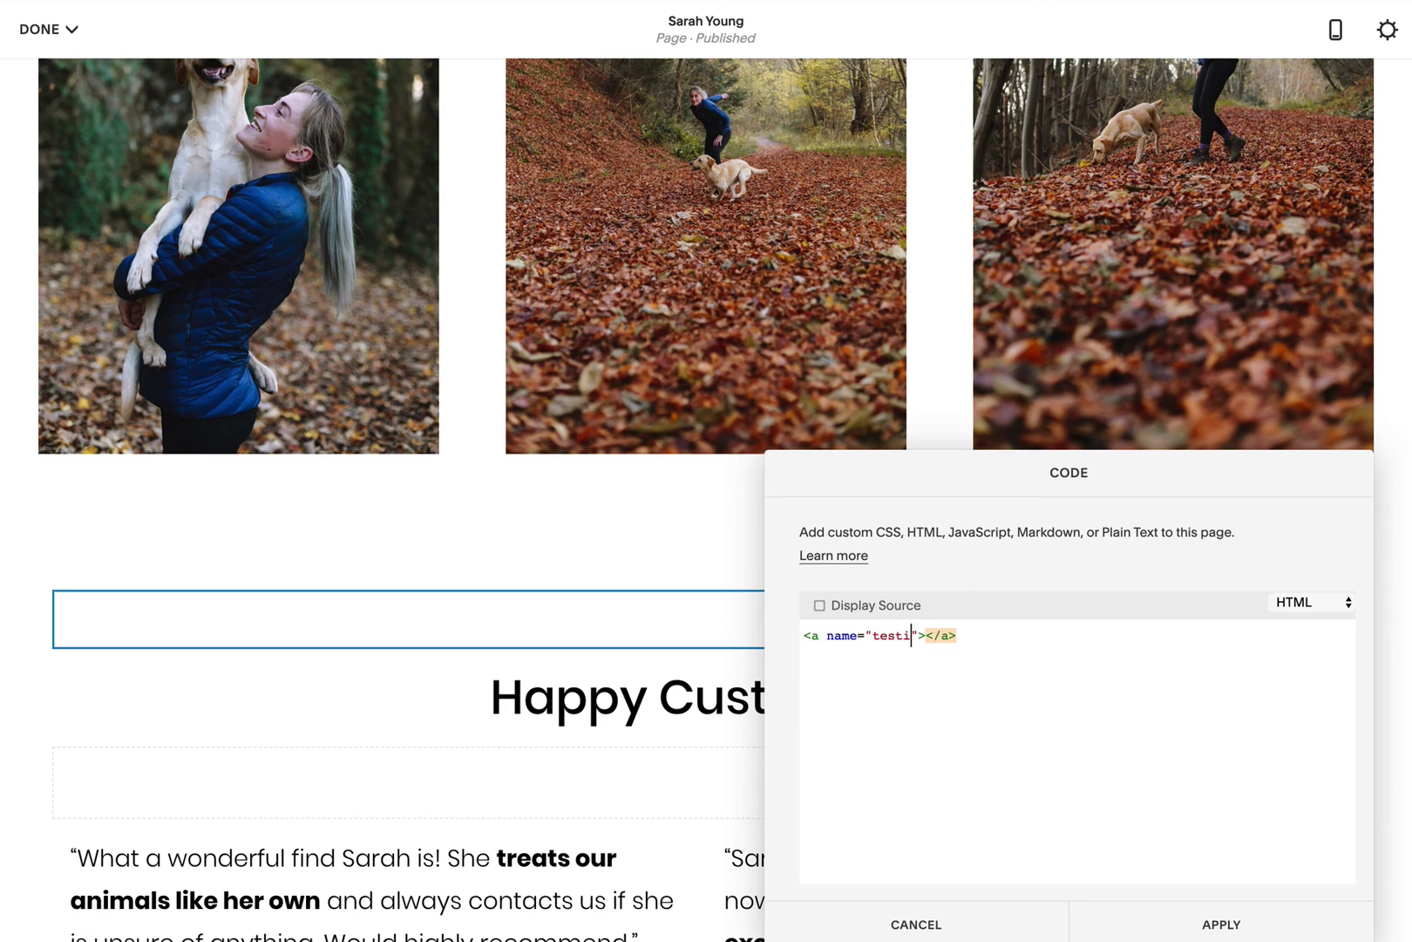
{"action": "left_click", "coordinate": [1221, 923]}
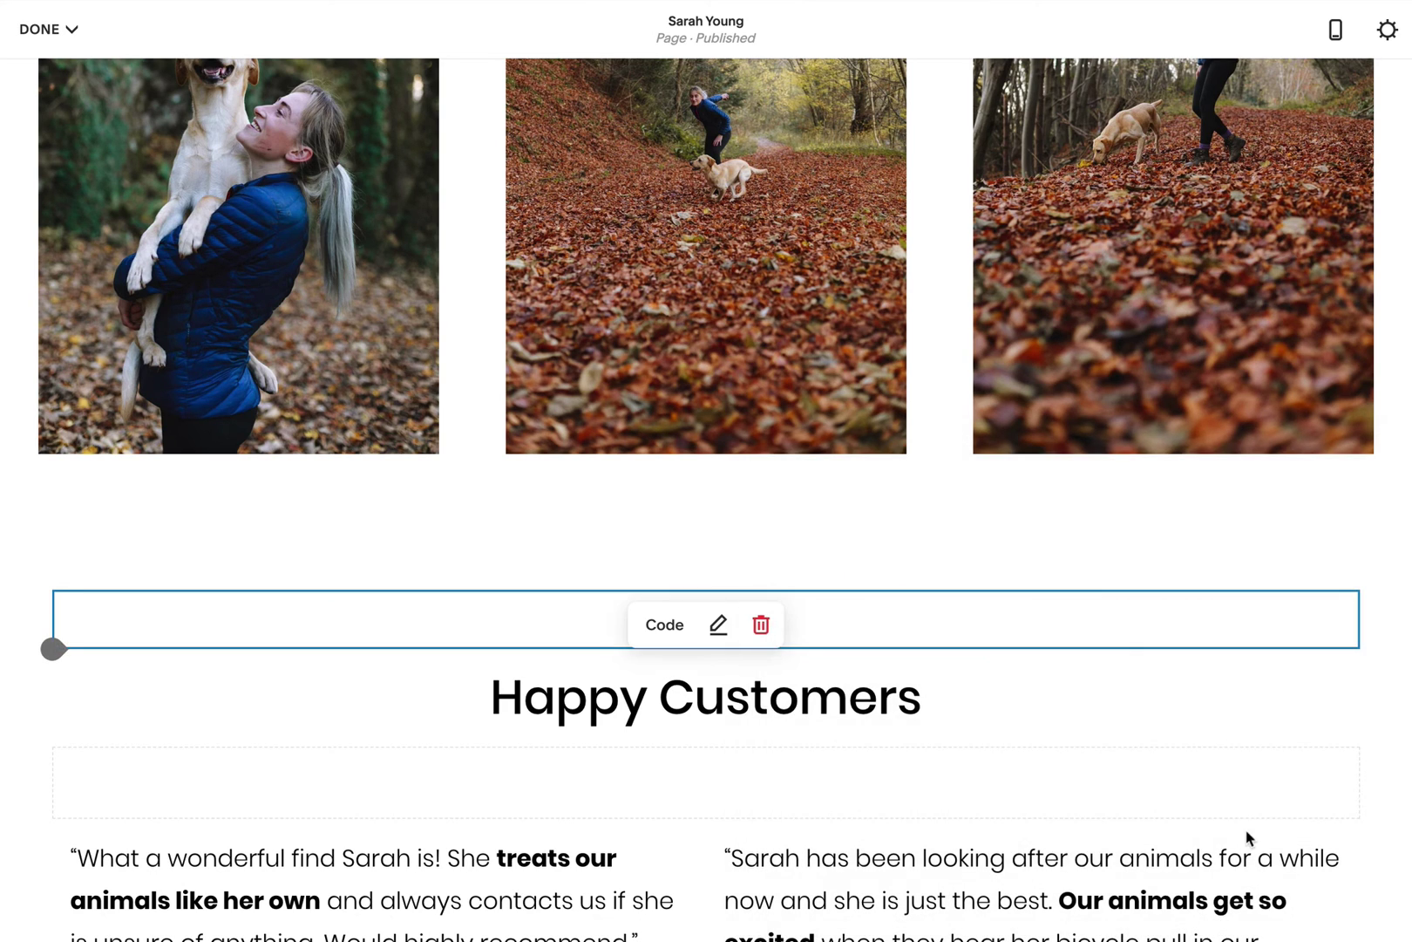
Step: Add a code block with the rates anchor tag above the $20/walk section and apply it
{"action": "scroll", "coordinate": [1063, 760], "scroll_direction": "up", "scroll_amount": 4}
{"action": "scroll", "coordinate": [1066, 760], "scroll_direction": "up", "scroll_amount": 5}
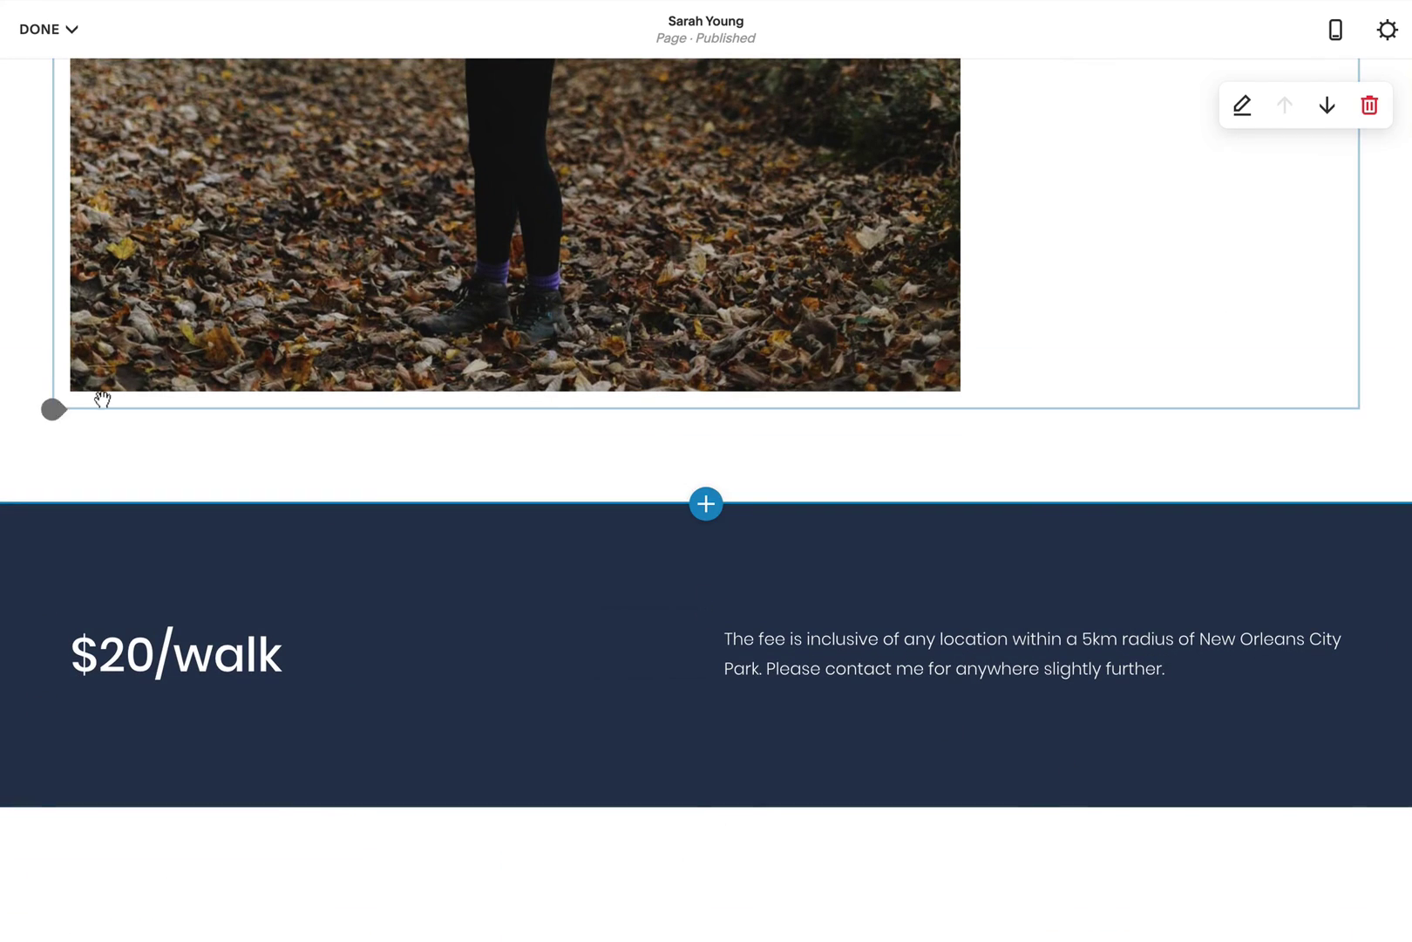
{"action": "left_click", "coordinate": [53, 408]}
{"action": "scroll", "coordinate": [369, 473], "scroll_direction": "down", "scroll_amount": 3}
{"action": "left_click", "coordinate": [378, 379]}
{"action": "left_click_drag", "start_coordinate": [800, 635], "coordinate": [968, 635]}
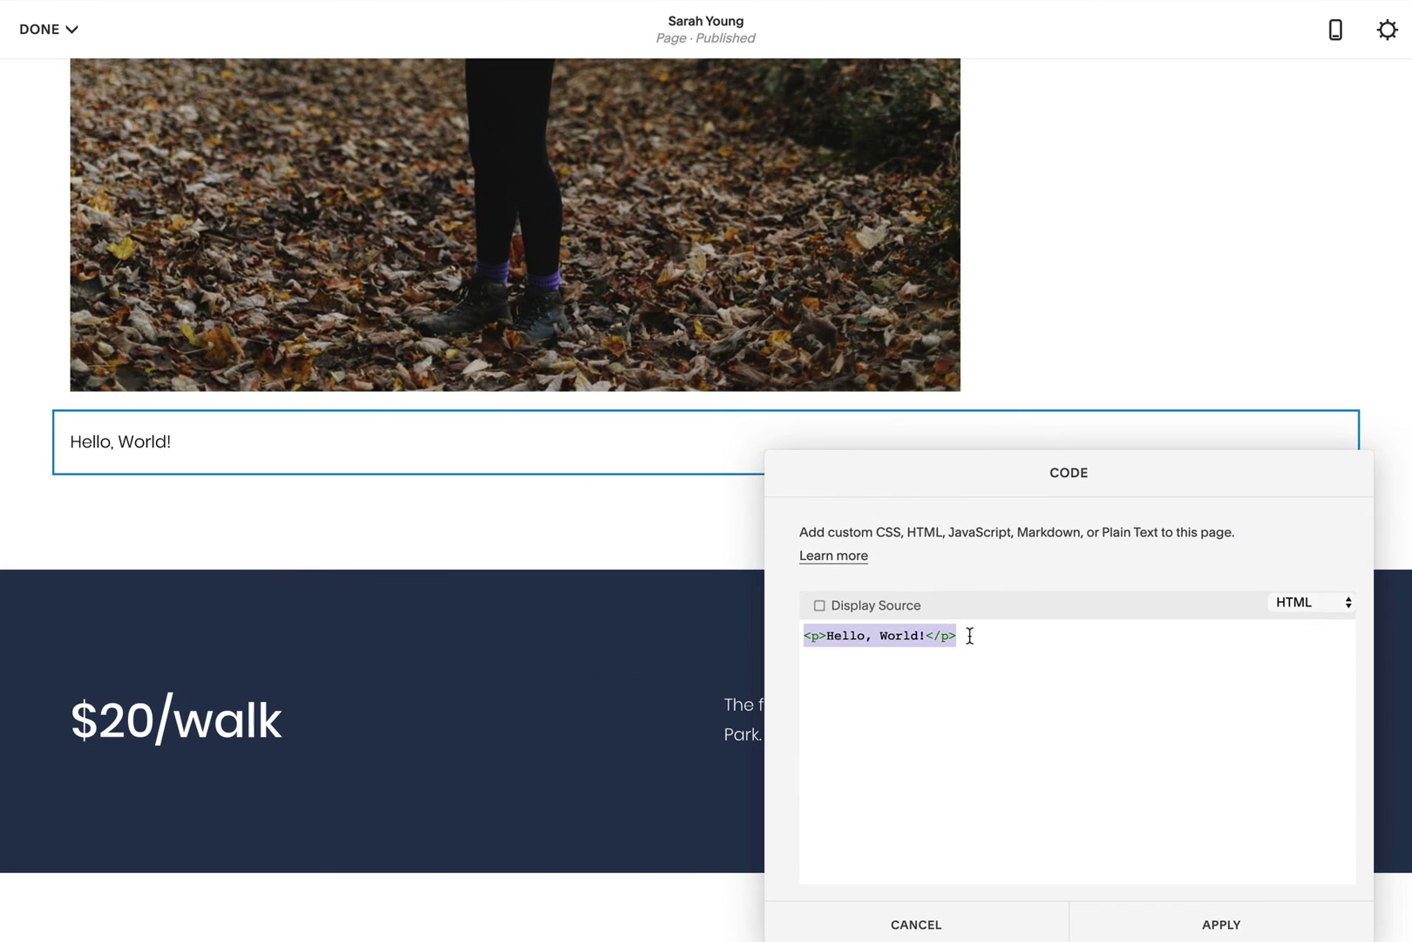
{"action": "type", "text": "<a name=\"testimonials\"></a>"}
{"action": "double_click", "coordinate": [898, 635]}
{"action": "type", "text": "rttes"}
{"action": "left_click", "coordinate": [1173, 910]}
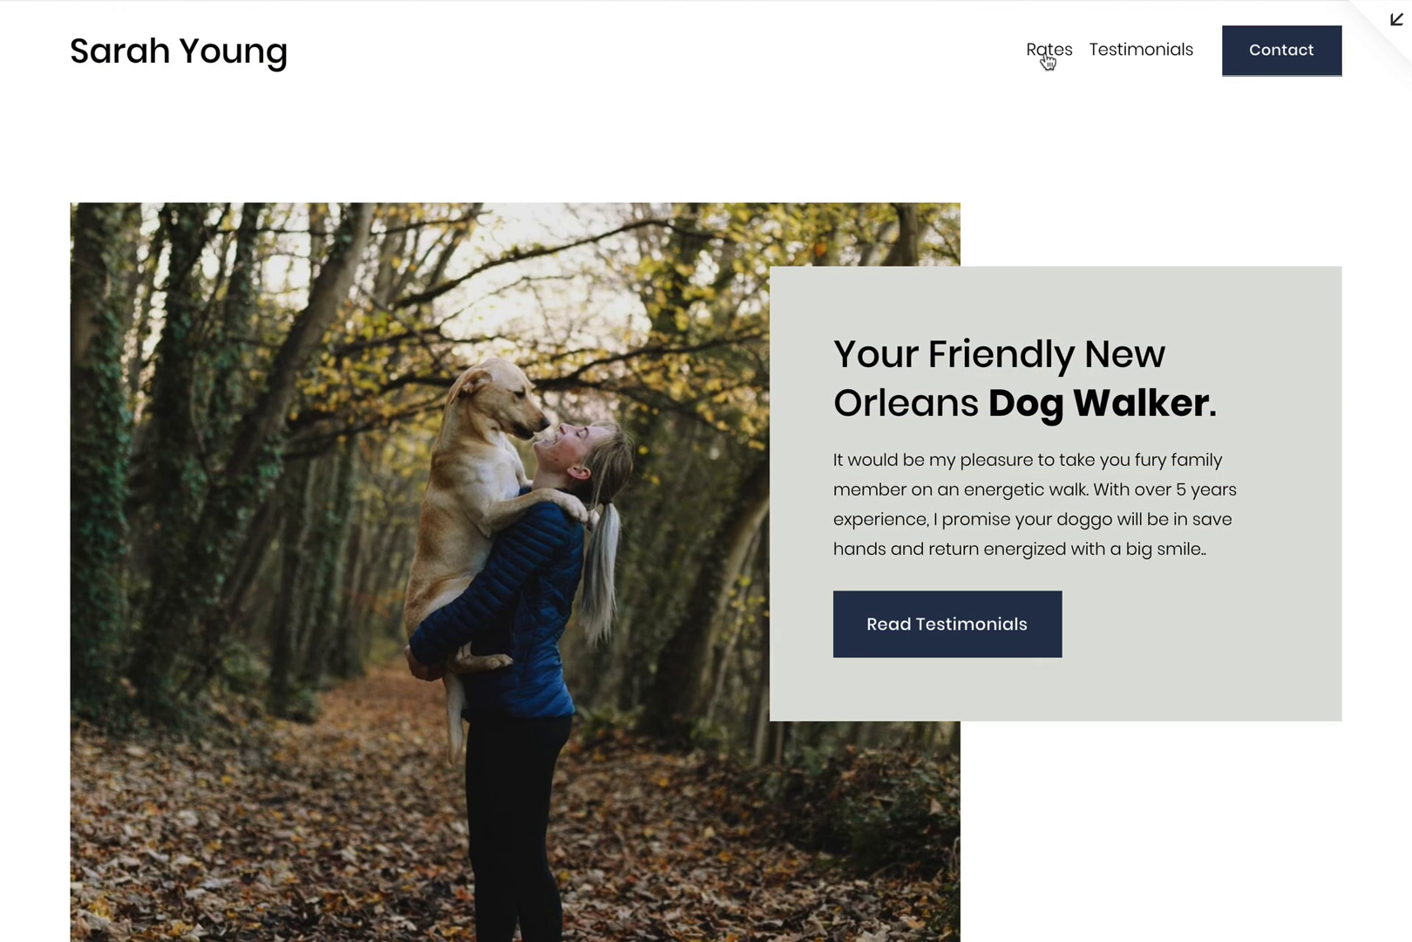
Step: Check that Rates and Testimonials jump to their sections in preview, then exit to the editor
{"action": "left_click", "coordinate": [1047, 59]}
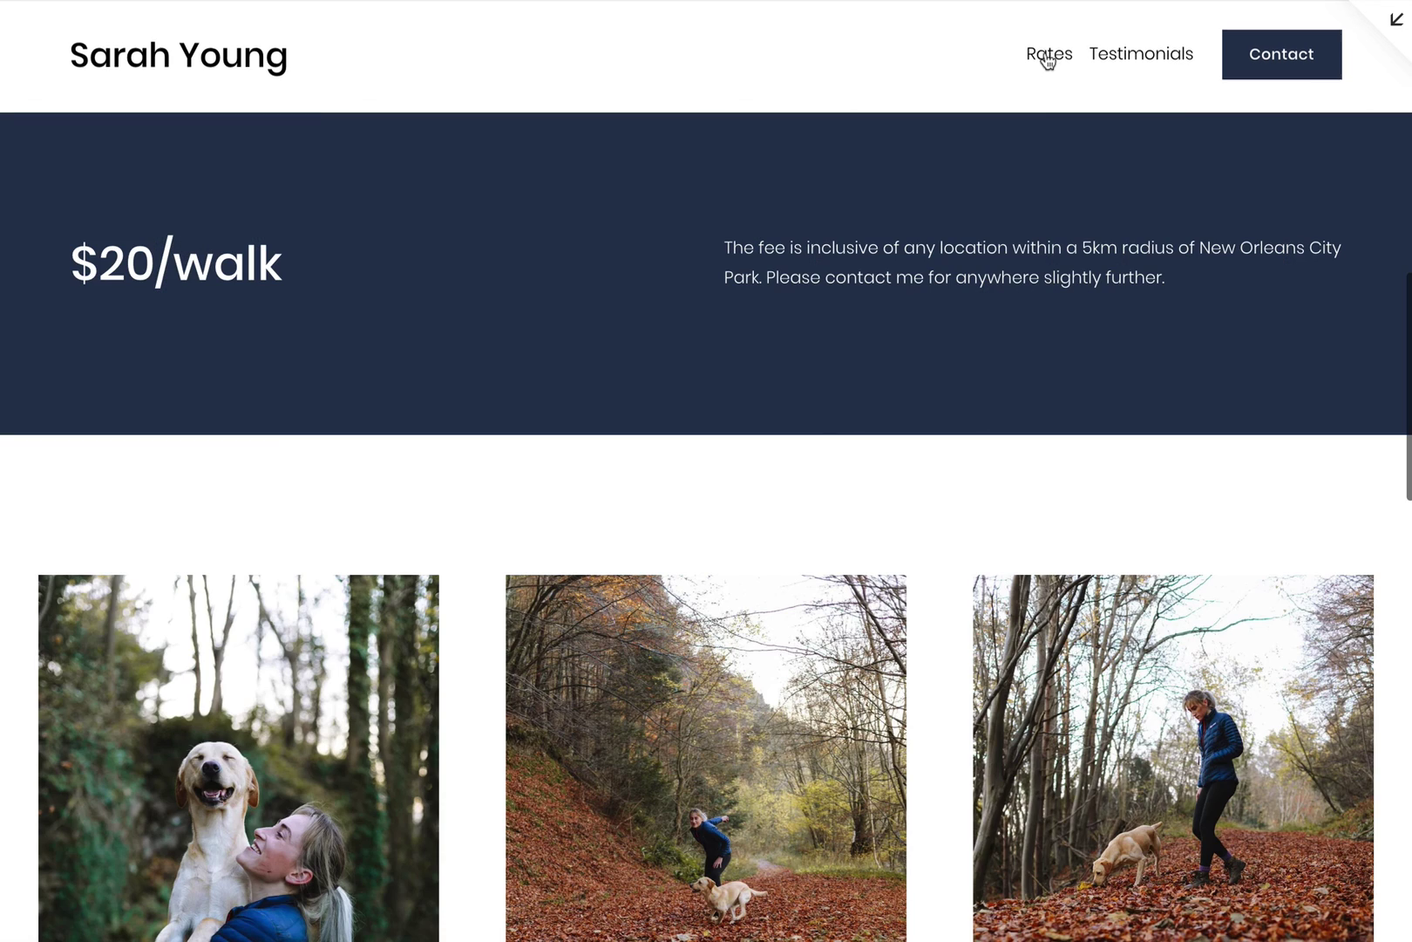
{"action": "left_click", "coordinate": [1145, 67]}
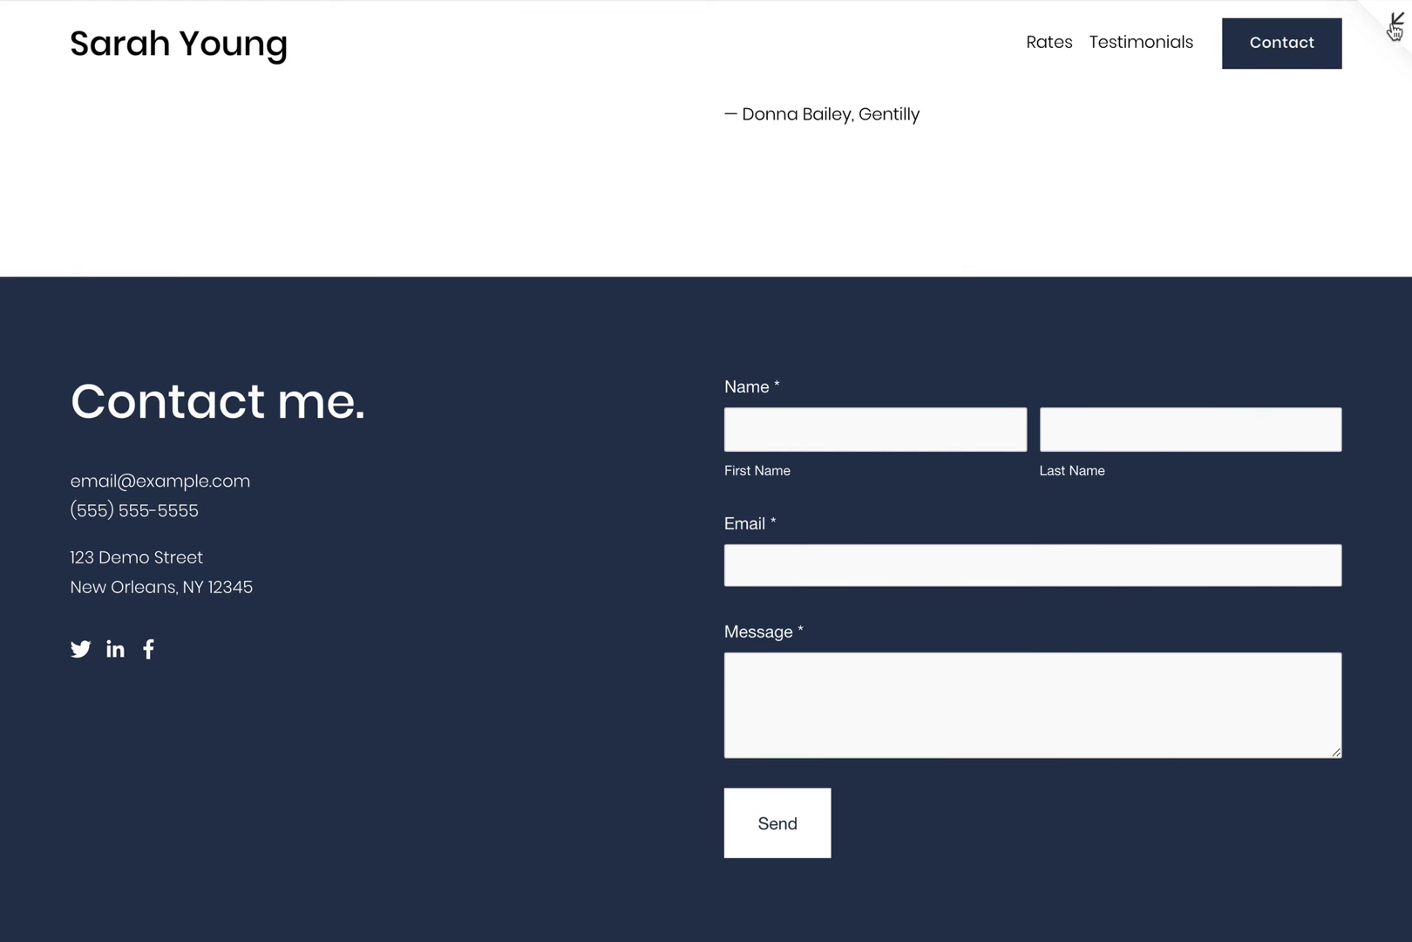
{"action": "left_click", "coordinate": [1395, 28]}
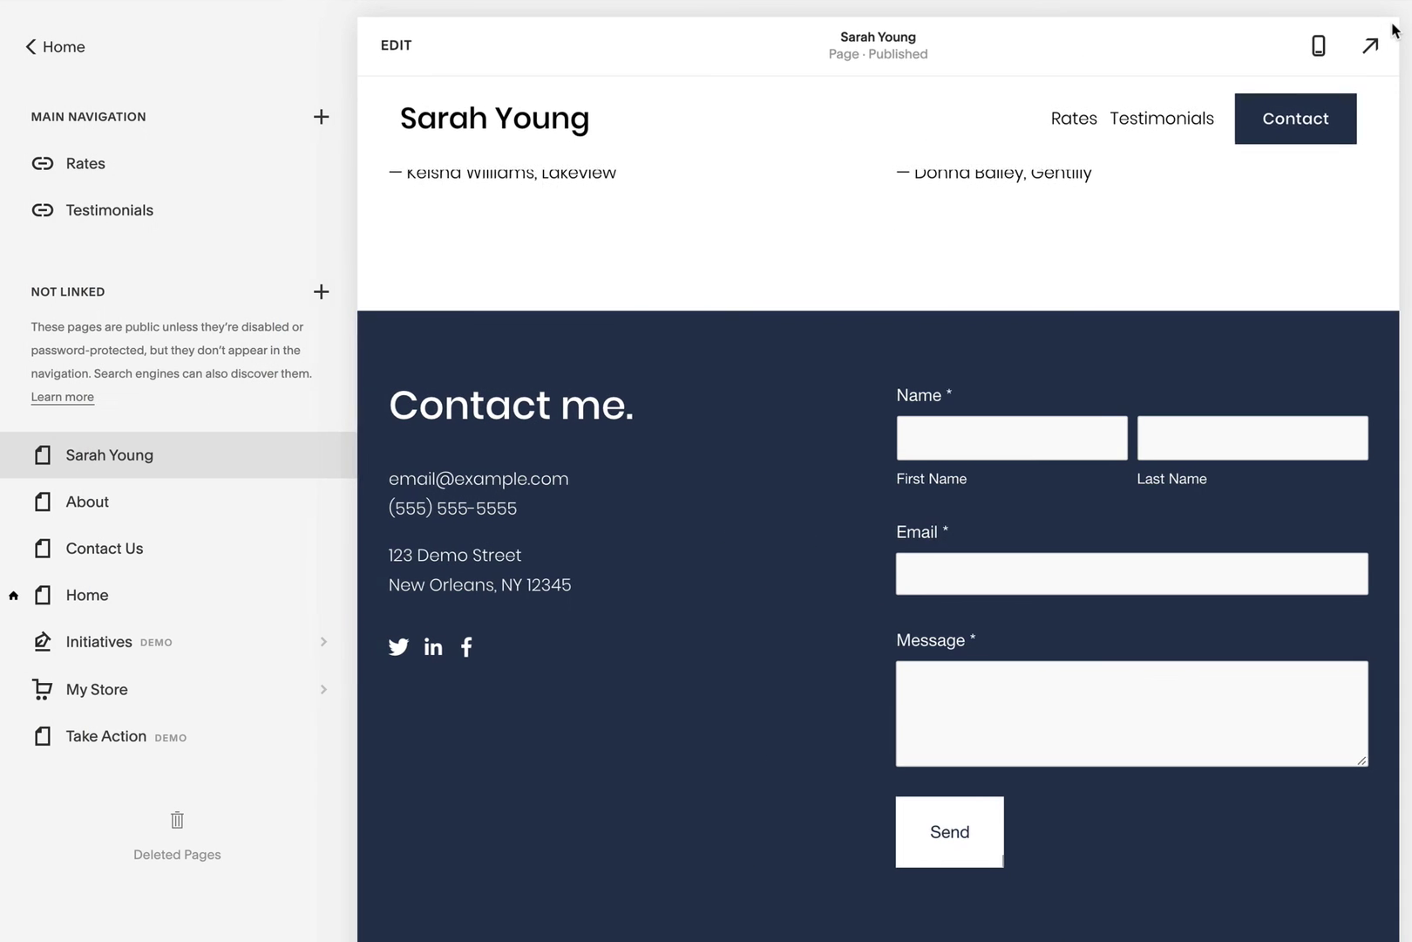
Step: Save the custom CSS rule html { scroll-behavior: smooth; } under Design and return home
{"action": "left_click", "coordinate": [57, 48]}
{"action": "left_click", "coordinate": [87, 238]}
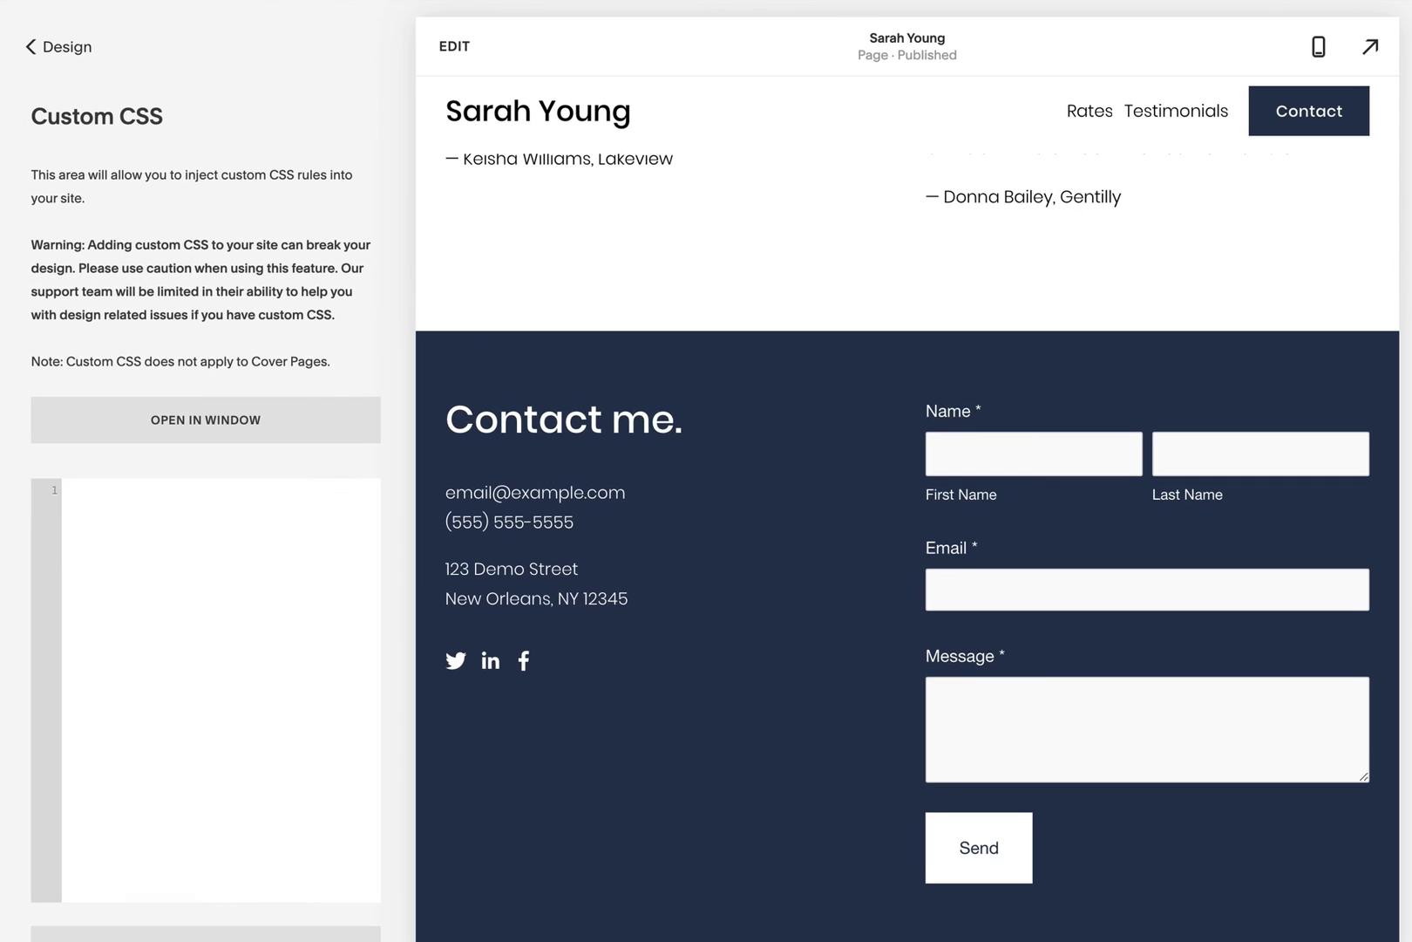
{"action": "left_click", "coordinate": [105, 681]}
{"action": "type", "text": "html { scroll-behavior: smooth; }"}
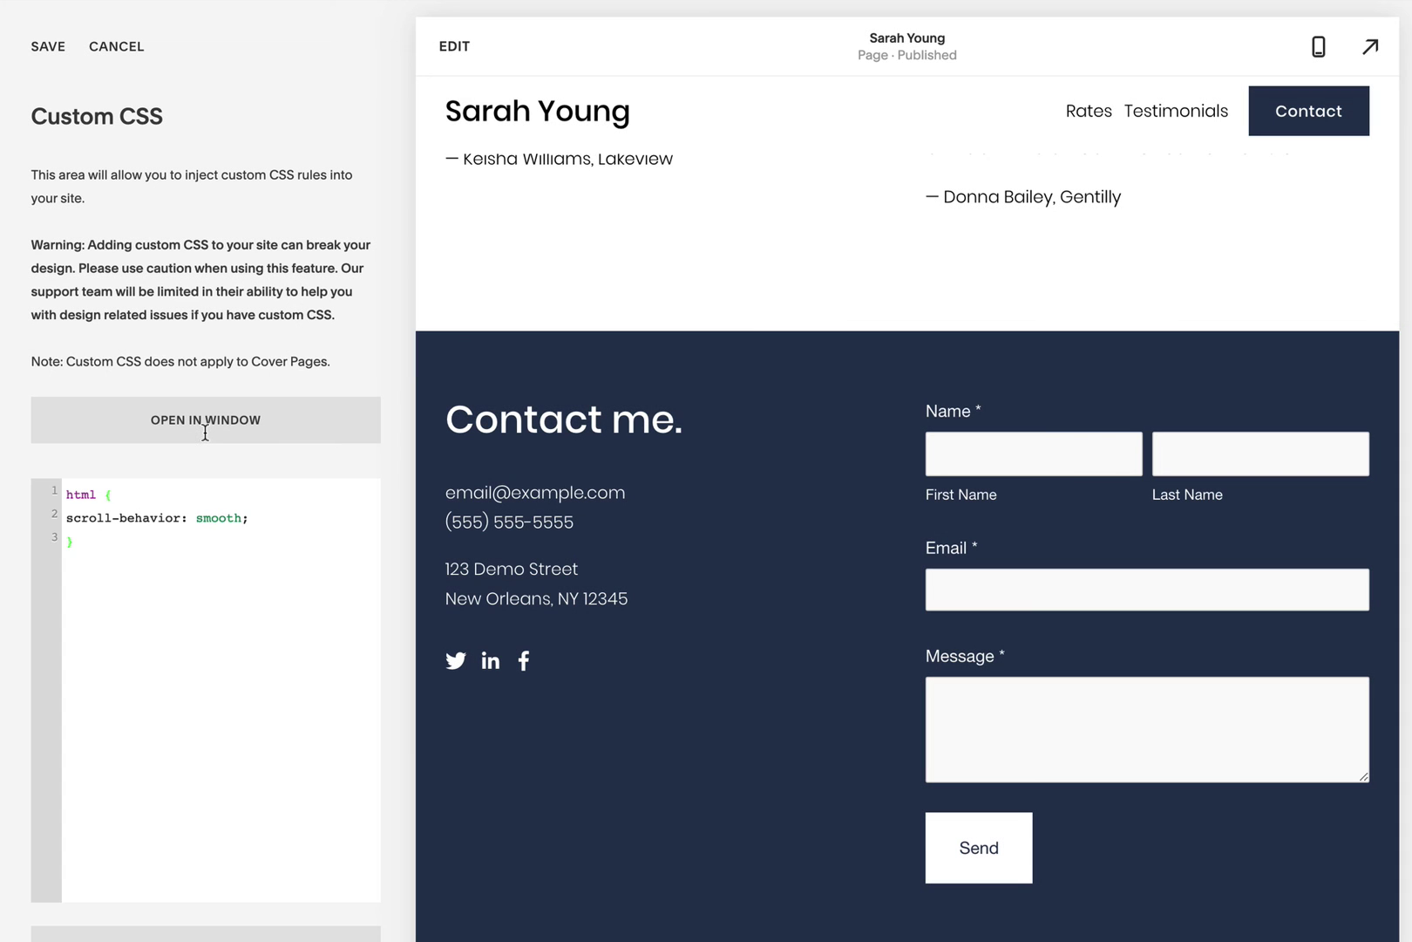
{"action": "left_click", "coordinate": [48, 46]}
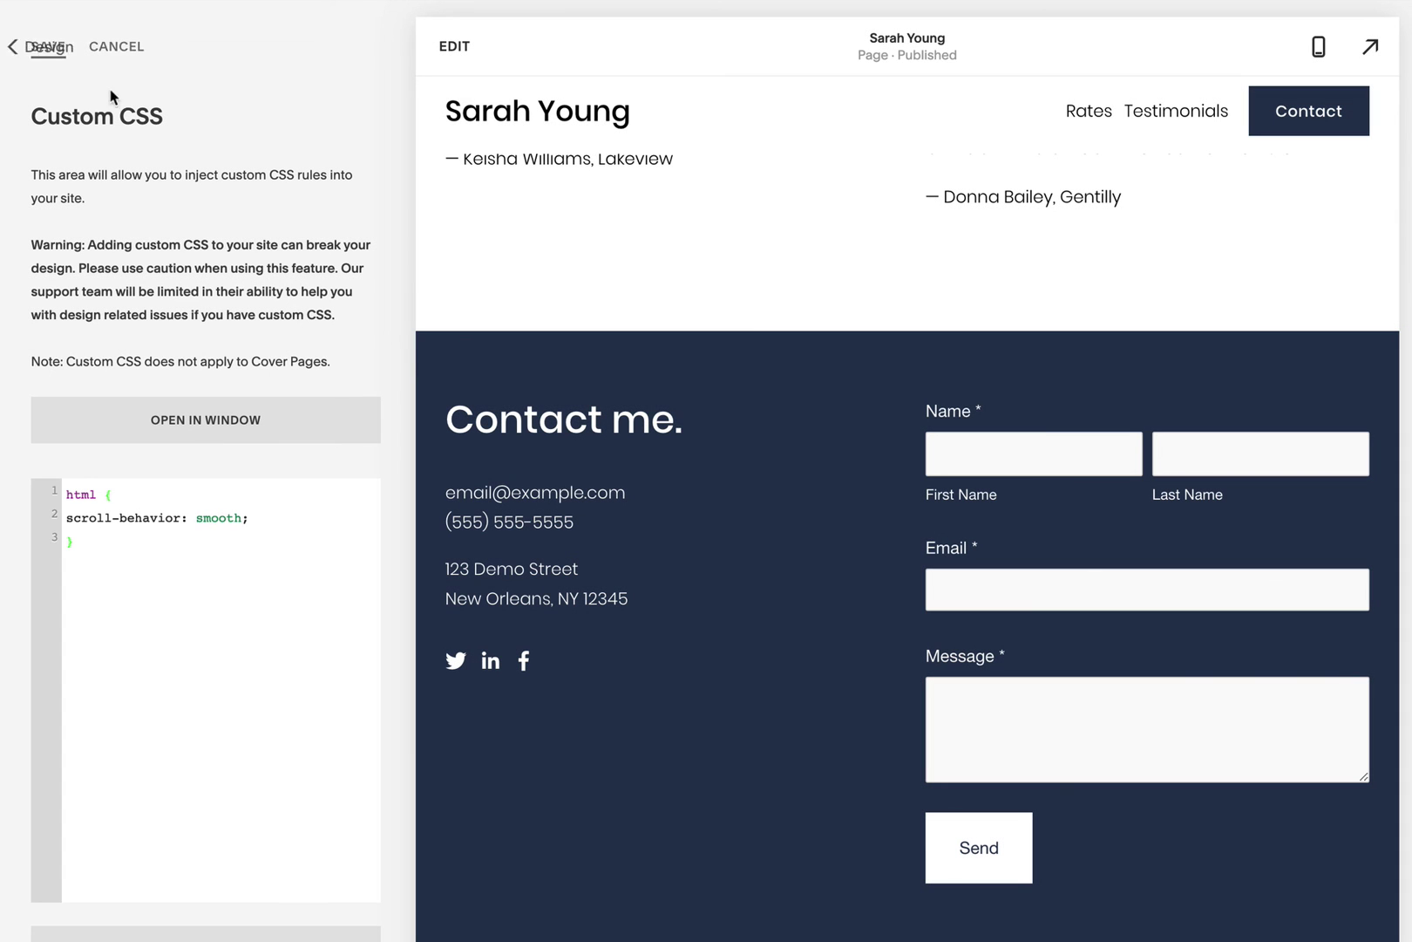
{"action": "left_click", "coordinate": [54, 46]}
{"action": "left_click", "coordinate": [72, 54]}
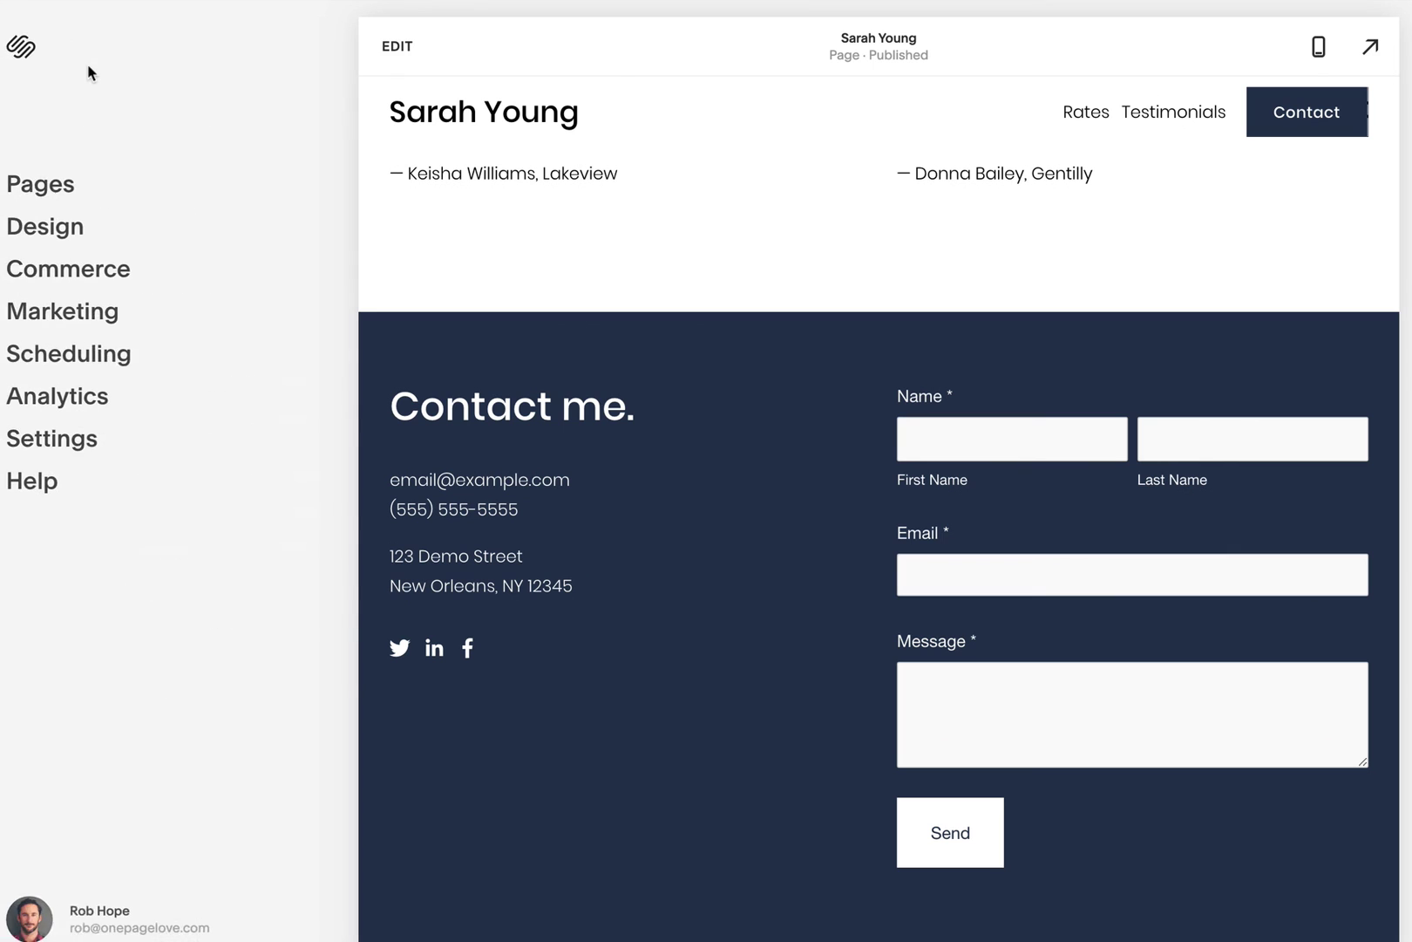
Step: In full-screen preview, confirm Rates, Testimonials and Contact each scroll smoothly to their sections
{"action": "left_click", "coordinate": [1370, 46]}
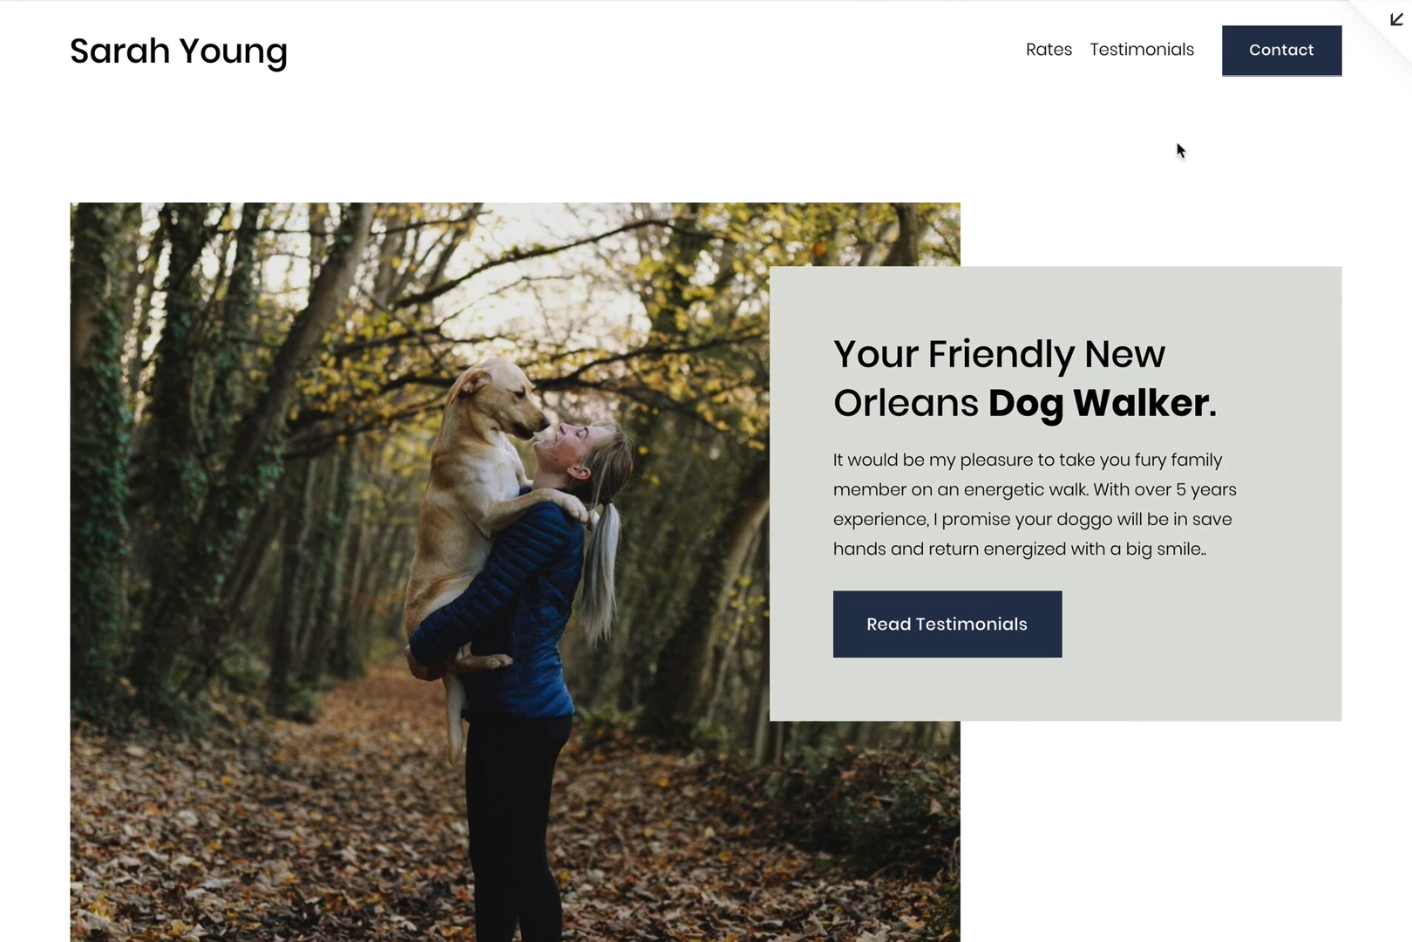
{"action": "left_click", "coordinate": [1050, 50]}
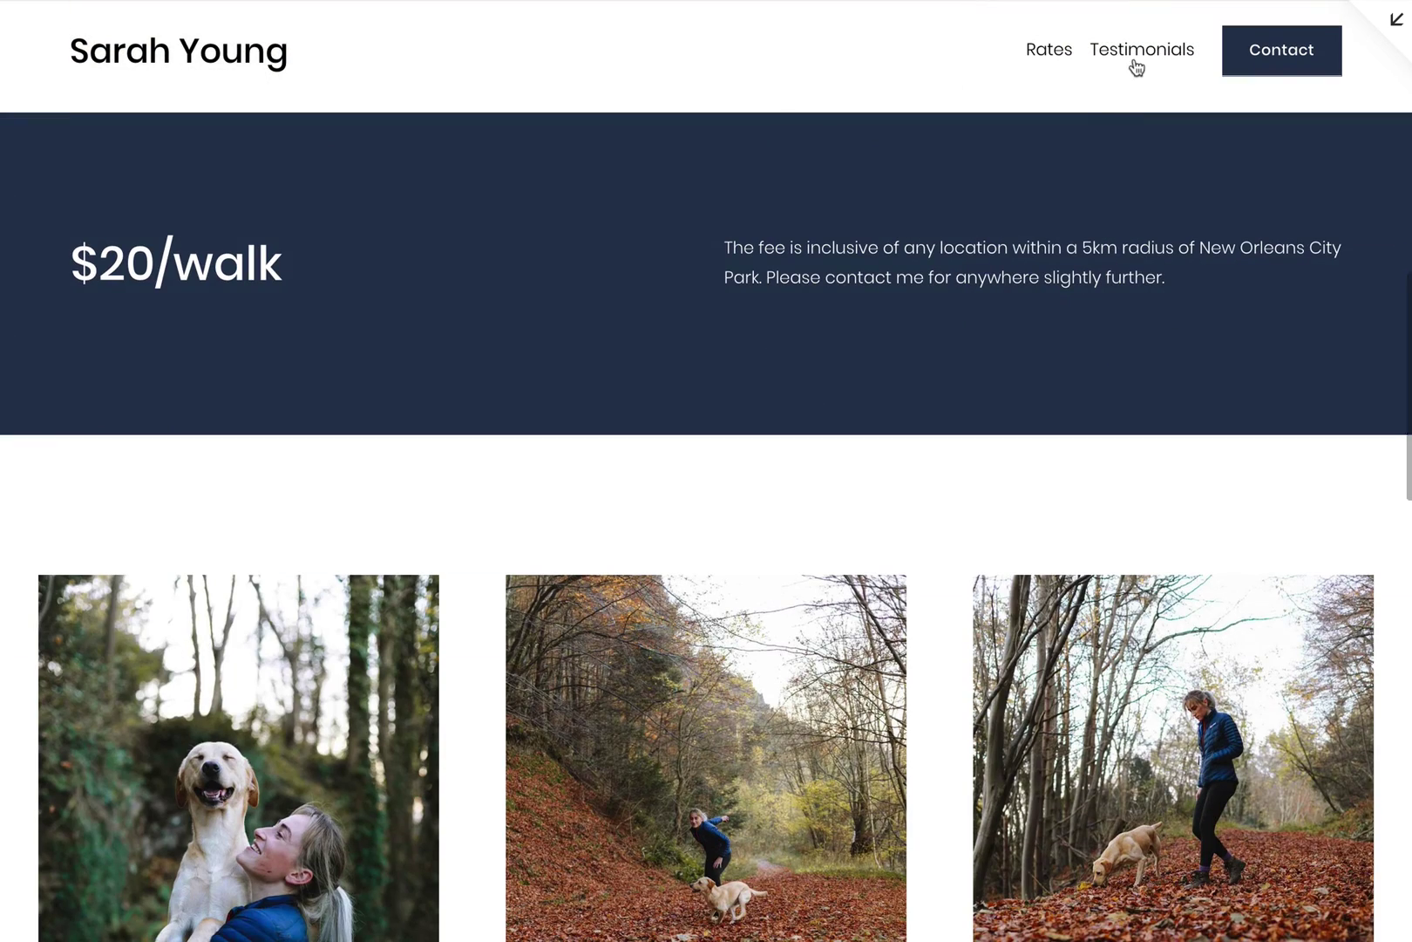
{"action": "left_click", "coordinate": [1135, 59]}
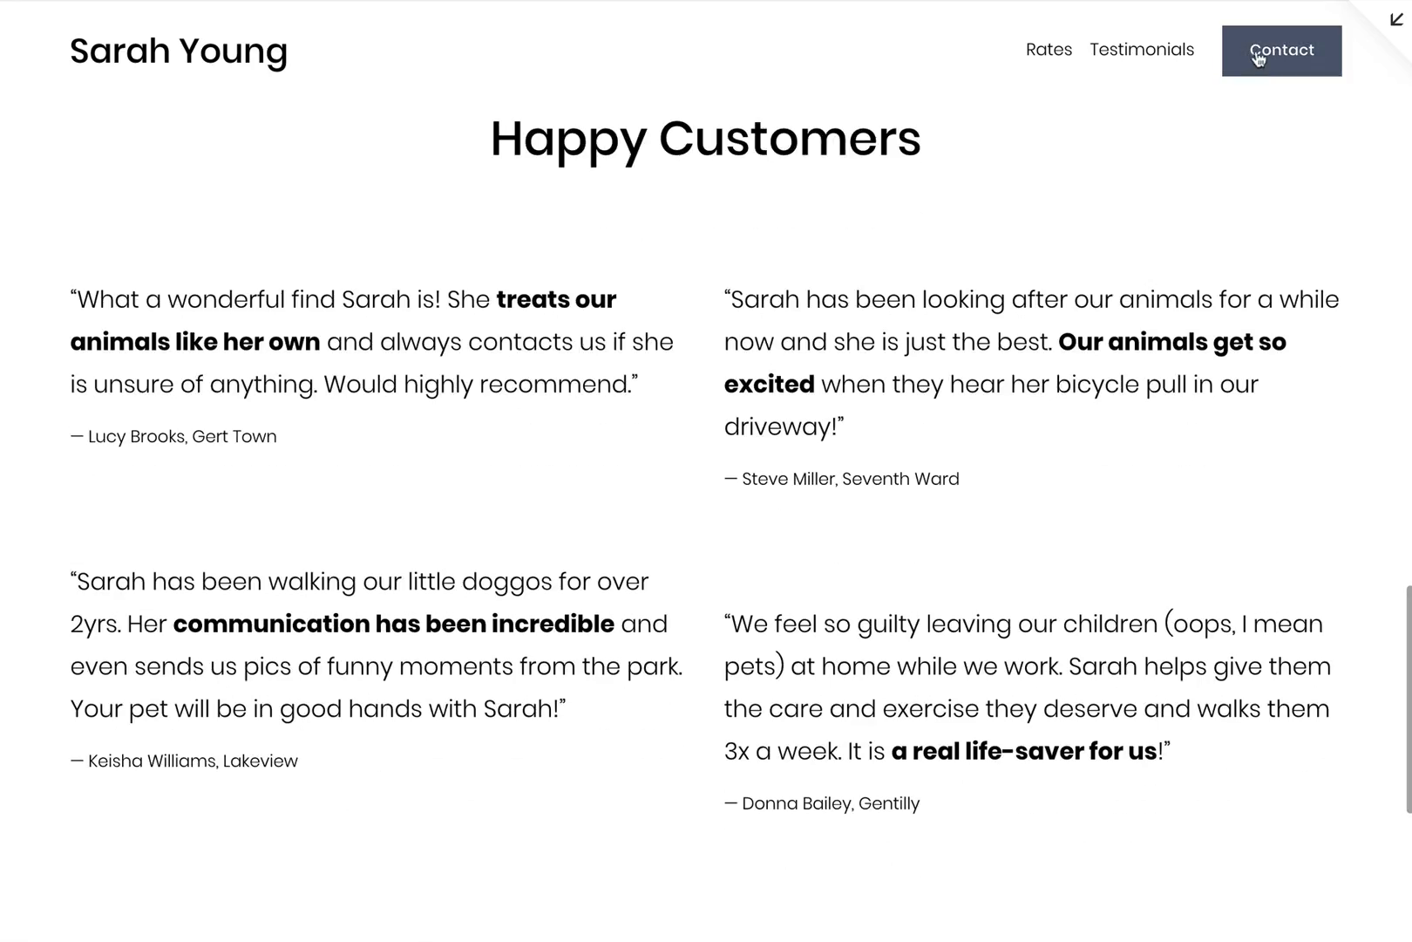
{"action": "left_click", "coordinate": [1262, 54]}
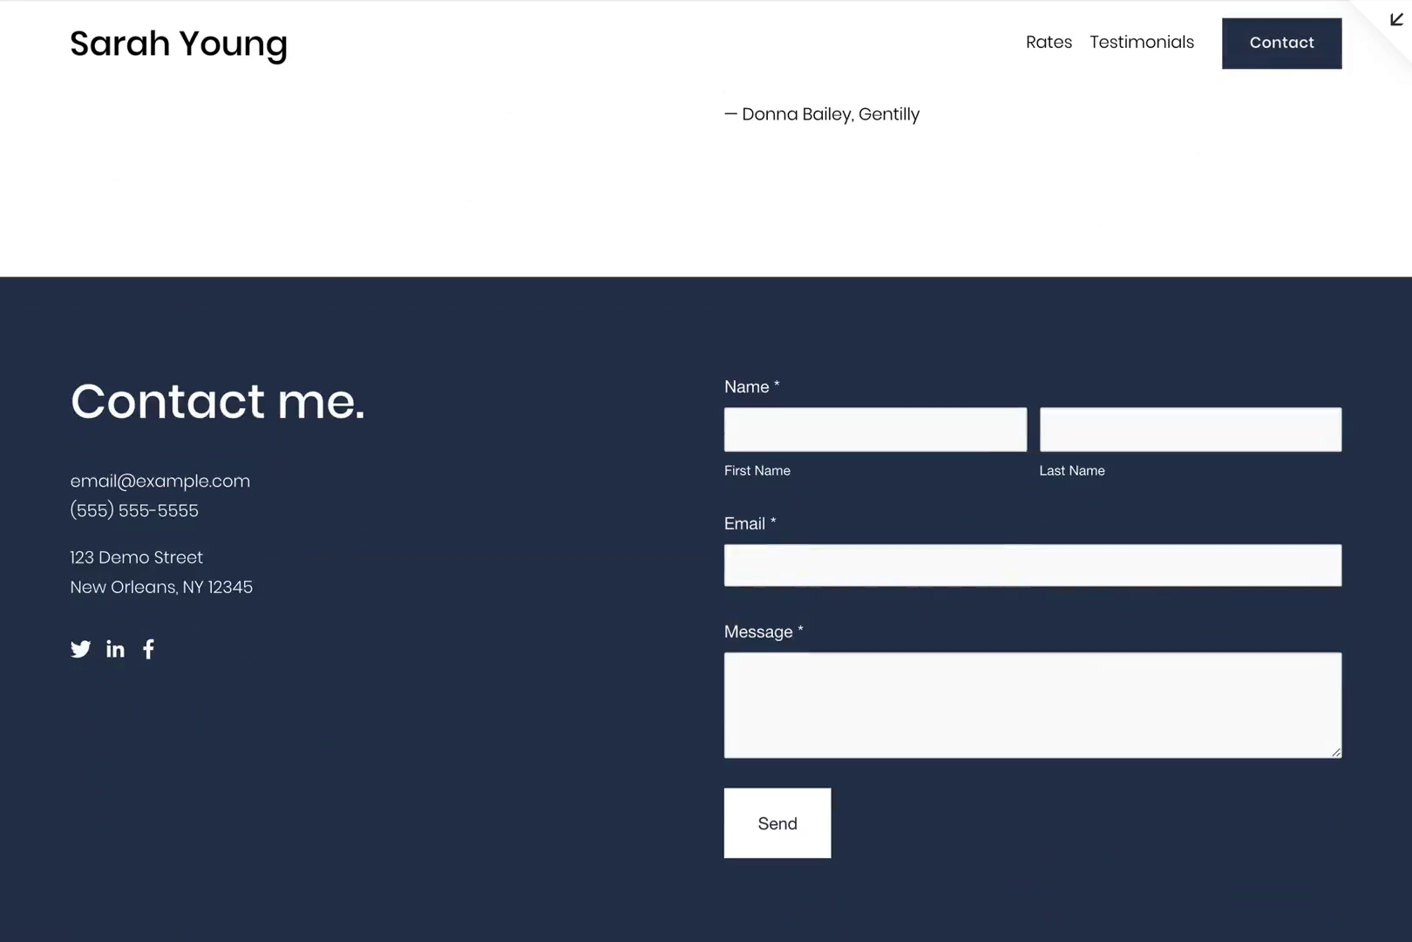
{"action": "scroll", "coordinate": [1379, 179], "scroll_direction": "up", "scroll_amount": 2}
{"action": "scroll", "coordinate": [1378, 179], "scroll_direction": "up", "scroll_amount": 10}
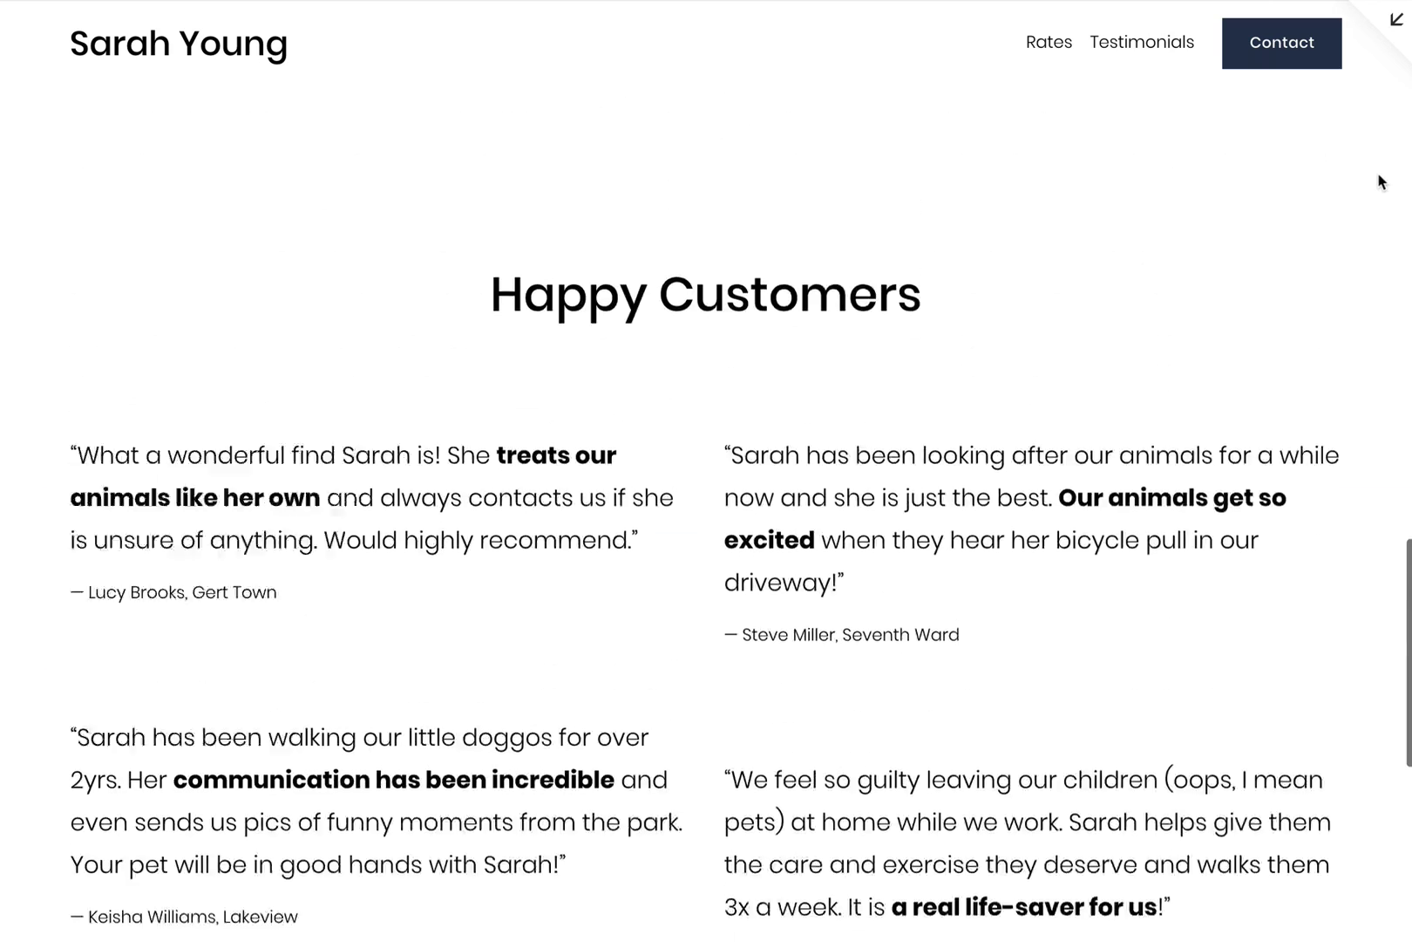
{"action": "scroll", "coordinate": [1399, 177], "scroll_direction": "up", "scroll_amount": 5}
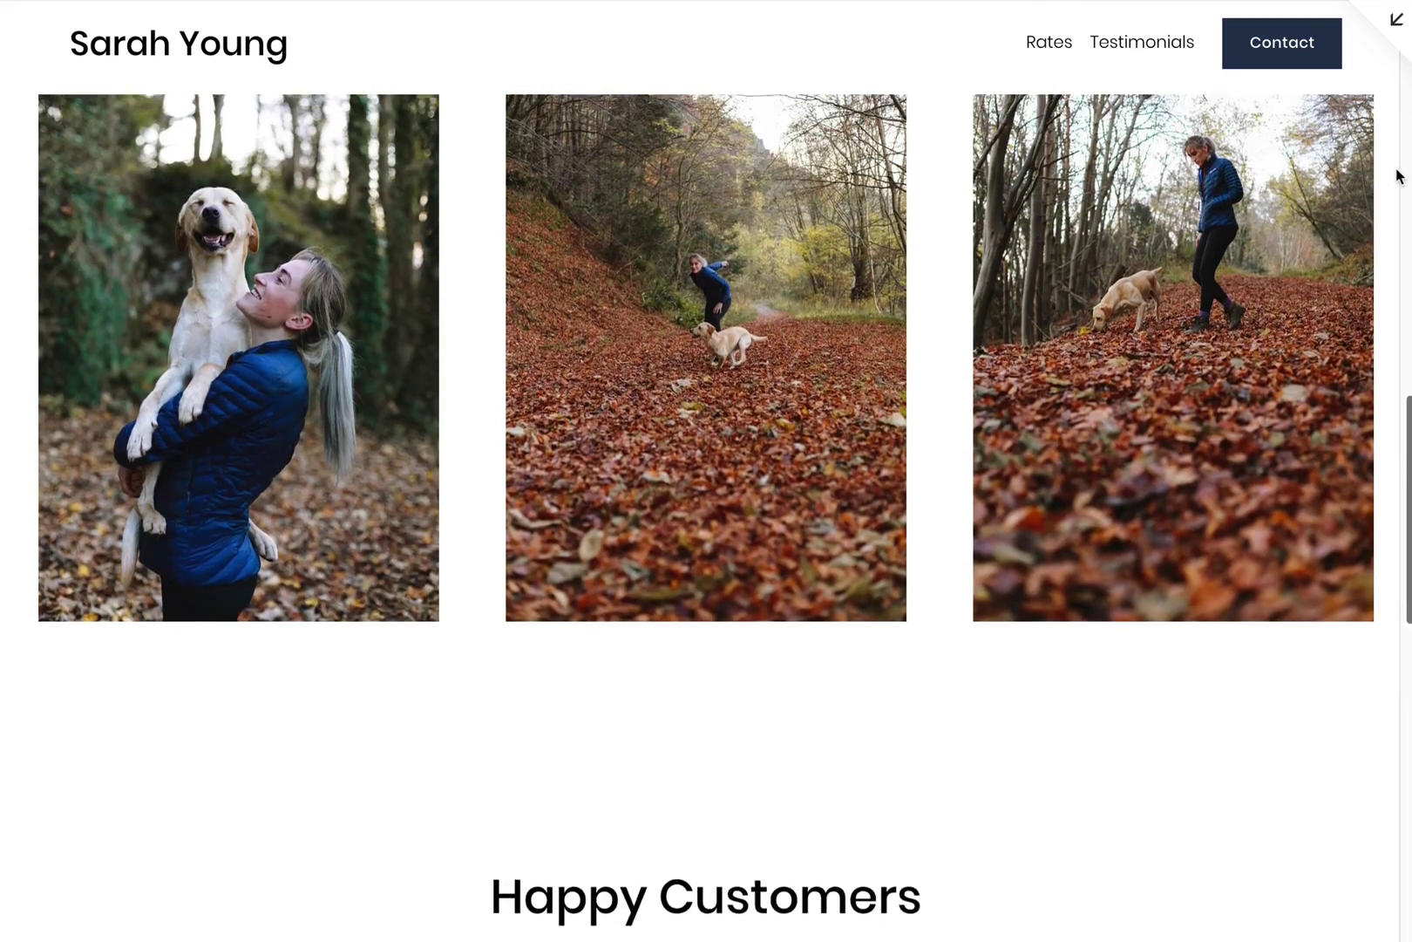